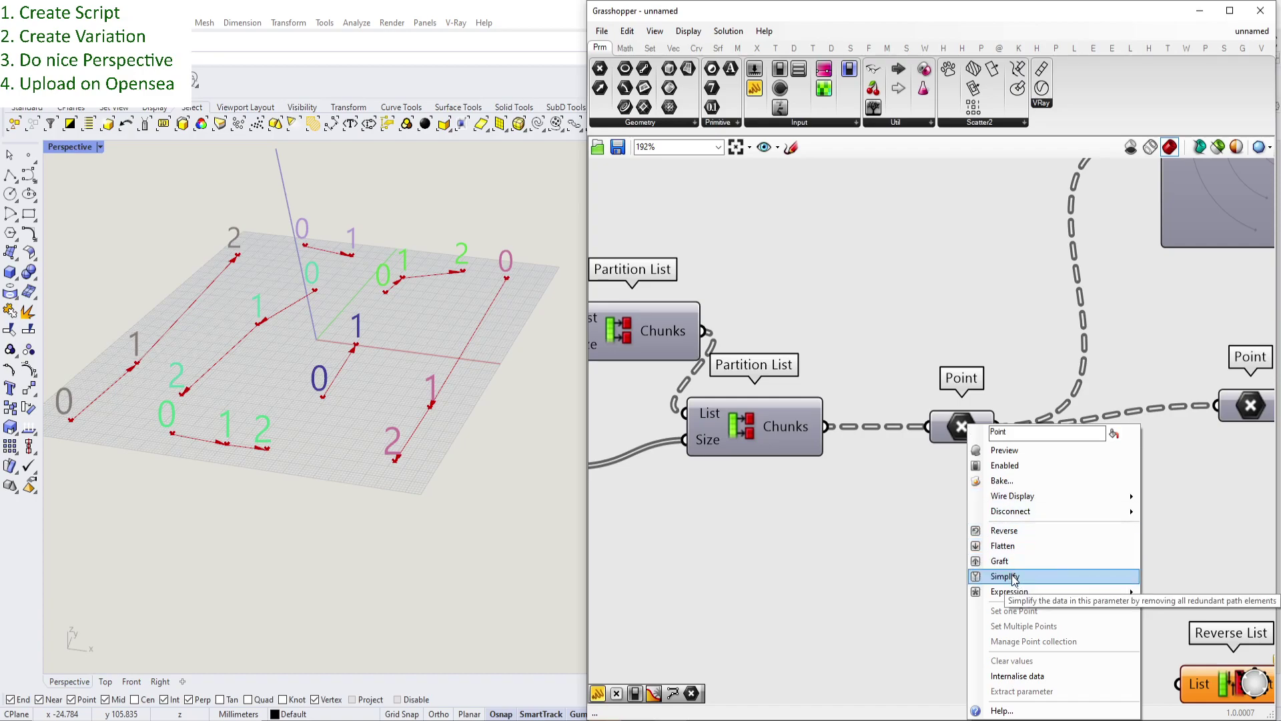
# - Inspect the source Point parameter's data and the chunk tree output by the first Partition List
pyautogui.click(897, 319)
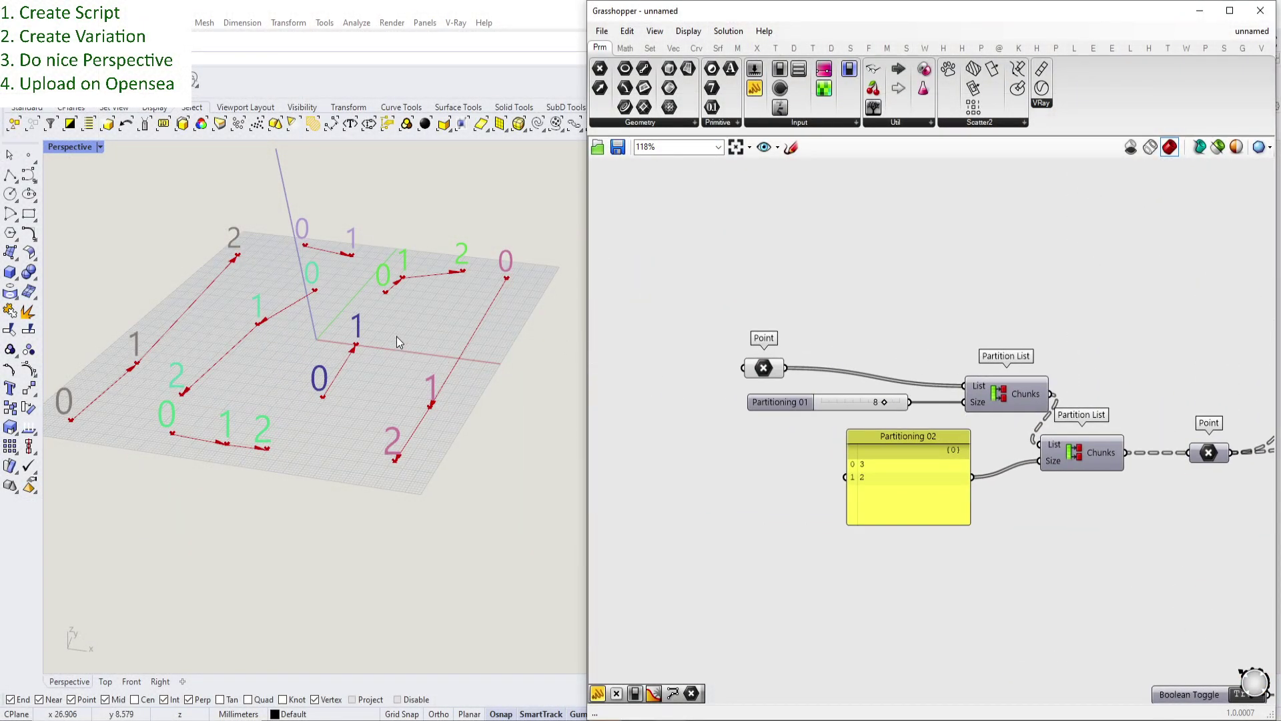
pyautogui.moveTo(396, 341); pyautogui.dragTo(402, 338, button='right')
pyautogui.click(765, 369)
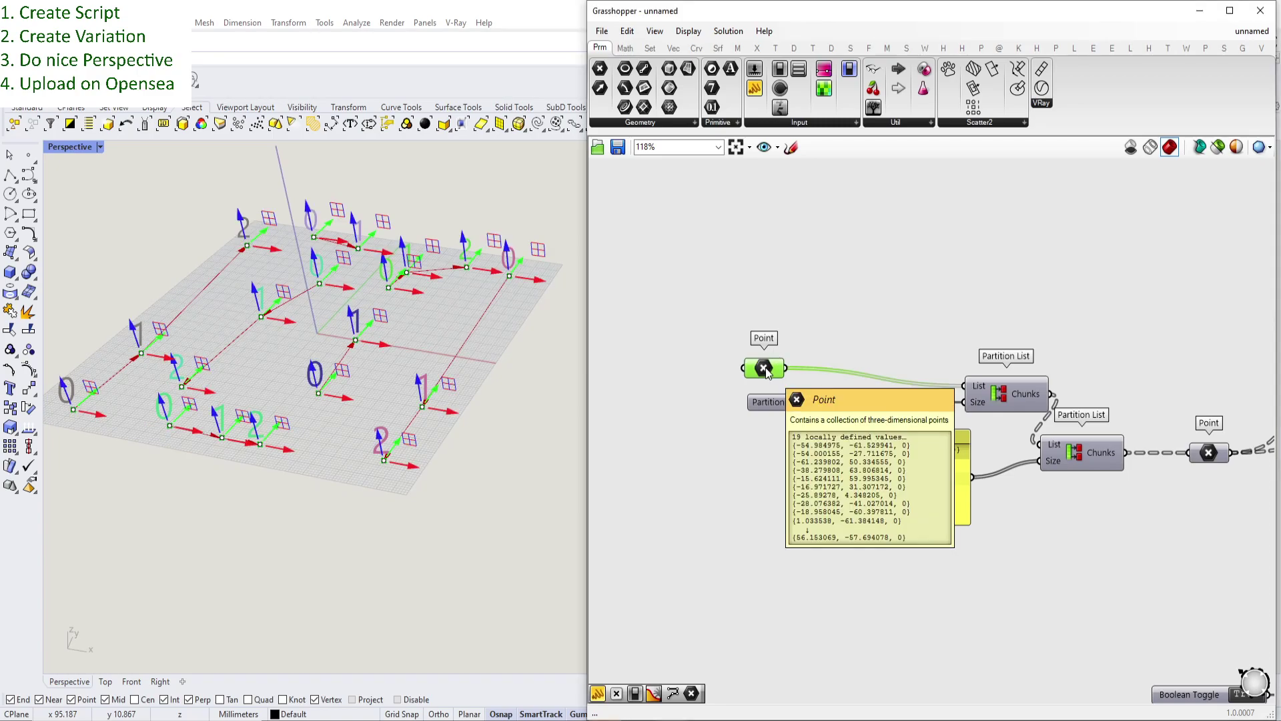
pyautogui.click(819, 334)
pyautogui.moveTo(977, 299); pyautogui.dragTo(919, 283, button='right')
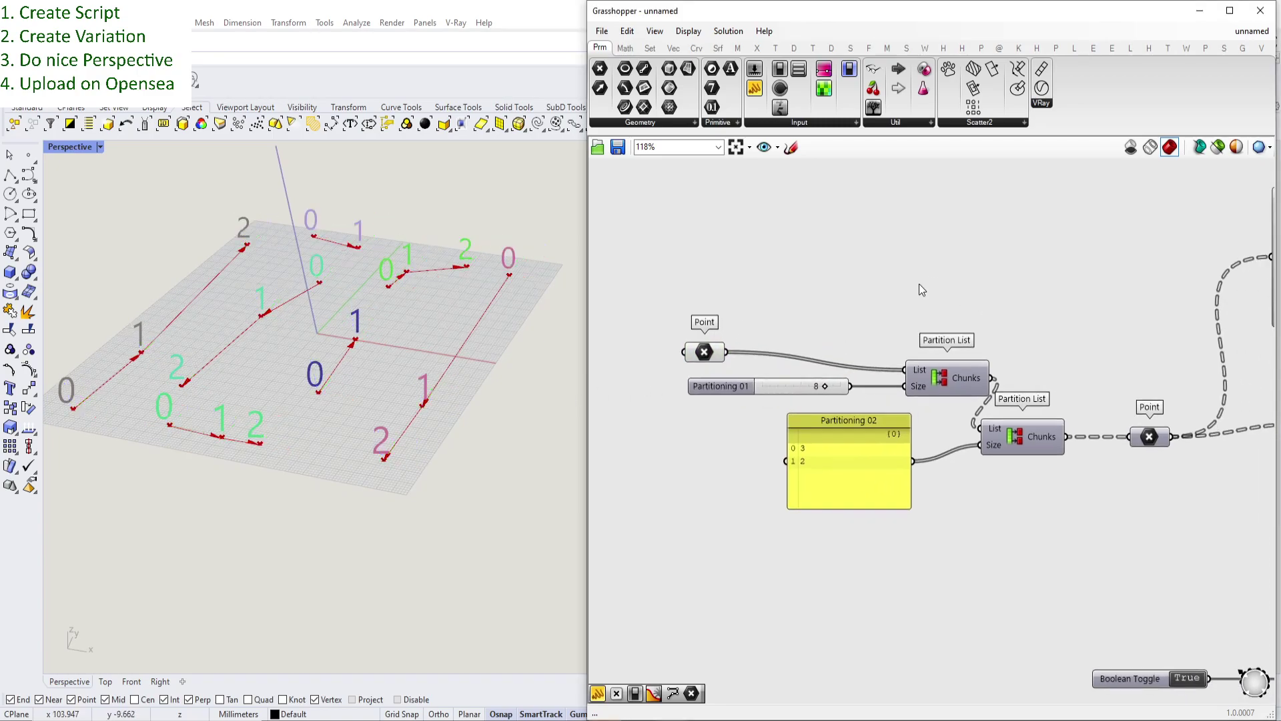
pyautogui.scroll(2, 933, 382)
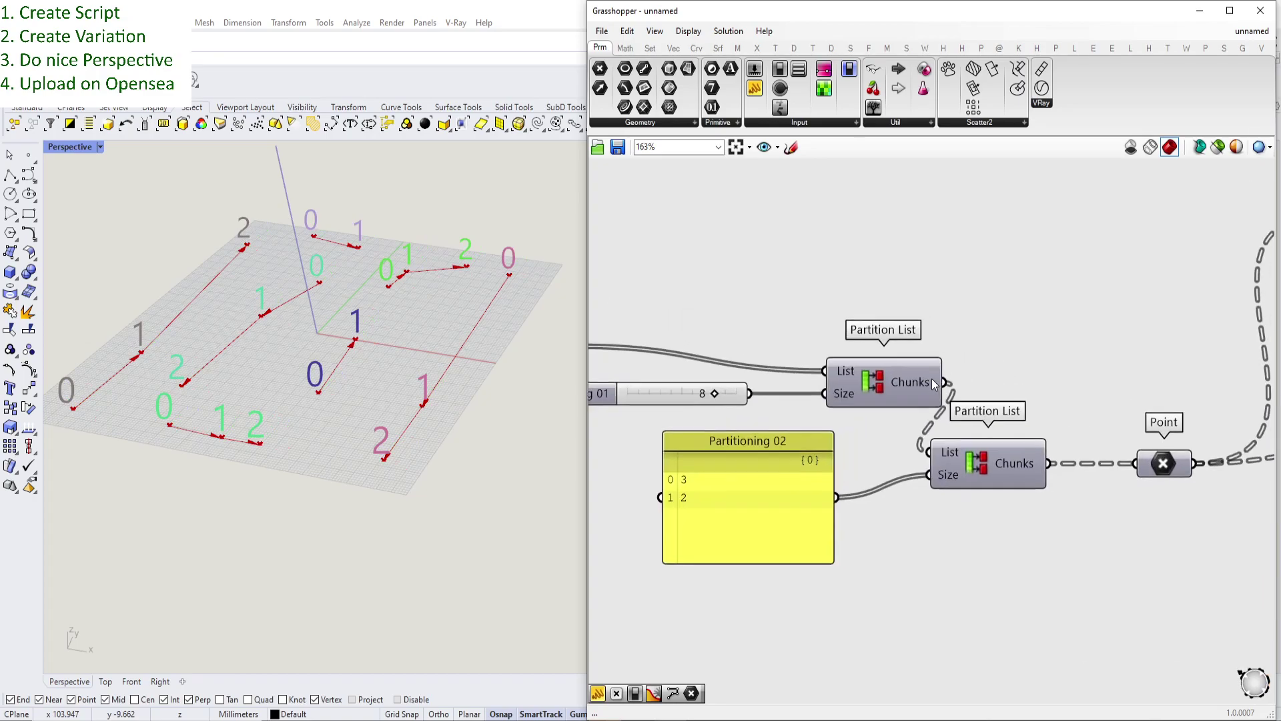
pyautogui.moveTo(931, 379)
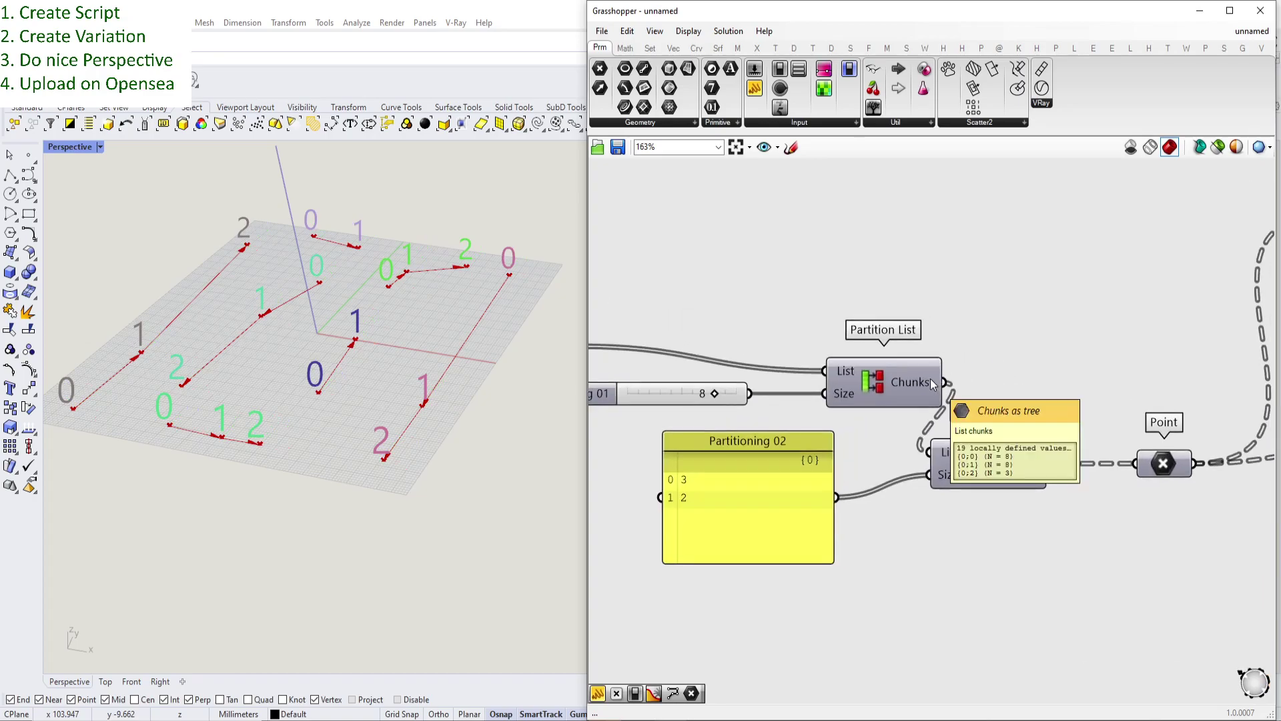
pyautogui.moveTo(931, 378); pyautogui.dragTo(859, 364, button='right')
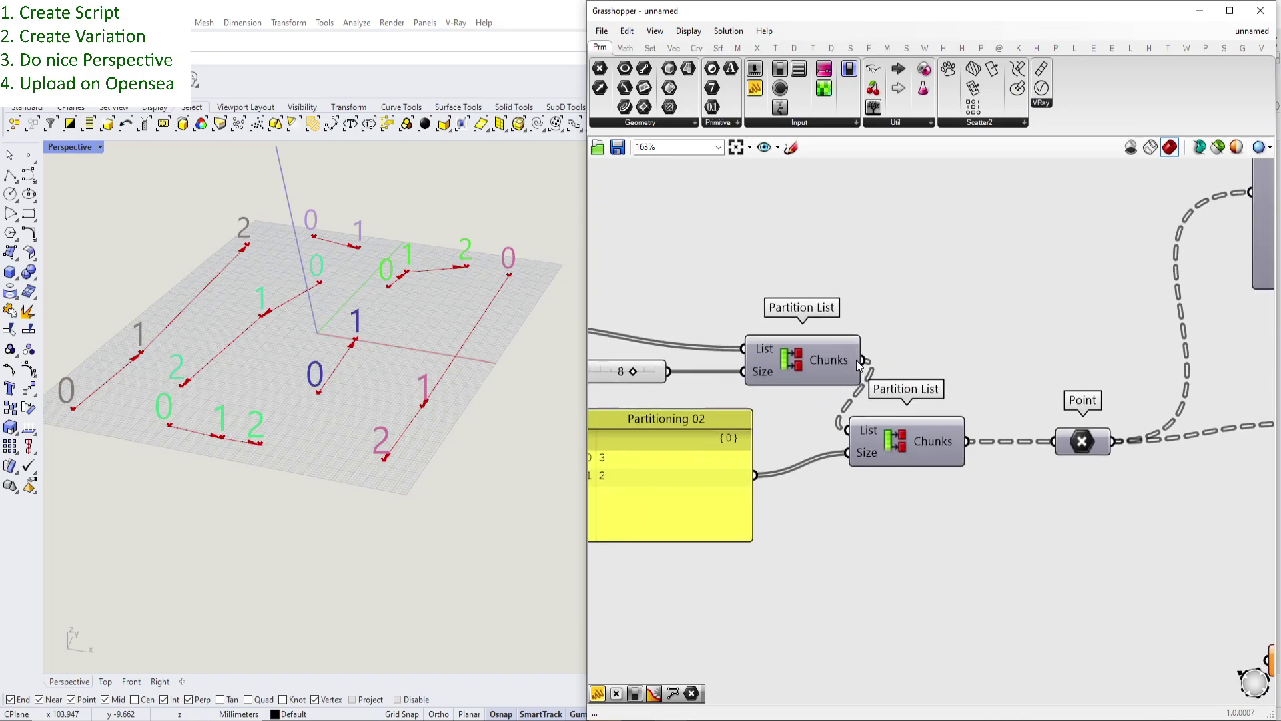
# - Add a panel above the Partition List components, feed it the first Partition List's Chunks output, and enlarge it
pyautogui.moveTo(969, 337); pyautogui.dragTo(896, 374, button='right')
pyautogui.doubleClick(896, 373)
pyautogui.write('//')
pyautogui.press('Return')
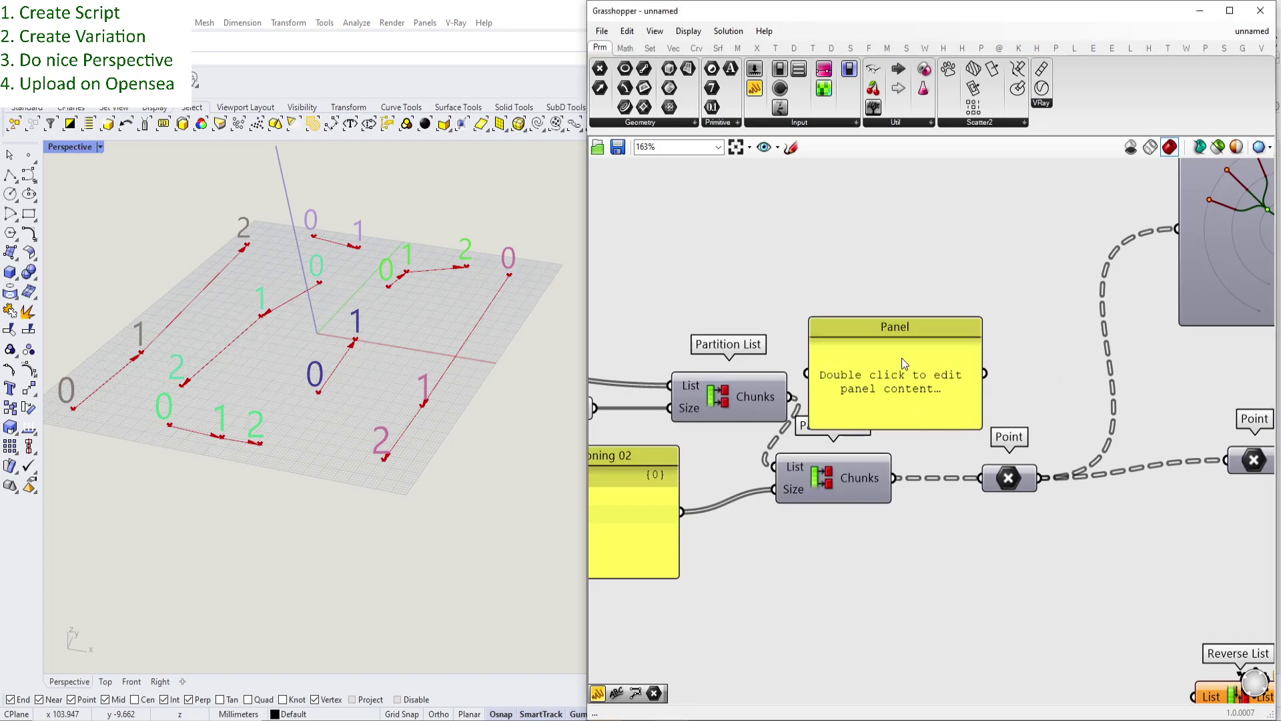
pyautogui.moveTo(904, 363); pyautogui.dragTo(950, 251)
pyautogui.moveTo(794, 395); pyautogui.dragTo(852, 261)
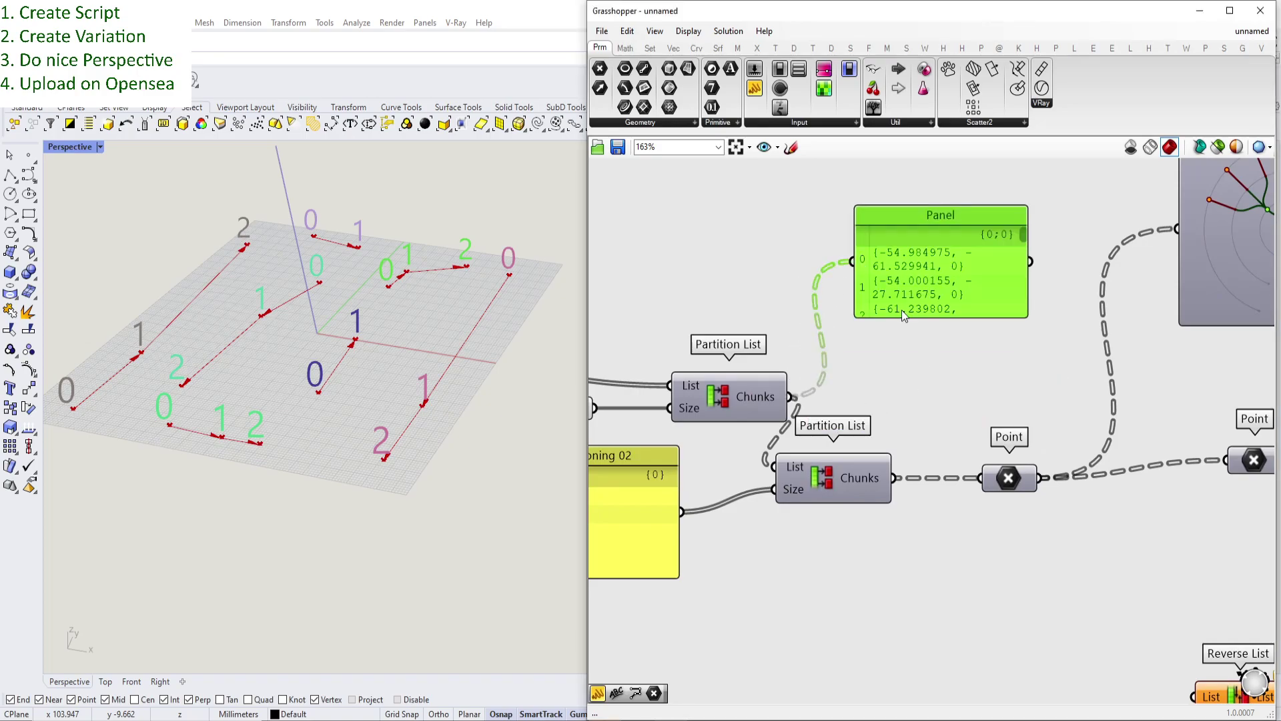
pyautogui.moveTo(904, 317); pyautogui.dragTo(959, 353)
pyautogui.moveTo(942, 273); pyautogui.dragTo(921, 452, button='right')
pyautogui.scroll(-2, 921, 451)
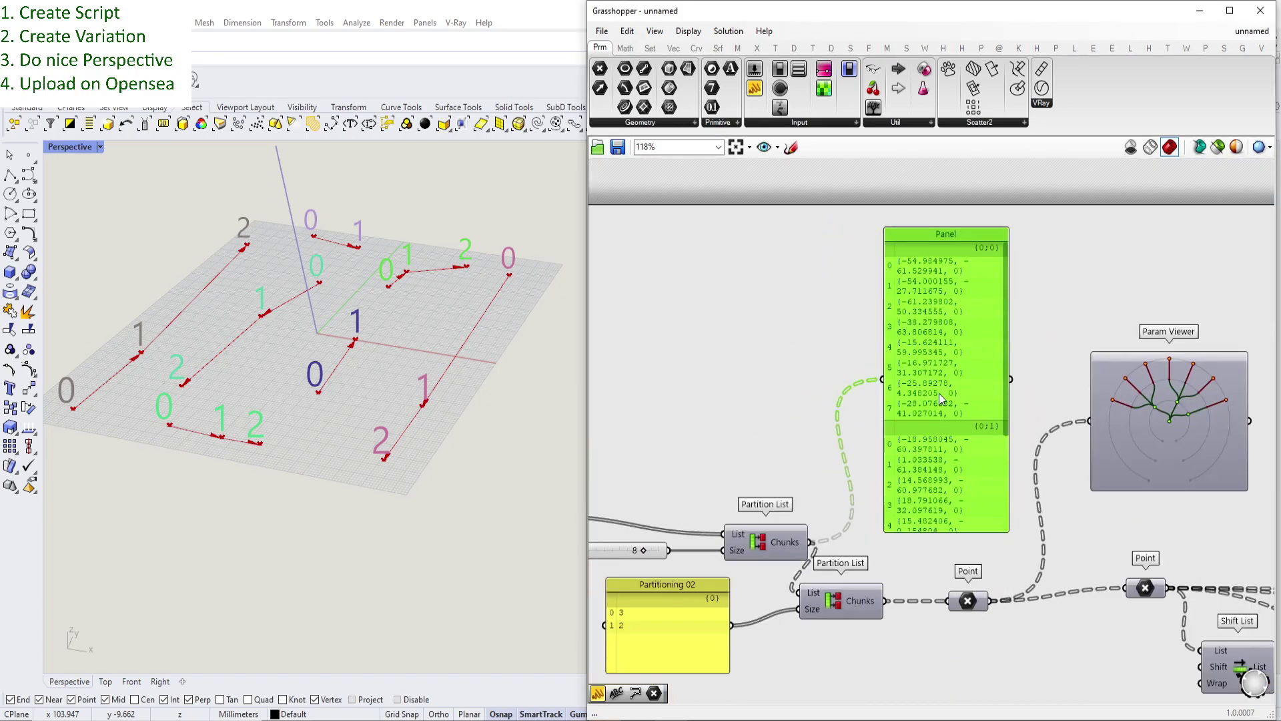
# - Examine the point branches in the panel and compare them with the Partitioning 01 and Partitioning 02 sizes
pyautogui.scroll(2, 979, 286)
pyautogui.moveTo(979, 286); pyautogui.dragTo(987, 255, button='right')
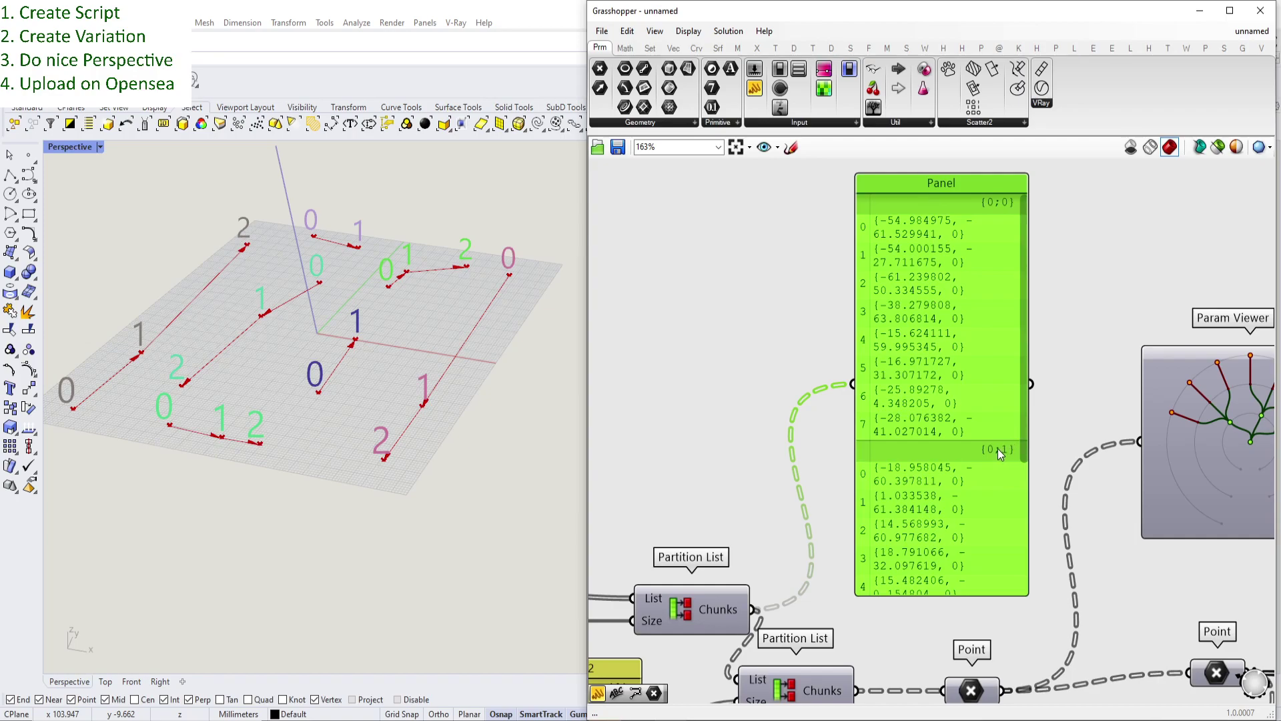
pyautogui.scroll(-5, 1026, 416)
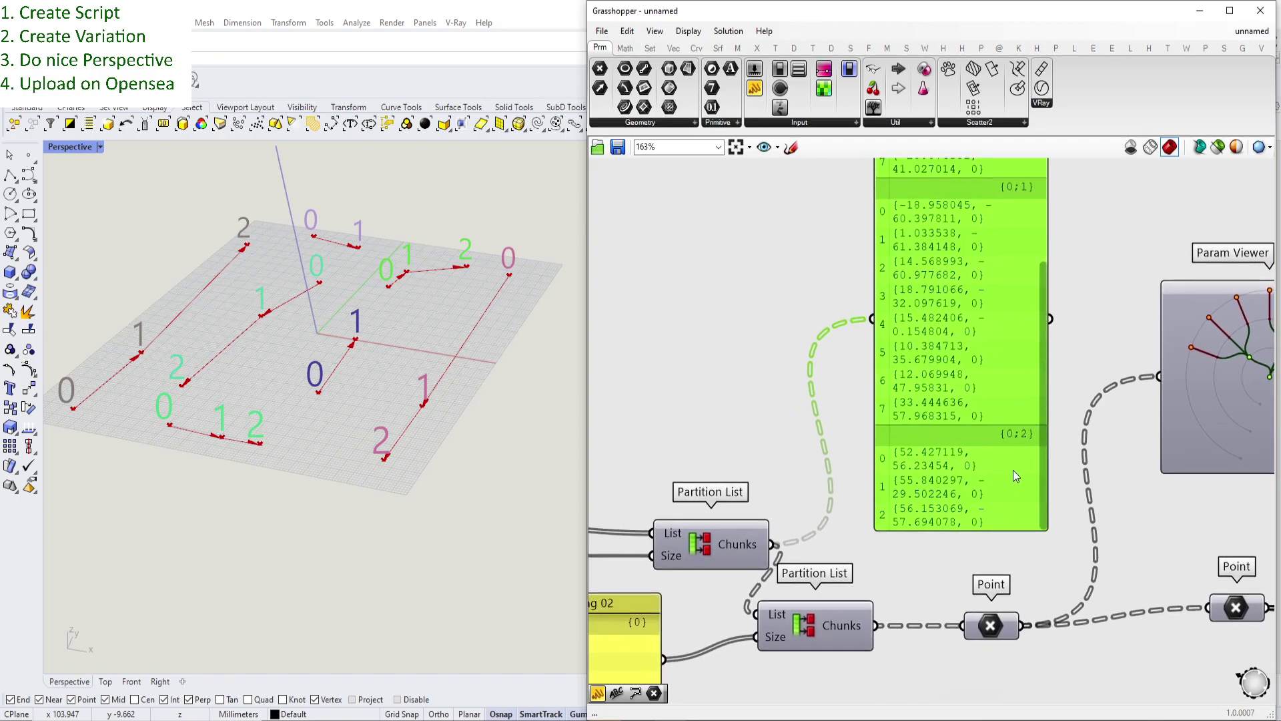
pyautogui.moveTo(988, 489); pyautogui.dragTo(1077, 375, button='right')
pyautogui.moveTo(980, 399); pyautogui.dragTo(1062, 371, button='right')
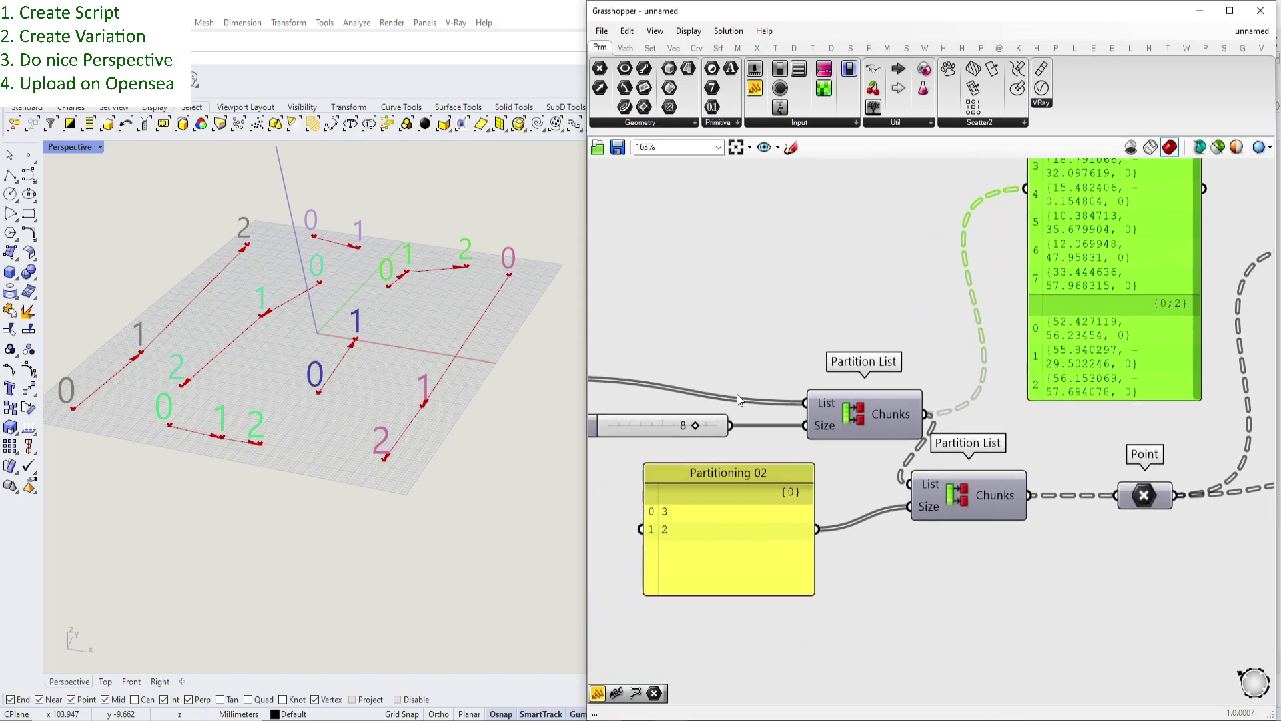
pyautogui.moveTo(738, 396); pyautogui.dragTo(839, 367, button='right')
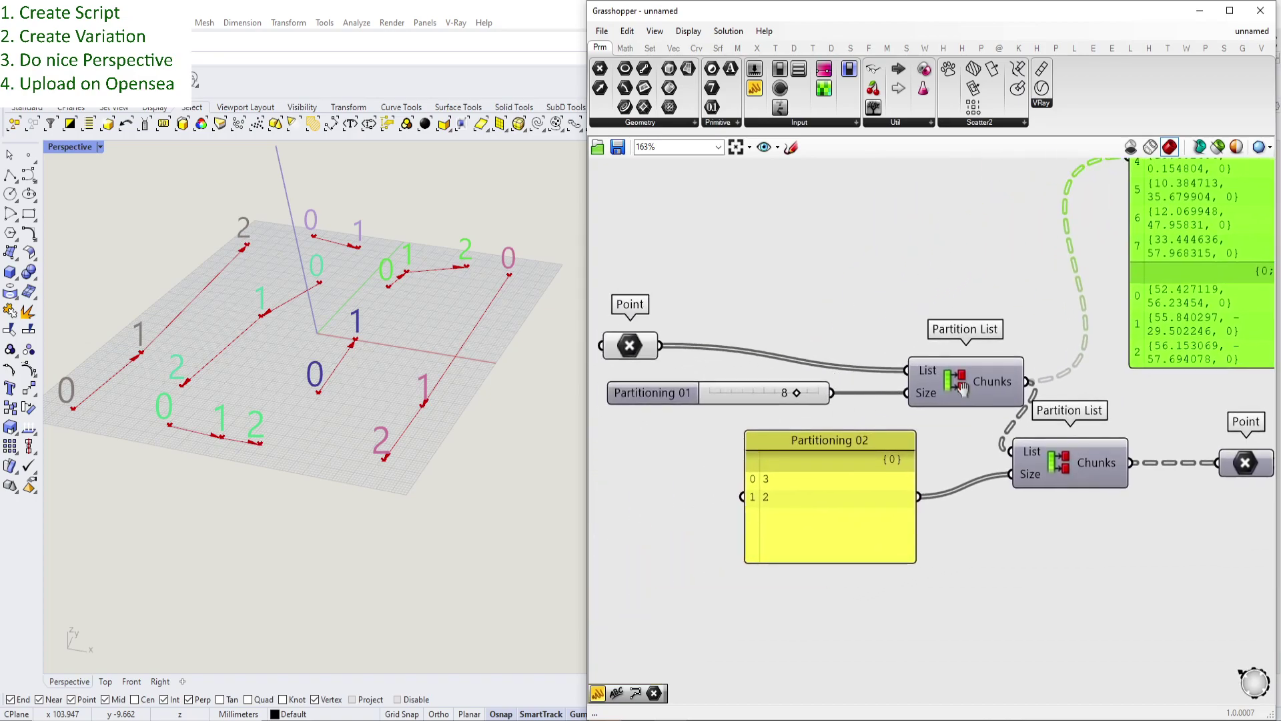
pyautogui.moveTo(954, 392); pyautogui.dragTo(915, 396, button='right')
pyautogui.moveTo(1023, 384); pyautogui.dragTo(945, 423, button='right')
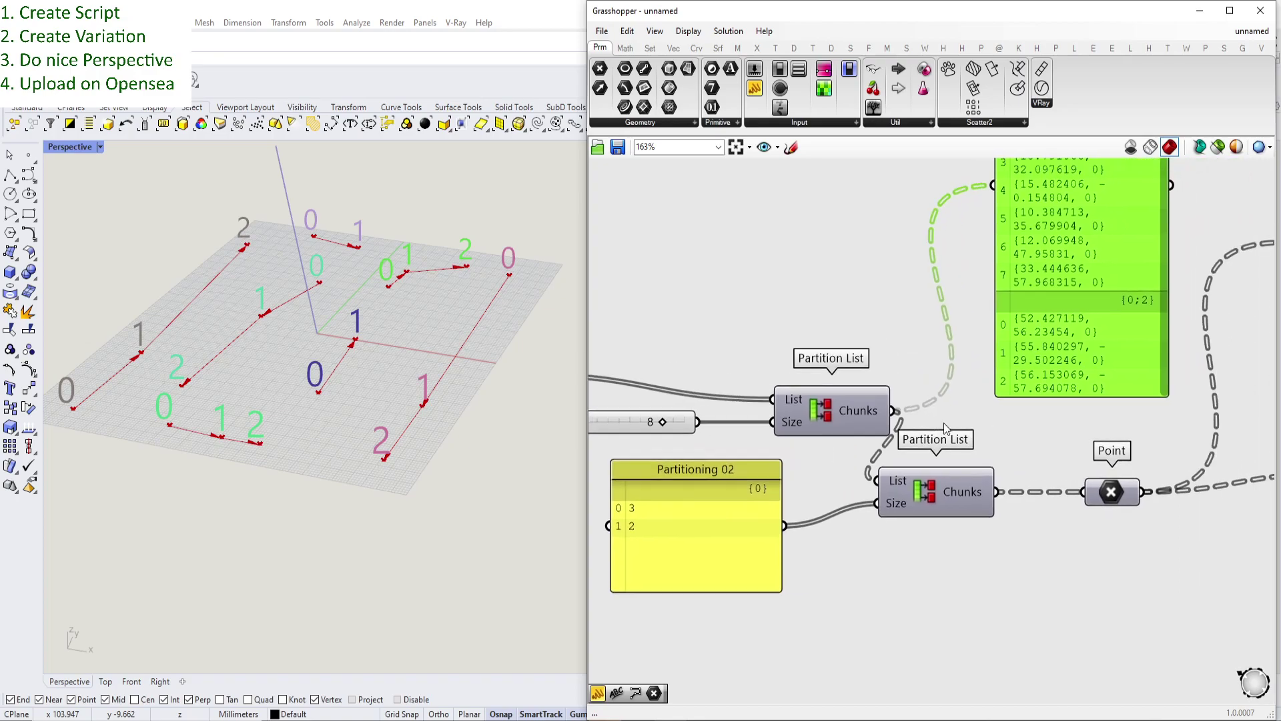
pyautogui.scroll(-2, 945, 428)
pyautogui.moveTo(971, 505); pyautogui.dragTo(968, 296)
pyautogui.scroll(4, 712, 536)
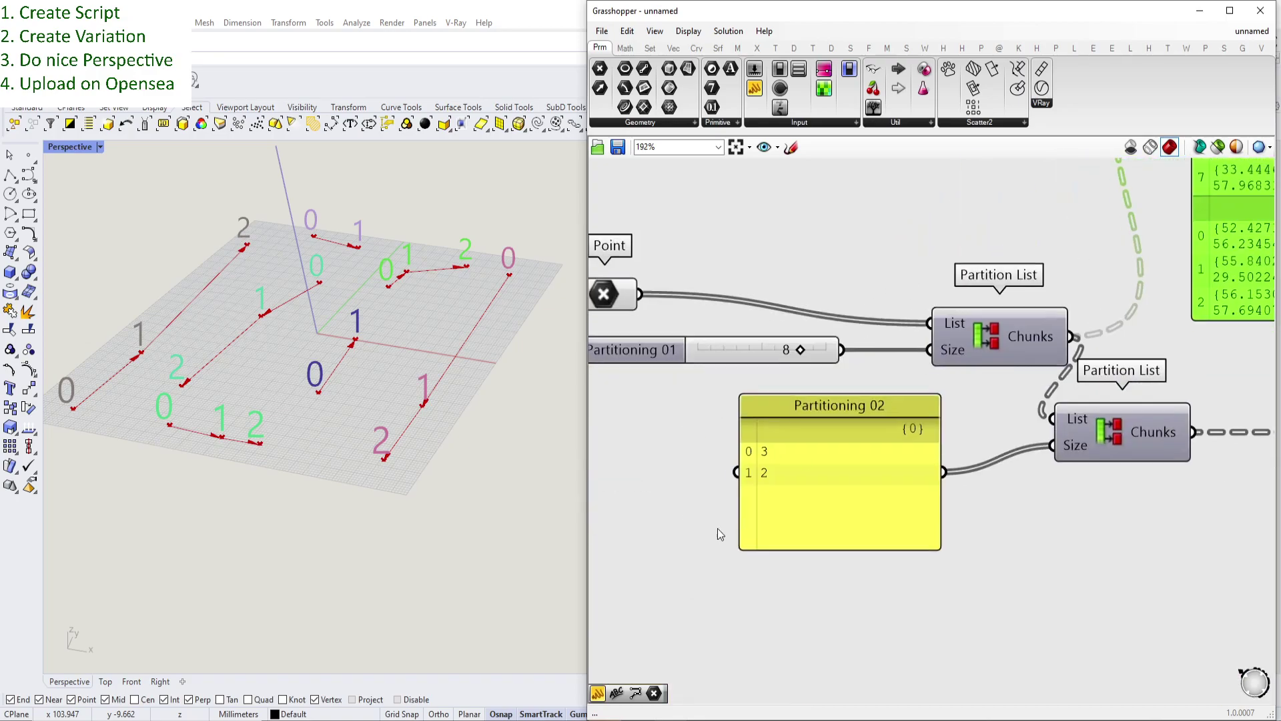
pyautogui.scroll(-3, 766, 453)
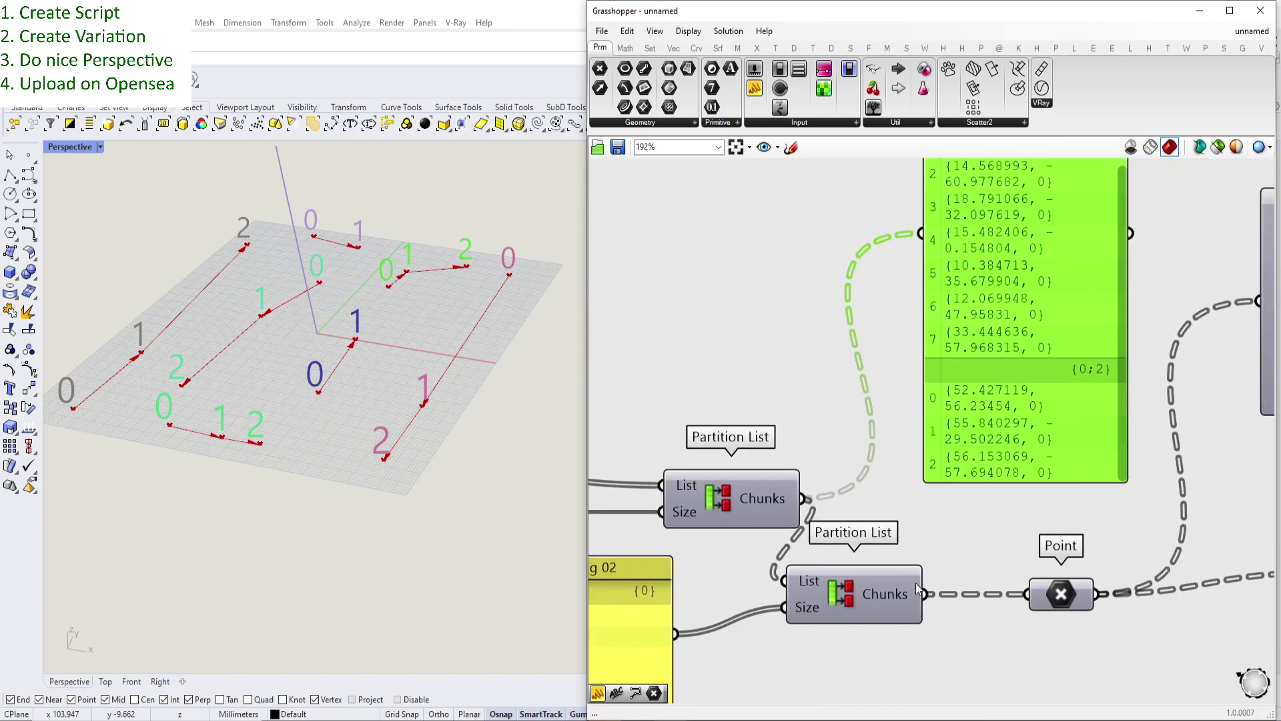
# - Rewire the panel's input to the second Partition List's Chunks output
pyautogui.scroll(-1, 951, 297)
pyautogui.moveTo(1085, 255); pyautogui.dragTo(1000, 359, button='right')
pyautogui.moveTo(1007, 378); pyautogui.dragTo(989, 207)
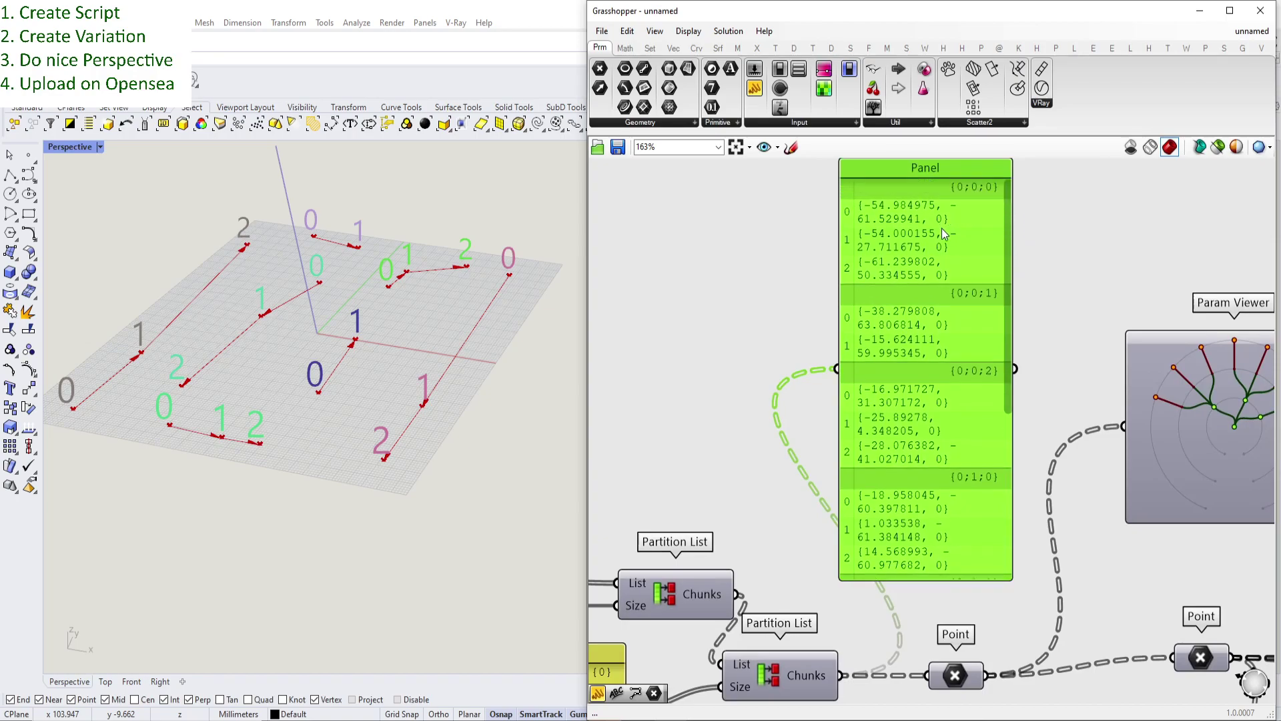
# - Read through the panel's branch paths and points from the second partitioning, down to the last branch
pyautogui.scroll(-1, 1002, 253)
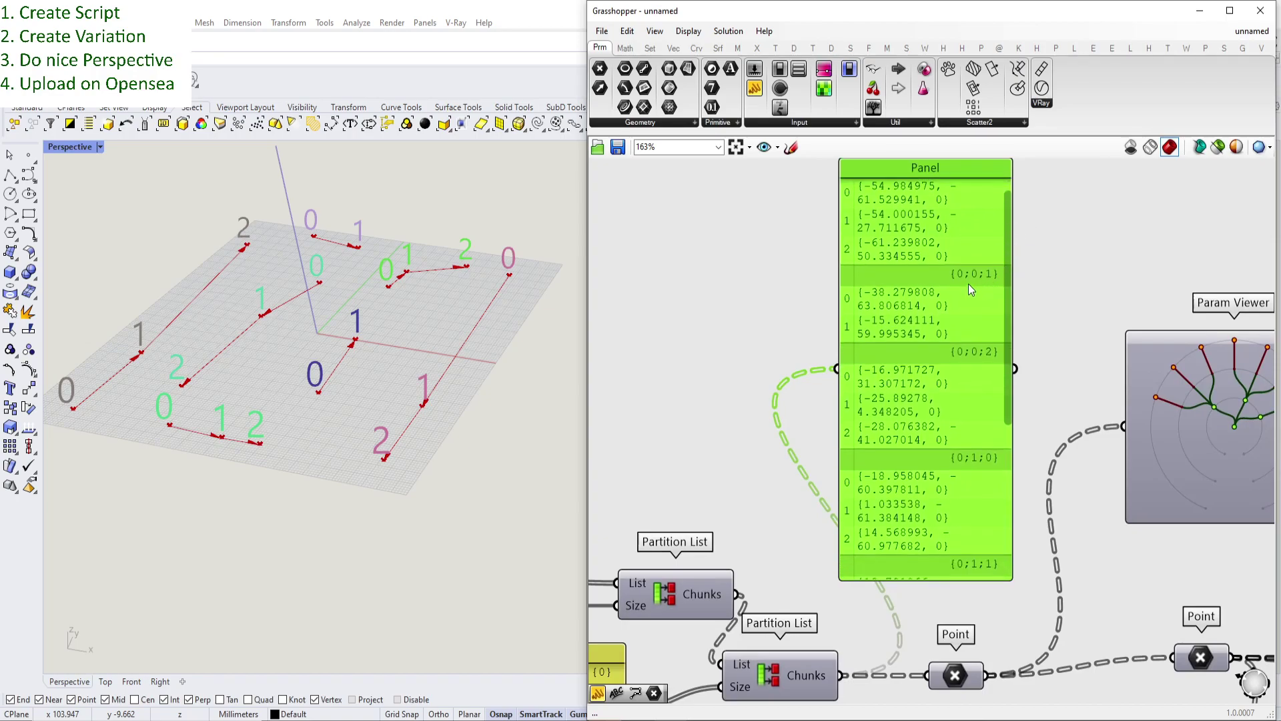
pyautogui.scroll(-3, 1007, 318)
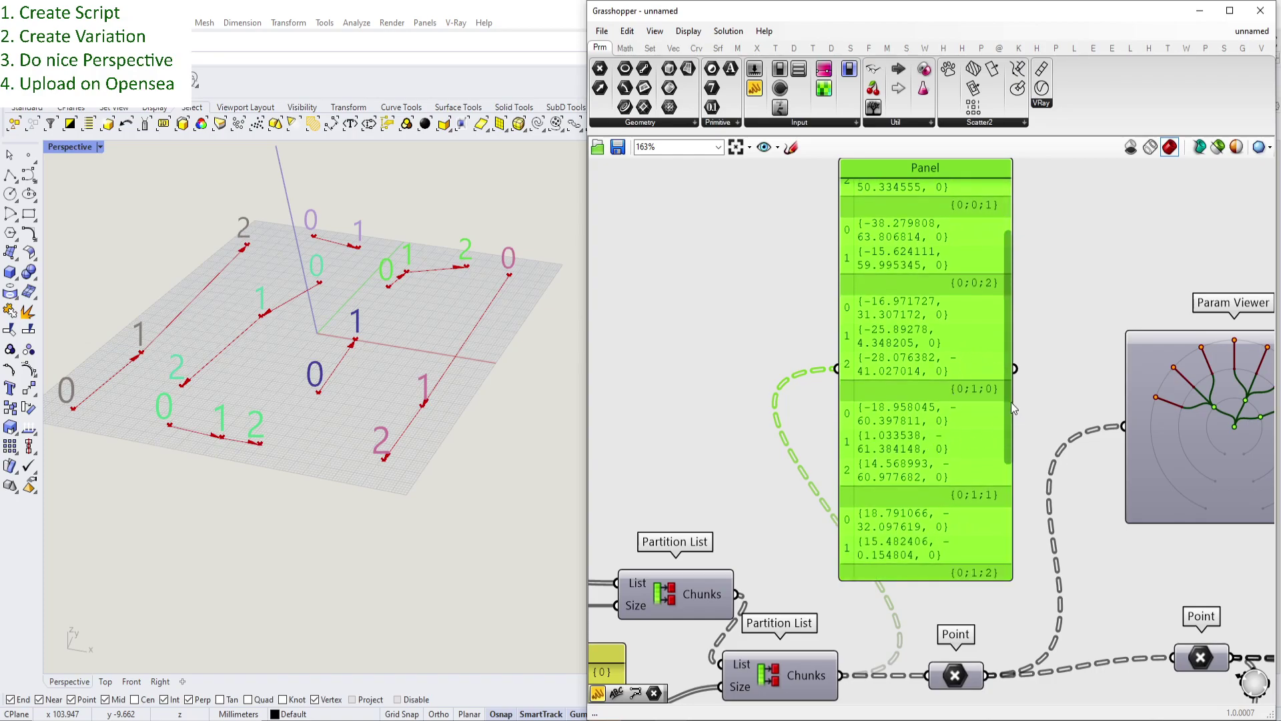
pyautogui.scroll(-1, 1007, 404)
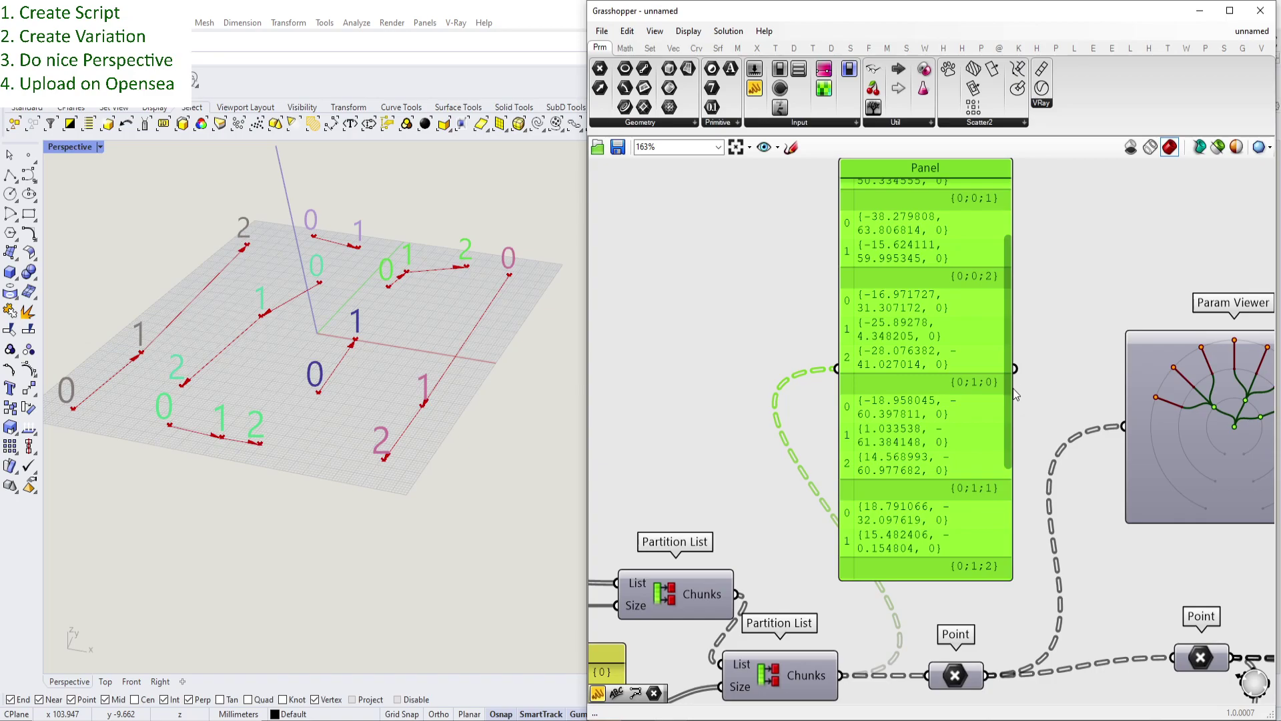
pyautogui.scroll(-2, 1011, 391)
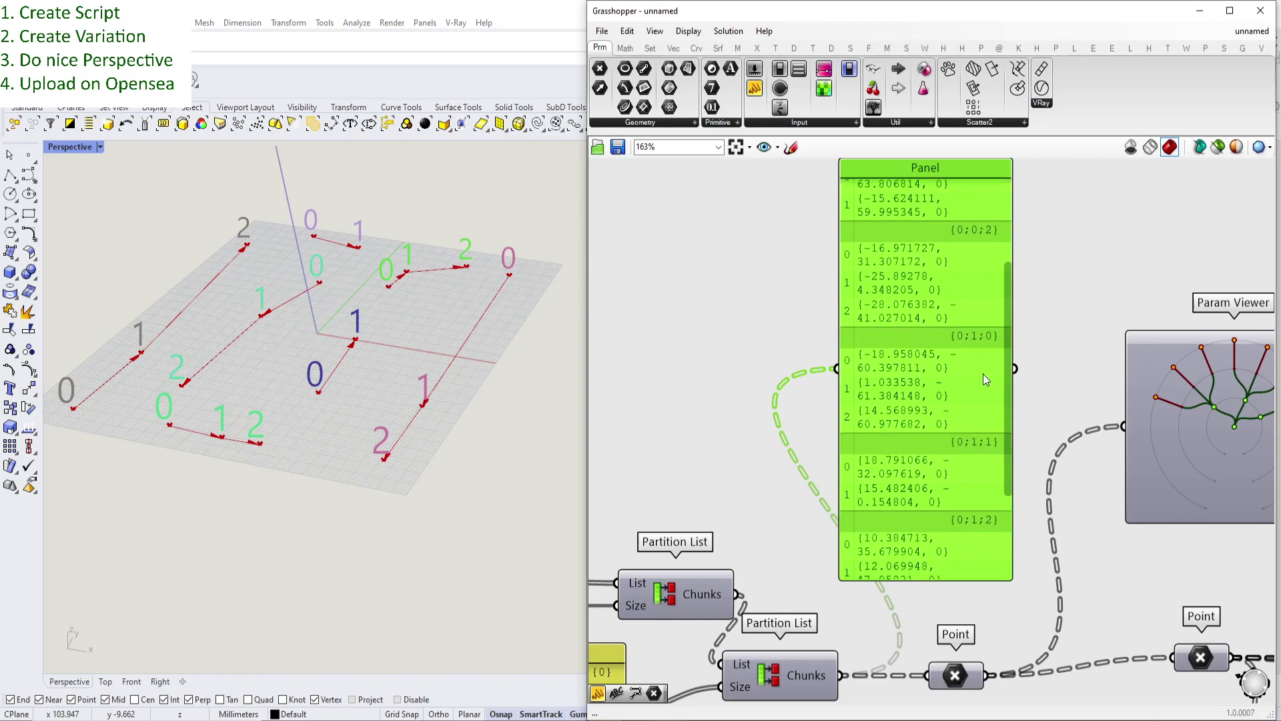
pyautogui.moveTo(983, 373); pyautogui.dragTo(1002, 339, button='right')
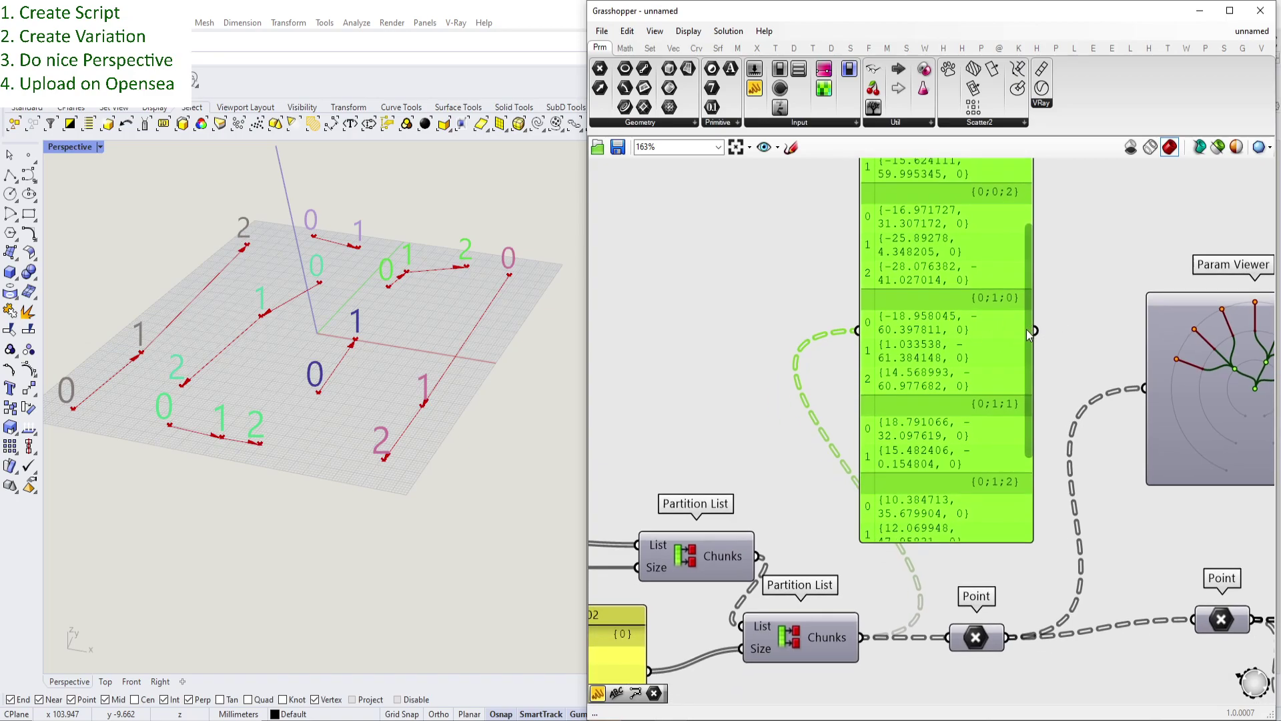
pyautogui.scroll(-4, 1027, 329)
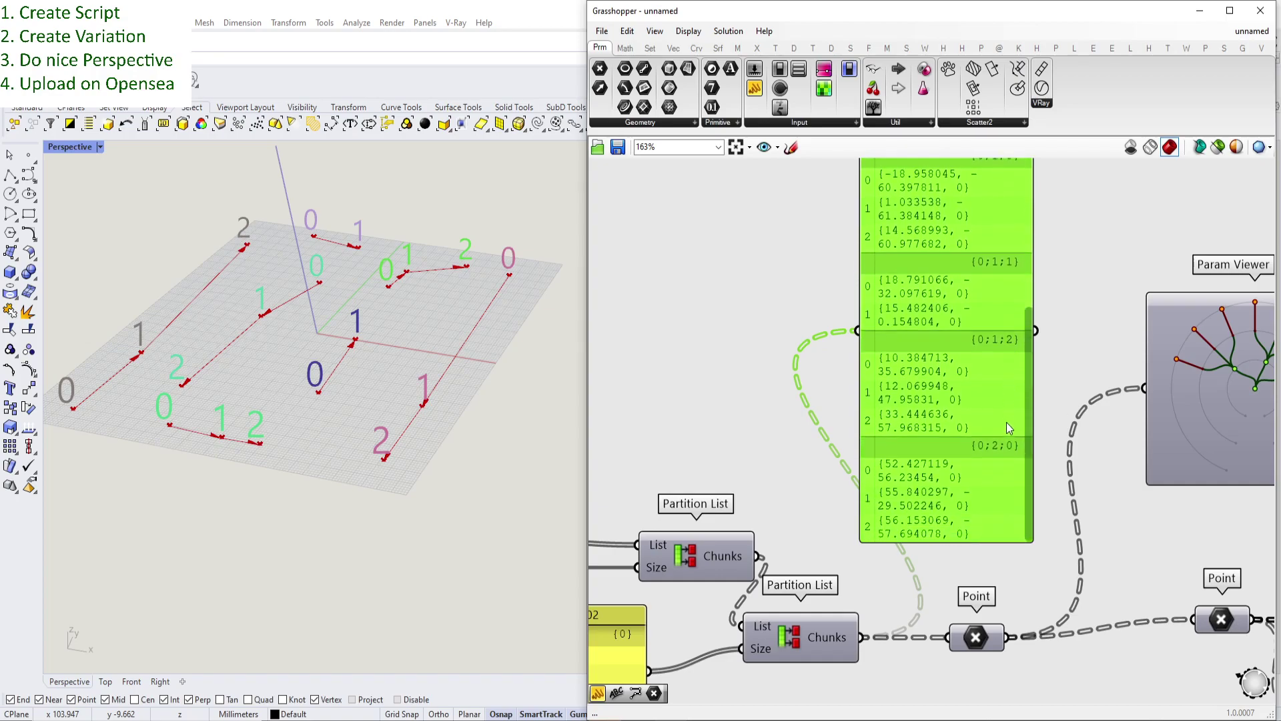
pyautogui.moveTo(1008, 459); pyautogui.dragTo(1053, 320, button='right')
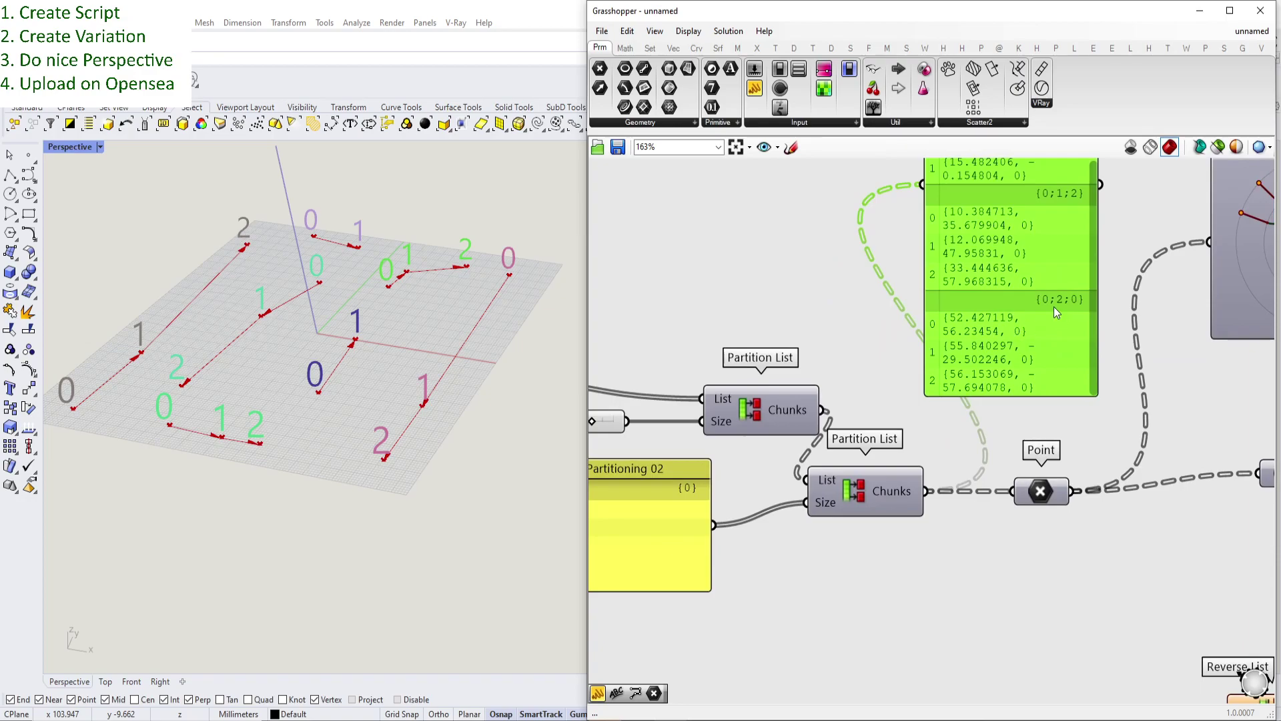
pyautogui.scroll(4, 1054, 306)
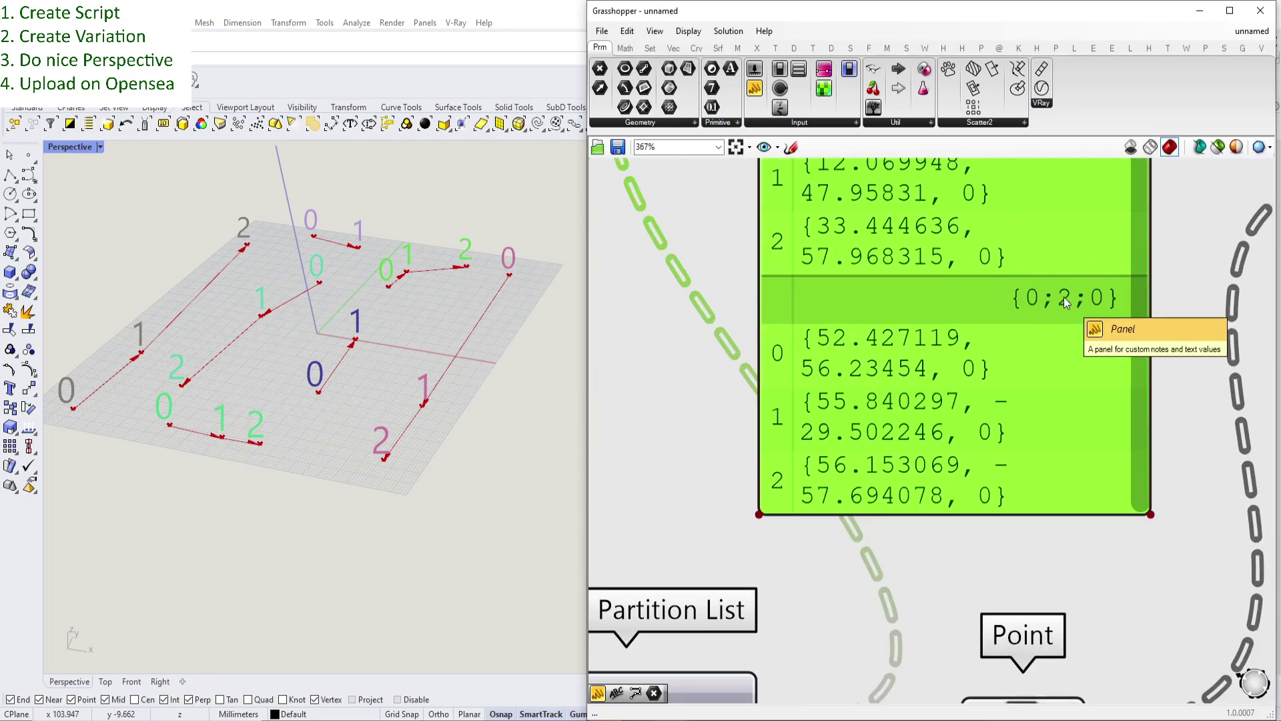
pyautogui.moveTo(1078, 297); pyautogui.dragTo(1054, 334, button='right')
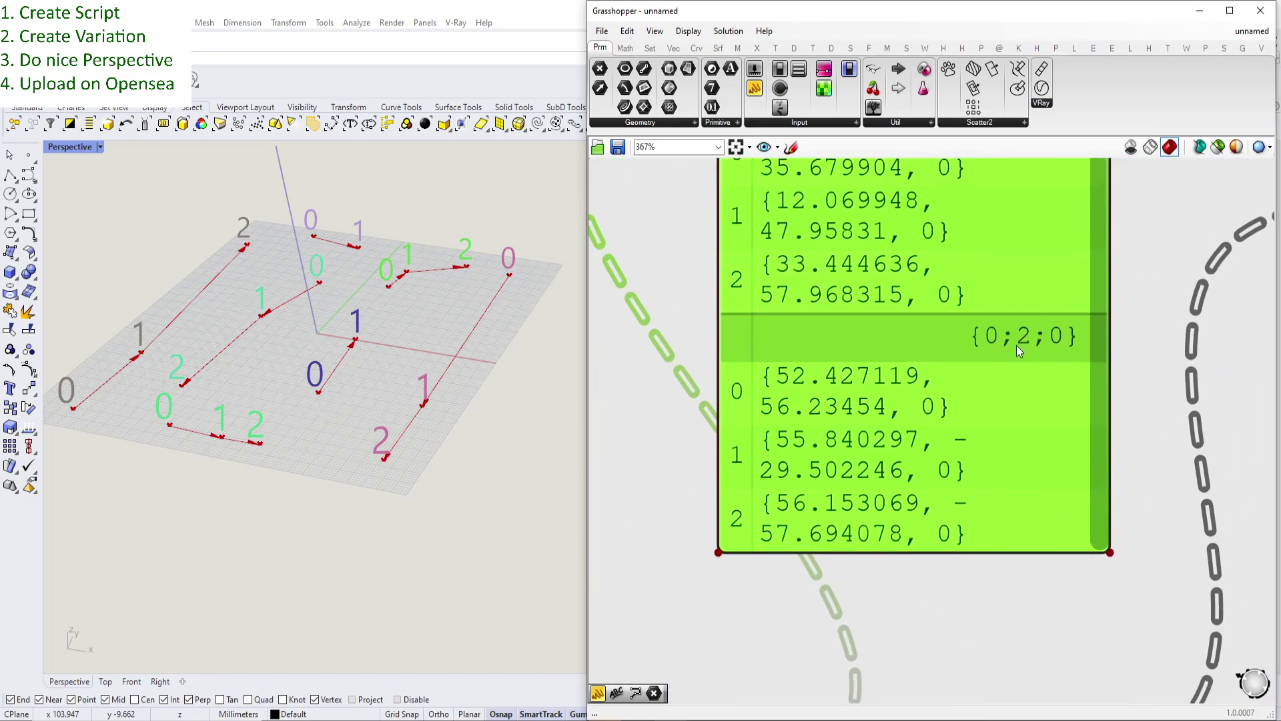
pyautogui.scroll(-3, 831, 408)
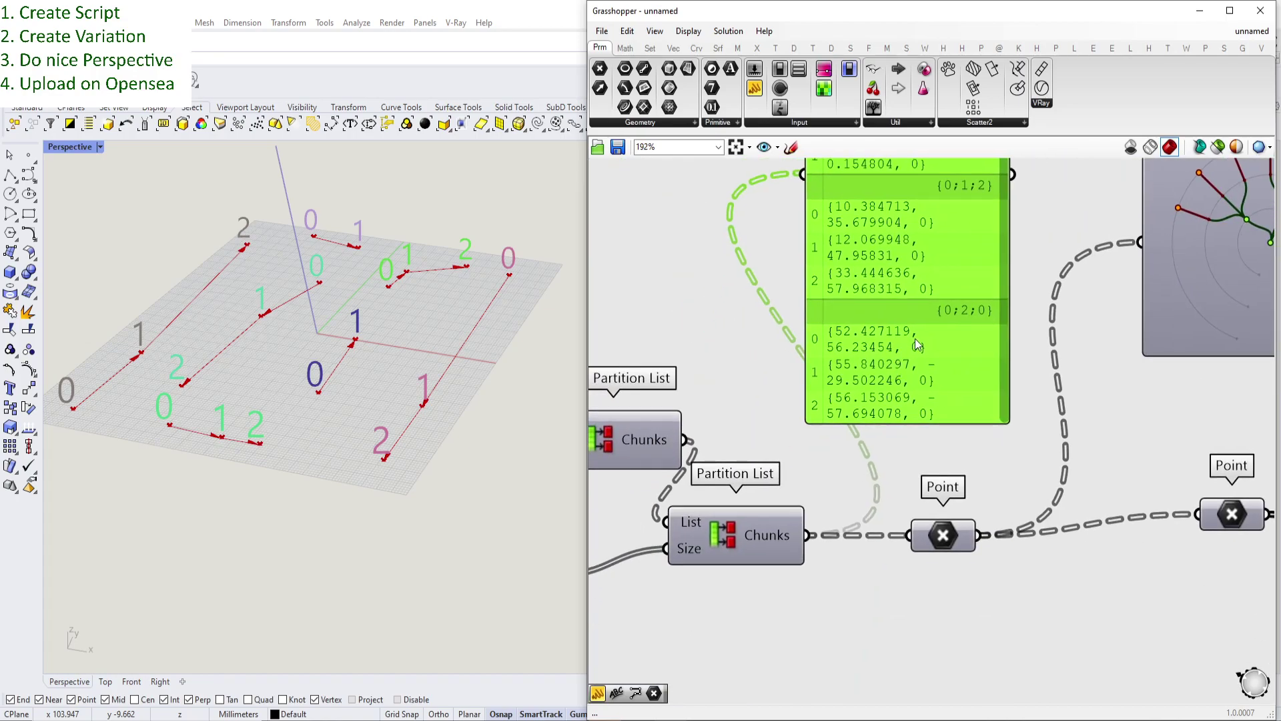
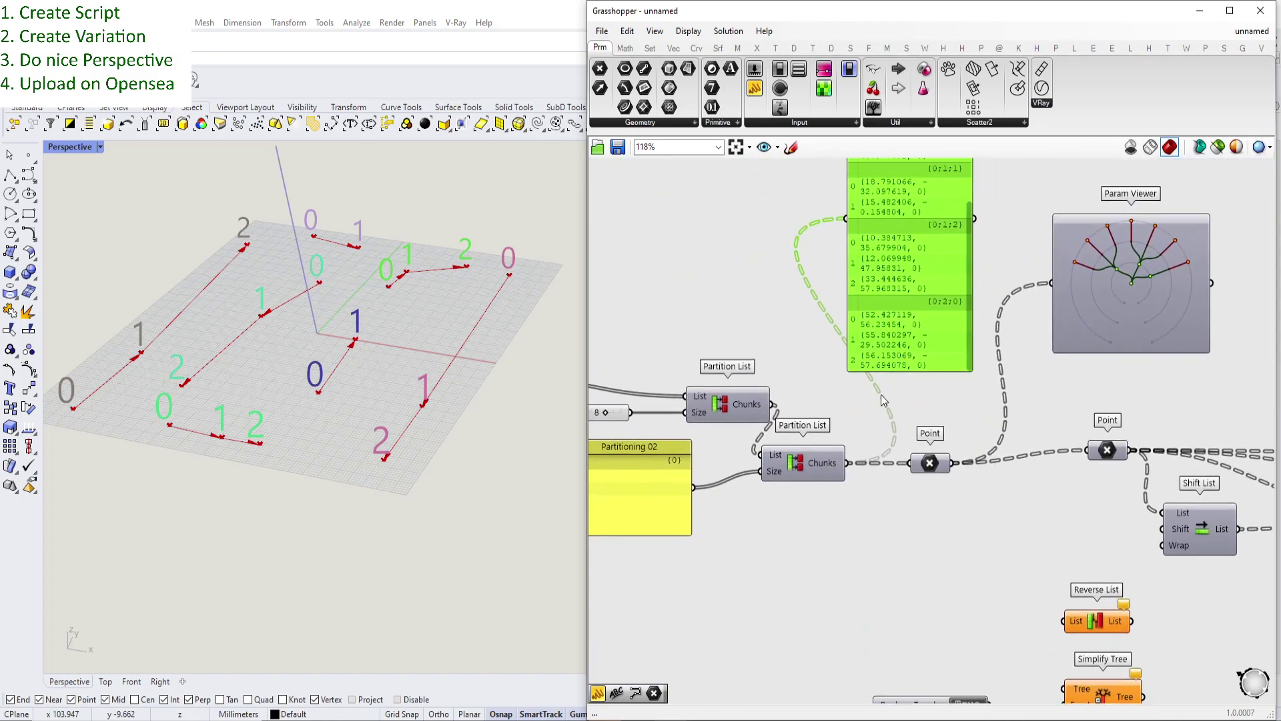
# - Delete the panel and move the Param Viewer slightly closer to the Point parameter feeding it
pyautogui.press('Delete')
pyautogui.moveTo(1067, 317); pyautogui.dragTo(1019, 321)
pyautogui.scroll(4, 894, 472)
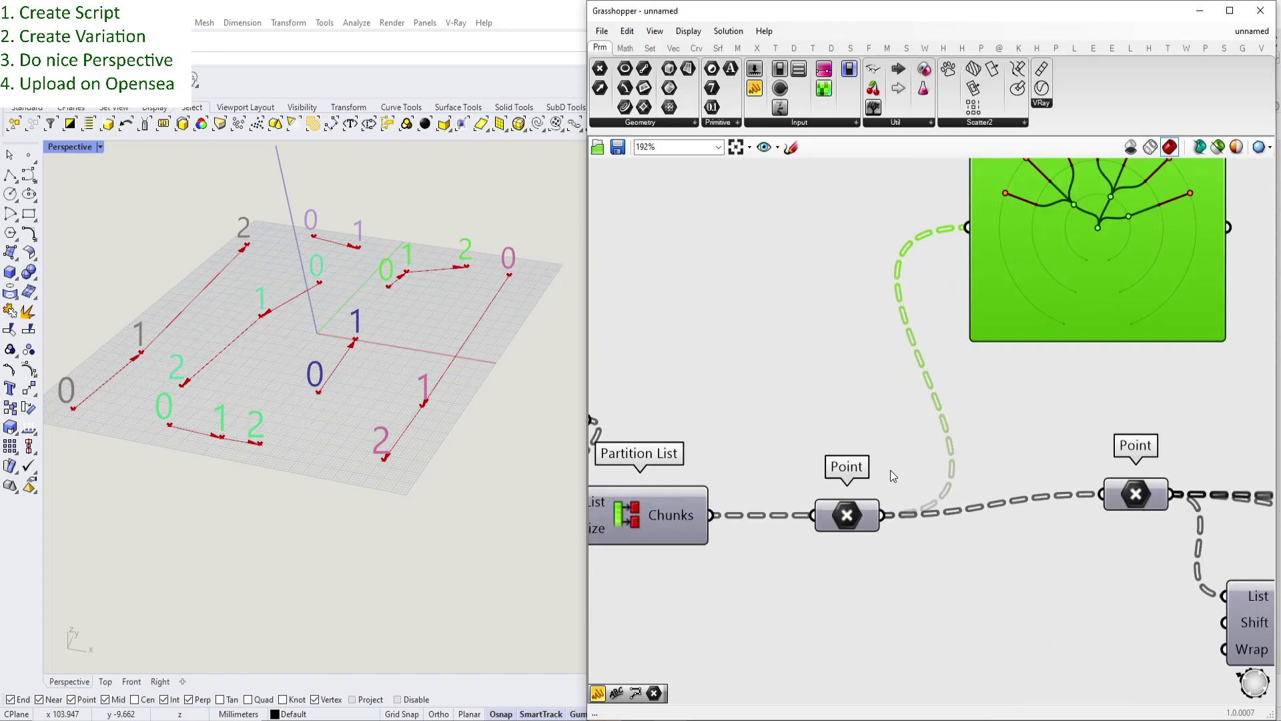
pyautogui.moveTo(806, 530); pyautogui.dragTo(877, 490, button='right')
pyautogui.moveTo(689, 496); pyautogui.dragTo(797, 468, button='right')
pyautogui.scroll(-2, 1011, 379)
pyautogui.moveTo(1012, 379); pyautogui.dragTo(713, 507, button='right')
pyautogui.click(956, 451)
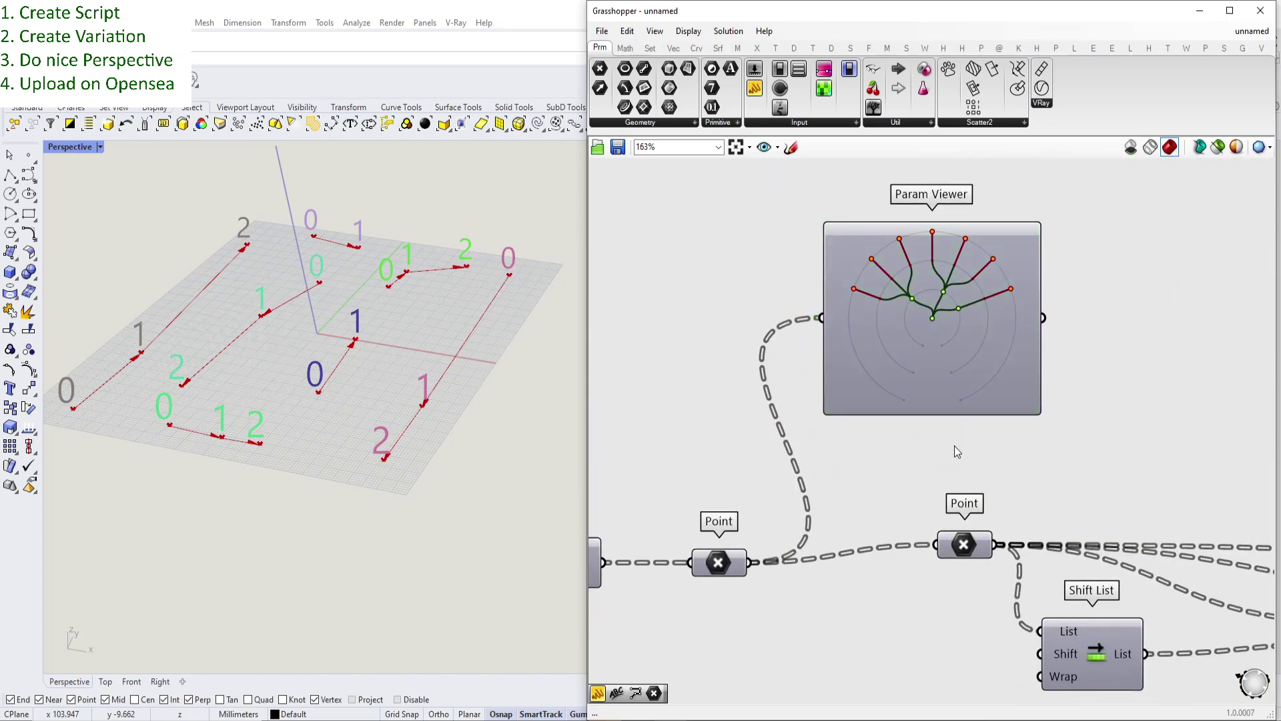
# - Switch the Param Viewer to its branch list and back to the tree diagram, examining the data structure in both
pyautogui.doubleClick(954, 446)
pyautogui.press('Escape')
pyautogui.click(920, 310)
pyautogui.doubleClick(926, 315)
pyautogui.scroll(2, 909, 331)
pyautogui.scroll(2, 881, 303)
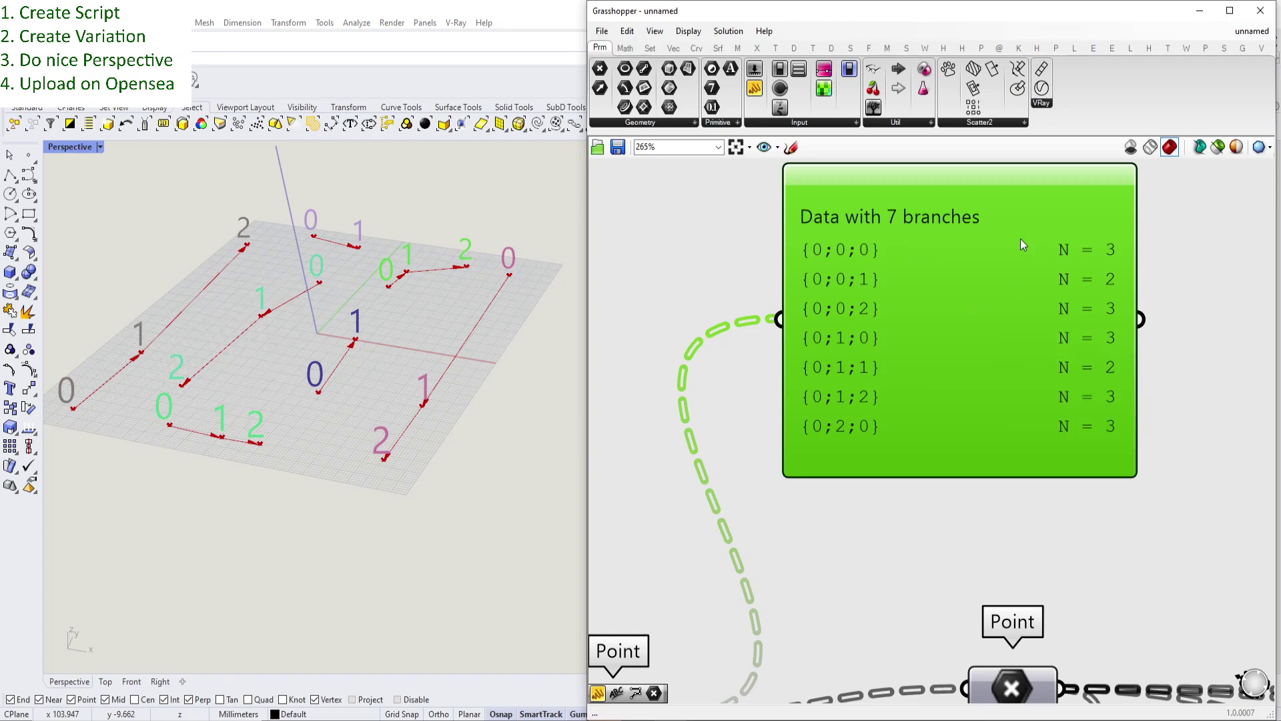
pyautogui.doubleClick(990, 334)
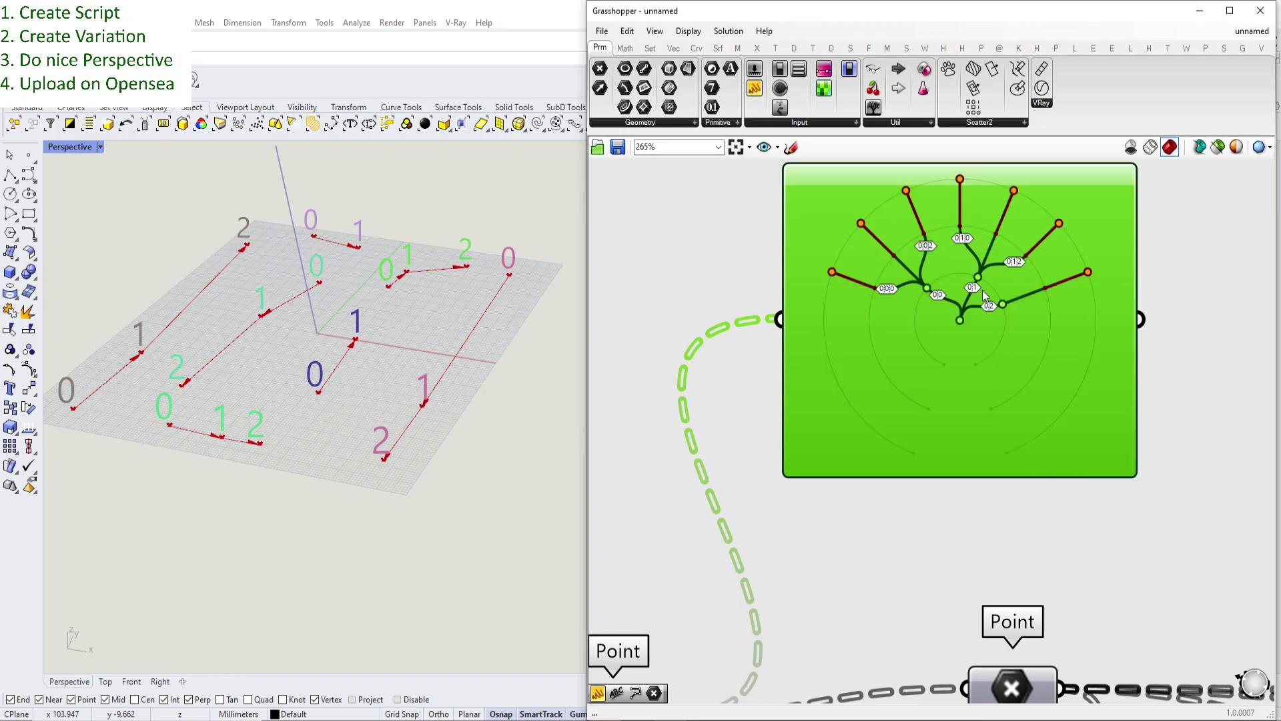
pyautogui.scroll(2, 982, 289)
pyautogui.scroll(-9, 1039, 405)
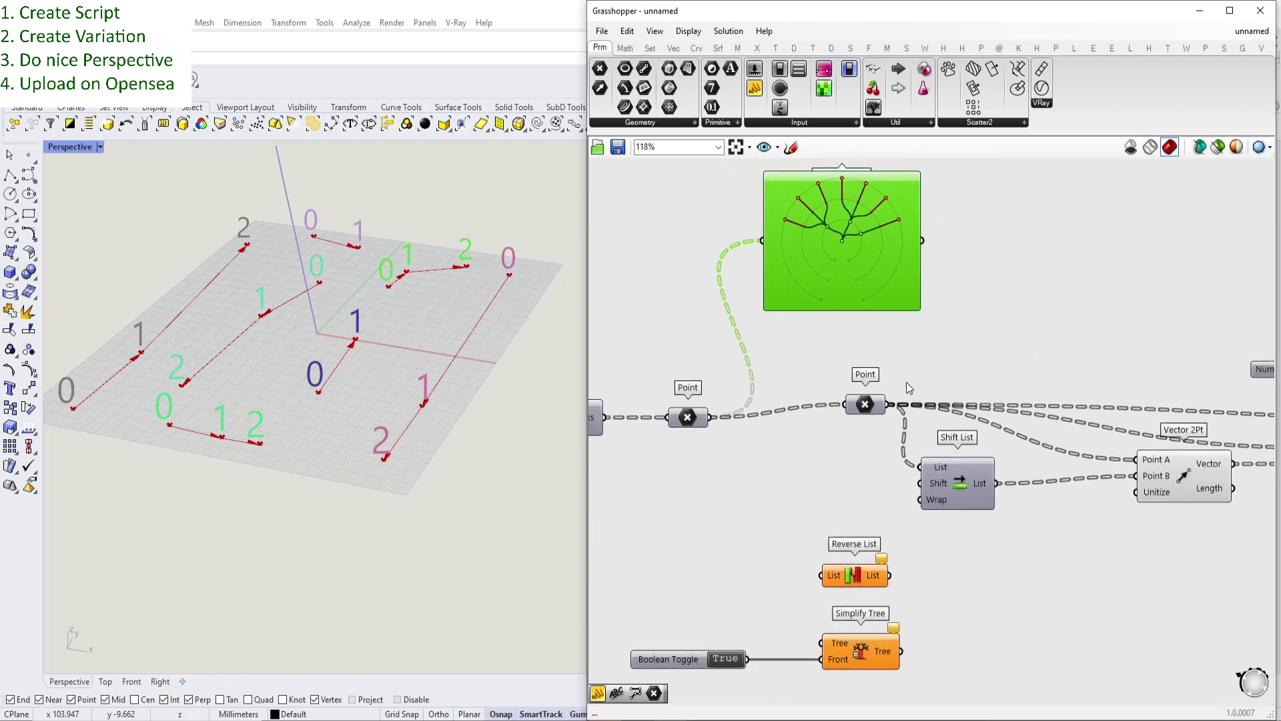
# - Examine the Point parameter fed by the second Partition List and the components downstream of it
pyautogui.scroll(2, 906, 382)
pyautogui.scroll(-3, 948, 364)
pyautogui.moveTo(1081, 382); pyautogui.dragTo(887, 373, button='right')
pyautogui.scroll(2, 640, 387)
pyautogui.moveTo(640, 388); pyautogui.dragTo(783, 415, button='right')
pyautogui.scroll(2, 785, 418)
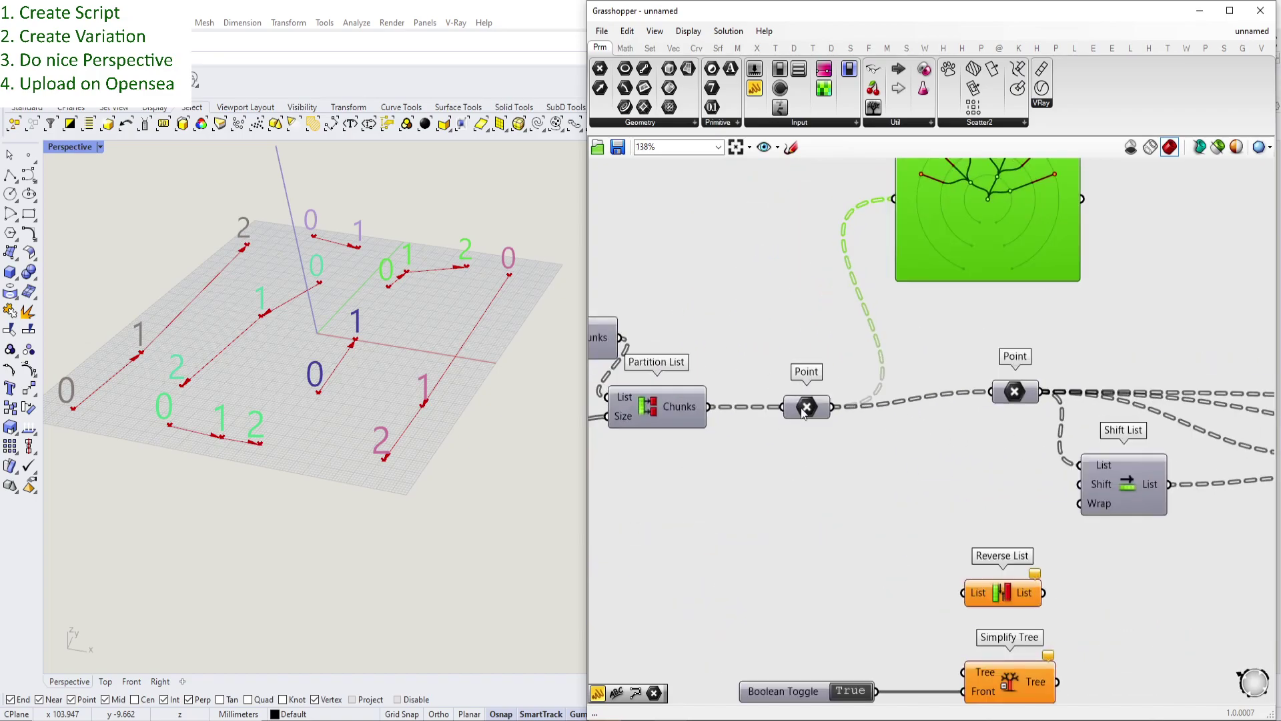
pyautogui.moveTo(804, 414)
pyautogui.scroll(3, 805, 412)
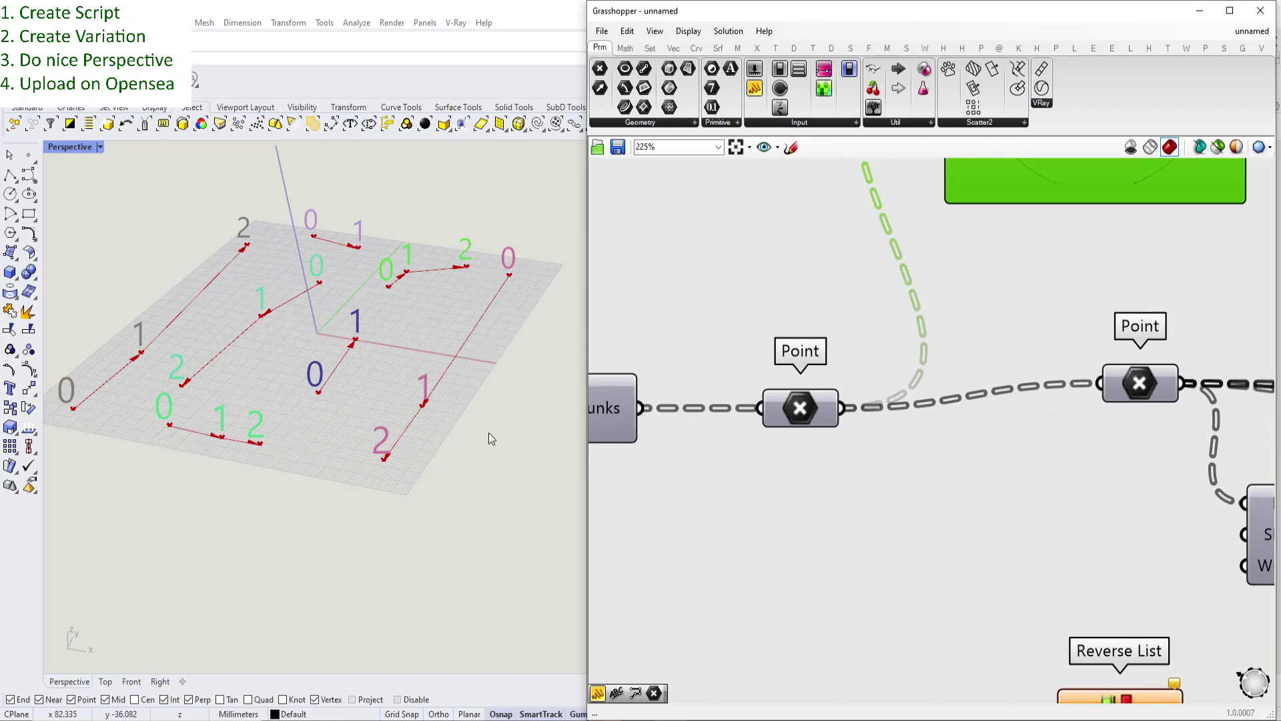
# - Select the Vector Display and Point List components in turn and examine their arrows and index numbers in the Rhino viewport
pyautogui.scroll(-4, 489, 433)
pyautogui.scroll(4, 318, 355)
pyautogui.scroll(-2, 426, 394)
pyautogui.scroll(4, 423, 394)
pyautogui.scroll(-2, 364, 373)
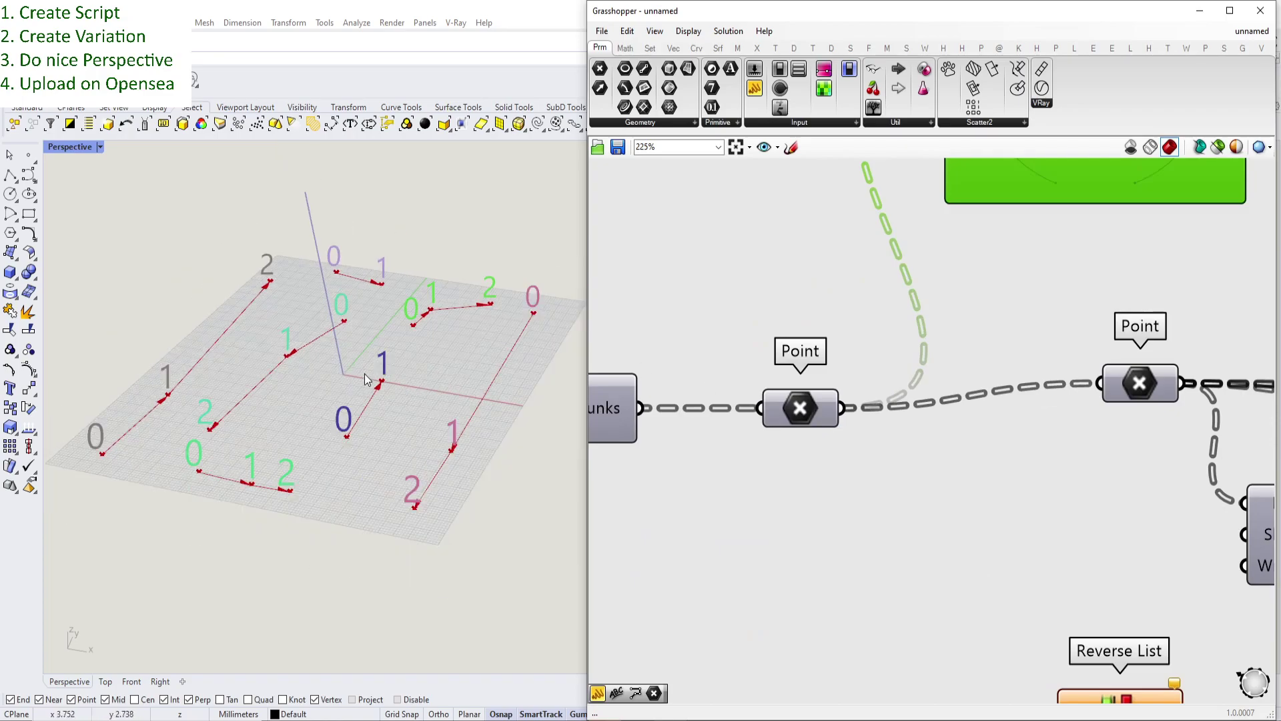
pyautogui.scroll(-5, 806, 441)
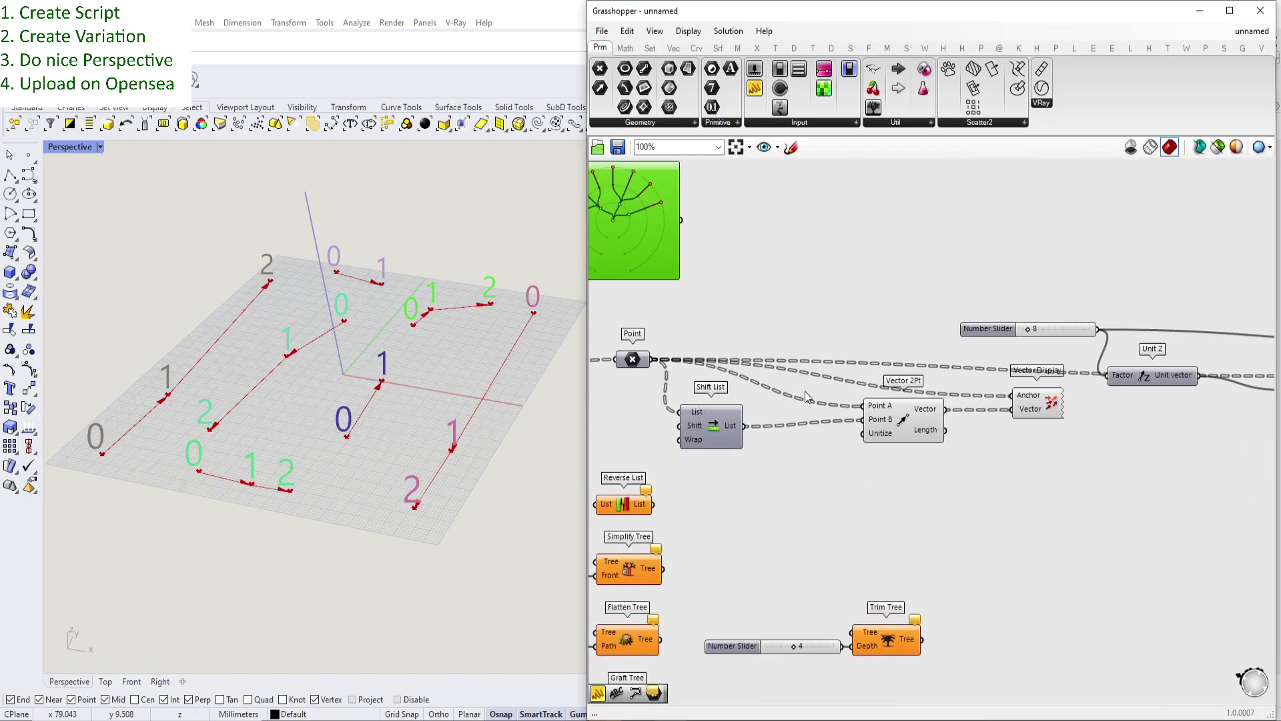
pyautogui.click(931, 418)
pyautogui.click(1018, 405)
pyautogui.moveTo(1078, 403); pyautogui.dragTo(907, 404, button='right')
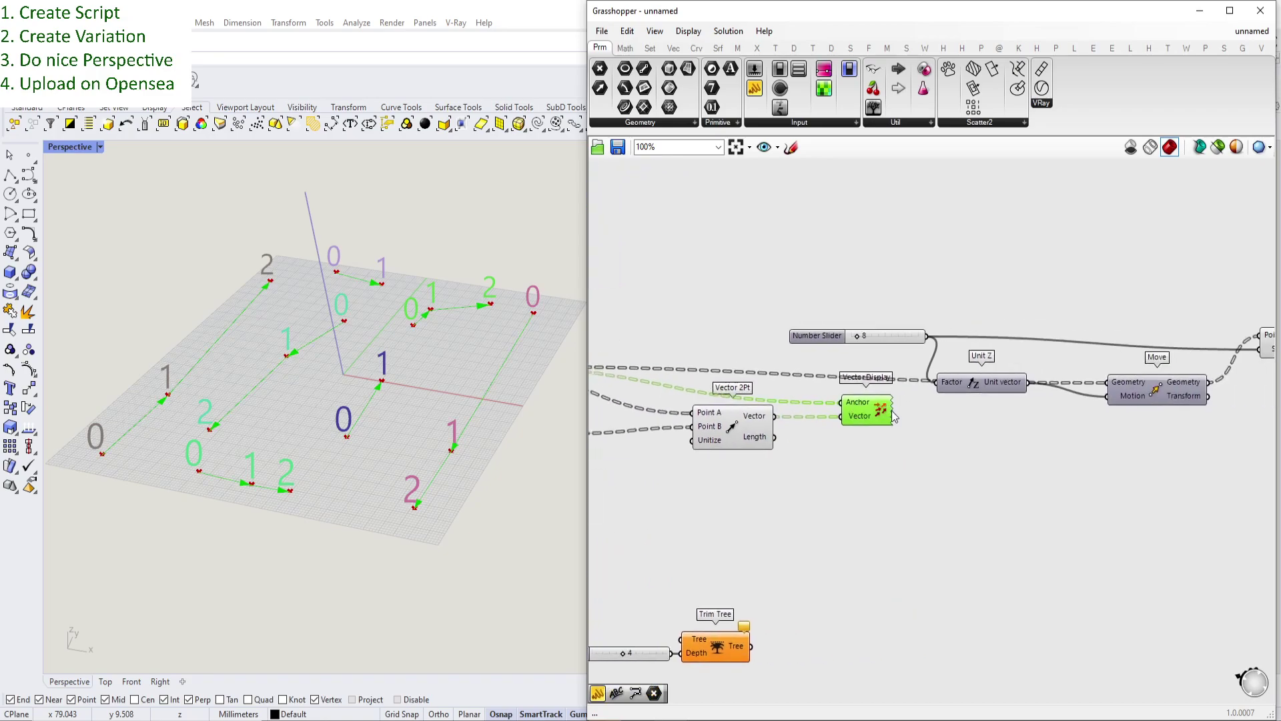
pyautogui.moveTo(1039, 391); pyautogui.dragTo(900, 391, button='right')
pyautogui.click(1140, 343)
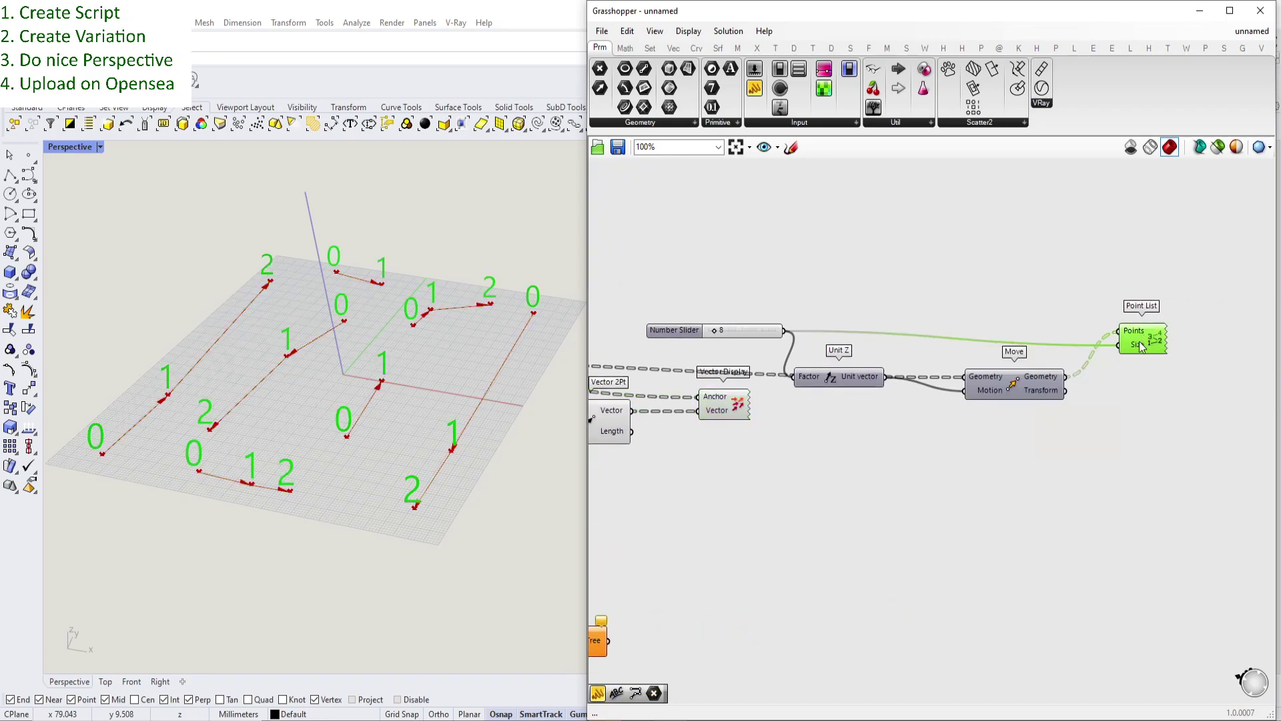
pyautogui.moveTo(463, 376)
pyautogui.mouseDown(button='right')
pyautogui.moveTo(461, 334)
pyautogui.moveTo(451, 377)
pyautogui.mouseUp(button='right')
# - Inspect the Reverse, Flatten, Graft and Simplify options of the Point parameter after the second Partition List, leaving them unchanged
pyautogui.moveTo(647, 385); pyautogui.dragTo(944, 366, button='right')
pyautogui.scroll(-1, 944, 366)
pyautogui.moveTo(646, 358); pyautogui.dragTo(878, 389, button='right')
pyautogui.scroll(2, 928, 373)
pyautogui.scroll(1, 878, 390)
pyautogui.scroll(3, 880, 390)
pyautogui.scroll(-3, 866, 405)
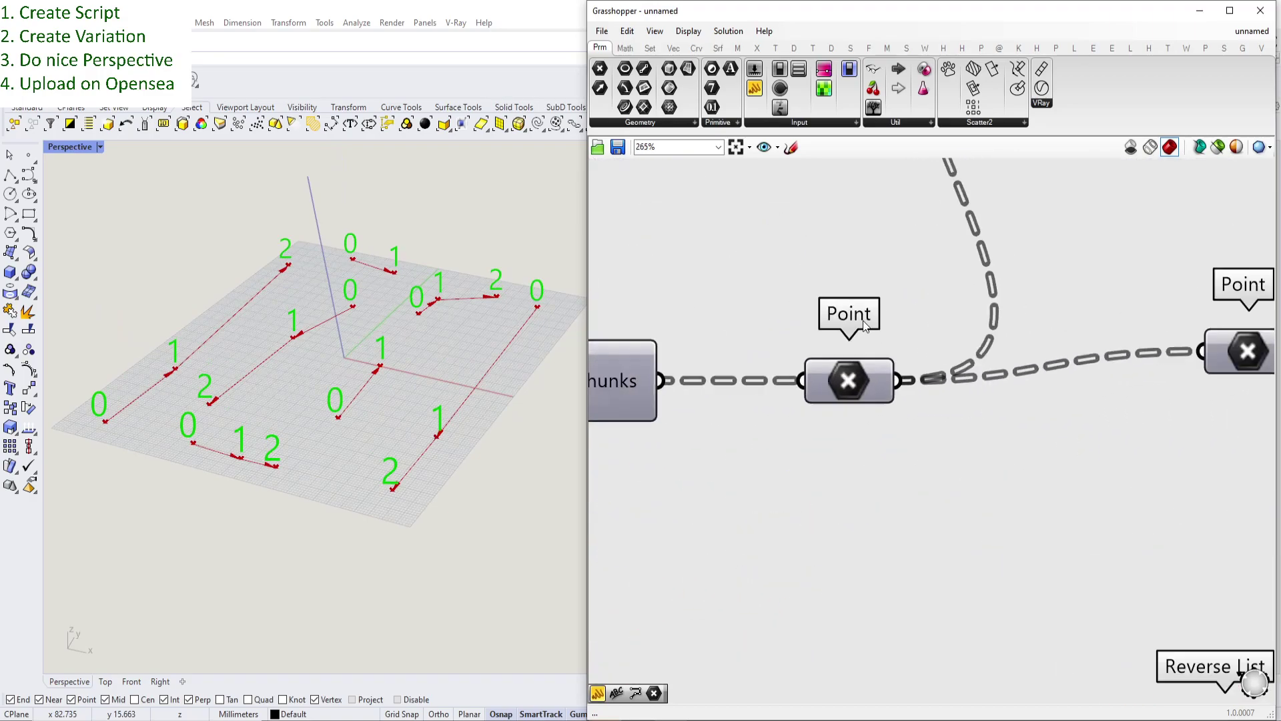
pyautogui.moveTo(829, 416); pyautogui.dragTo(829, 426, button='right')
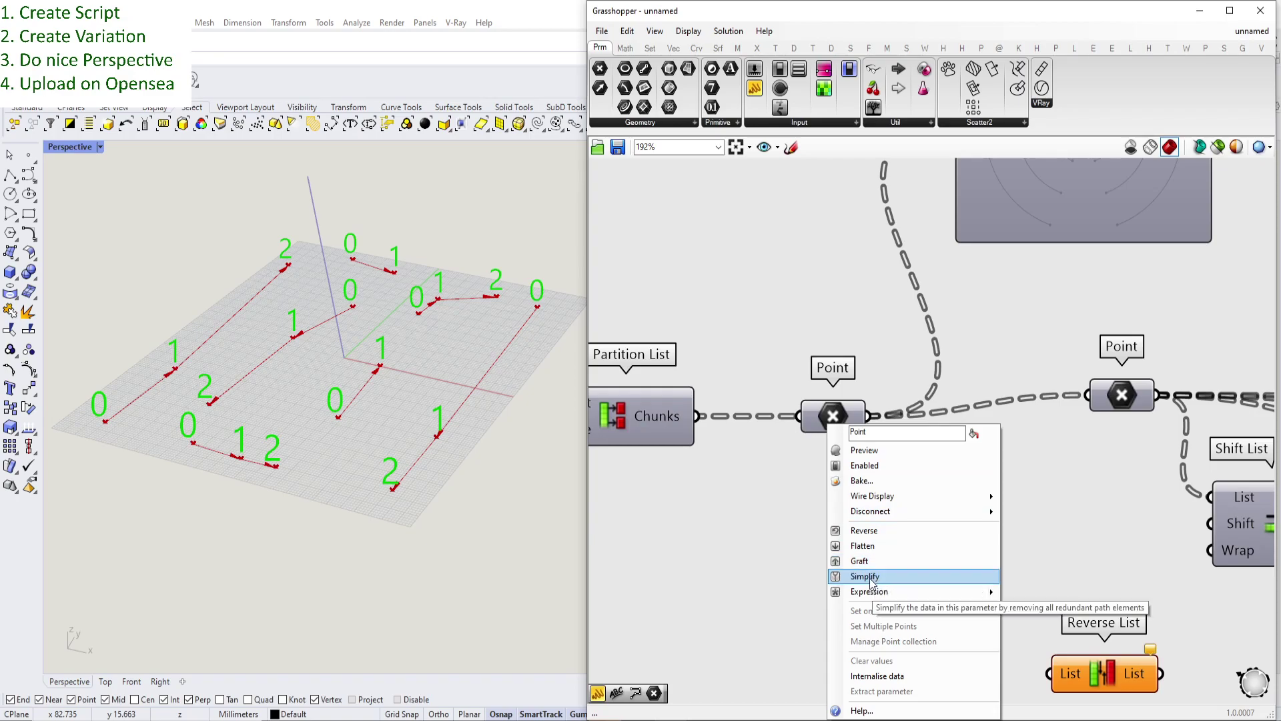
pyautogui.click(766, 549)
pyautogui.scroll(-1, 766, 548)
pyautogui.moveTo(811, 523); pyautogui.dragTo(836, 550, button='right')
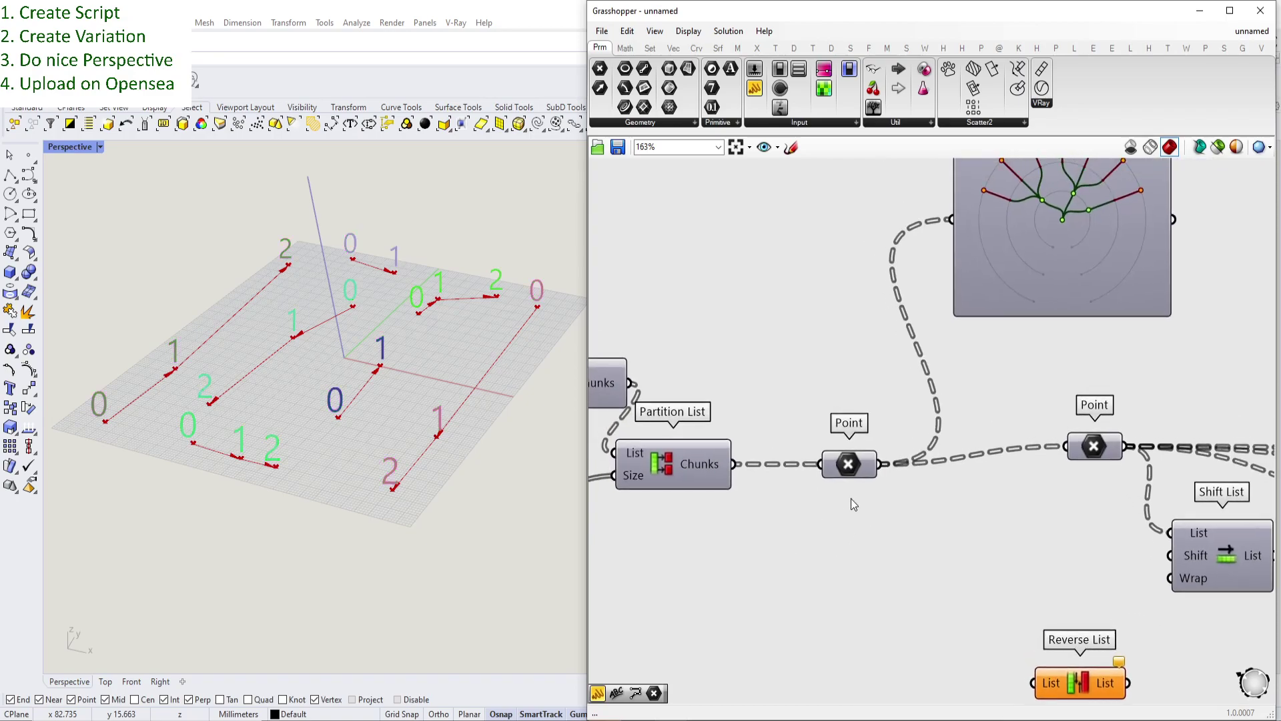
pyautogui.scroll(2, 846, 493)
pyautogui.rightClick(839, 471)
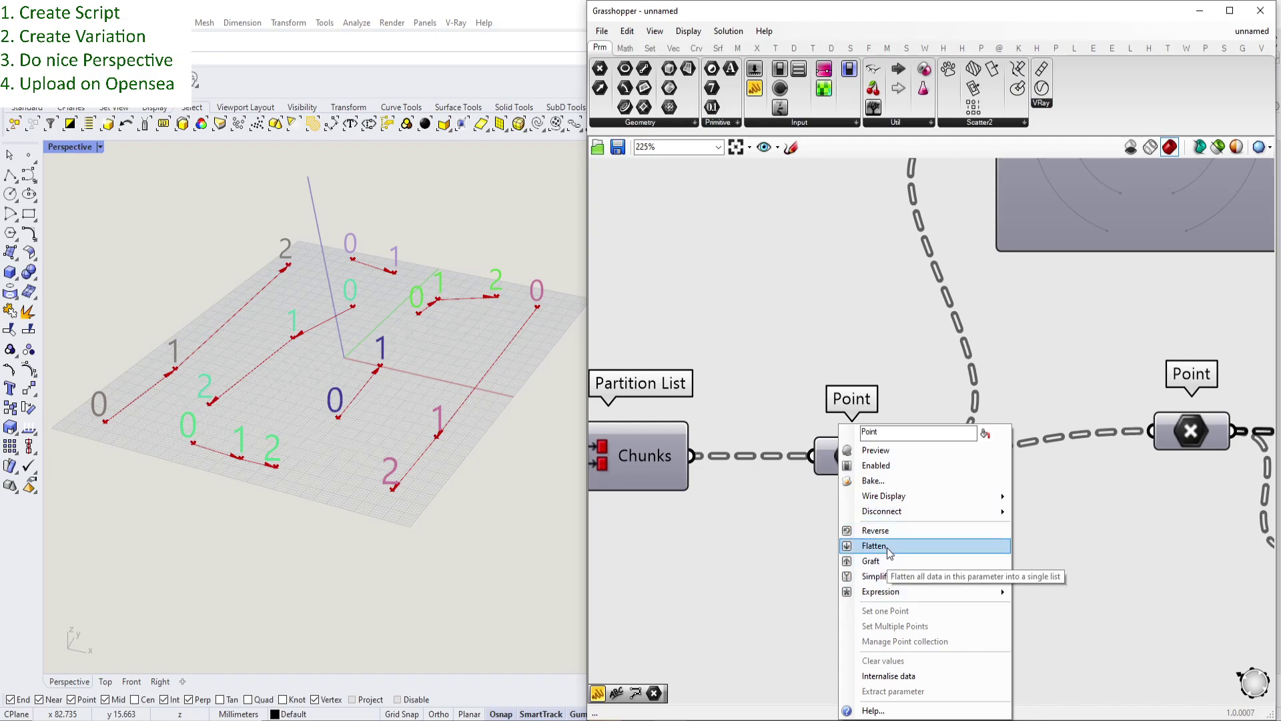
pyautogui.click(783, 611)
# - Examine the Reverse List component on the canvas and locate it among the List components of the Set category
pyautogui.scroll(-2, 755, 538)
pyautogui.moveTo(873, 411); pyautogui.dragTo(835, 359, button='right')
pyautogui.moveTo(961, 437); pyautogui.dragTo(975, 363, button='right')
pyautogui.moveTo(863, 362); pyautogui.dragTo(871, 367, button='right')
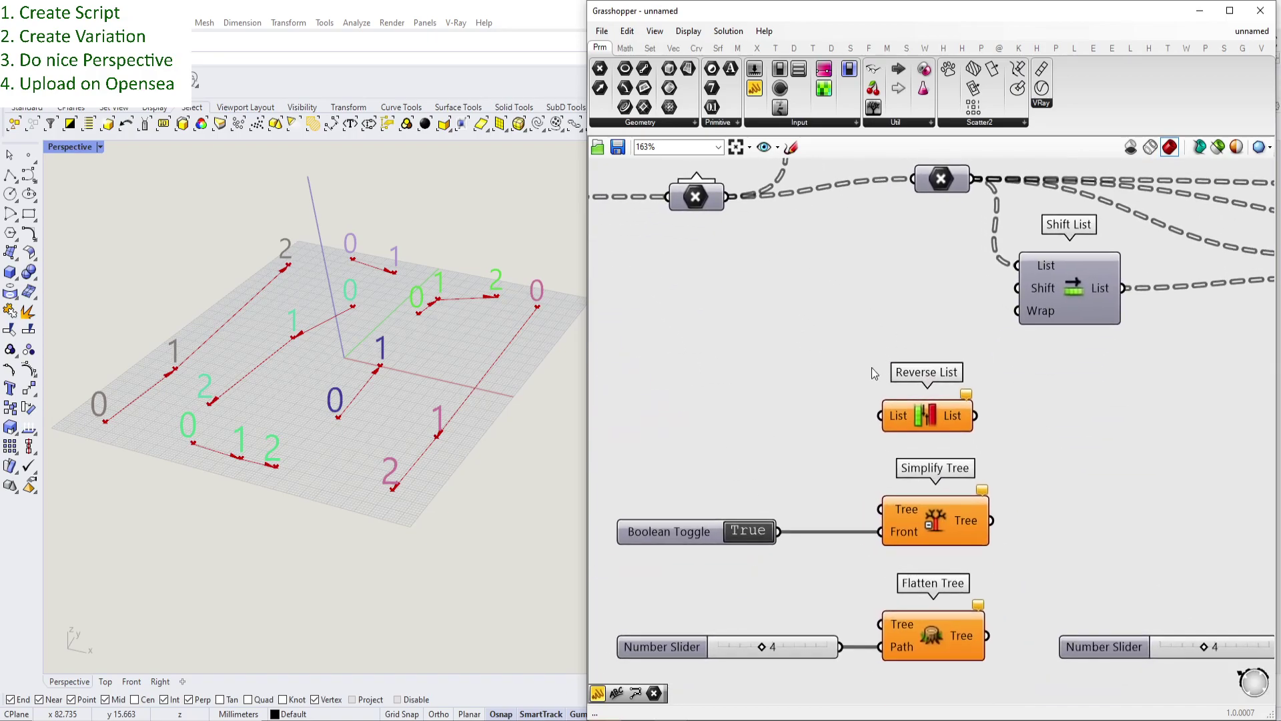
pyautogui.keyDown('ctrl'); pyautogui.keyDown('alt'); pyautogui.click(926, 411); pyautogui.keyUp('alt'); pyautogui.keyUp('ctrl')
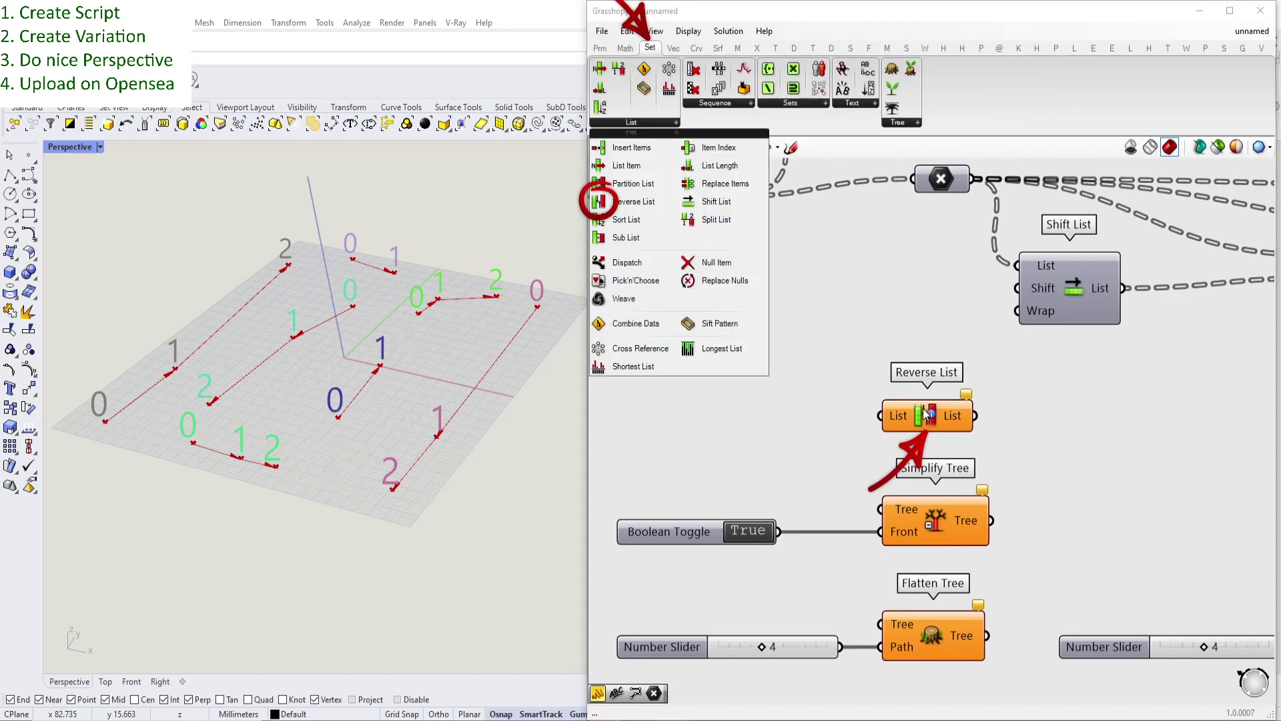
pyautogui.click(627, 123)
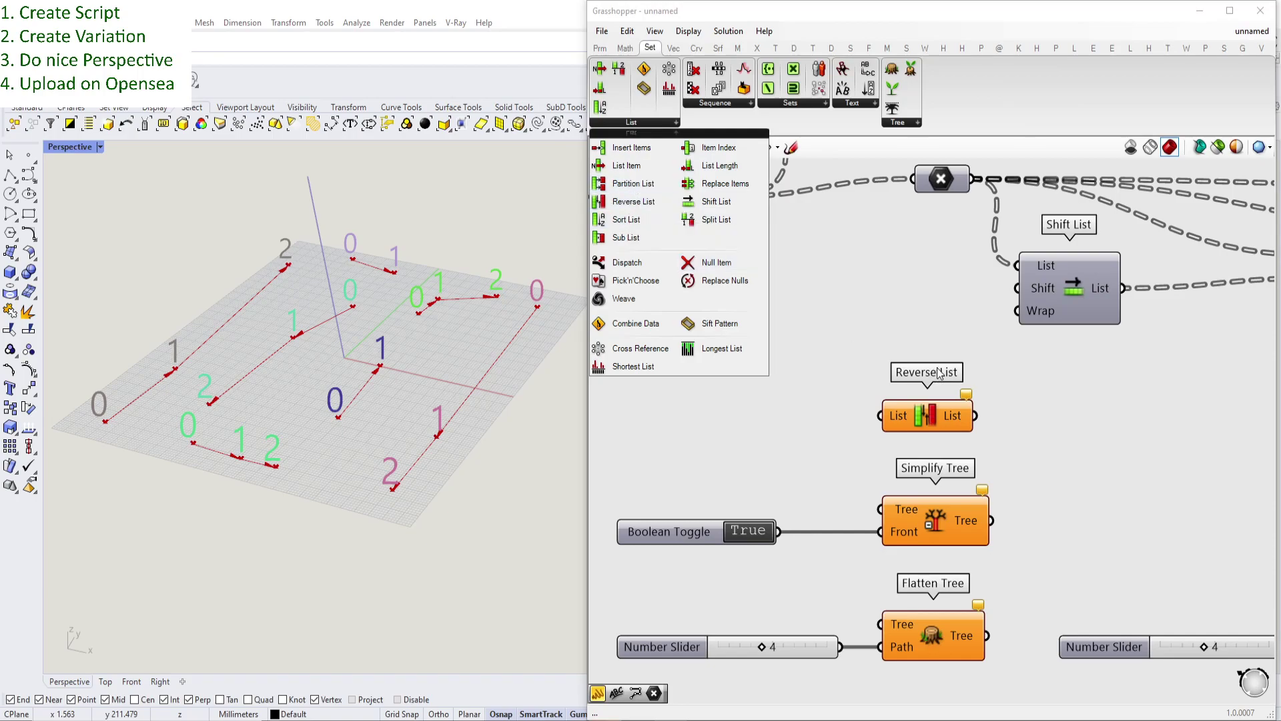
# - Examine the Simplify Tree, Flatten Tree, Graft Tree and Trim Tree components and what their Front, Path and Depth inputs are fed by
pyautogui.moveTo(950, 486); pyautogui.dragTo(971, 419, button='right')
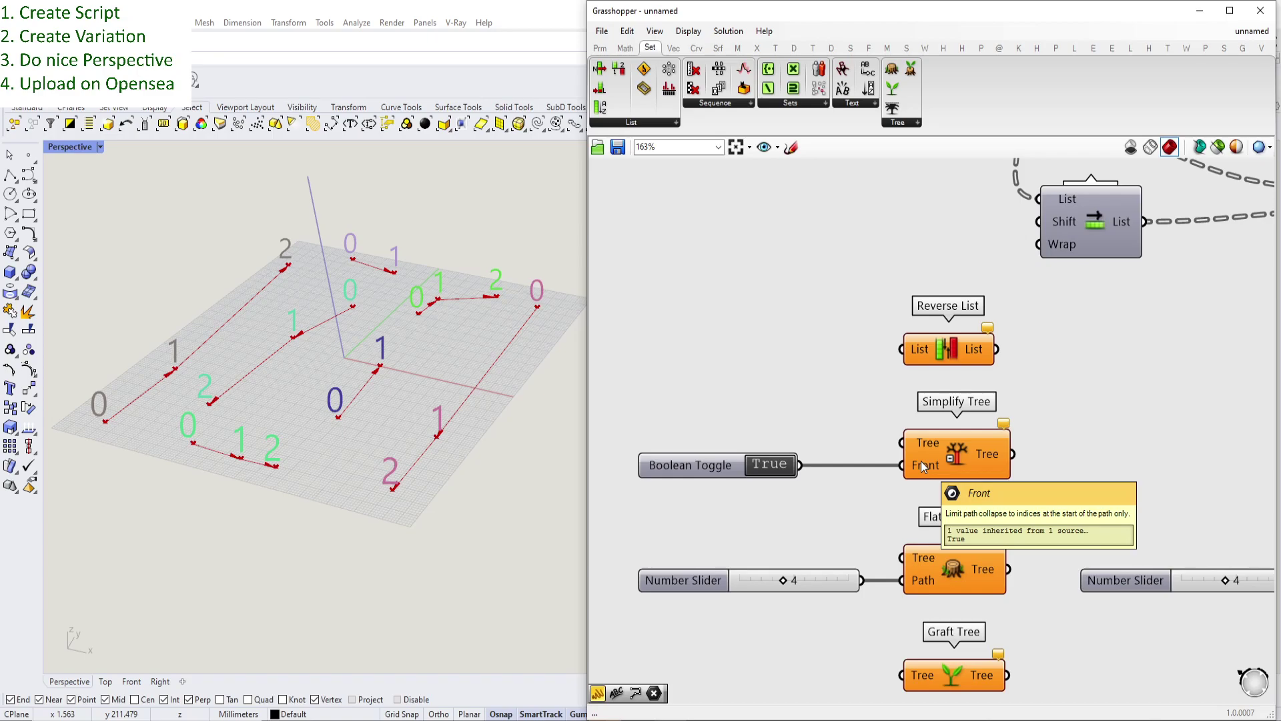
pyautogui.moveTo(952, 560); pyautogui.dragTo(899, 424, button='right')
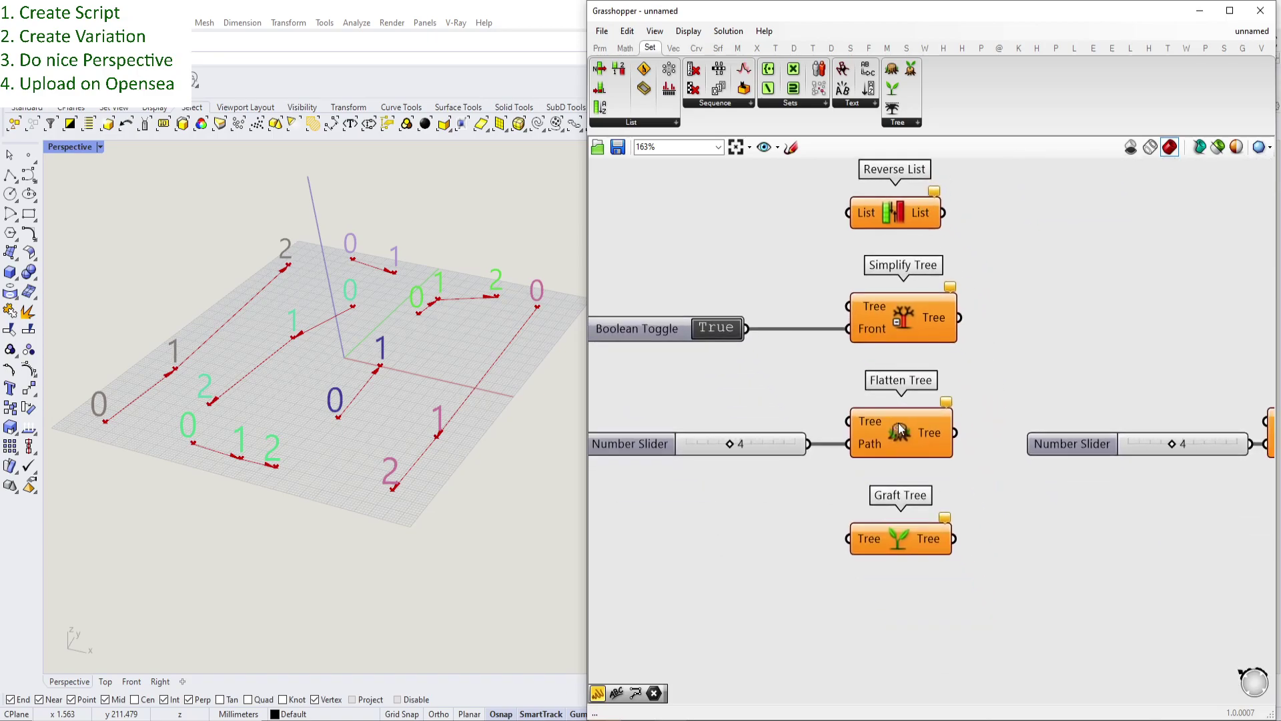
pyautogui.moveTo(865, 449)
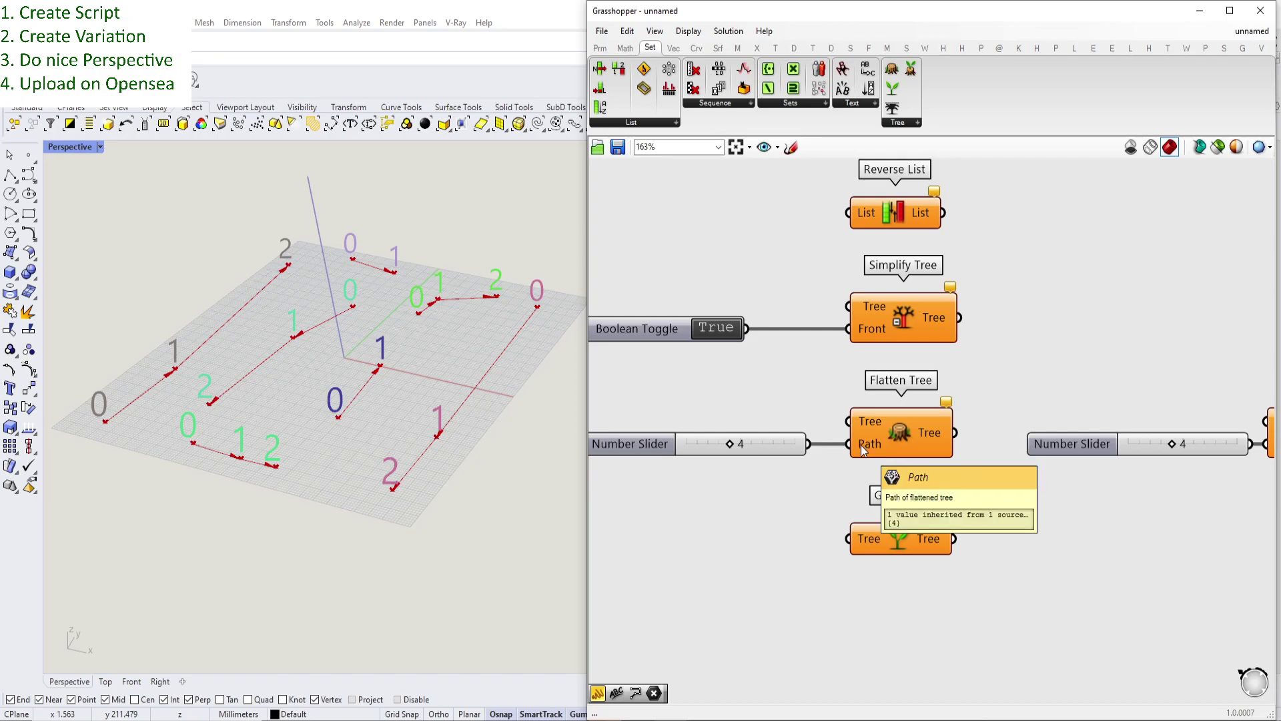
pyautogui.moveTo(879, 492); pyautogui.dragTo(745, 485, button='right')
pyautogui.scroll(-2, 746, 485)
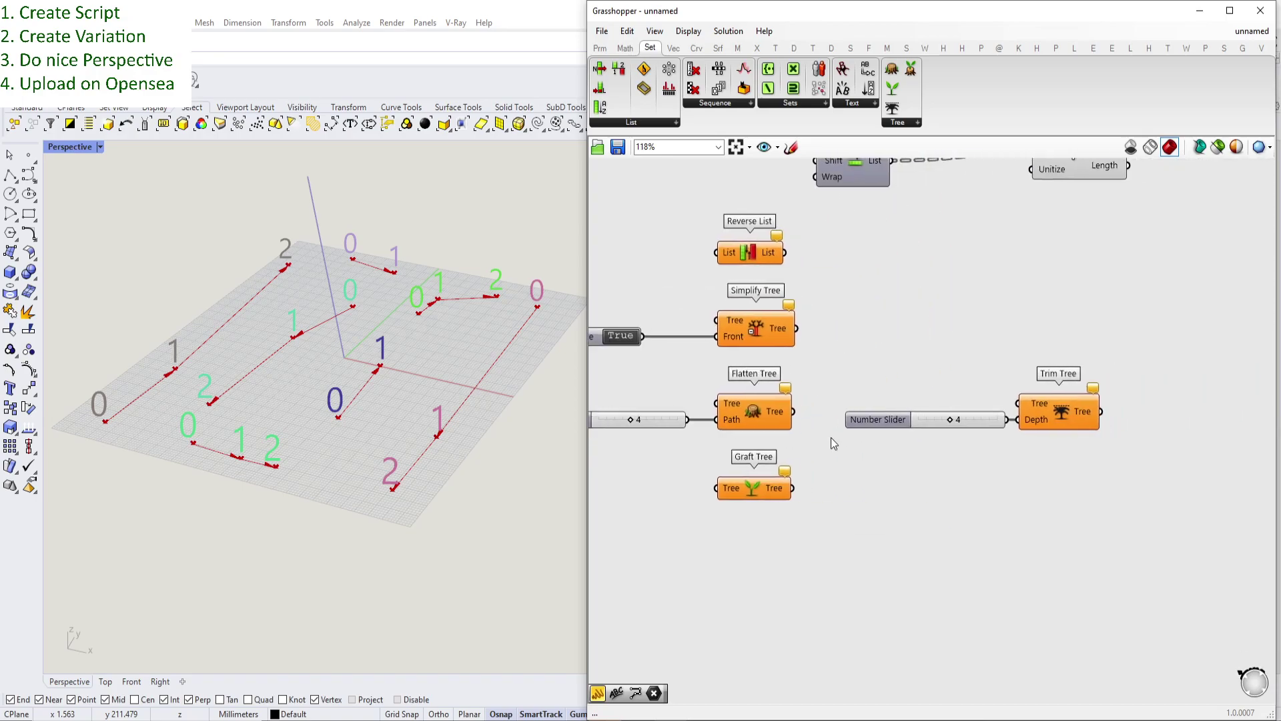
pyautogui.scroll(3, 1008, 412)
pyautogui.scroll(-2, 1054, 401)
pyautogui.moveTo(810, 405); pyautogui.dragTo(906, 395, button='right')
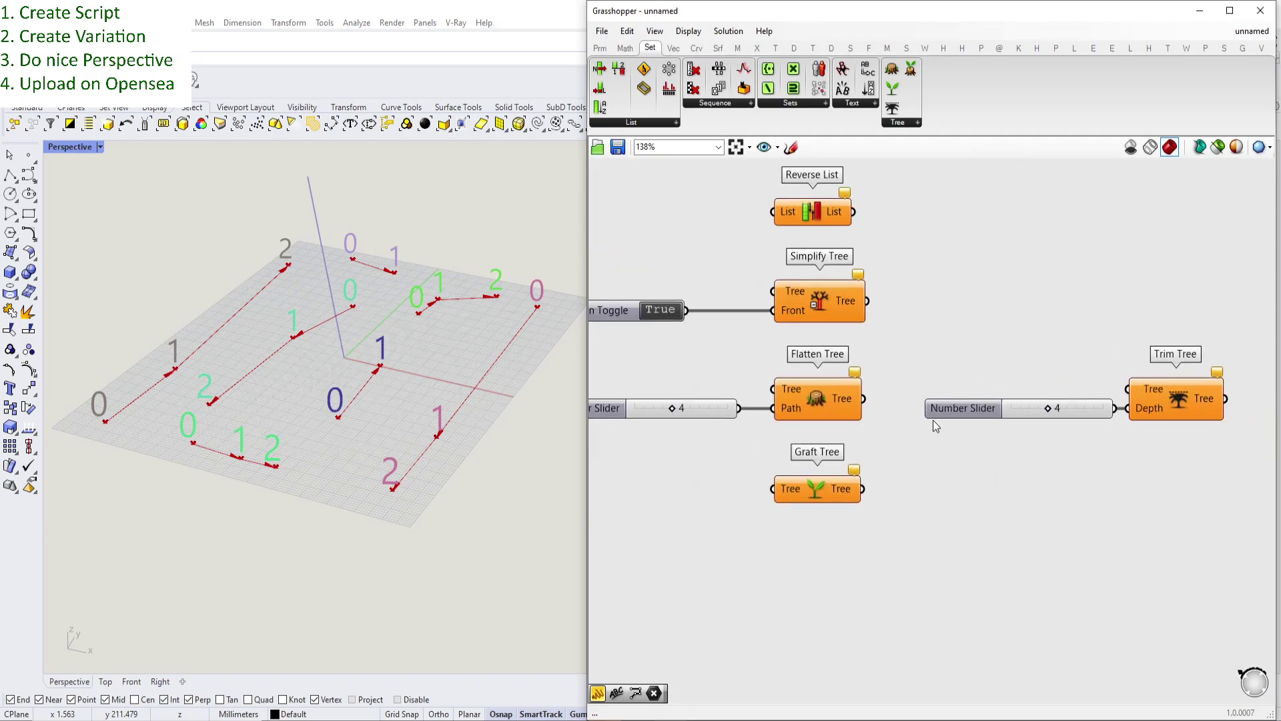
# - Highlight the points held by the source Point parameter feeding the first Partition List, and clear the selection
pyautogui.scroll(-2, 1182, 402)
pyautogui.moveTo(852, 249); pyautogui.dragTo(939, 423, button='right')
pyautogui.moveTo(809, 334); pyautogui.dragTo(875, 469, button='right')
pyautogui.scroll(2, 864, 391)
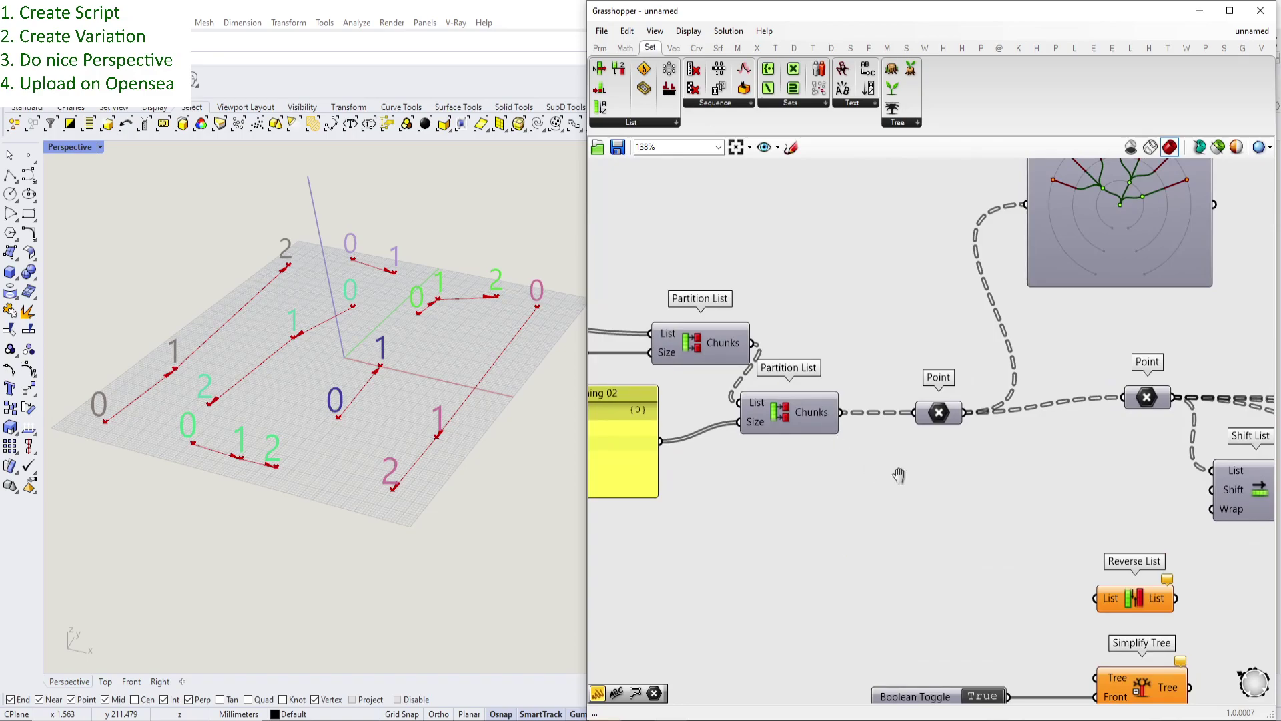
pyautogui.scroll(2, 804, 471)
pyautogui.moveTo(802, 477); pyautogui.dragTo(822, 486, button='right')
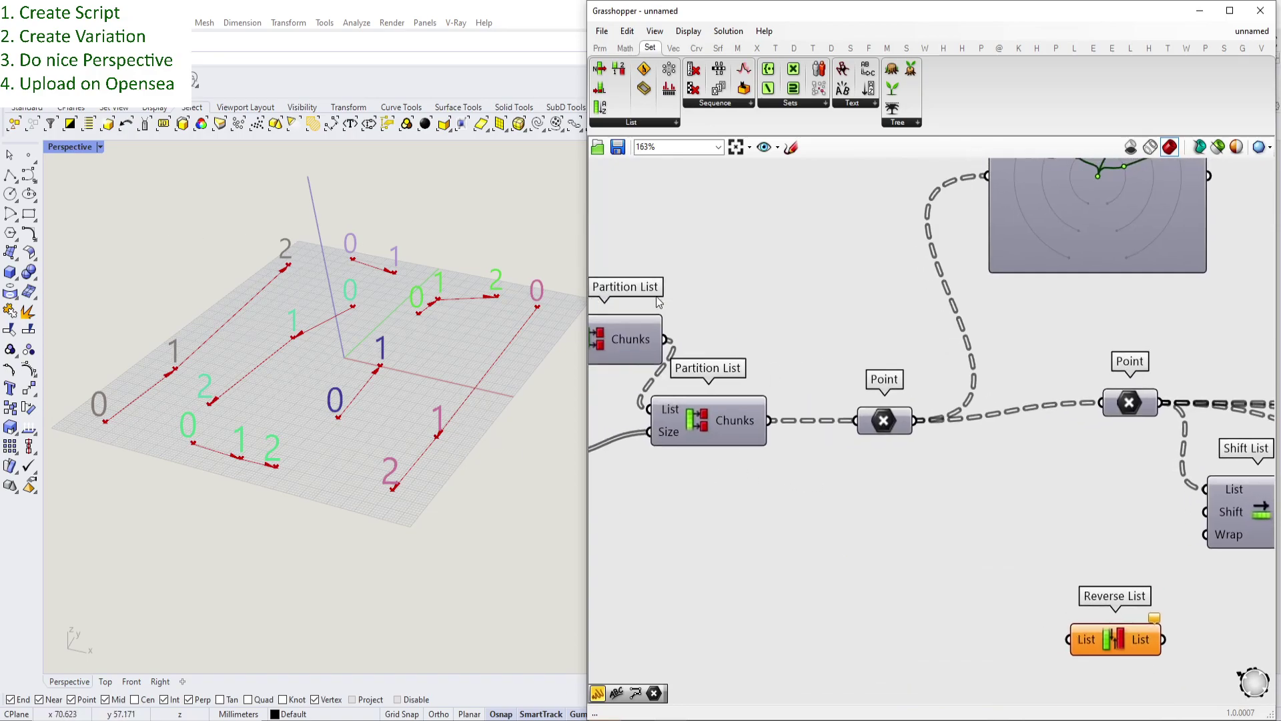
pyautogui.scroll(-2, 660, 304)
pyautogui.moveTo(660, 304); pyautogui.dragTo(883, 326, button='right')
pyautogui.click(736, 323)
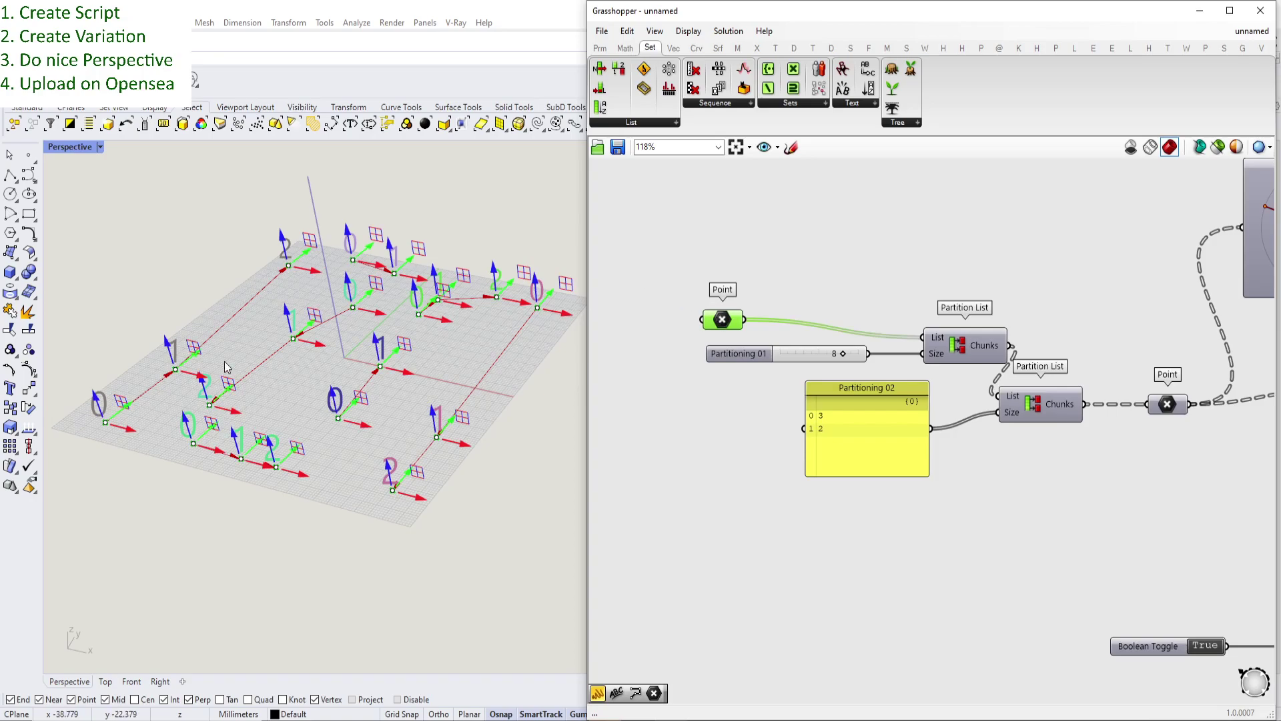
pyautogui.click(739, 279)
# - Flatten the Chunks output of the second Partition List
pyautogui.moveTo(850, 270); pyautogui.dragTo(718, 274, button='right')
pyautogui.scroll(2, 935, 393)
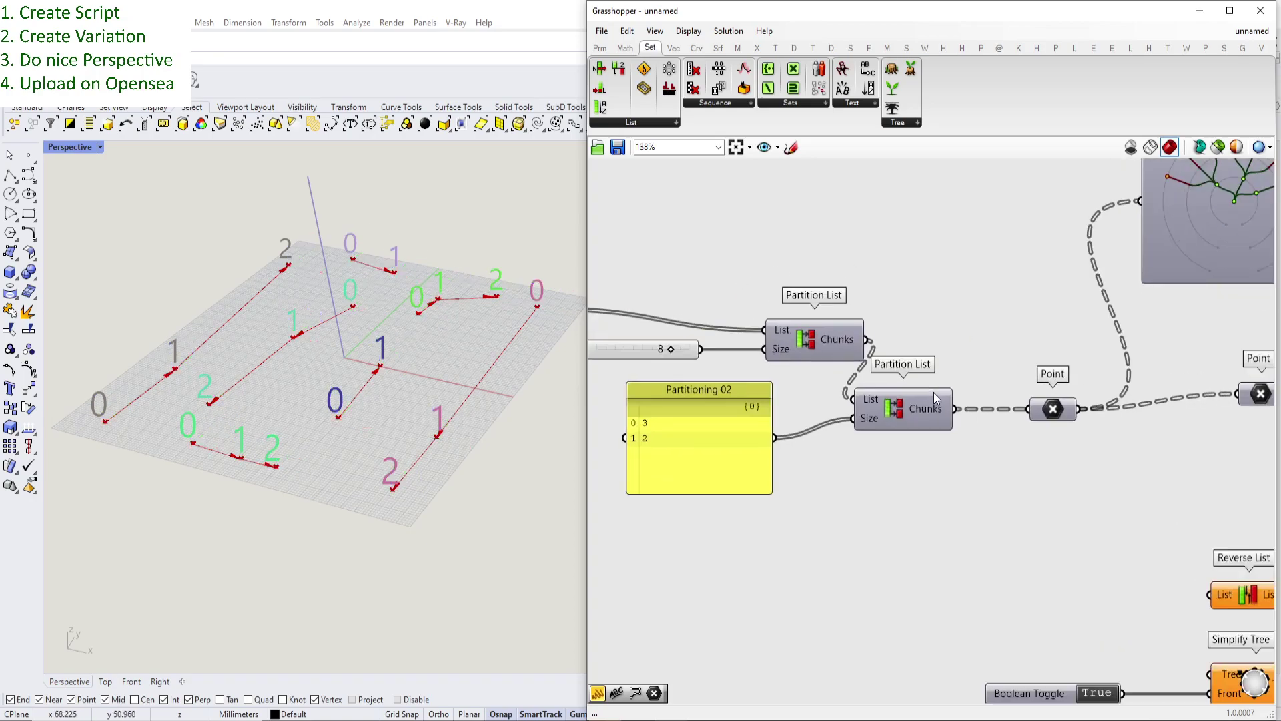
pyautogui.moveTo(934, 392); pyautogui.dragTo(871, 382, button='right')
pyautogui.rightClick(866, 401)
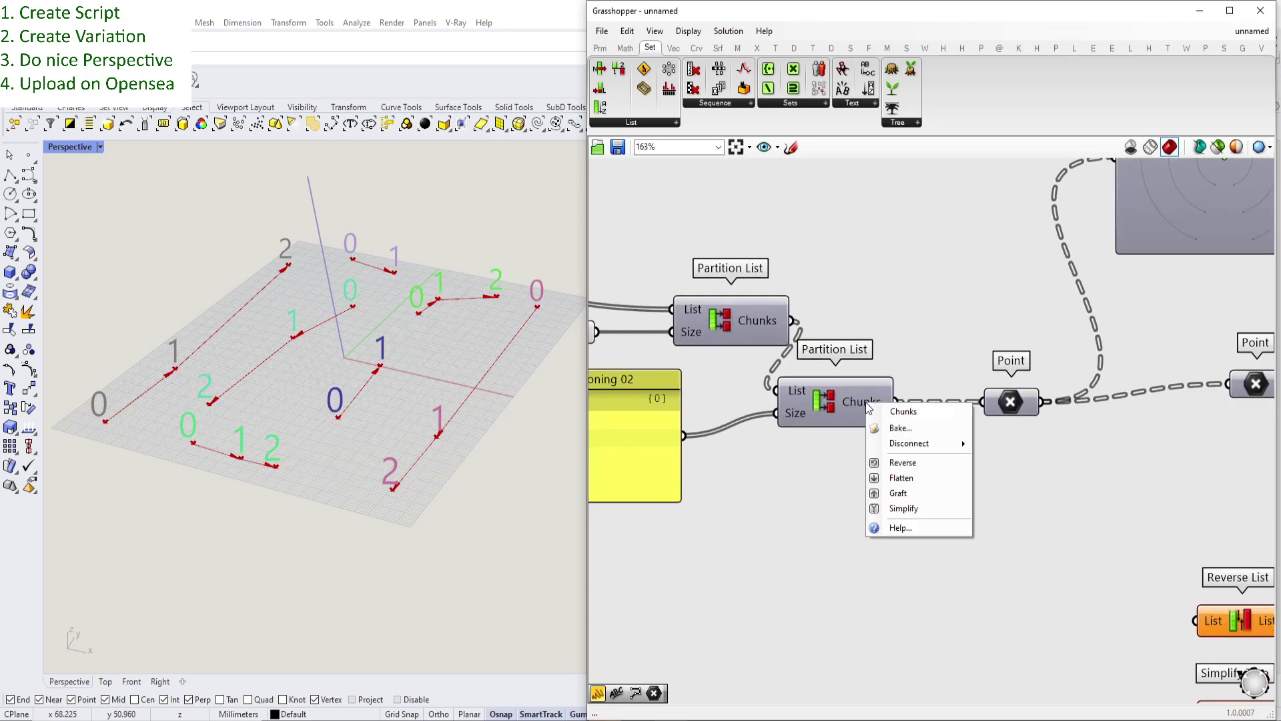
pyautogui.click(907, 477)
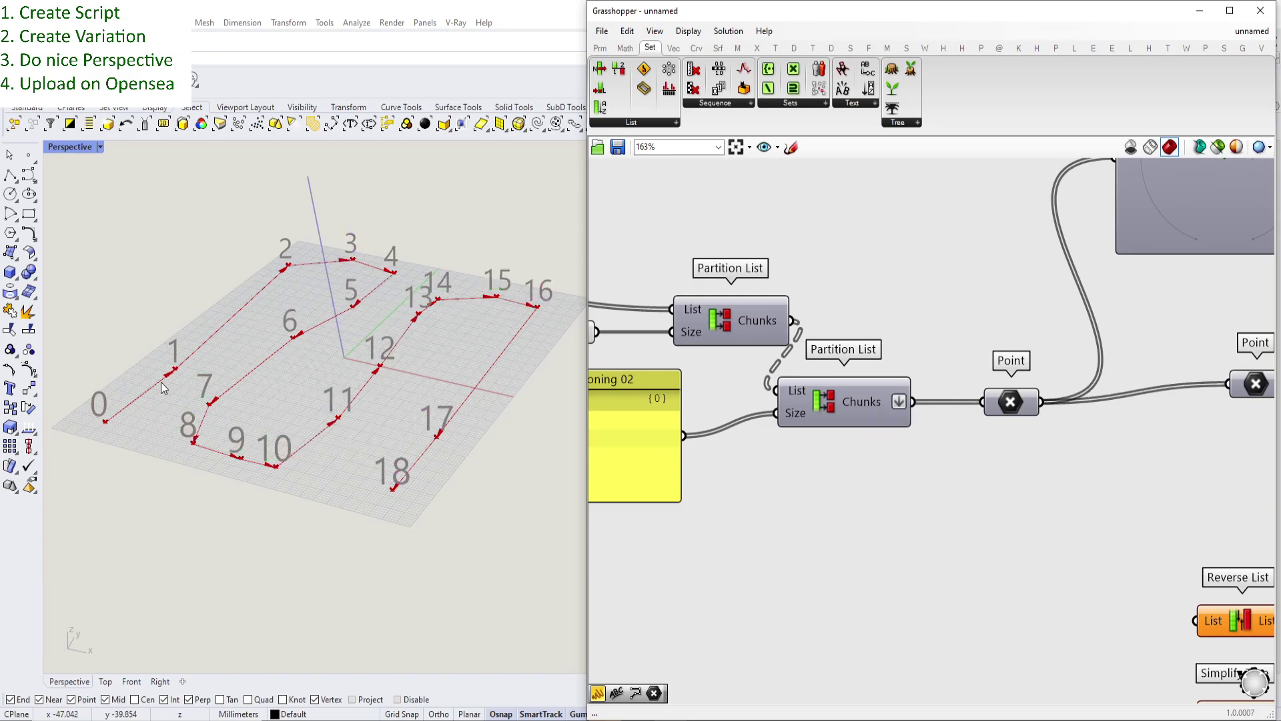
# - Switch the Param Viewer to its branch list and check the structure of the flattened data
pyautogui.moveTo(1159, 181); pyautogui.dragTo(1015, 319, button='right')
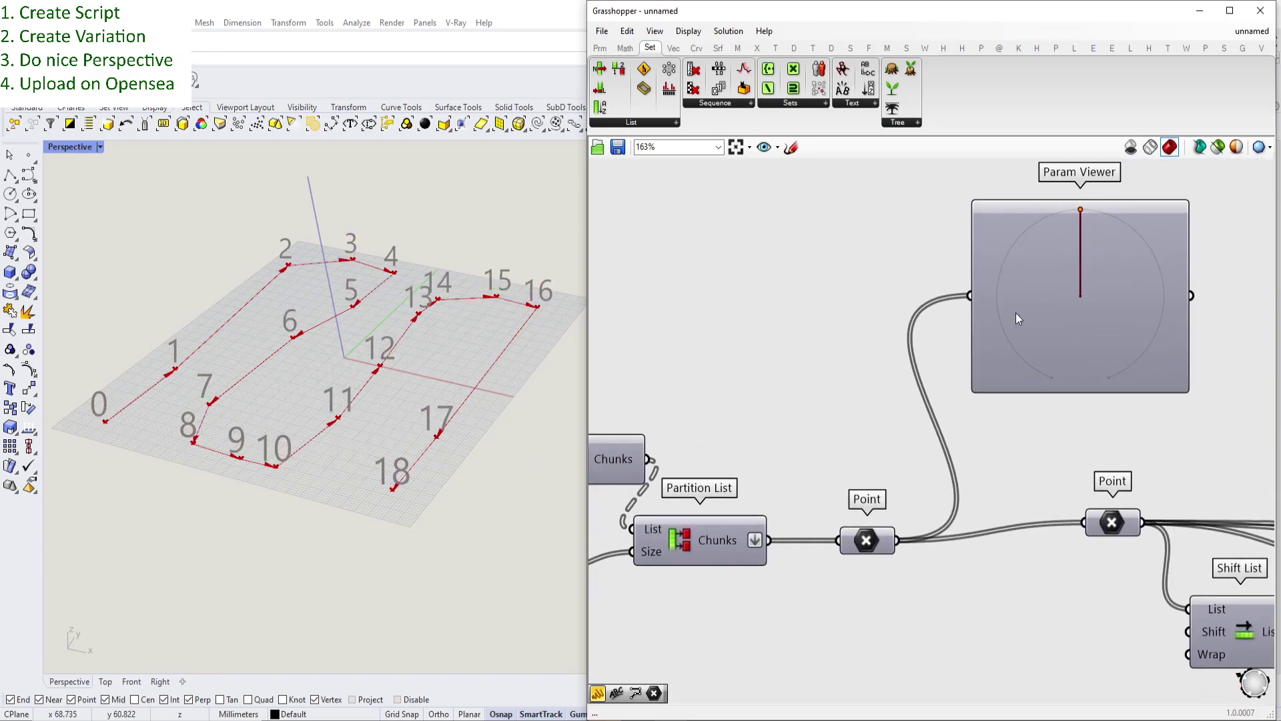
pyautogui.doubleClick(1077, 283)
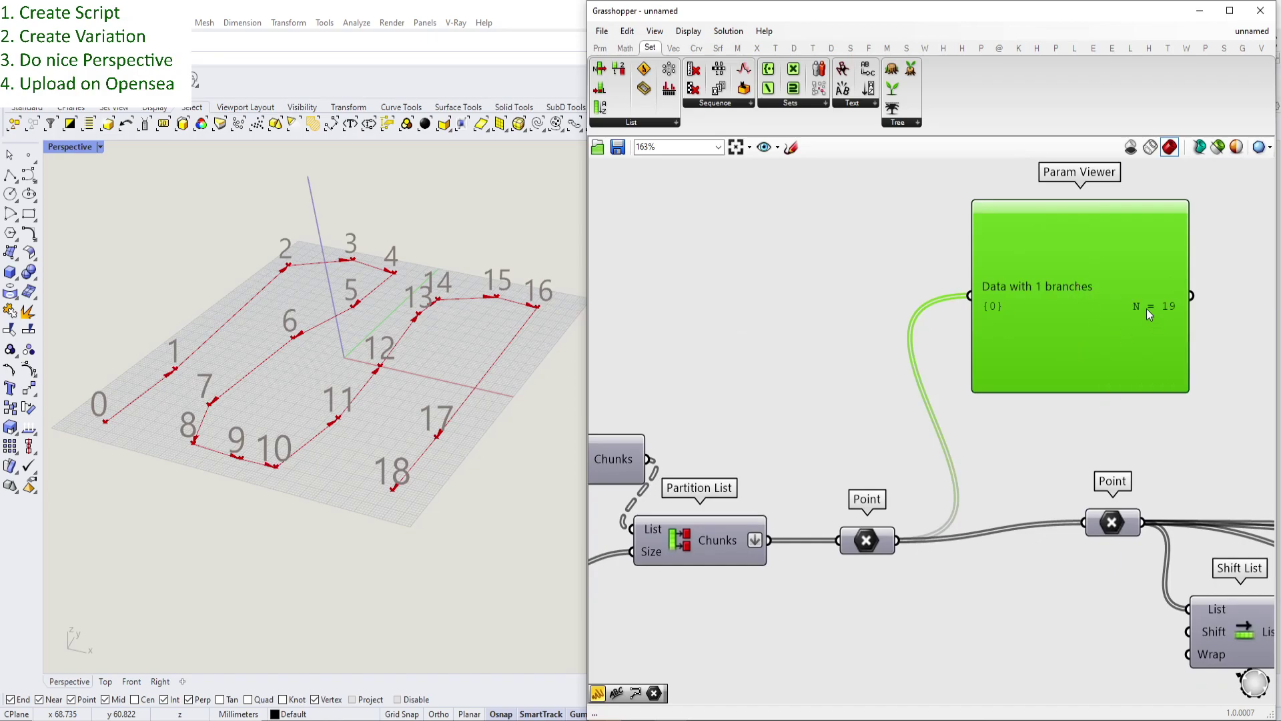
pyautogui.moveTo(1037, 366); pyautogui.dragTo(1088, 285, button='right')
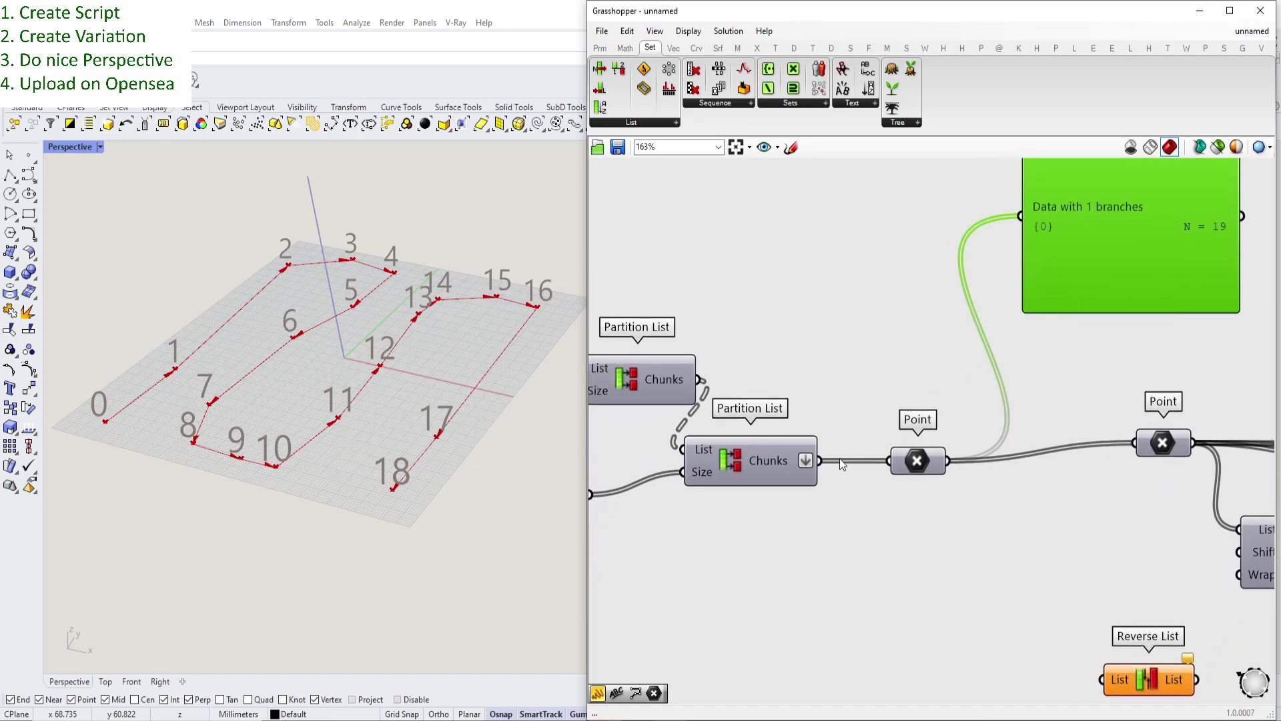
# - Remove the Flatten option from the second Partition List's Chunks output
pyautogui.rightClick(777, 458)
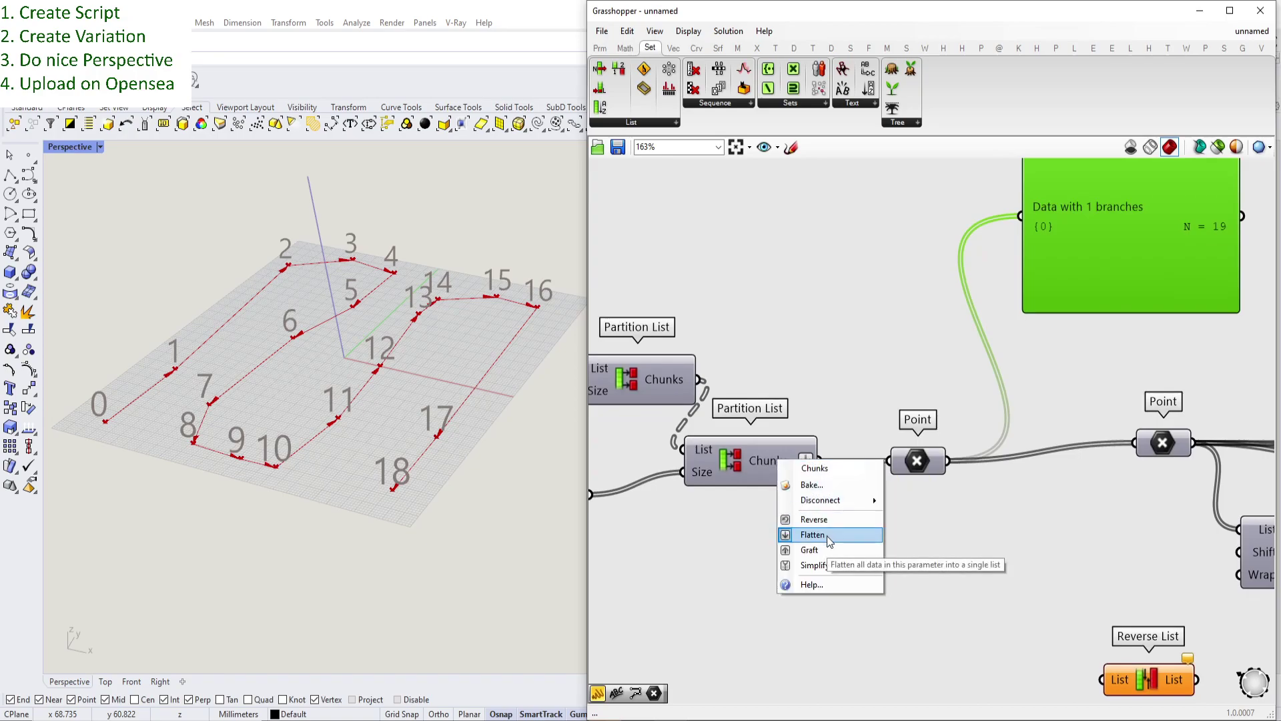
pyautogui.click(827, 535)
pyautogui.moveTo(785, 468); pyautogui.dragTo(777, 499, button='right')
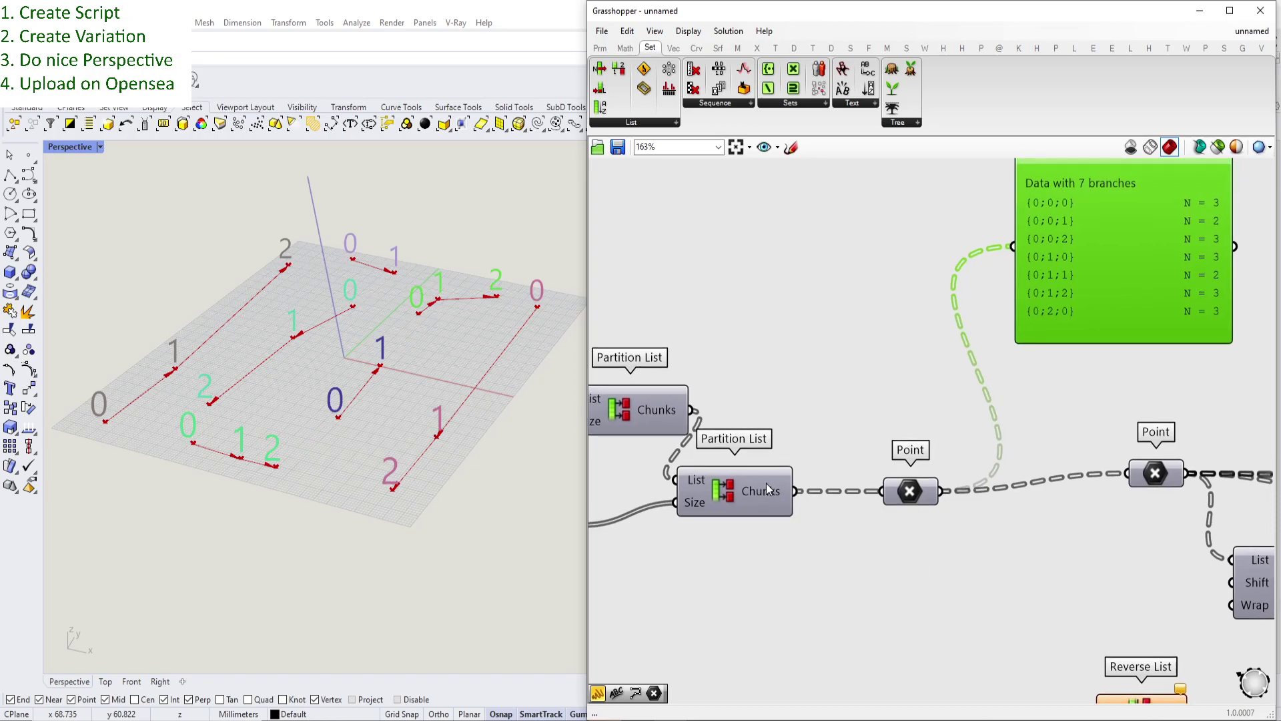
# - Compare the Param Viewer's branch paths and item counts with the Partitioning 01 and Partitioning 02 inputs
pyautogui.moveTo(808, 447); pyautogui.dragTo(806, 481, button='right')
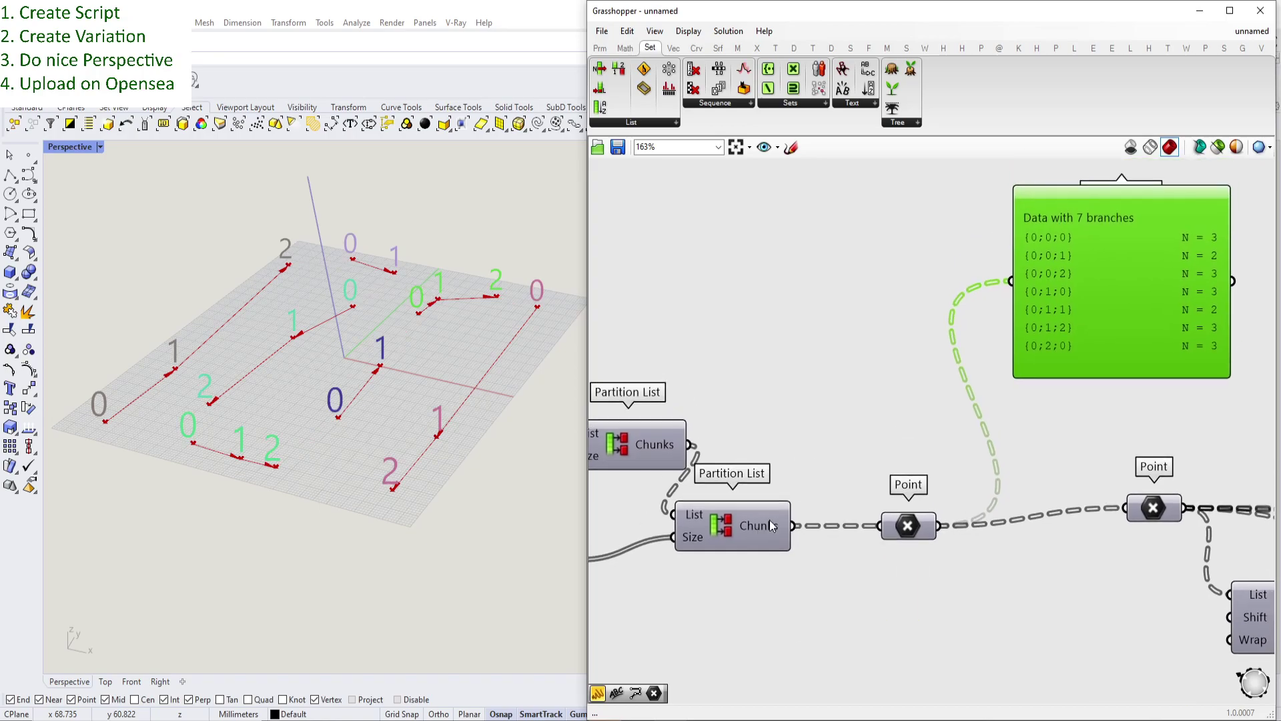
pyautogui.moveTo(1182, 262); pyautogui.dragTo(1052, 281, button='right')
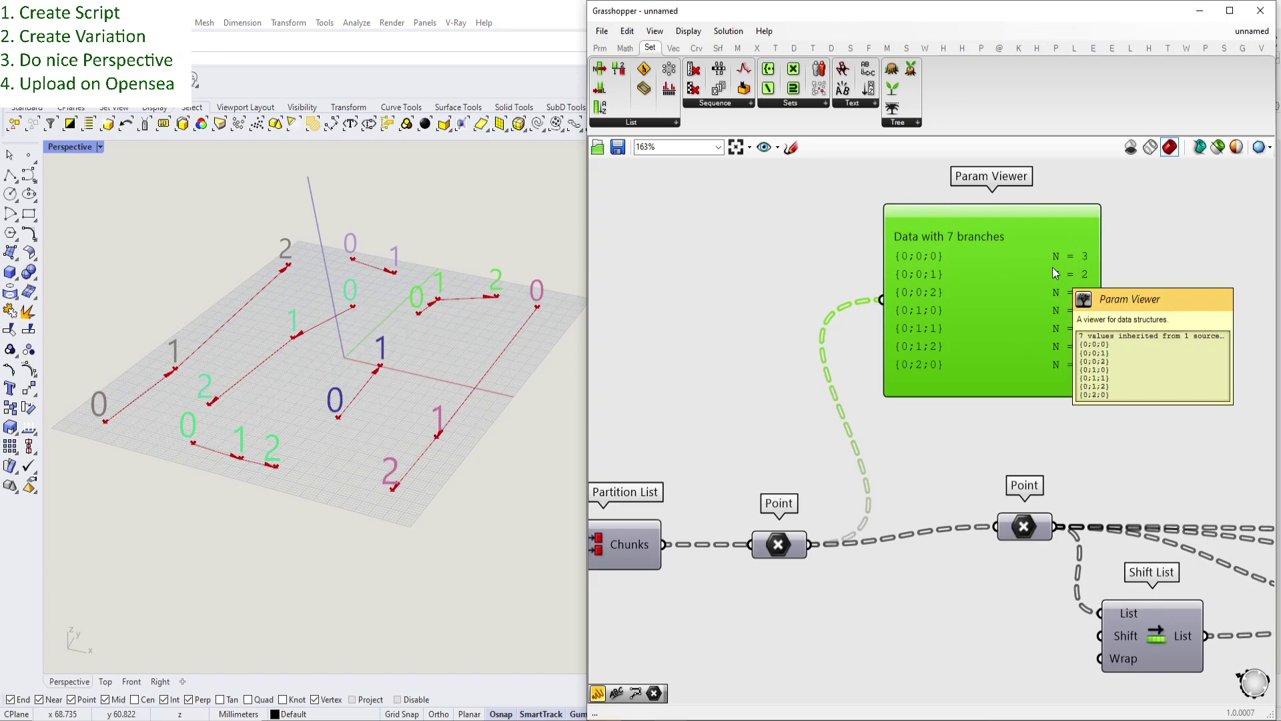
pyautogui.scroll(5, 939, 292)
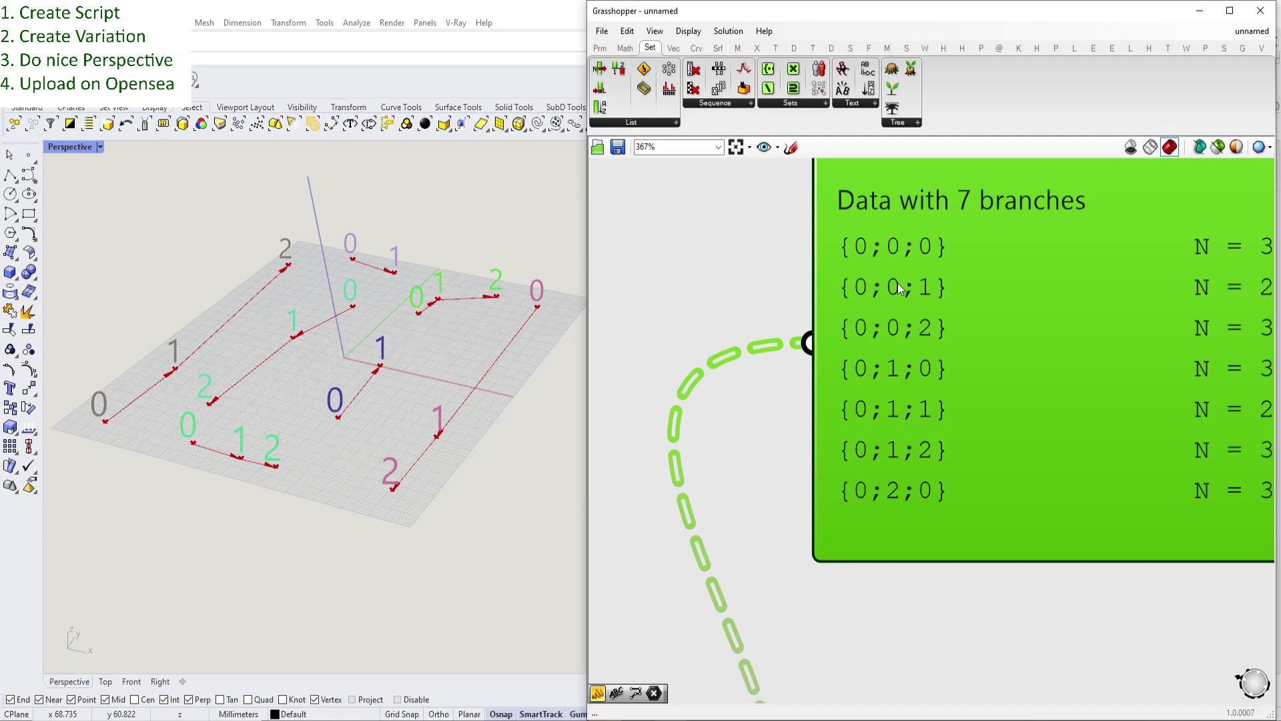
pyautogui.scroll(-5, 899, 330)
pyautogui.moveTo(1182, 319); pyautogui.dragTo(1224, 313, button='right')
pyautogui.moveTo(780, 413); pyautogui.dragTo(861, 385, button='right')
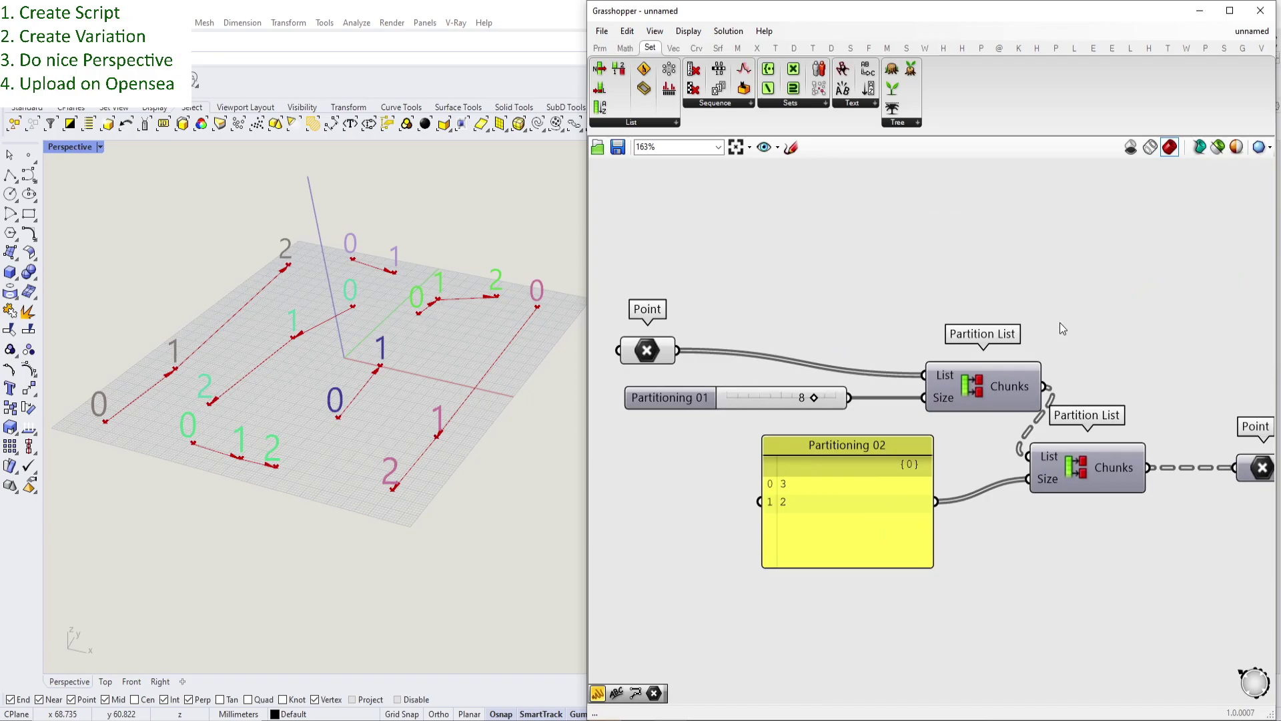
pyautogui.moveTo(1164, 320); pyautogui.dragTo(1084, 329, button='right')
pyautogui.moveTo(1250, 283); pyautogui.dragTo(769, 360, button='right')
pyautogui.scroll(4, 899, 337)
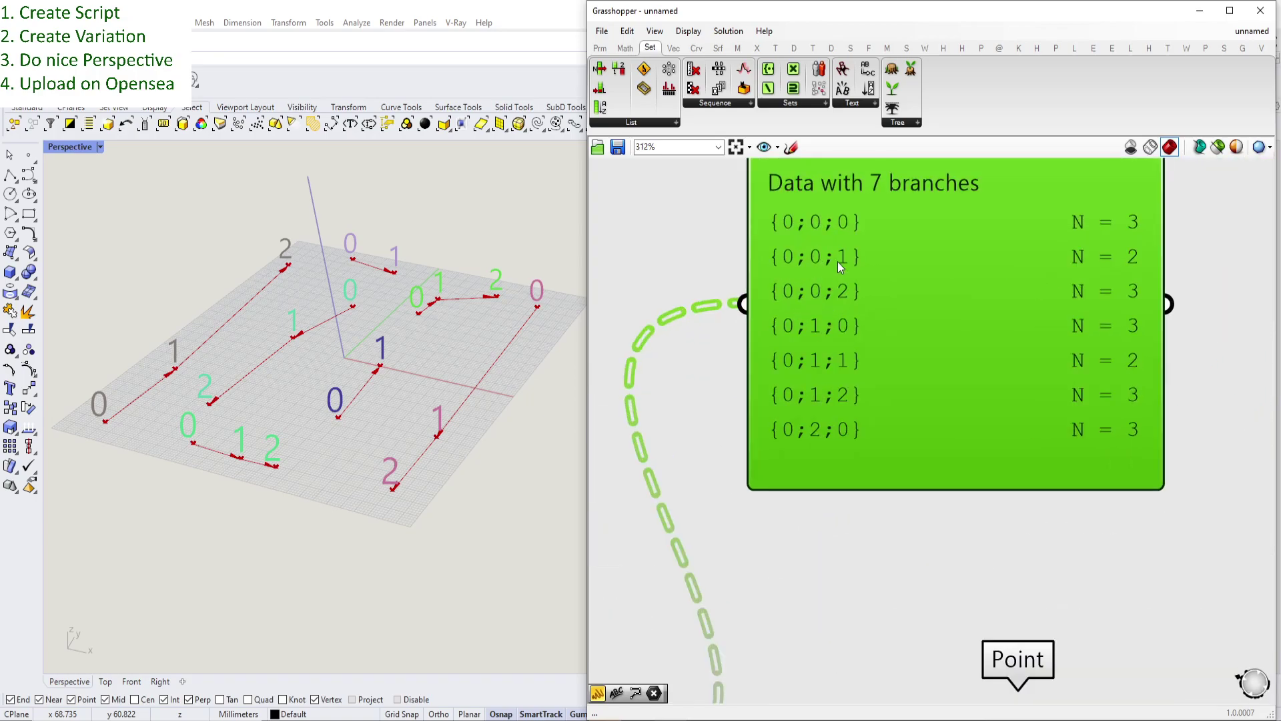
pyautogui.scroll(2, 865, 253)
pyautogui.scroll(-1, 861, 251)
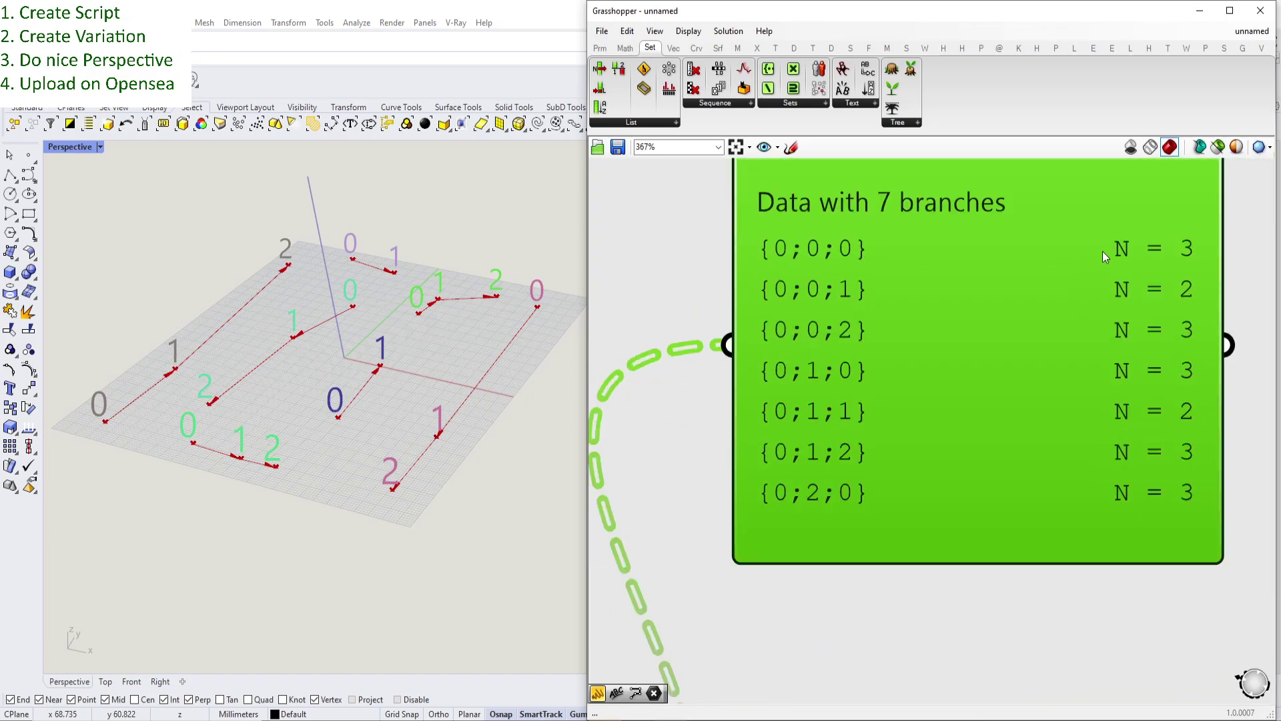
pyautogui.scroll(-3, 1190, 295)
pyautogui.moveTo(856, 446); pyautogui.dragTo(1106, 334, button='right')
pyautogui.moveTo(643, 579); pyautogui.dragTo(1005, 388, button='right')
pyautogui.moveTo(923, 352); pyautogui.dragTo(721, 441, button='right')
pyautogui.moveTo(1072, 360); pyautogui.dragTo(788, 461, button='right')
# - Flatten the data in the Point parameter fed by the second Partition List
pyautogui.scroll(-2, 788, 460)
pyautogui.moveTo(862, 407); pyautogui.dragTo(806, 377, button='right')
pyautogui.scroll(1, 803, 380)
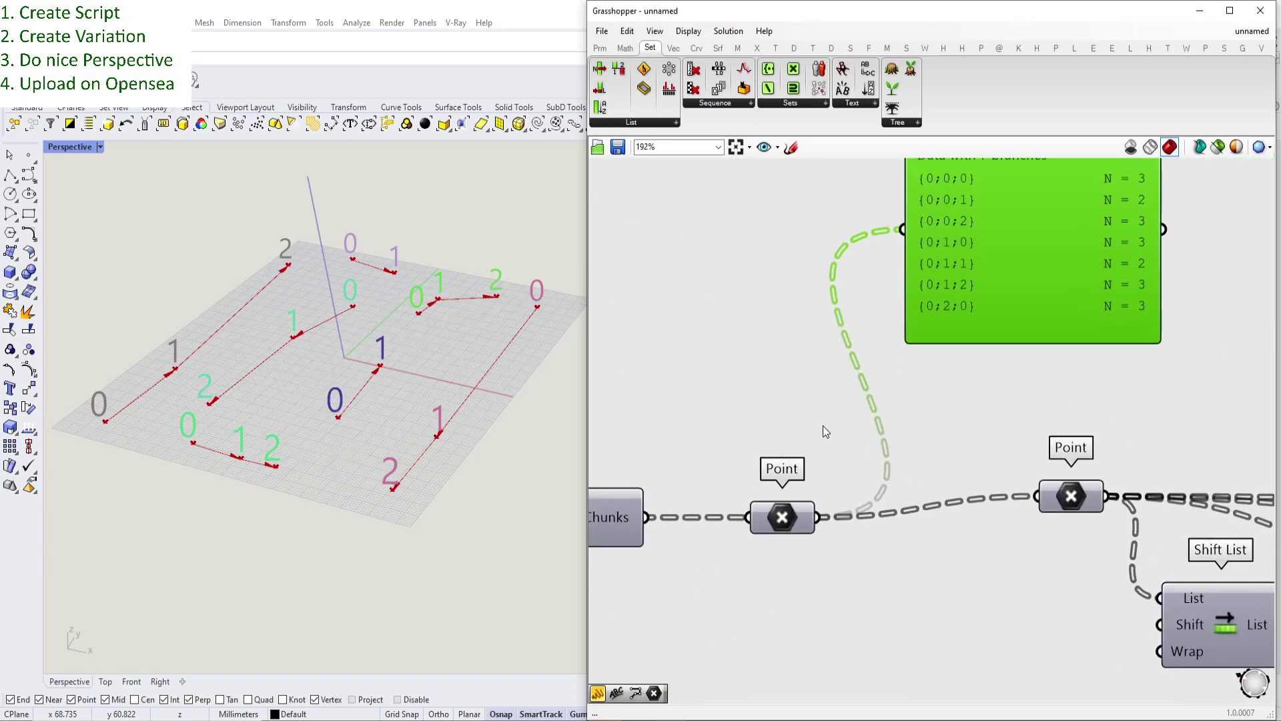
pyautogui.rightClick(796, 524)
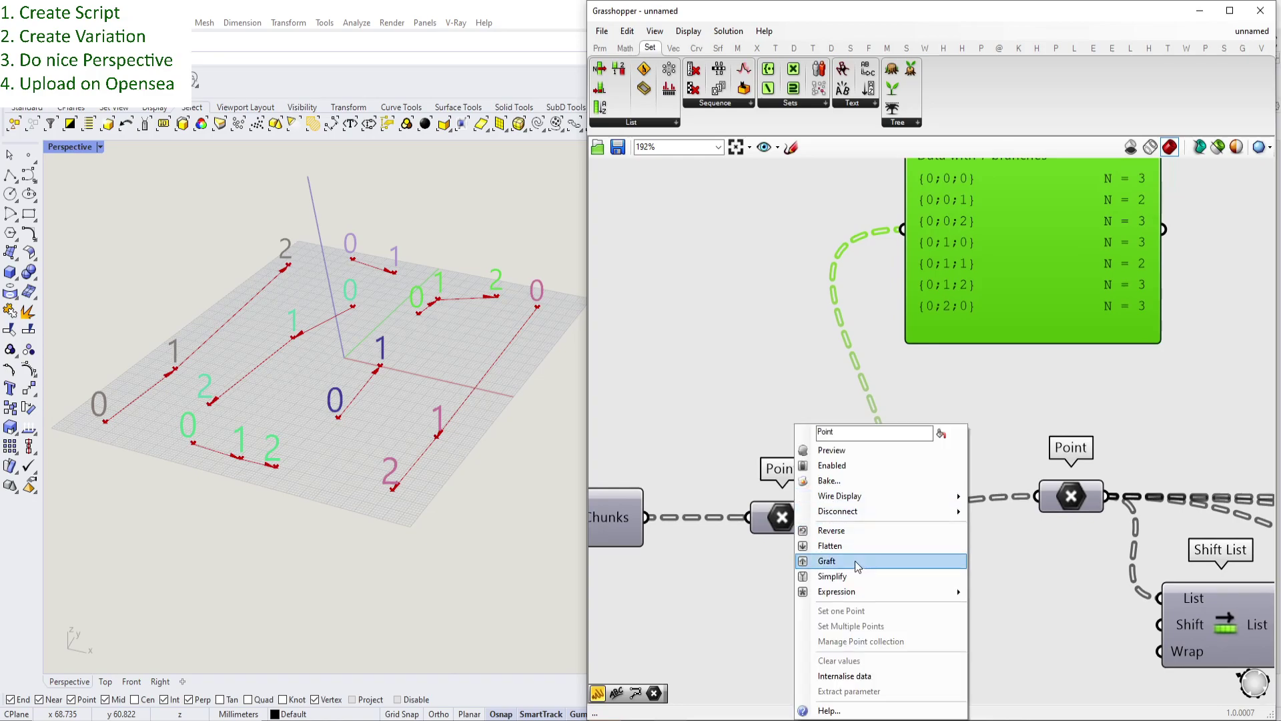
pyautogui.click(831, 545)
pyautogui.moveTo(912, 458); pyautogui.dragTo(894, 478, button='right')
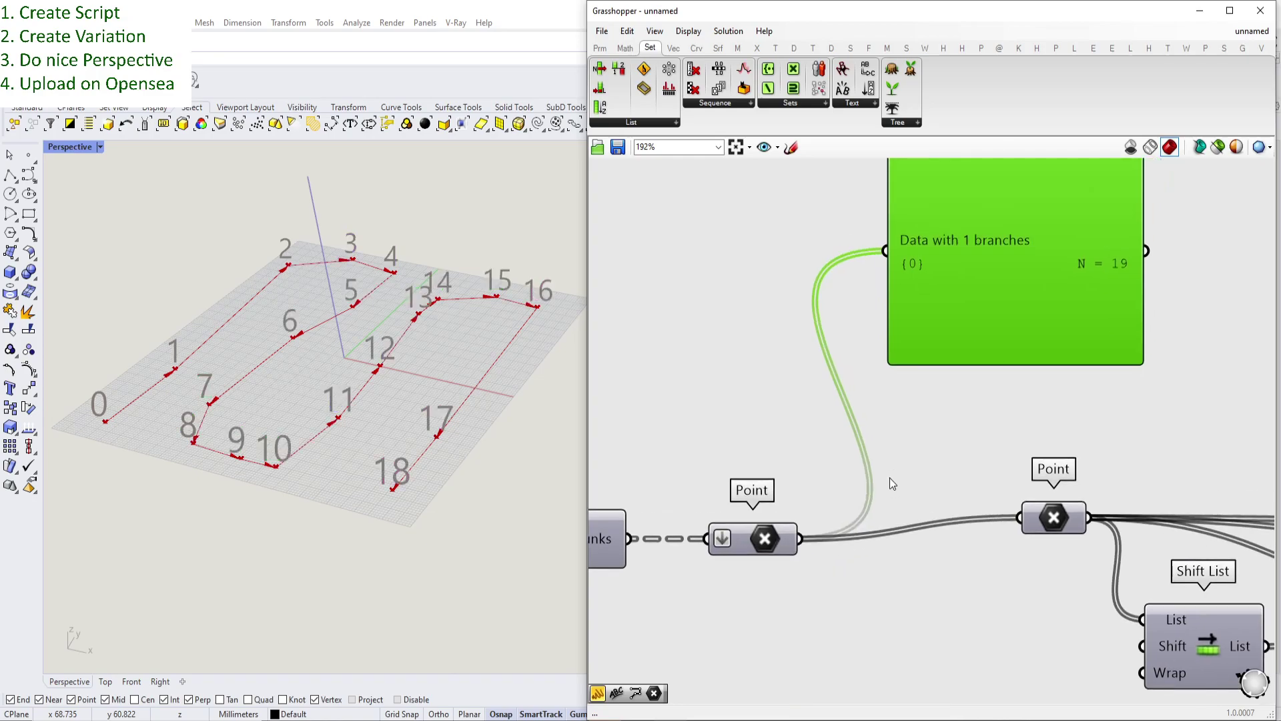
# - Duplicate the Flatten Tree component with its number slider and place the copy just below the Point parameter after the second Partition List
pyautogui.scroll(-3, 890, 478)
pyautogui.moveTo(976, 598); pyautogui.dragTo(916, 352, button='right')
pyautogui.scroll(3, 919, 510)
pyautogui.scroll(3, 919, 517)
pyautogui.moveTo(934, 619); pyautogui.dragTo(1046, 503, button='right')
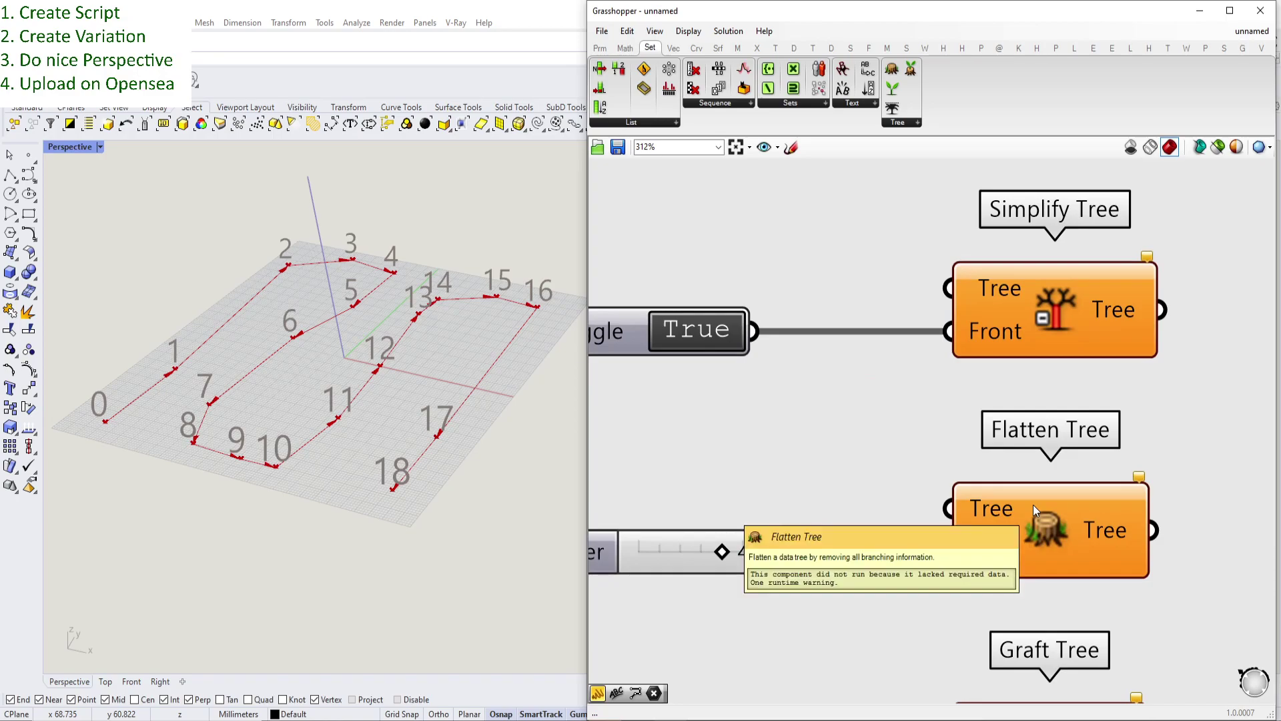
pyautogui.moveTo(1062, 606); pyautogui.dragTo(738, 452)
pyautogui.scroll(-2, 835, 479)
pyautogui.scroll(-4, 976, 514)
pyautogui.hotkey('ctrl', 'c')
pyautogui.hotkey('ctrl', 'v')
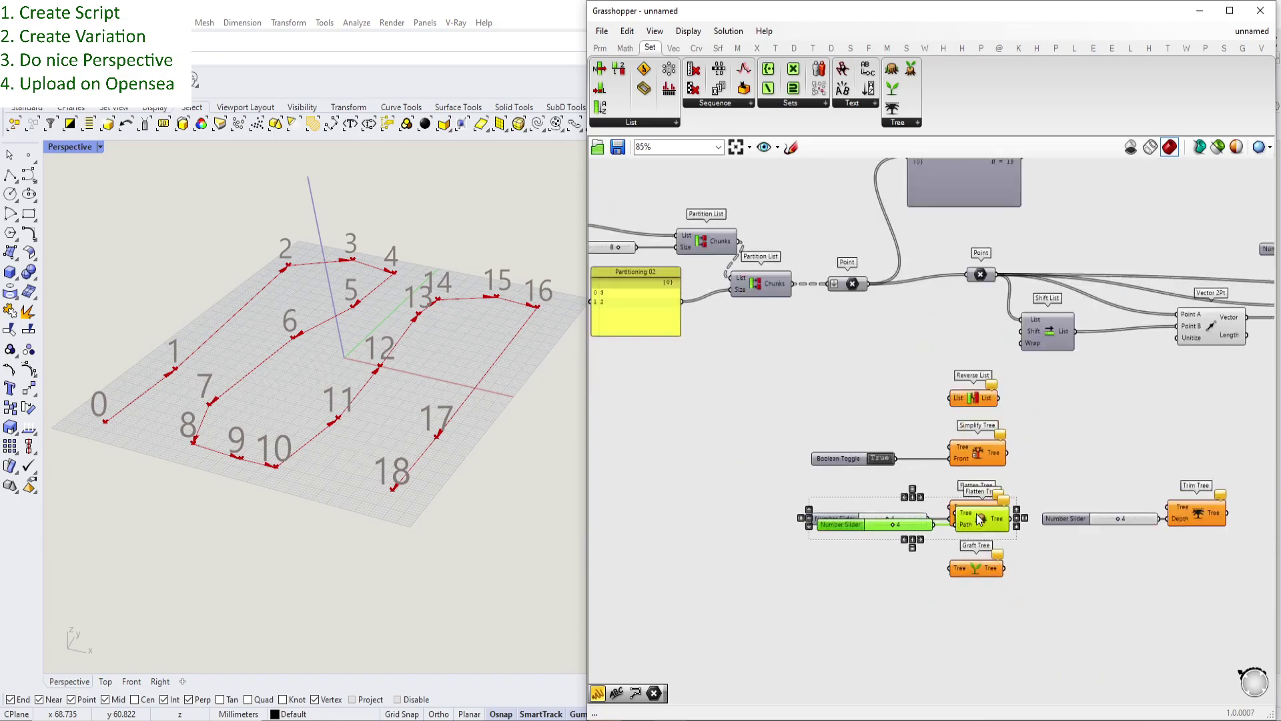
pyautogui.moveTo(976, 514); pyautogui.dragTo(839, 314)
pyautogui.scroll(5, 840, 314)
pyautogui.moveTo(862, 414); pyautogui.dragTo(794, 483, button='right')
pyautogui.scroll(-1, 818, 491)
pyautogui.click(840, 376)
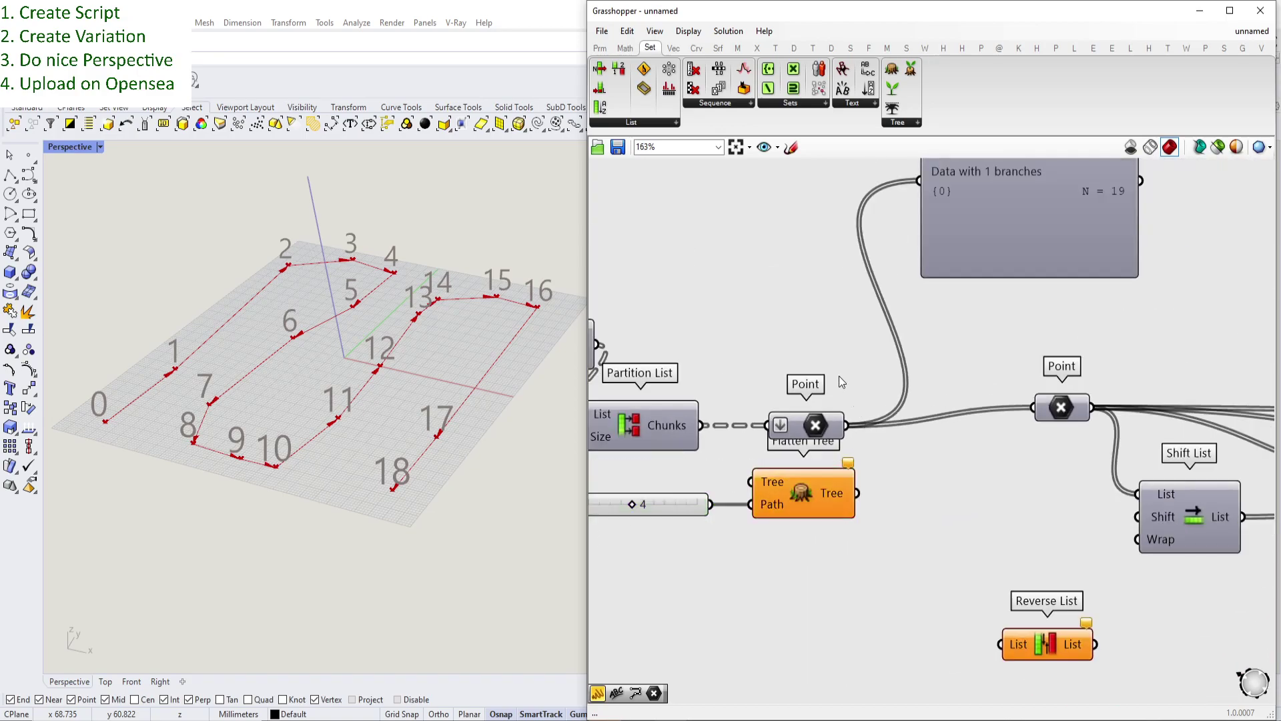
pyautogui.scroll(5, 908, 217)
pyautogui.scroll(-4, 911, 226)
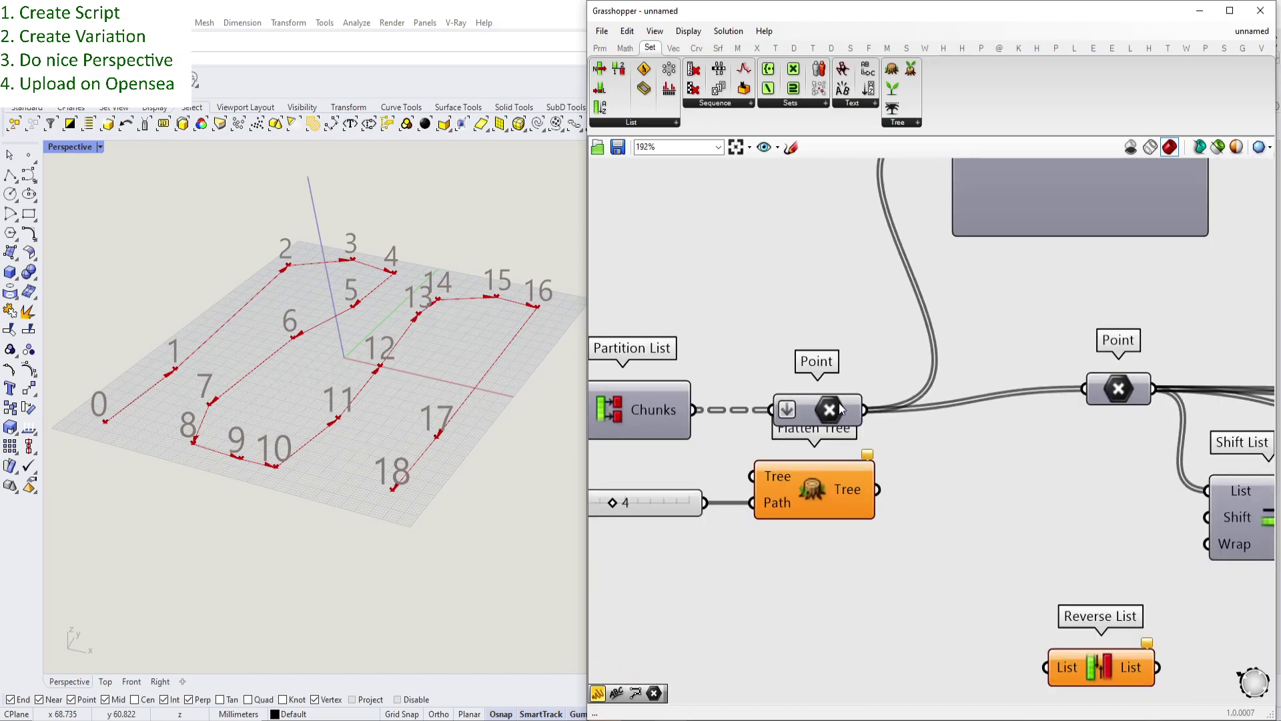
# - Remove the Flatten option from the Point parameter and route the second Partition List's Chunks through the Flatten Tree copy into it
pyautogui.rightClick(840, 409)
pyautogui.click(861, 534)
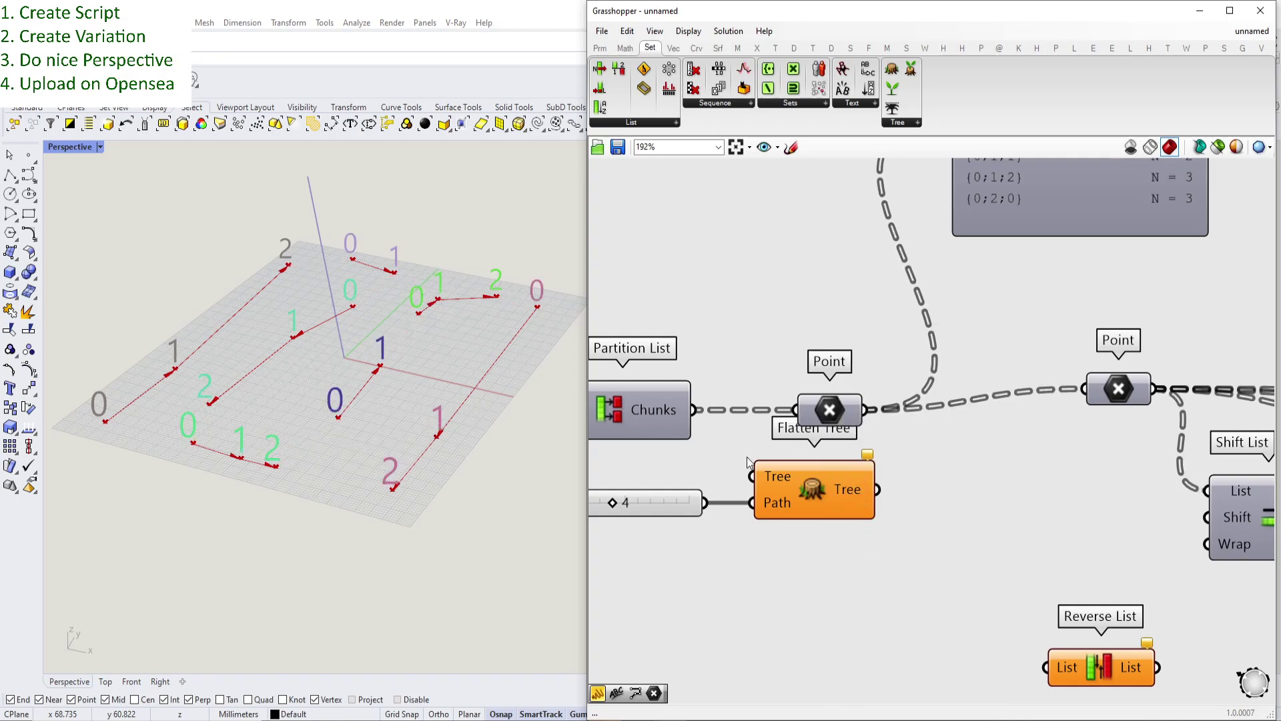
pyautogui.moveTo(724, 440); pyautogui.dragTo(801, 435, button='right')
pyautogui.moveTo(772, 407); pyautogui.dragTo(830, 470)
pyautogui.moveTo(954, 485); pyautogui.dragTo(874, 405)
pyautogui.scroll(-3, 929, 440)
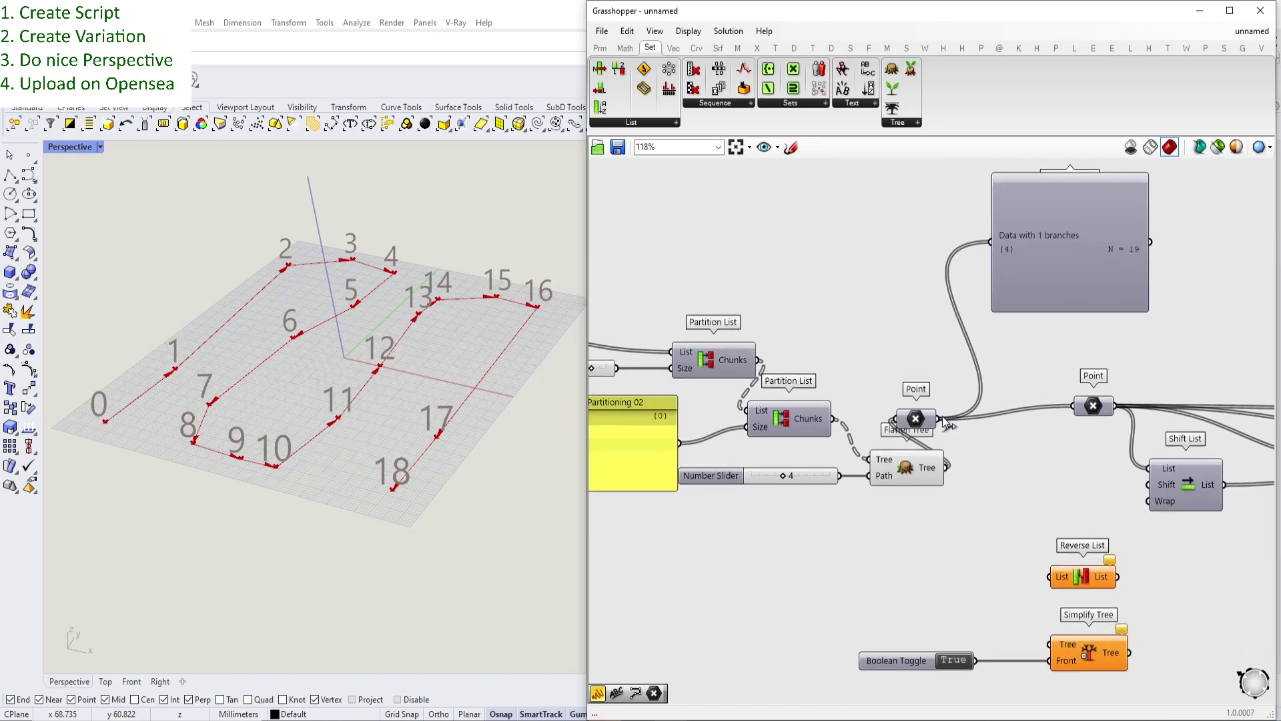
# - Set the number slider feeding the Flatten Tree copy's Path input to 9
pyautogui.scroll(1, 885, 443)
pyautogui.scroll(1, 987, 261)
pyautogui.moveTo(987, 261); pyautogui.dragTo(919, 311, button='right')
pyautogui.moveTo(661, 571); pyautogui.dragTo(712, 581)
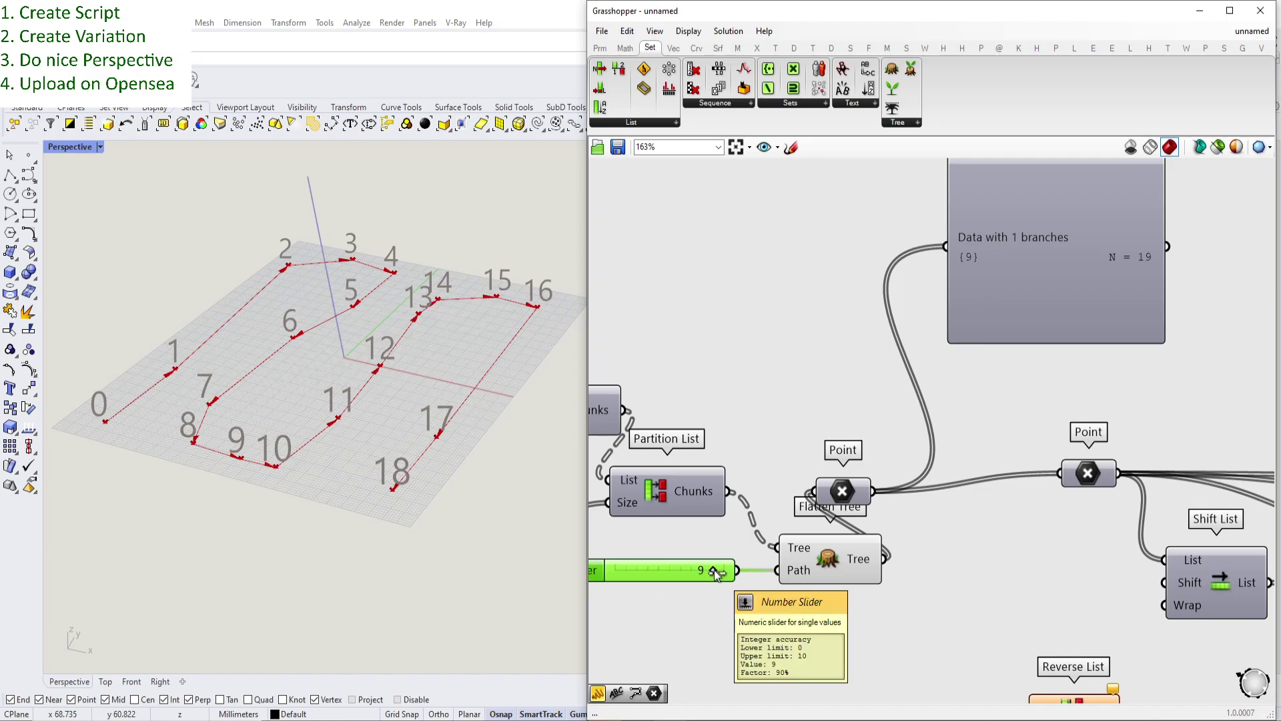
pyautogui.moveTo(715, 572); pyautogui.dragTo(679, 601)
pyautogui.moveTo(770, 561); pyautogui.dragTo(833, 499, button='right')
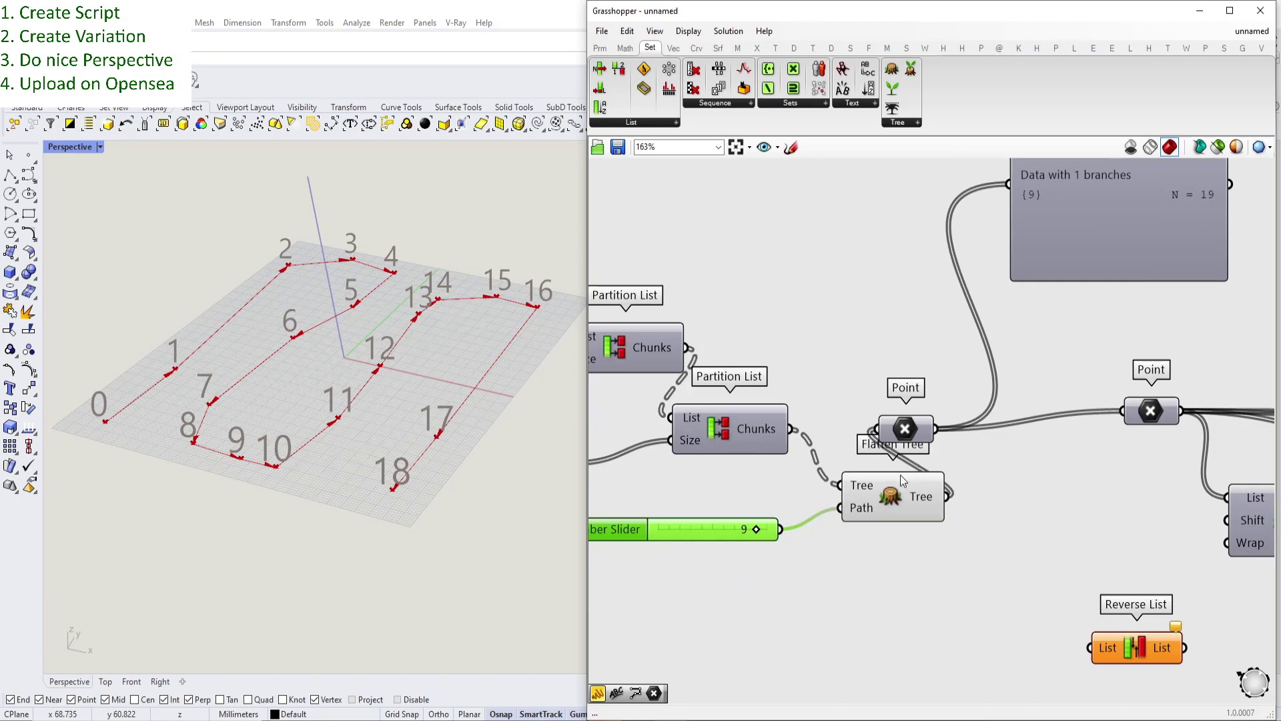
# - Reconnect the second Partition List's Chunks directly to the Point parameter and delete the Flatten Tree copy with its slider
pyautogui.moveTo(895, 440)
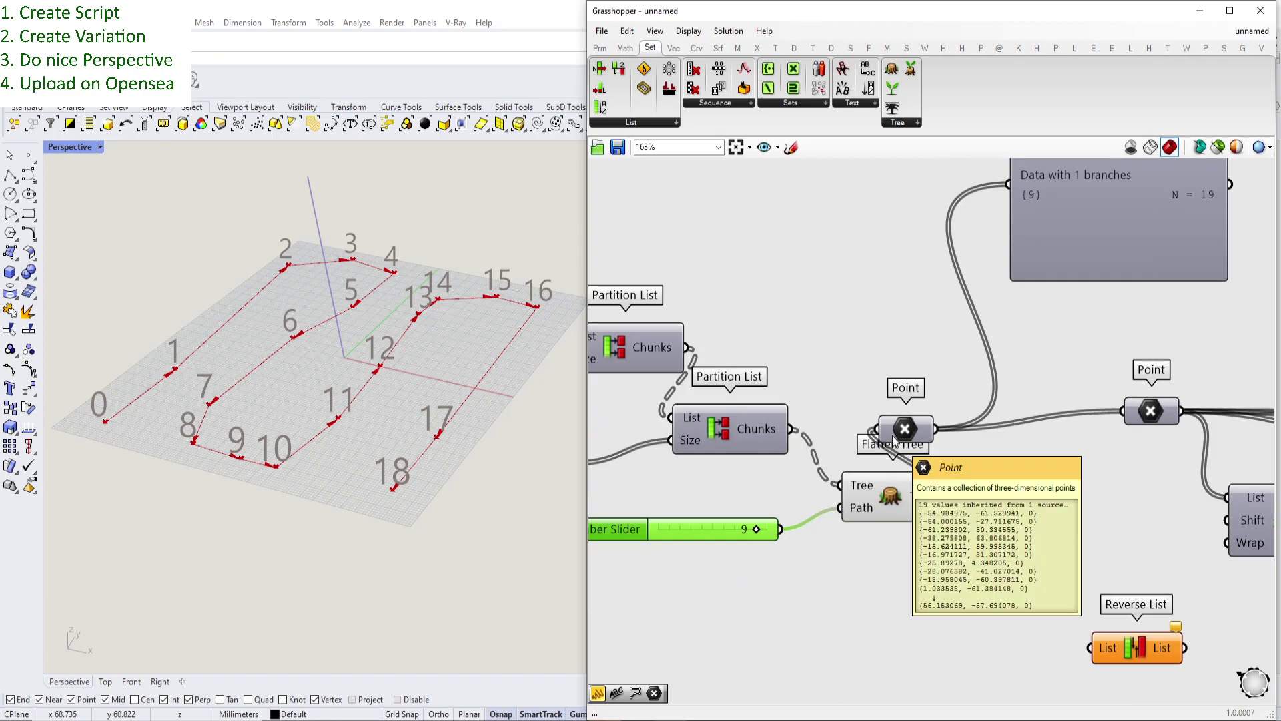
pyautogui.moveTo(877, 429); pyautogui.dragTo(791, 428)
pyautogui.click(887, 496)
pyautogui.press('Delete')
pyautogui.moveTo(914, 626); pyautogui.dragTo(725, 511)
pyautogui.press('Delete')
# - Reverse the lists in the Point parameter and inspect the point numbering in the Perspective viewport
pyautogui.scroll(-3, 749, 515)
pyautogui.scroll(2, 881, 581)
pyautogui.moveTo(891, 591); pyautogui.dragTo(910, 536, button='right')
pyautogui.moveTo(807, 337); pyautogui.dragTo(815, 411, button='right')
pyautogui.scroll(2, 864, 452)
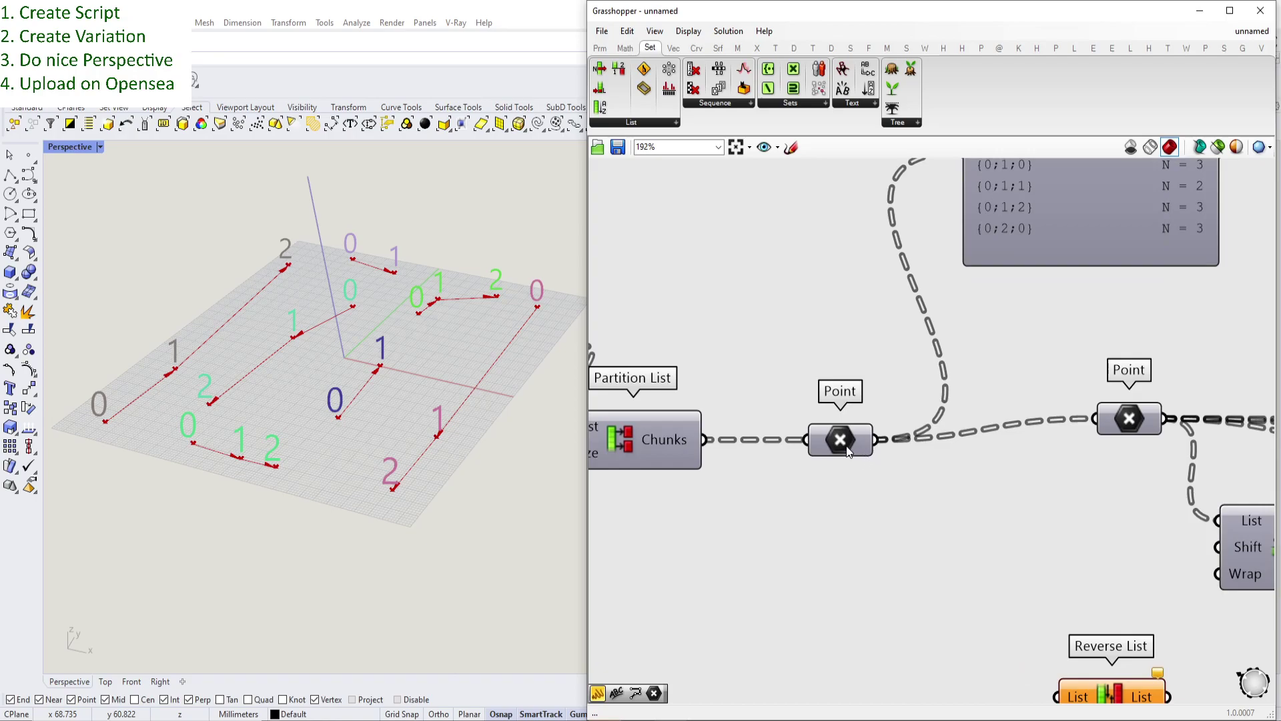
pyautogui.moveTo(838, 441); pyautogui.dragTo(813, 446)
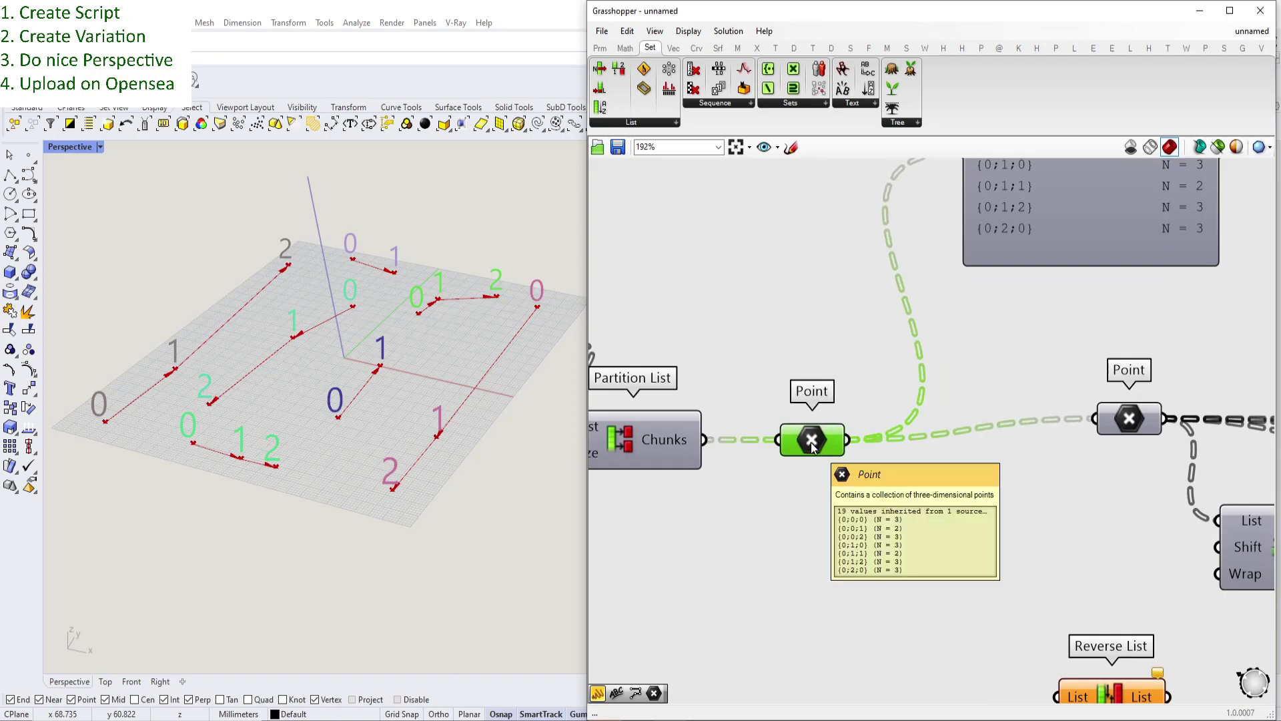
pyautogui.rightClick(813, 446)
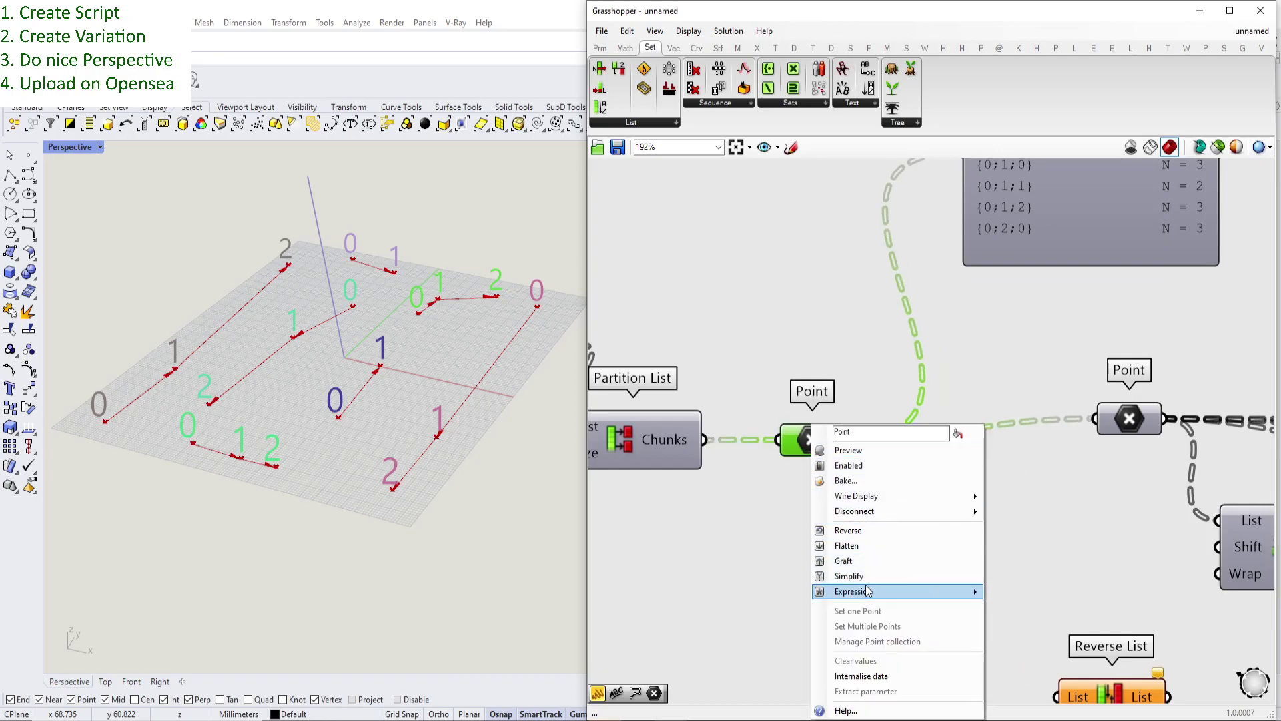
pyautogui.click(848, 531)
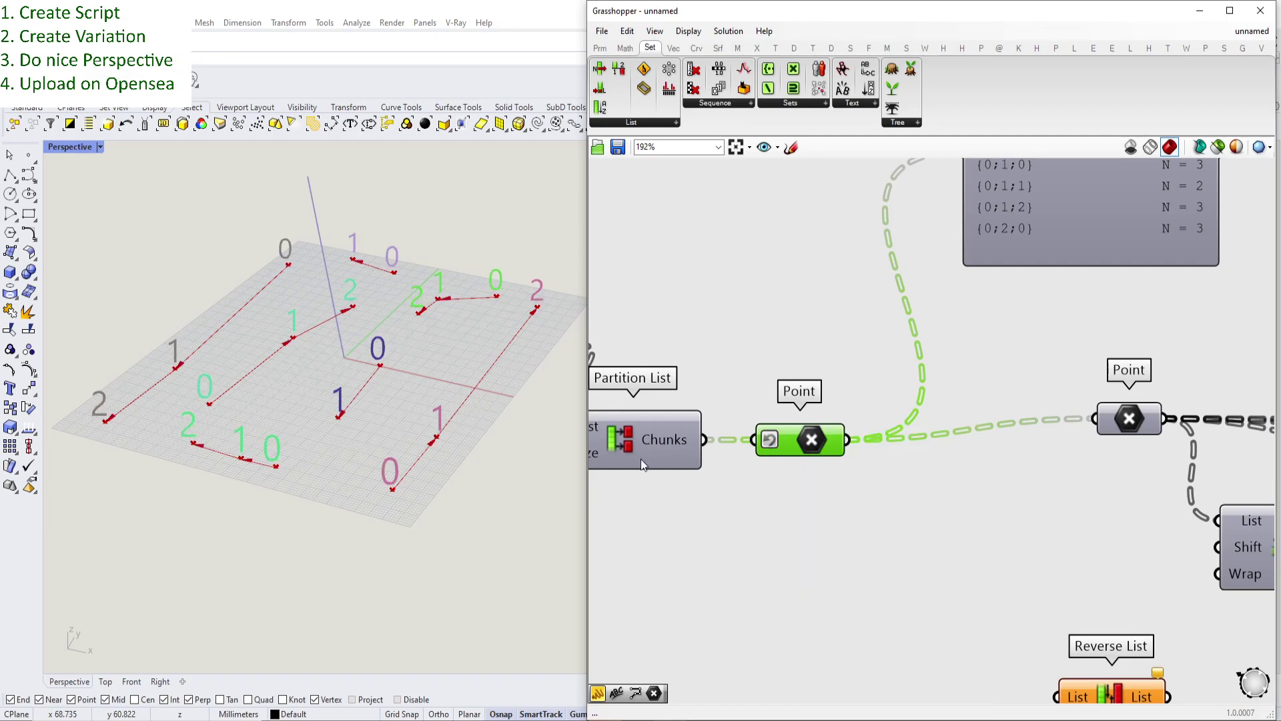
pyautogui.rightClick(813, 440)
pyautogui.click(407, 357)
pyautogui.scroll(2, 408, 376)
pyautogui.scroll(-2, 409, 382)
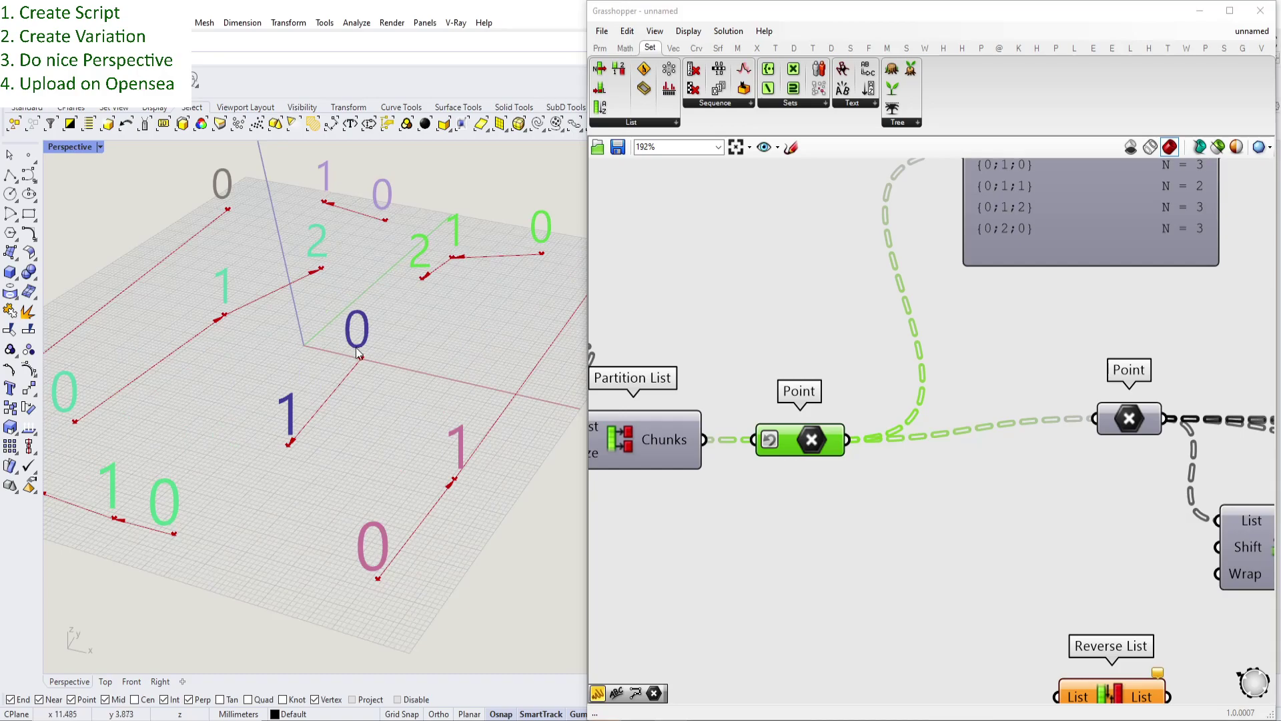
# - Turn off the Reverse option on the Point parameter
pyautogui.rightClick(794, 435)
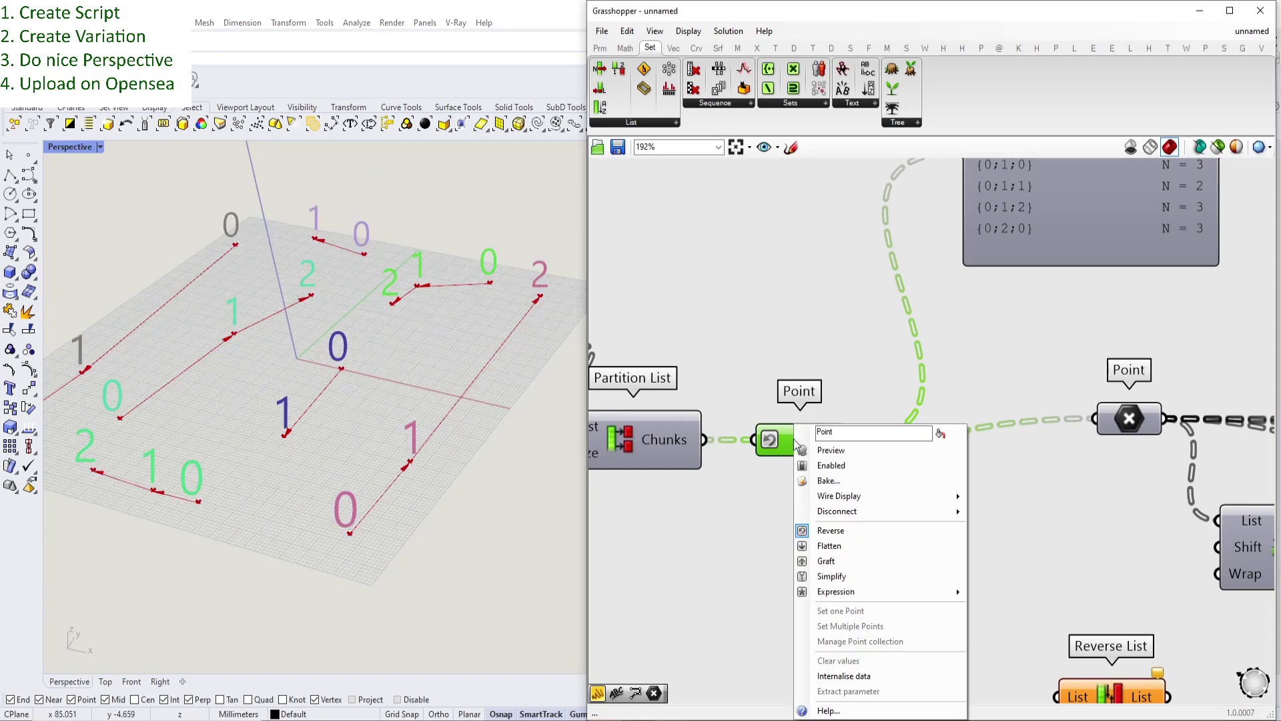
pyautogui.click(847, 530)
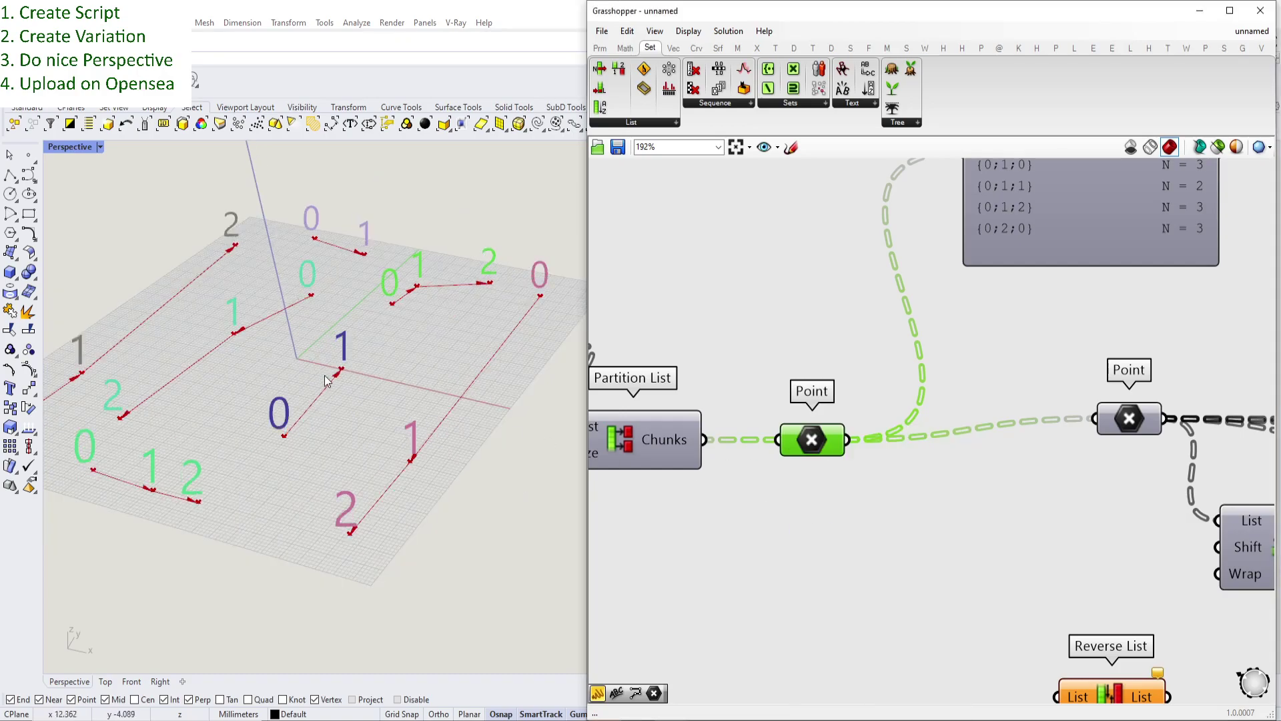
pyautogui.scroll(-1, 786, 422)
pyautogui.moveTo(791, 419); pyautogui.dragTo(991, 466, button='right')
pyautogui.scroll(-1, 847, 440)
pyautogui.moveTo(894, 449); pyautogui.dragTo(942, 441, button='right')
pyautogui.scroll(-2, 944, 447)
pyautogui.scroll(4, 1031, 454)
# - Enable Reverse and then Flatten on the Point parameter after the second Partition List
pyautogui.rightClick(1004, 444)
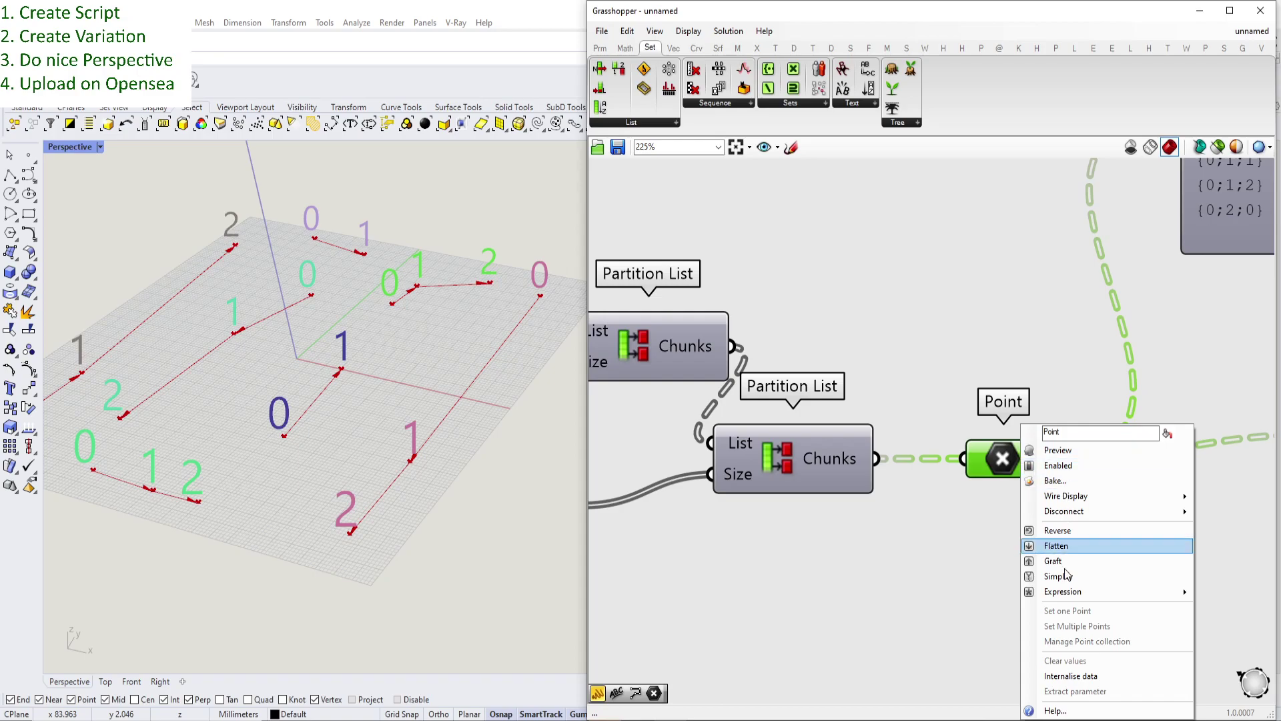
pyautogui.click(1060, 531)
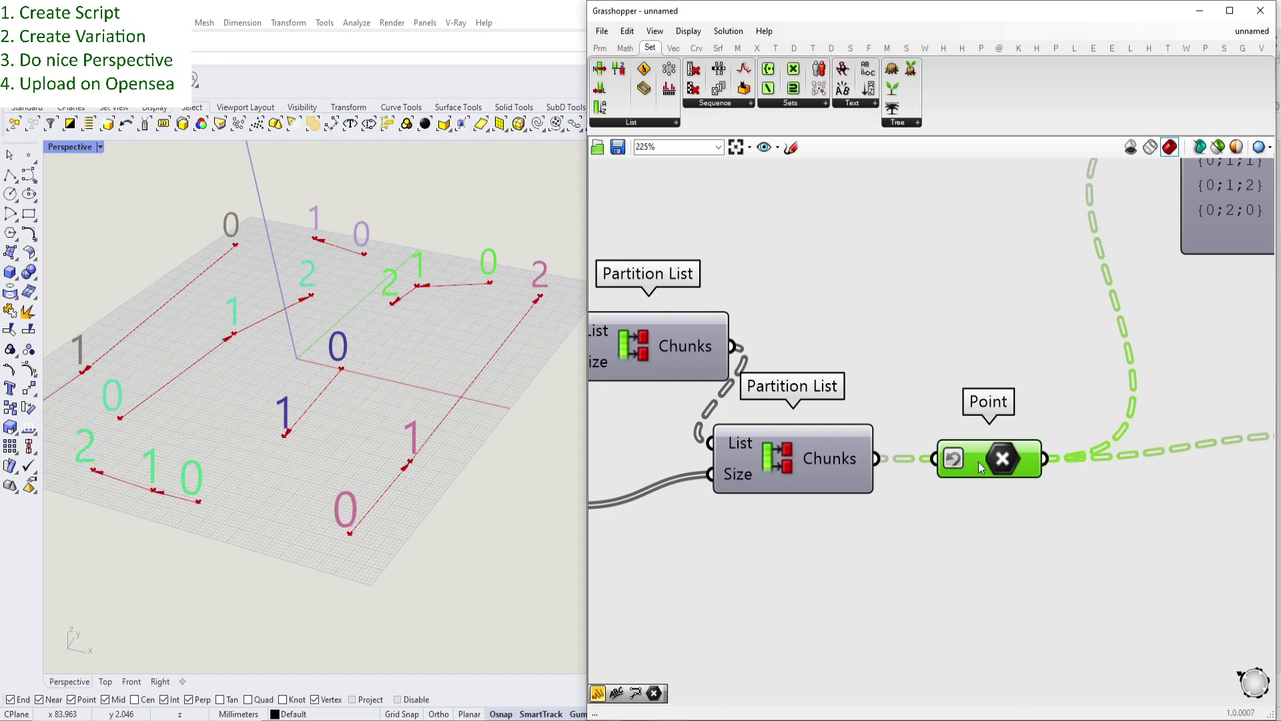
pyautogui.rightClick(979, 467)
pyautogui.click(1031, 547)
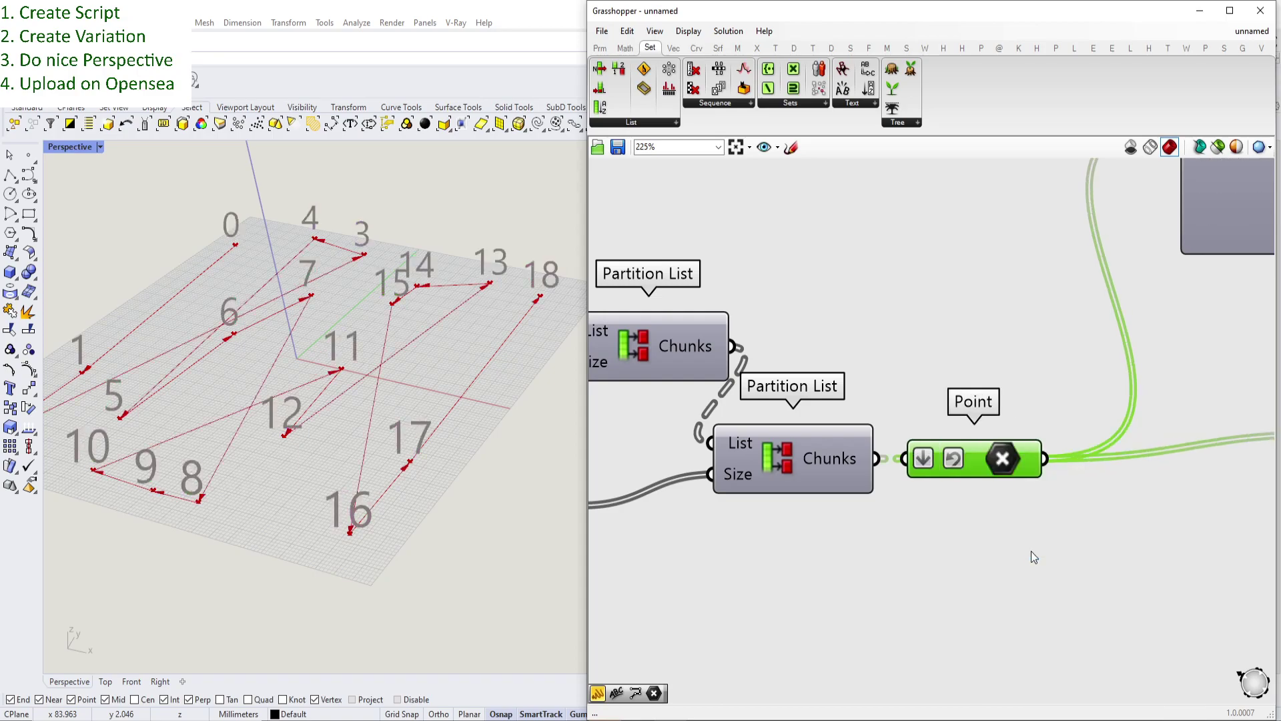
# - Remove Flatten and then Reverse from the Point parameter
pyautogui.rightClick(979, 457)
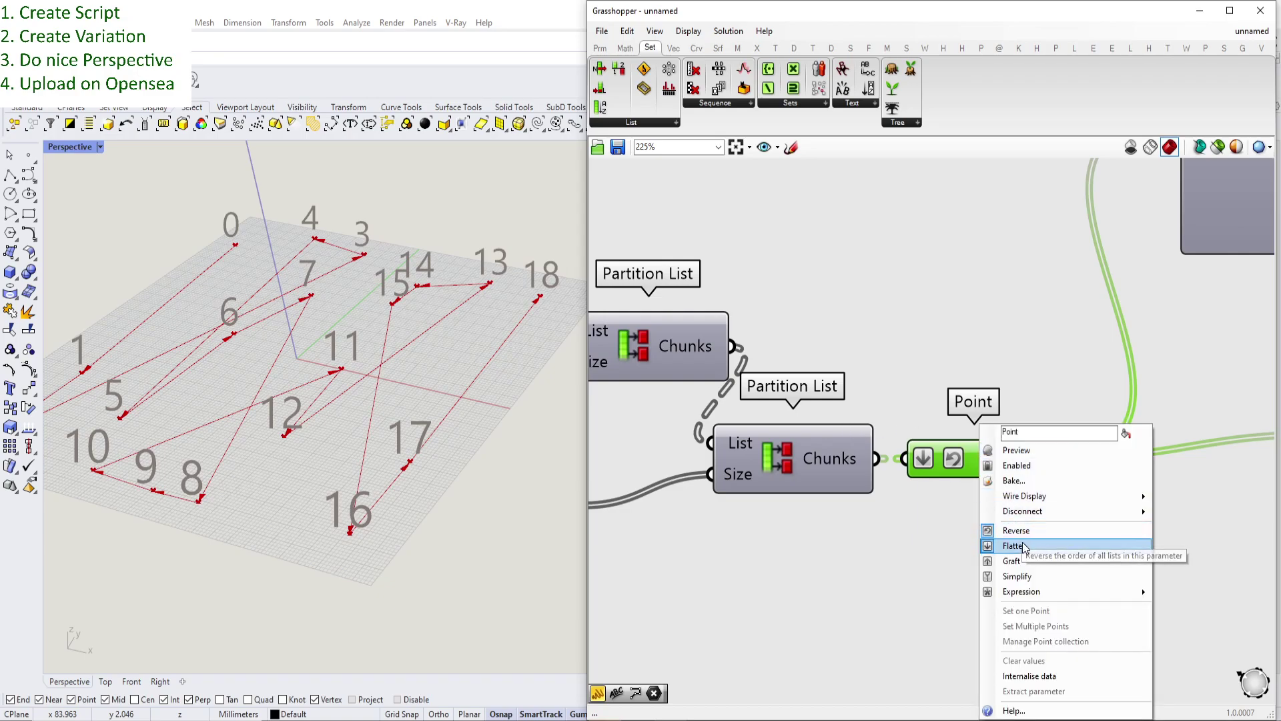
pyautogui.click(1022, 546)
pyautogui.rightClick(985, 455)
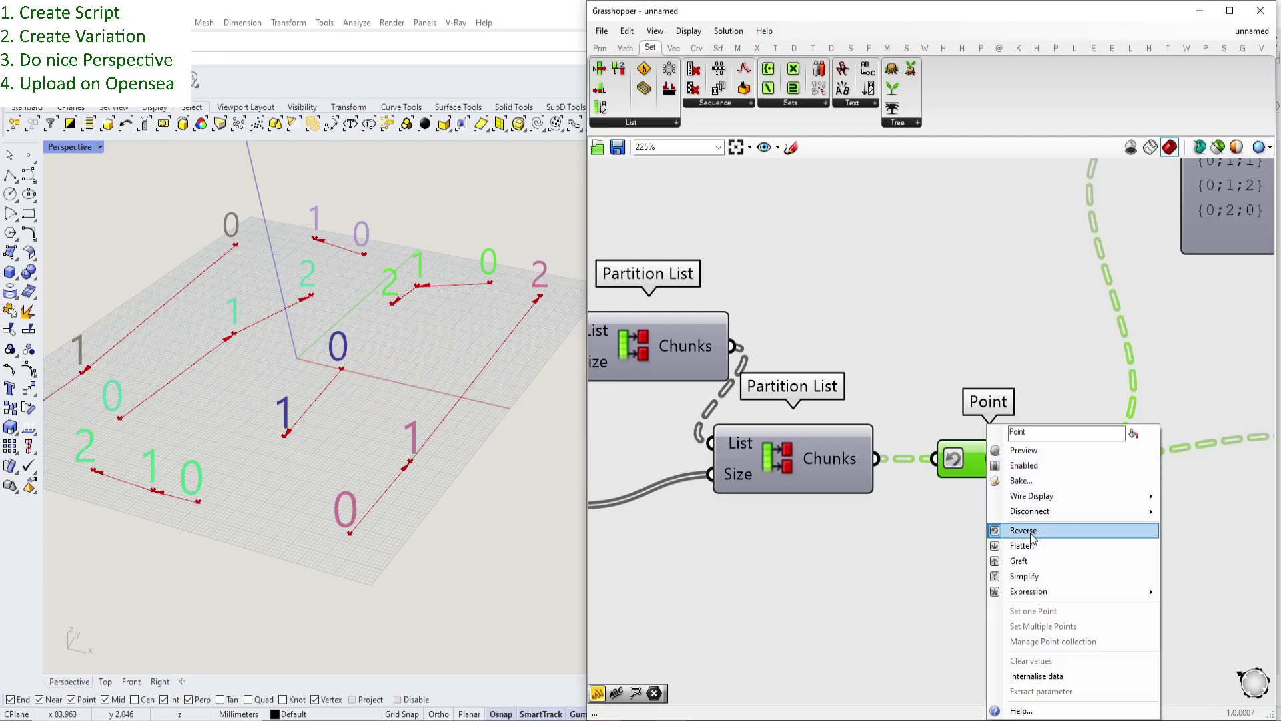
pyautogui.click(1017, 530)
# - Apply the options in the opposite order on the Point parameter: Flatten first, then Reverse
pyautogui.rightClick(988, 464)
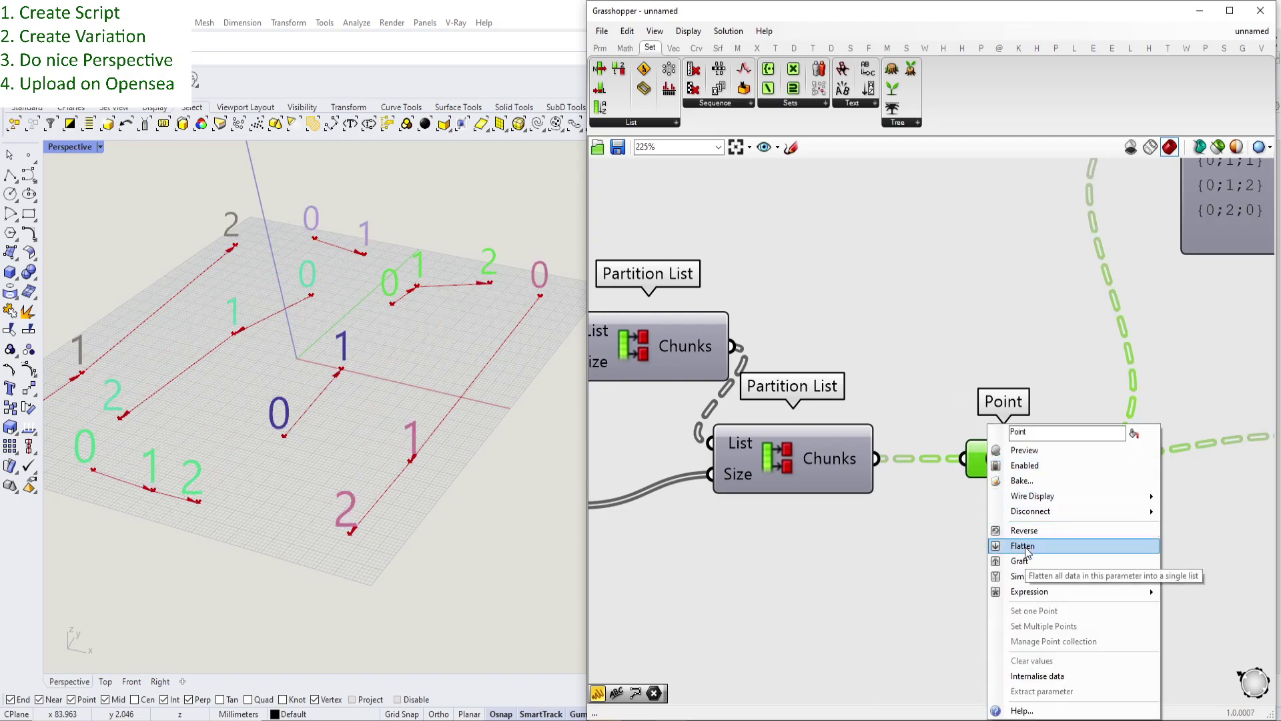
pyautogui.click(1024, 547)
pyautogui.rightClick(972, 454)
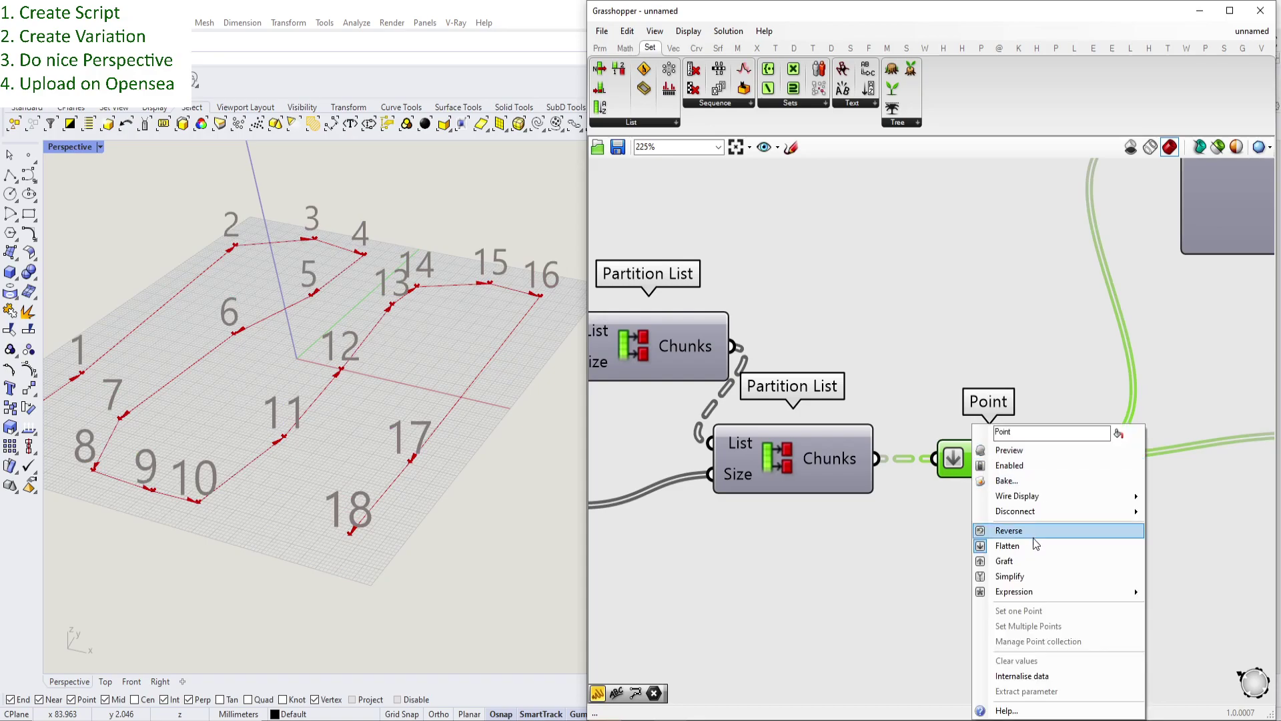
pyautogui.click(1027, 531)
pyautogui.moveTo(989, 462)
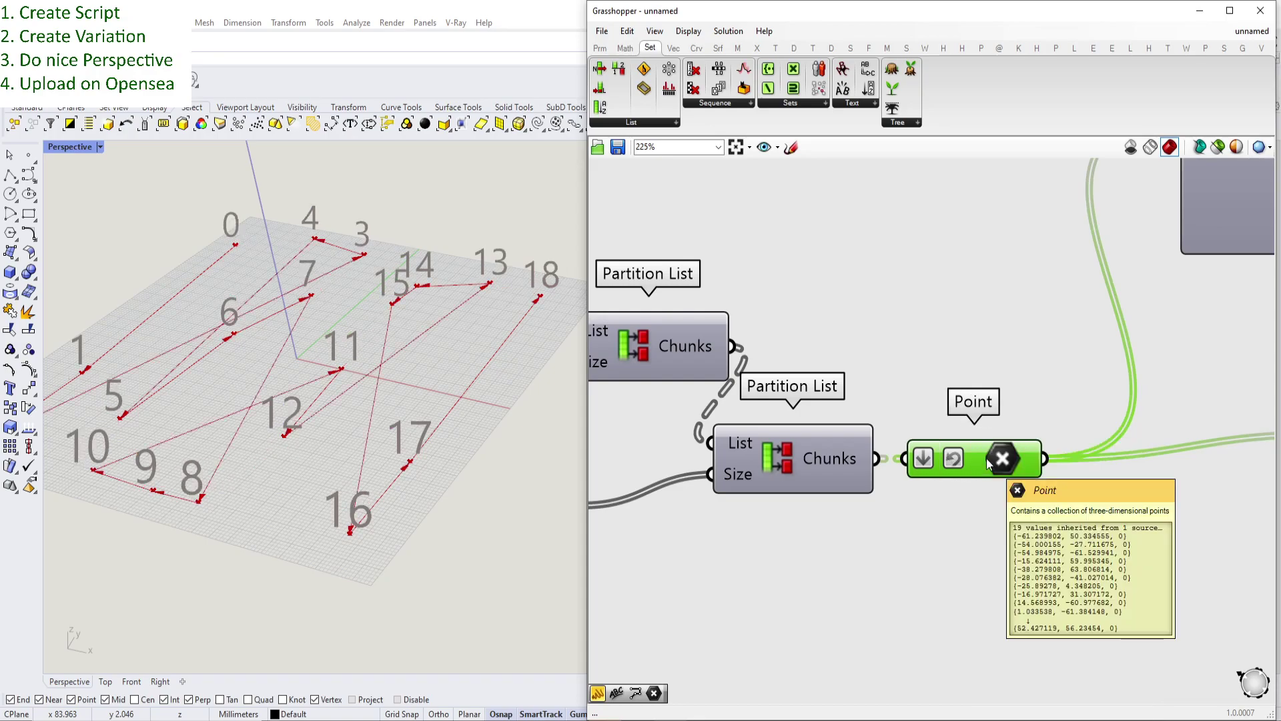
# - Clear both the Reverse and Flatten options from the Point parameter
pyautogui.rightClick(984, 458)
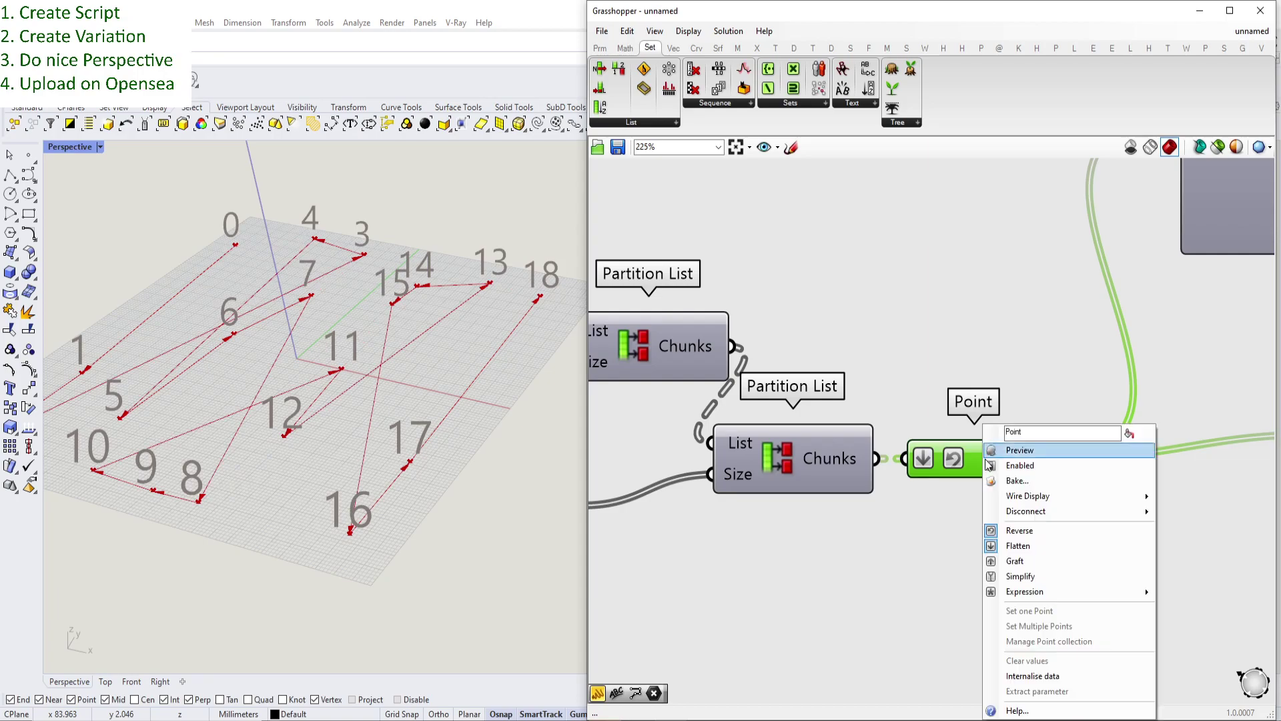
pyautogui.click(1028, 531)
pyautogui.rightClick(980, 456)
pyautogui.click(1051, 550)
# - Duplicate the Reverse List component and place the copy below the second Partition List and its Point parameter
pyautogui.scroll(-3, 1070, 523)
pyautogui.moveTo(1222, 651); pyautogui.dragTo(1049, 472, button='right')
pyautogui.click(1051, 479)
pyautogui.keyDown('alt'); pyautogui.moveTo(1056, 488); pyautogui.dragTo(787, 389); pyautogui.keyUp('alt')
pyautogui.moveTo(966, 505); pyautogui.dragTo(949, 451, button='right')
pyautogui.moveTo(1023, 522); pyautogui.dragTo(999, 487, button='right')
pyautogui.scroll(2, 779, 367)
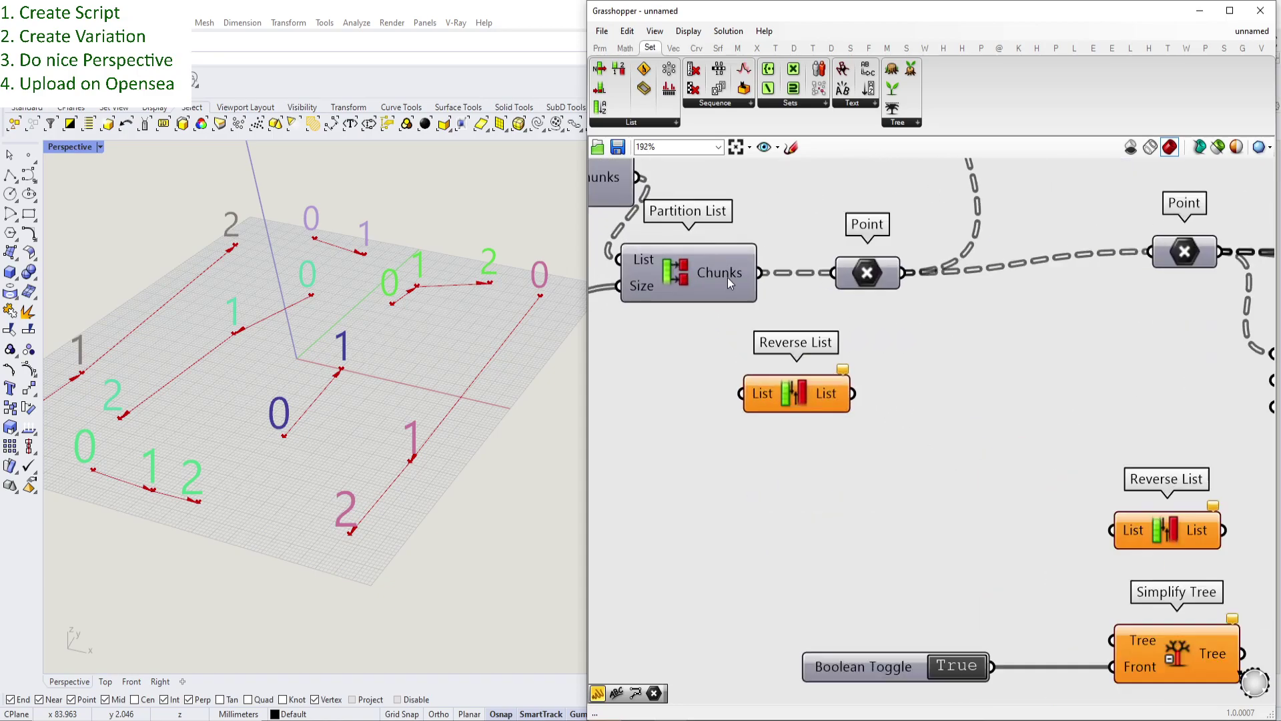
# - Flatten the second Partition List's Chunks output and wire it through the Reverse List copy into the Point parameter
pyautogui.rightClick(726, 275)
pyautogui.click(770, 347)
pyautogui.moveTo(780, 273); pyautogui.dragTo(743, 394)
pyautogui.moveTo(855, 393); pyautogui.dragTo(838, 291)
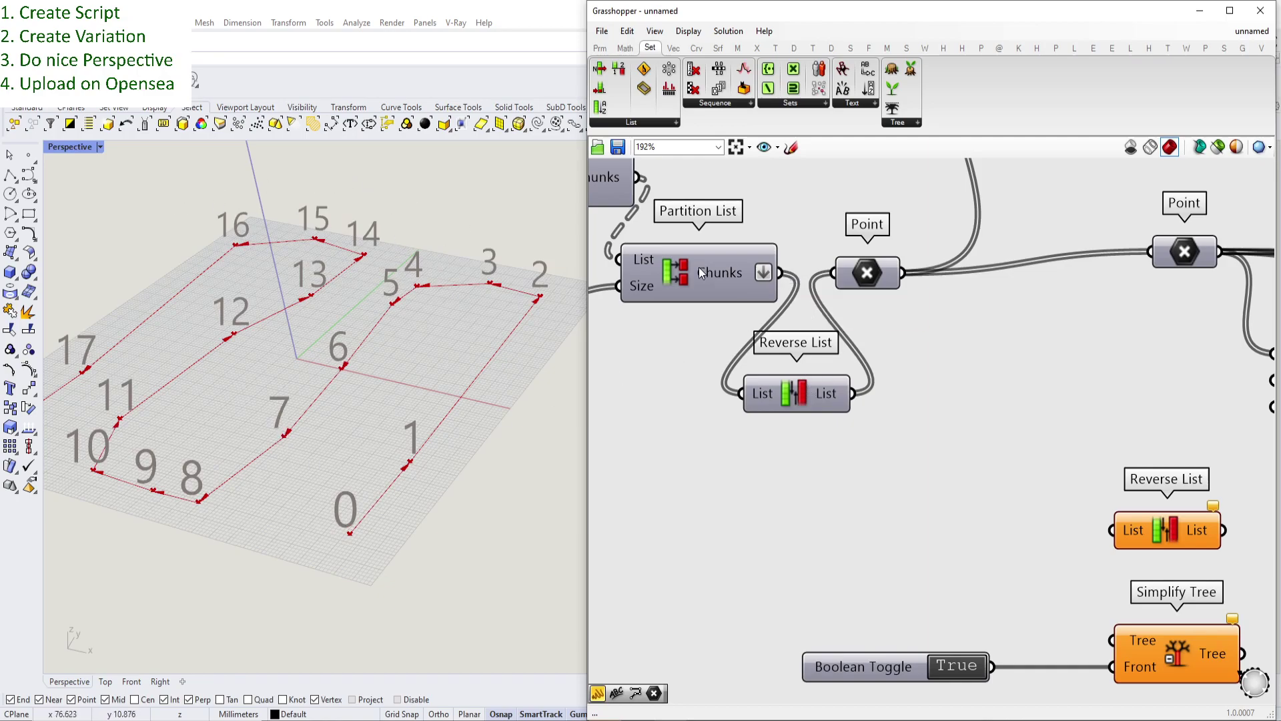
# - Restore the direct, unflattened connection from Chunks to the Point parameter and delete the Reverse List copy
pyautogui.moveTo(776, 274); pyautogui.dragTo(865, 275)
pyautogui.rightClick(766, 276)
pyautogui.click(820, 352)
pyautogui.click(813, 399)
pyautogui.scroll(-2, 807, 412)
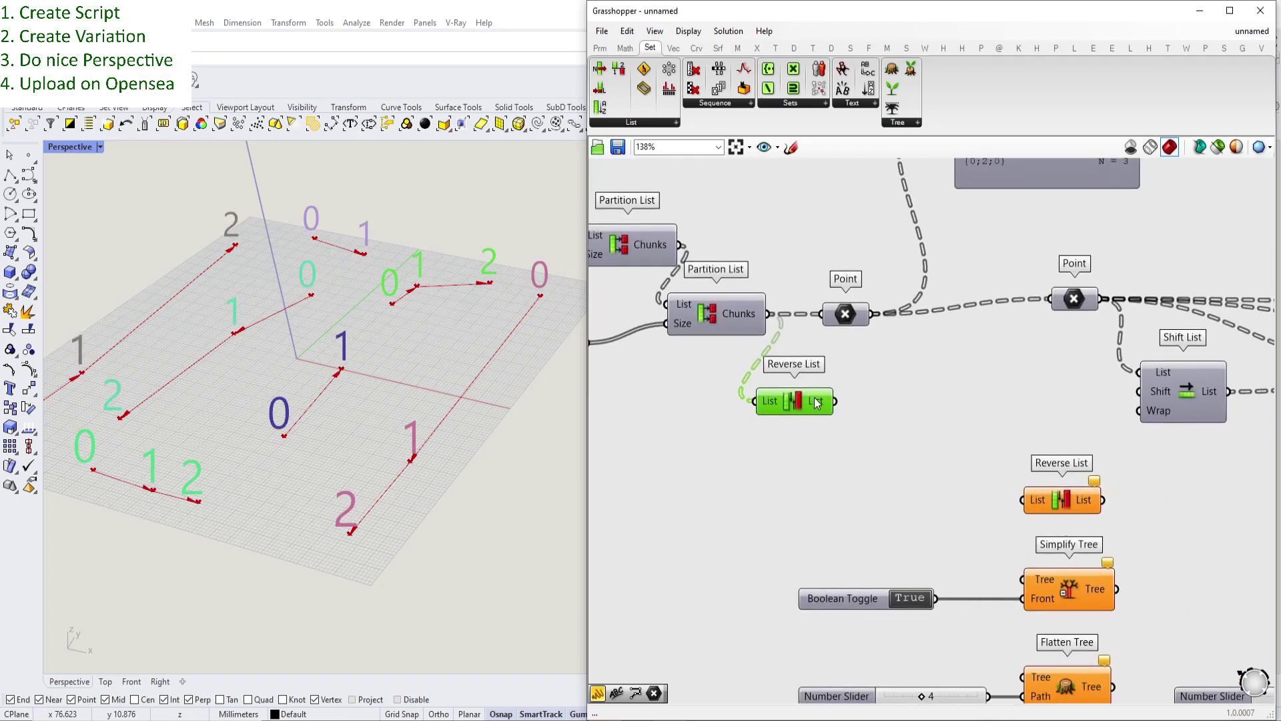
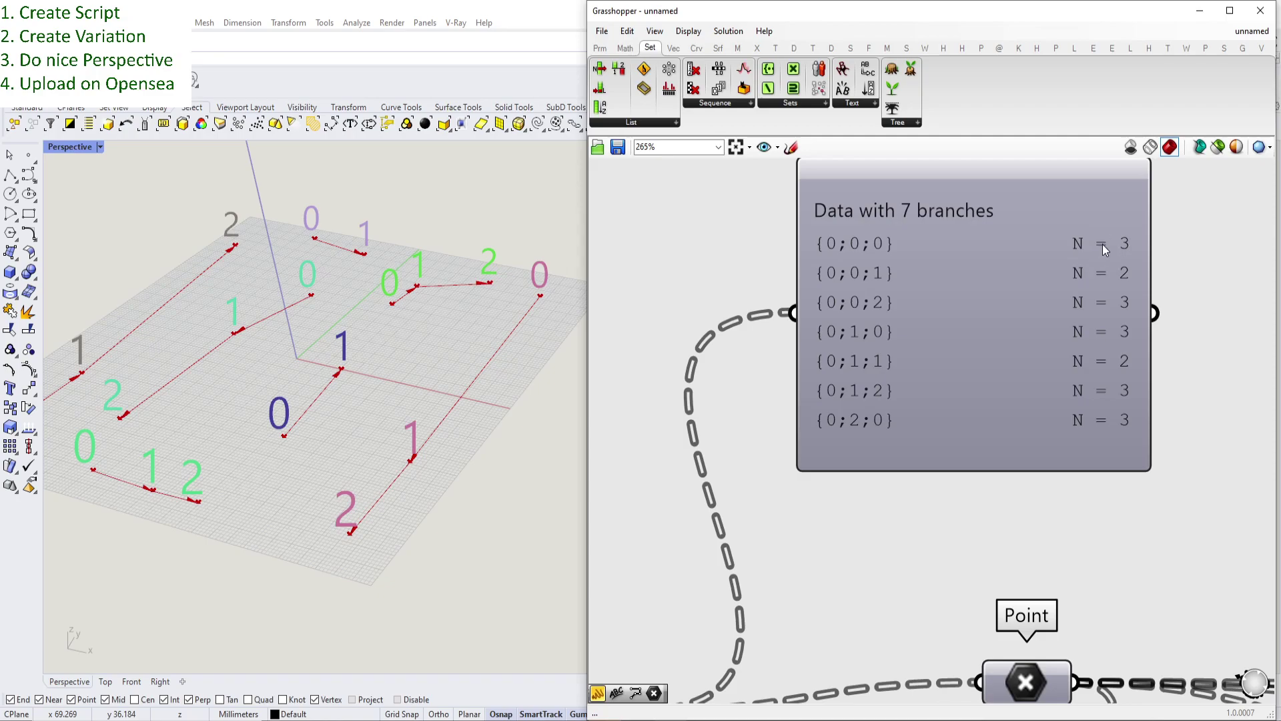
# - Graft the Point parameter after the second Partition List and check the resulting branches in the Param Viewer
pyautogui.moveTo(1048, 287); pyautogui.dragTo(1135, 234, button='right')
pyautogui.scroll(-1, 1137, 239)
pyautogui.rightClick(766, 596)
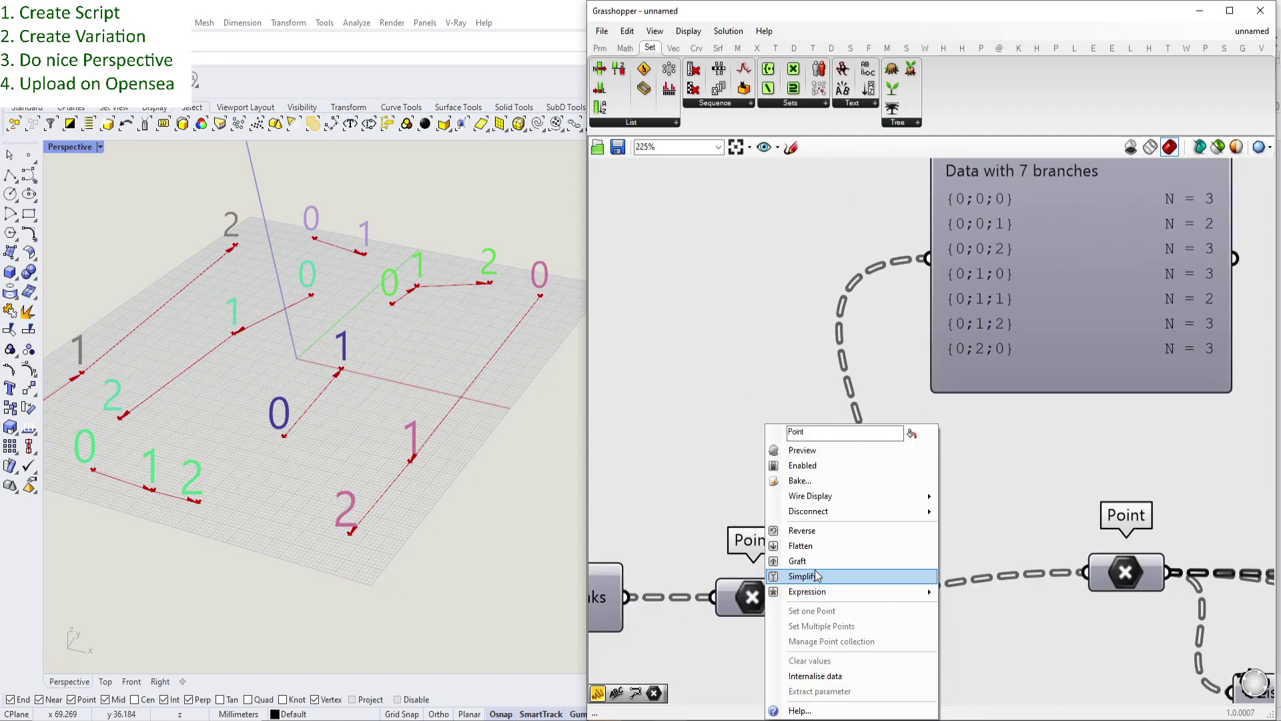
pyautogui.click(809, 564)
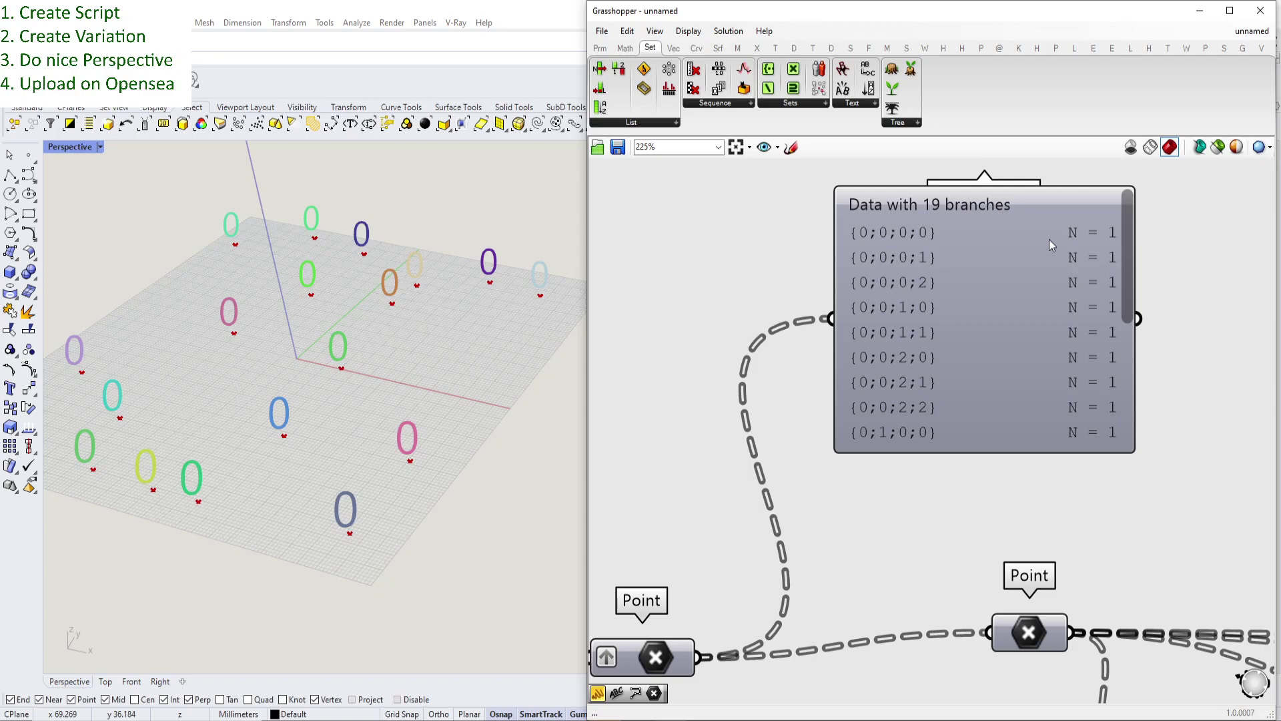
pyautogui.scroll(-3, 935, 291)
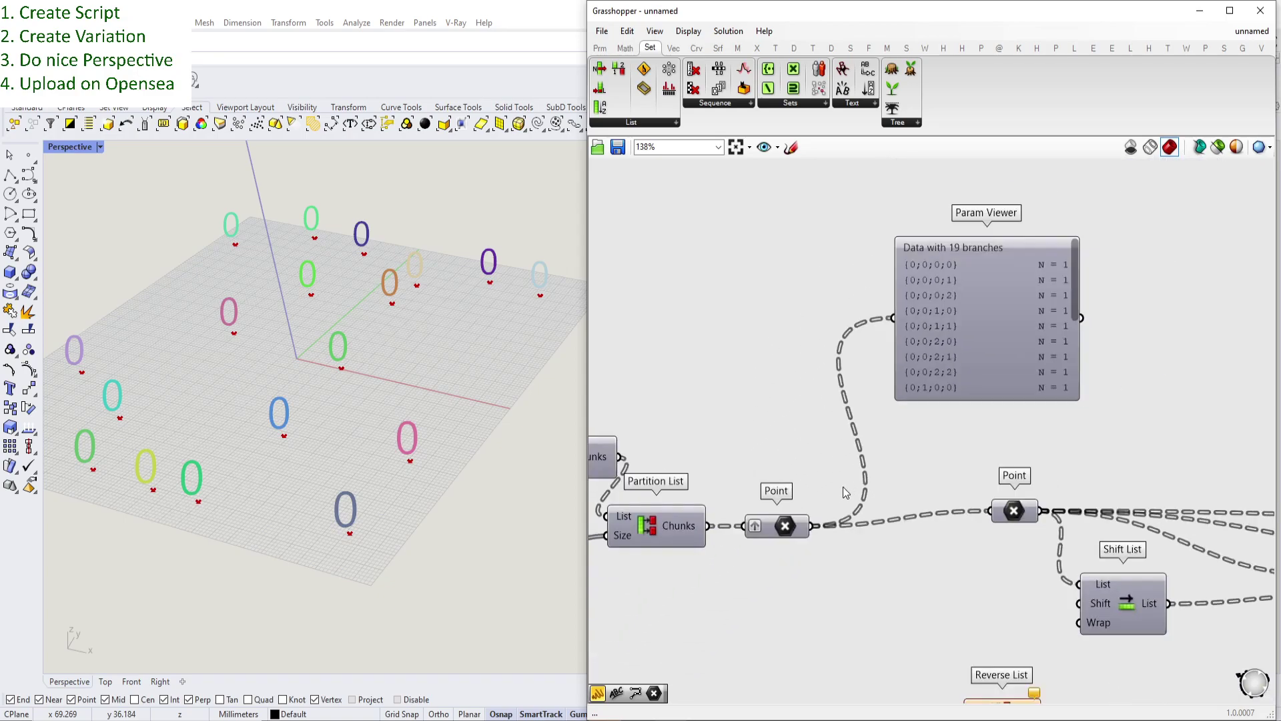
# - Add a Data parameter between the grafted Point parameter and the Param Viewer, and flatten it
pyautogui.scroll(3, 807, 471)
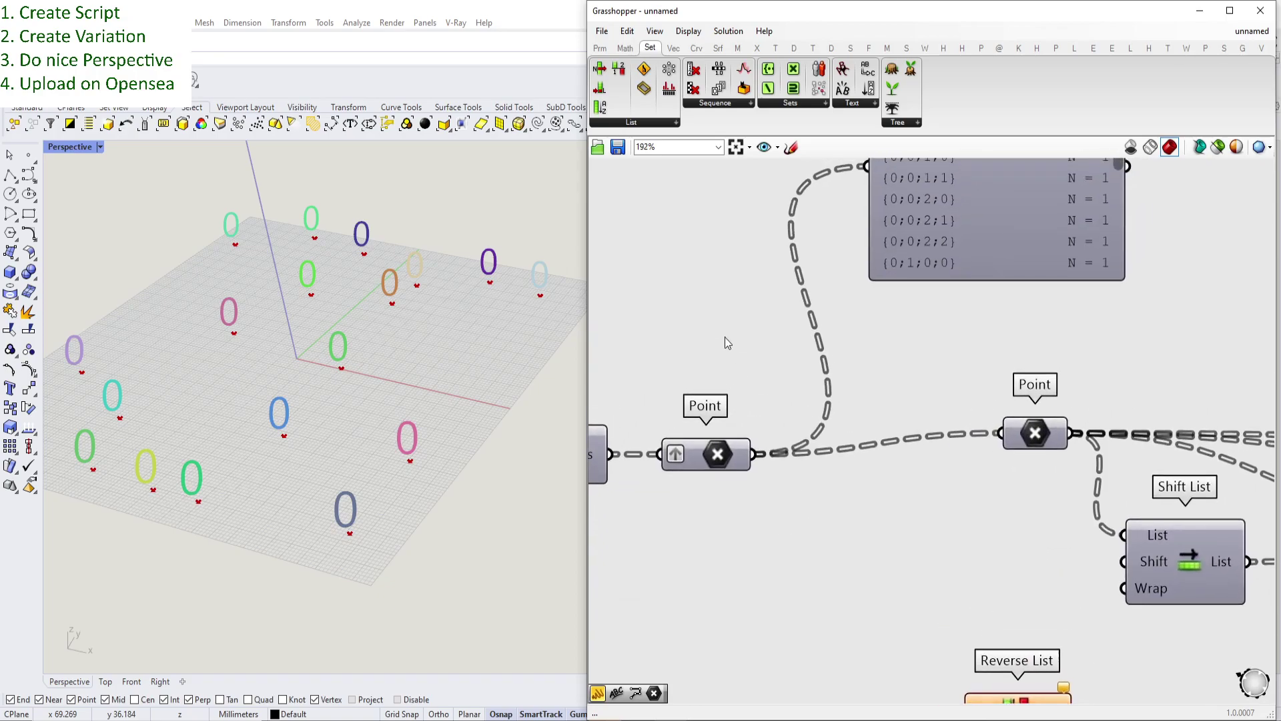
pyautogui.doubleClick(725, 334)
pyautogui.write('data')
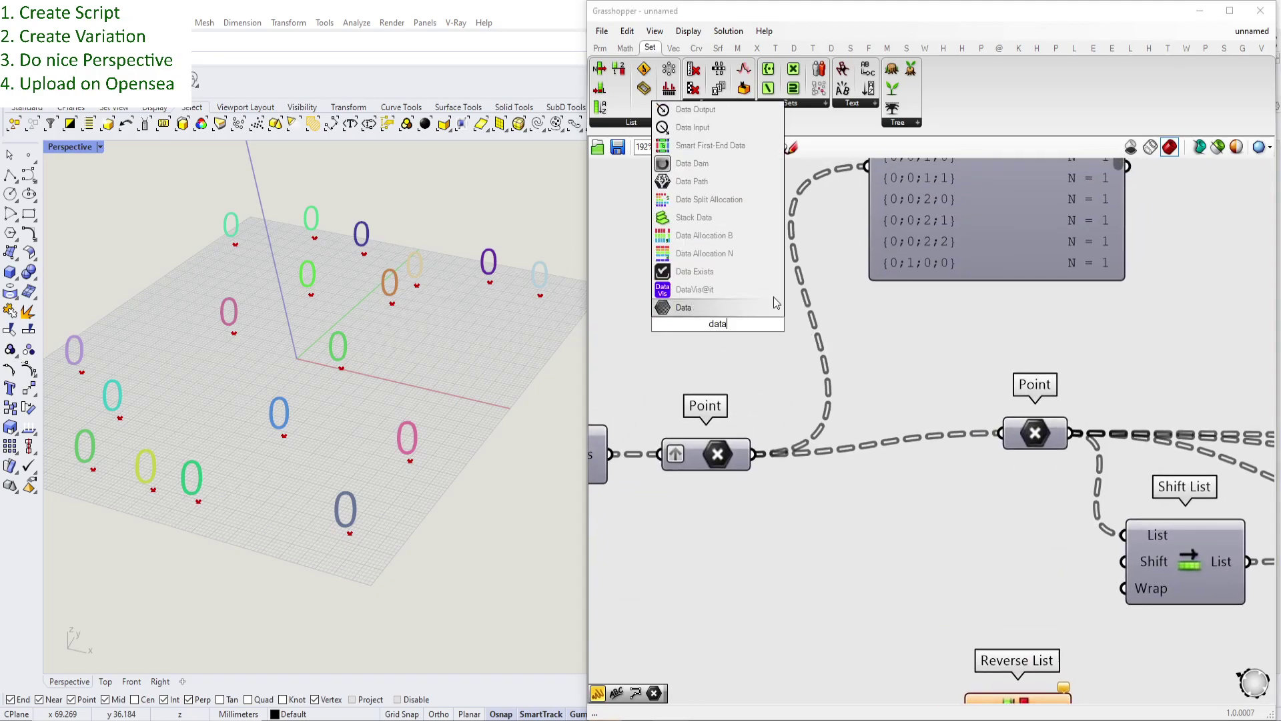
pyautogui.click(700, 307)
pyautogui.moveTo(755, 455); pyautogui.dragTo(685, 325)
pyautogui.moveTo(721, 313); pyautogui.dragTo(700, 413, button='right')
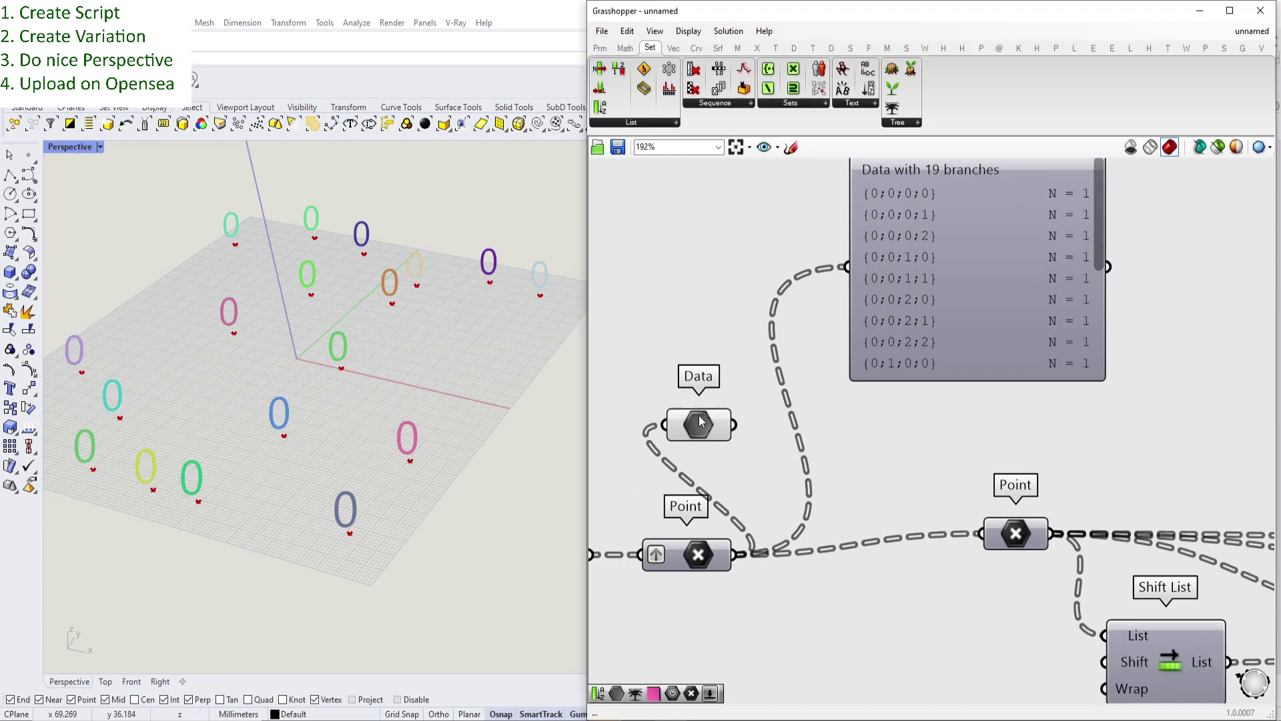
pyautogui.moveTo(699, 414); pyautogui.dragTo(714, 351)
pyautogui.rightClick(702, 375)
pyautogui.click(737, 498)
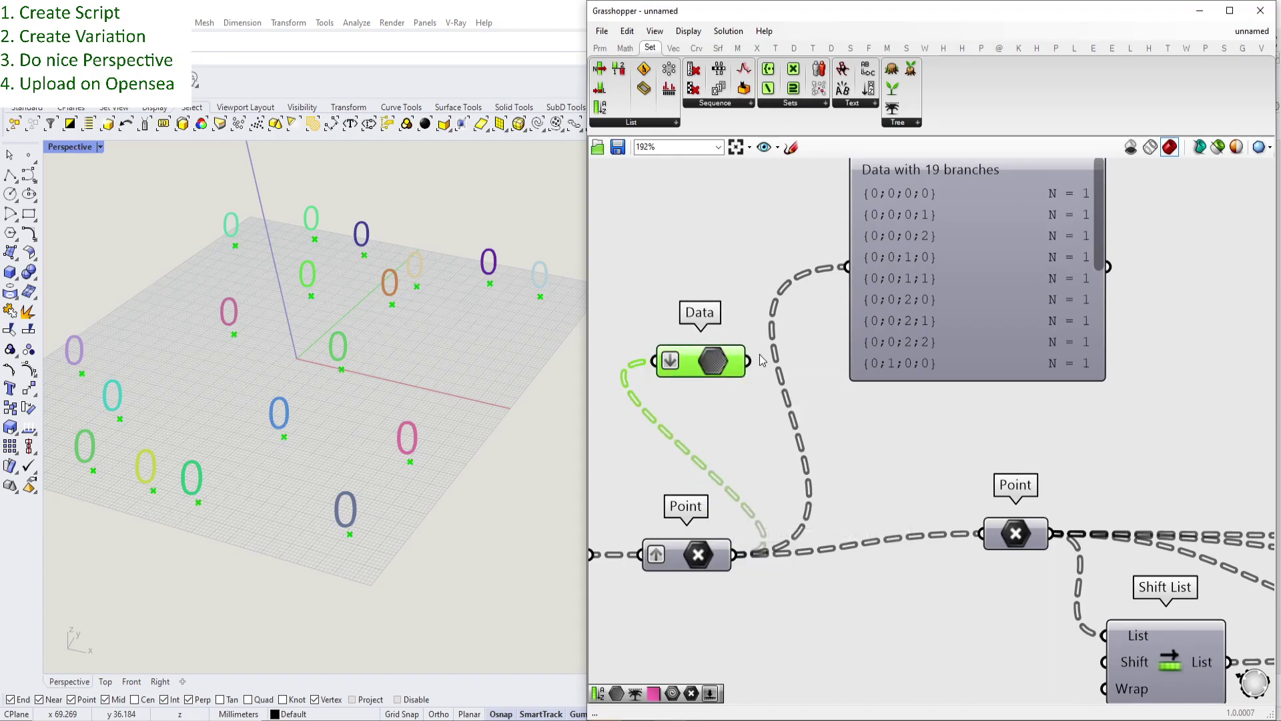
# - Switch the Data parameter from flatten to graft and enlarge the Param Viewer to list more branch paths
pyautogui.rightClick(707, 366)
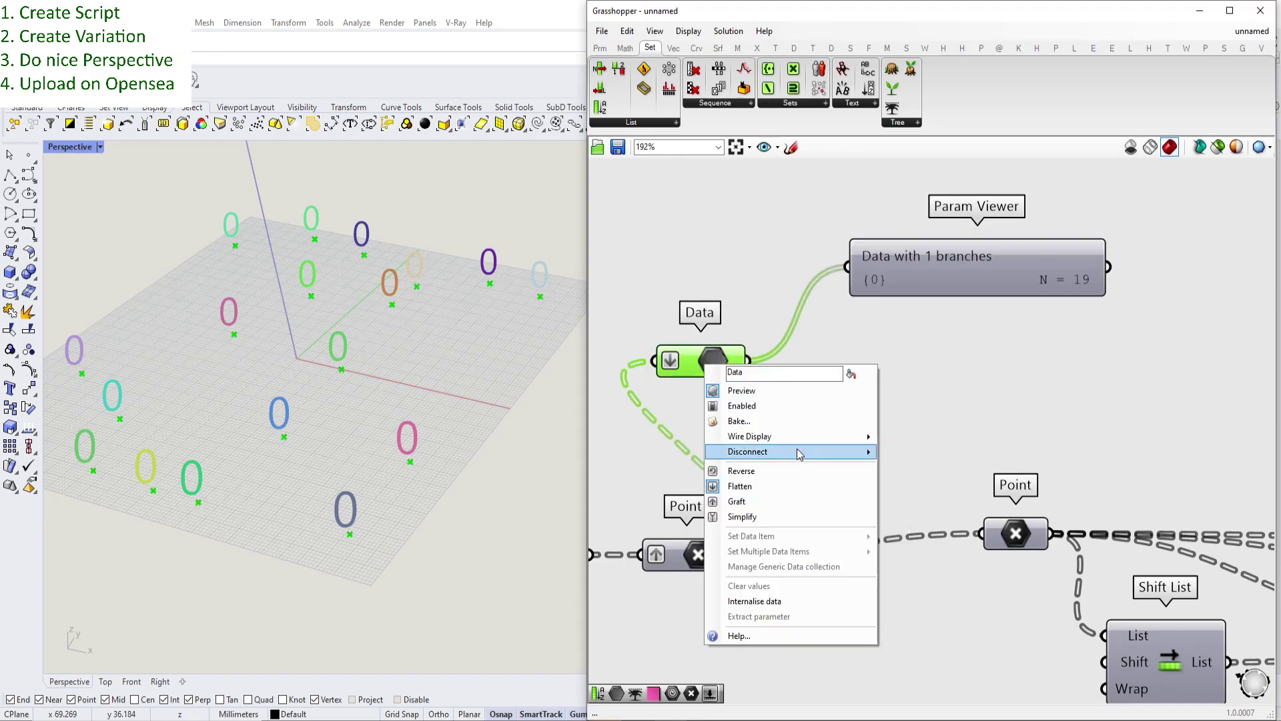
pyautogui.click(763, 500)
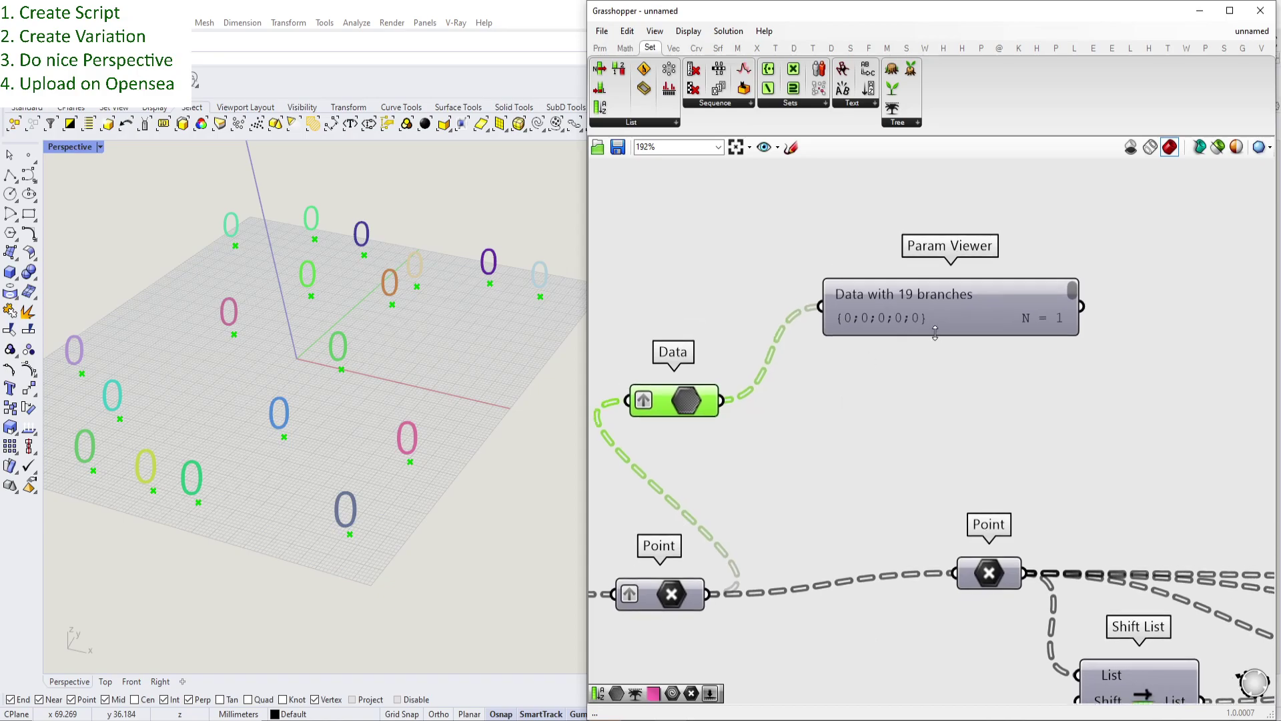
pyautogui.doubleClick(906, 318)
pyautogui.moveTo(918, 429); pyautogui.dragTo(940, 247)
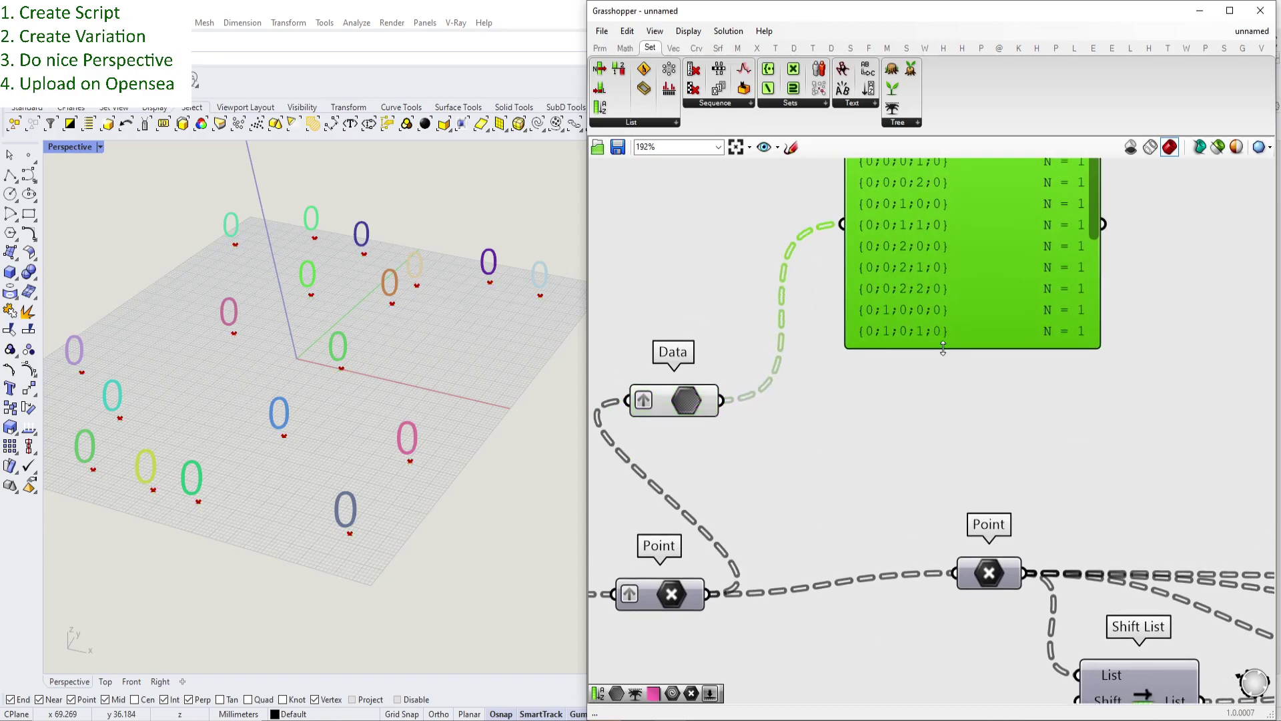
pyautogui.moveTo(944, 348); pyautogui.dragTo(944, 440)
pyautogui.moveTo(931, 363); pyautogui.dragTo(895, 472, button='right')
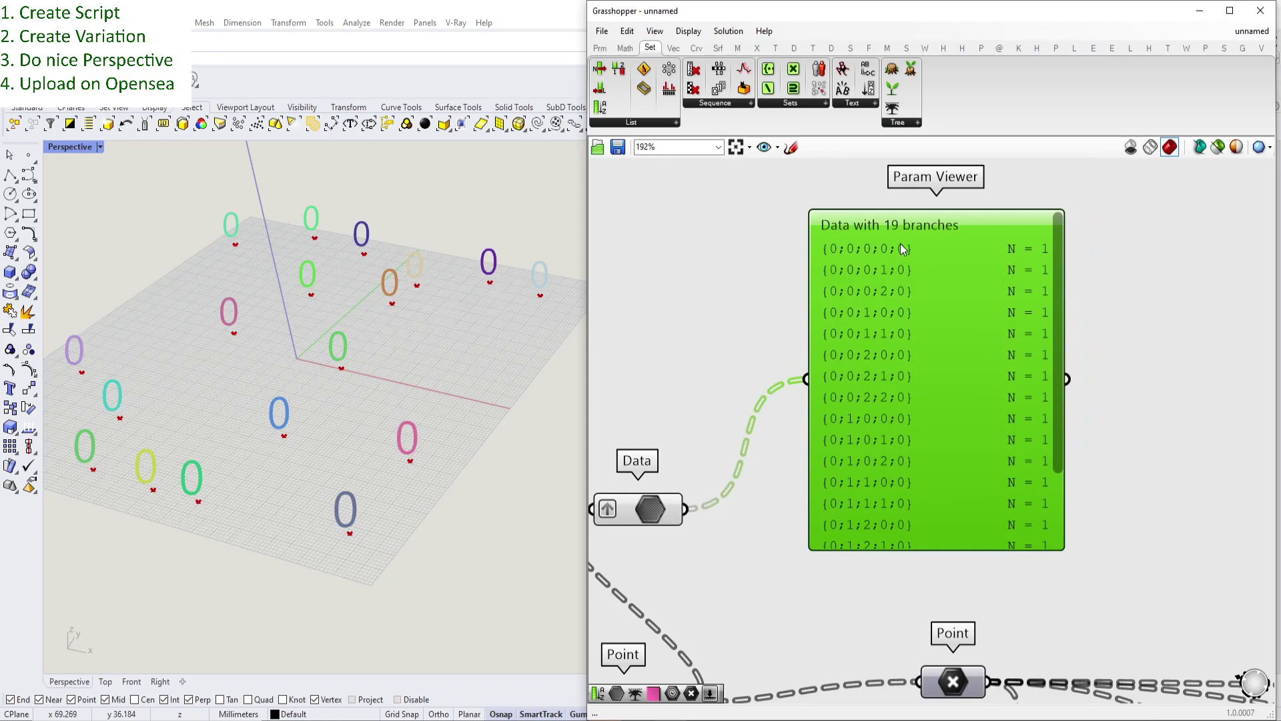
pyautogui.moveTo(889, 398); pyautogui.dragTo(930, 360, button='right')
# - Turn the Data parameter's graft off and back on to compare the branch paths in the Param Viewer
pyautogui.rightClick(685, 470)
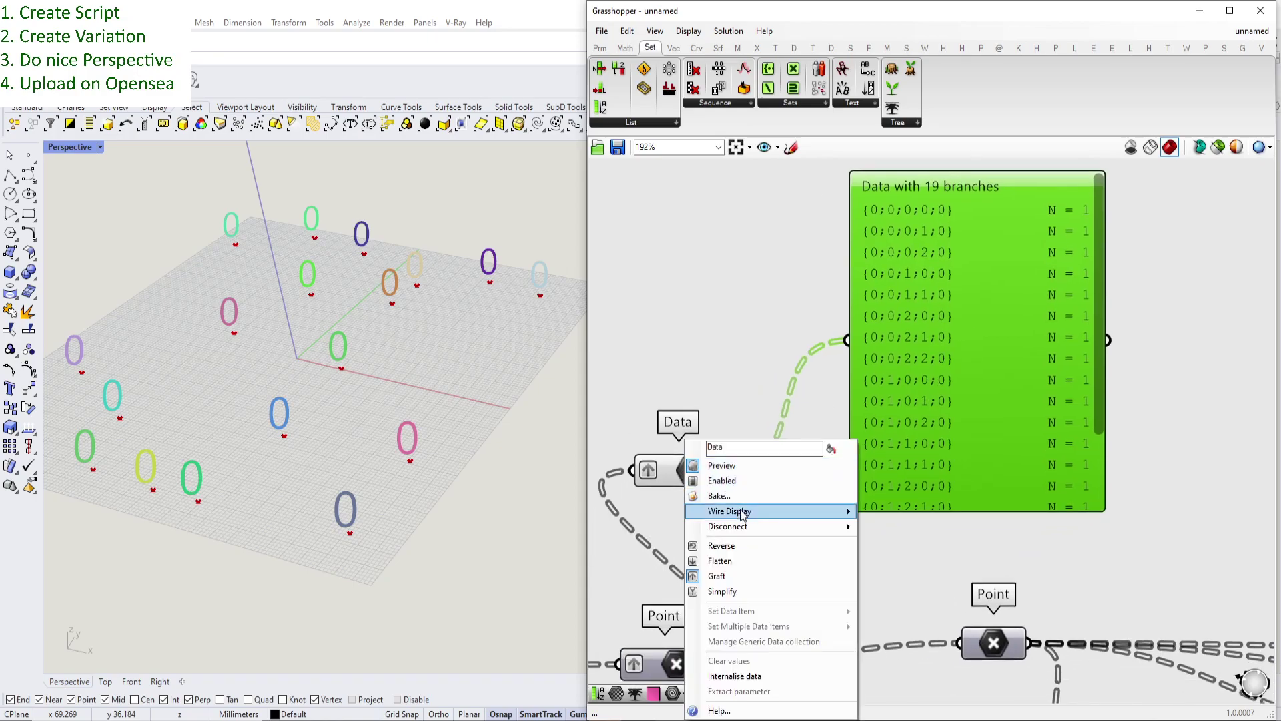
pyautogui.click(727, 580)
pyautogui.rightClick(694, 470)
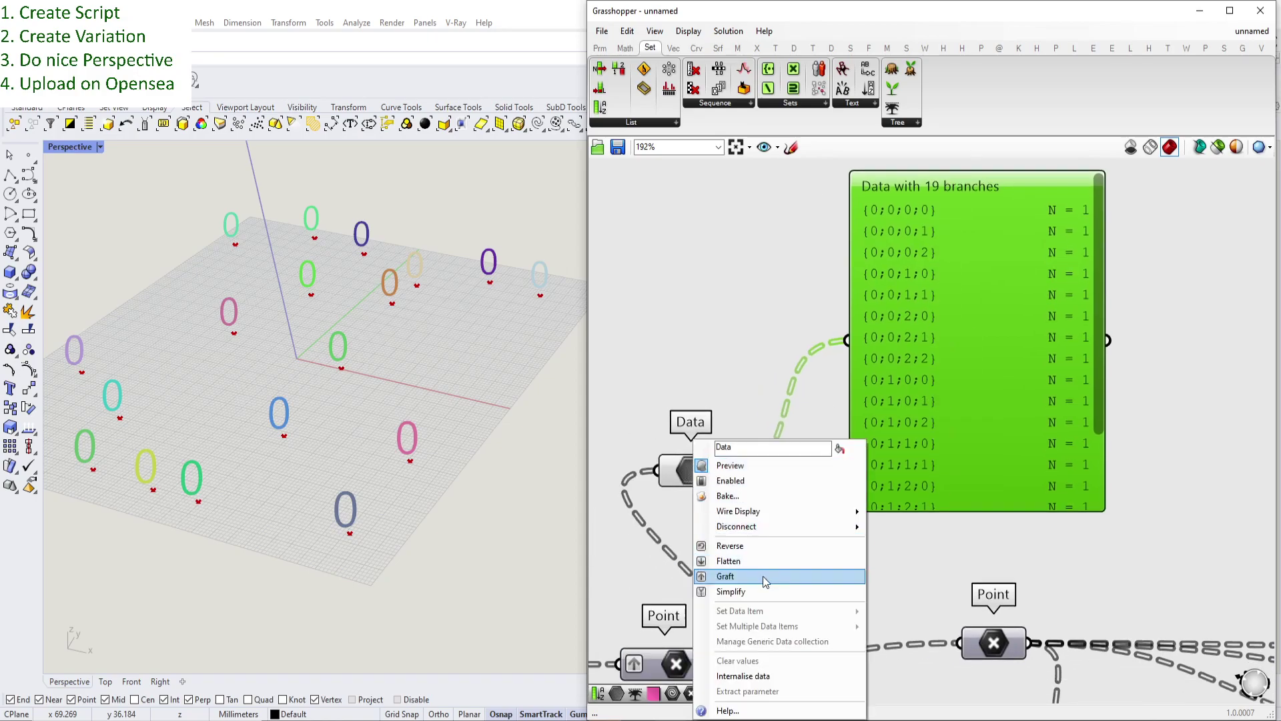
pyautogui.click(763, 575)
# - Add a second Data parameter between the grafted Data parameter and the Param Viewer, and graft it too
pyautogui.doubleClick(742, 390)
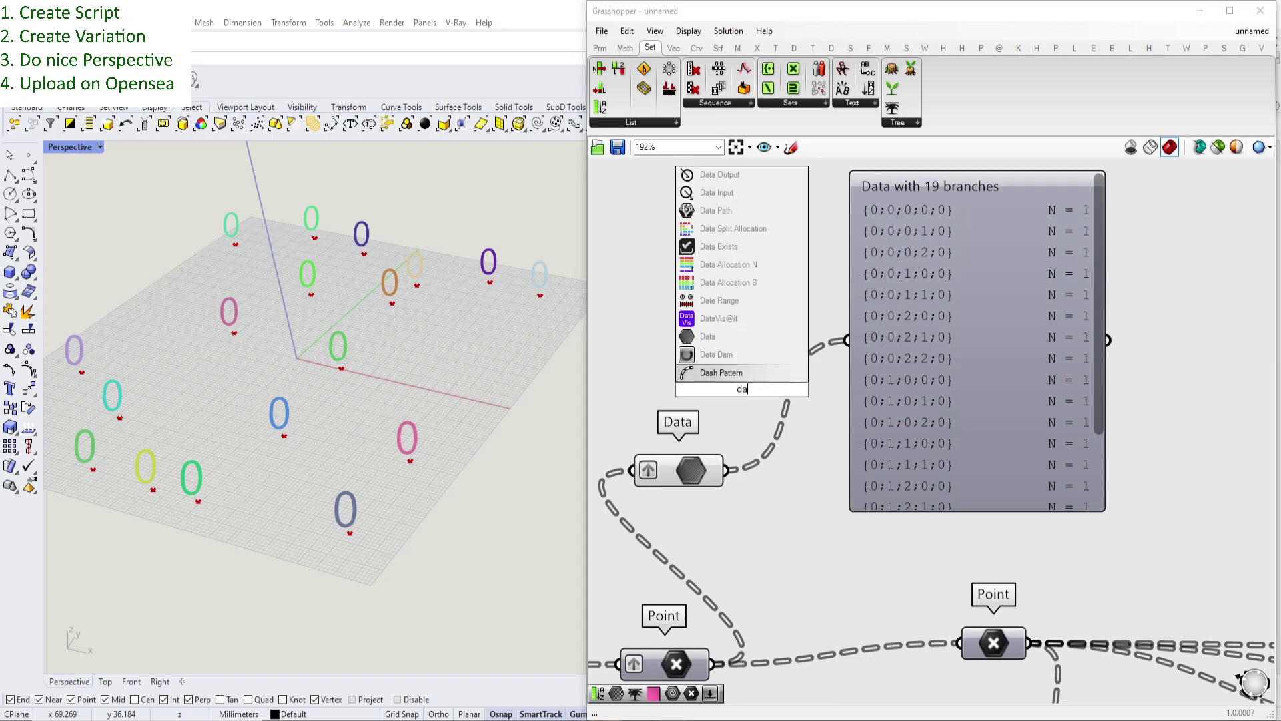
pyautogui.write('data')
pyautogui.click(751, 372)
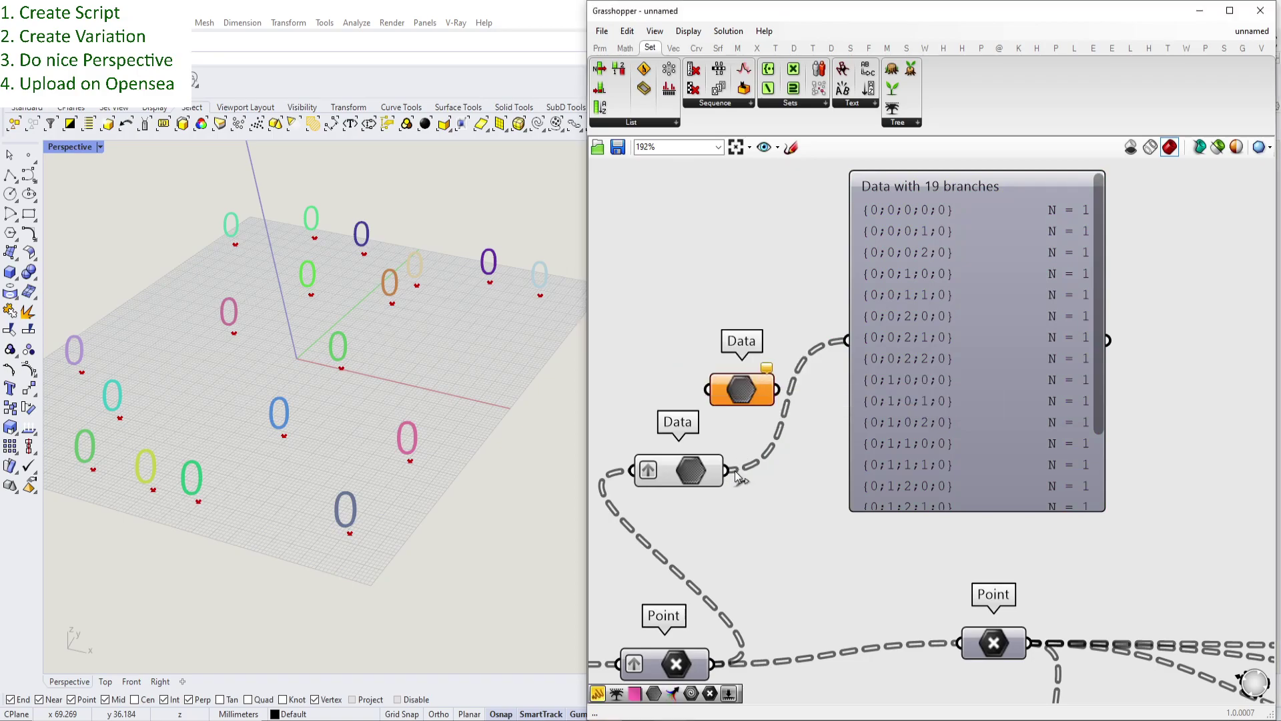
pyautogui.moveTo(728, 470); pyautogui.dragTo(848, 340)
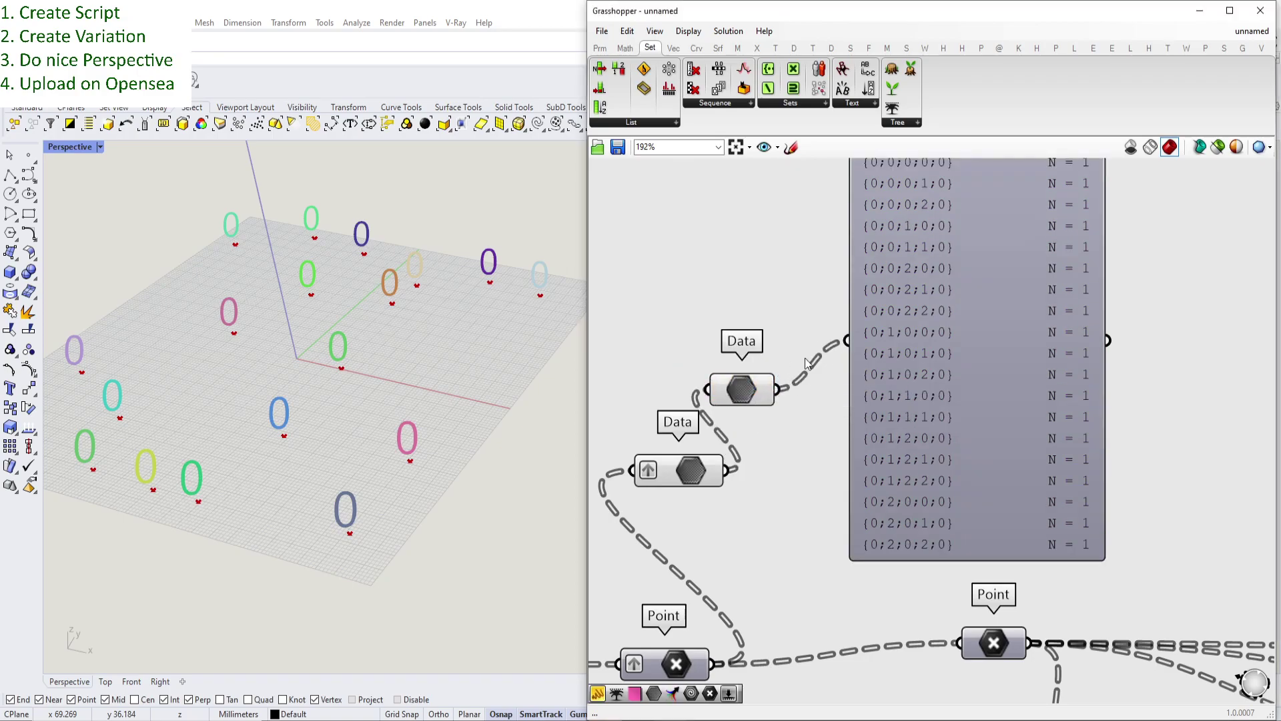
pyautogui.scroll(-1, 889, 407)
pyautogui.moveTo(889, 400); pyautogui.dragTo(896, 374)
pyautogui.moveTo(765, 432); pyautogui.dragTo(763, 449, button='right')
pyautogui.rightClick(750, 455)
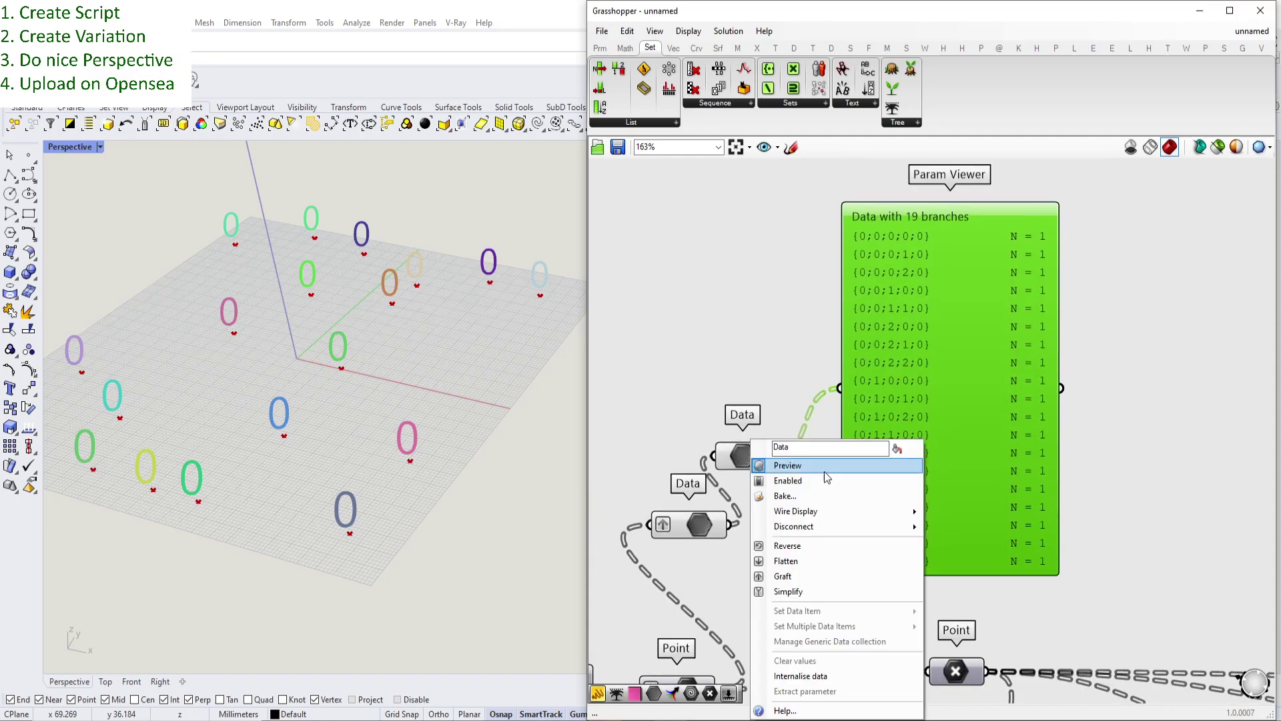
pyautogui.click(783, 576)
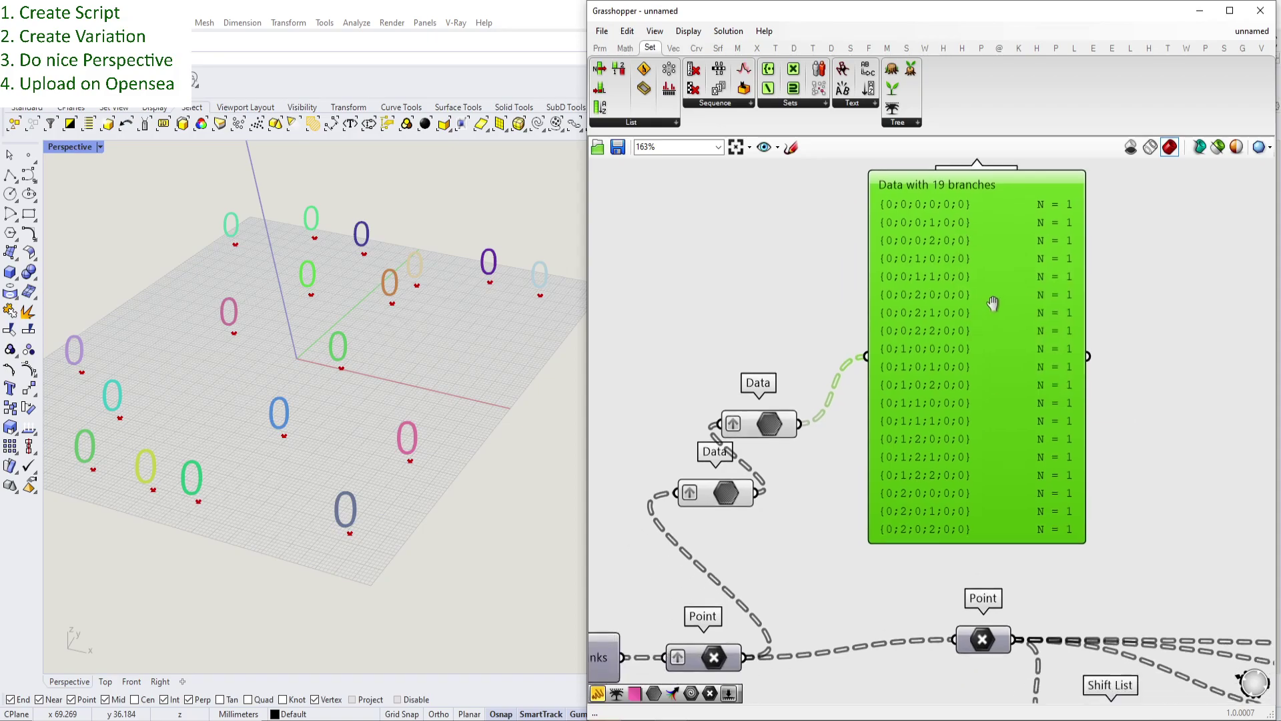
# - Duplicate the Trim Tree component with its number slider and place the copy above the two grafted Data parameters
pyautogui.scroll(-4, 982, 371)
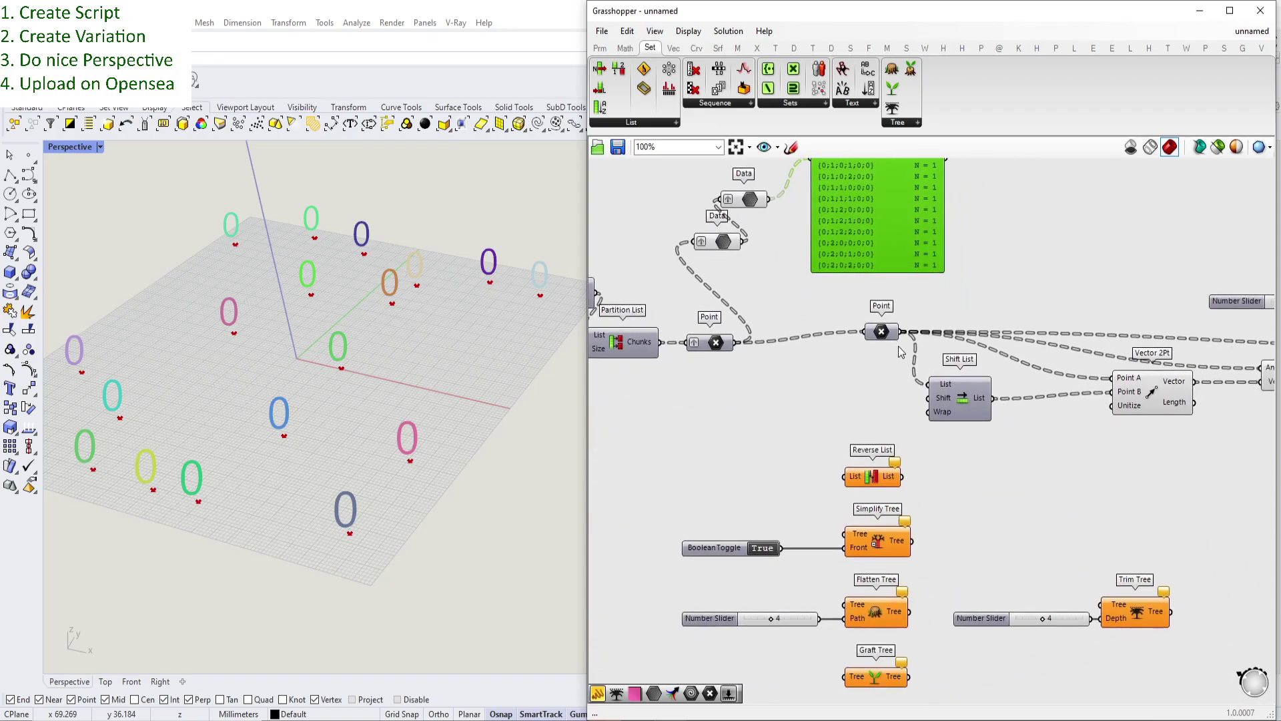
pyautogui.moveTo(847, 194); pyautogui.dragTo(890, 351, button='right')
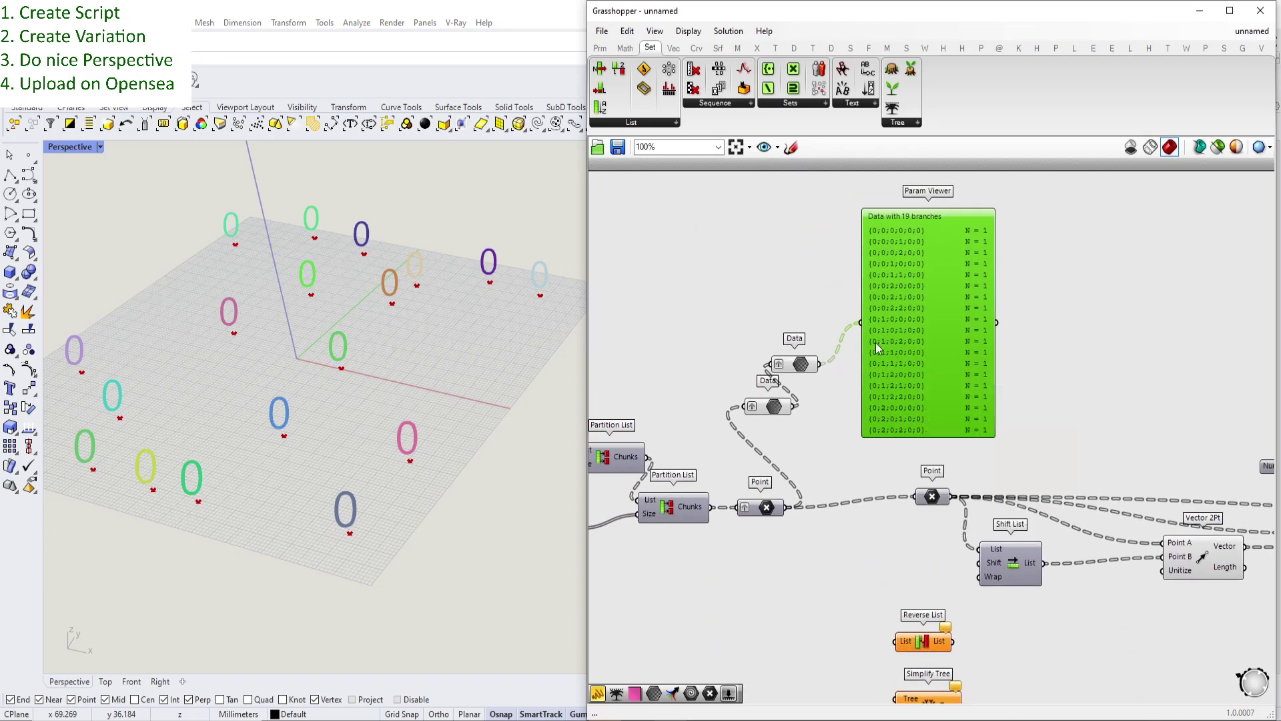
pyautogui.moveTo(952, 567); pyautogui.dragTo(881, 346, button='right')
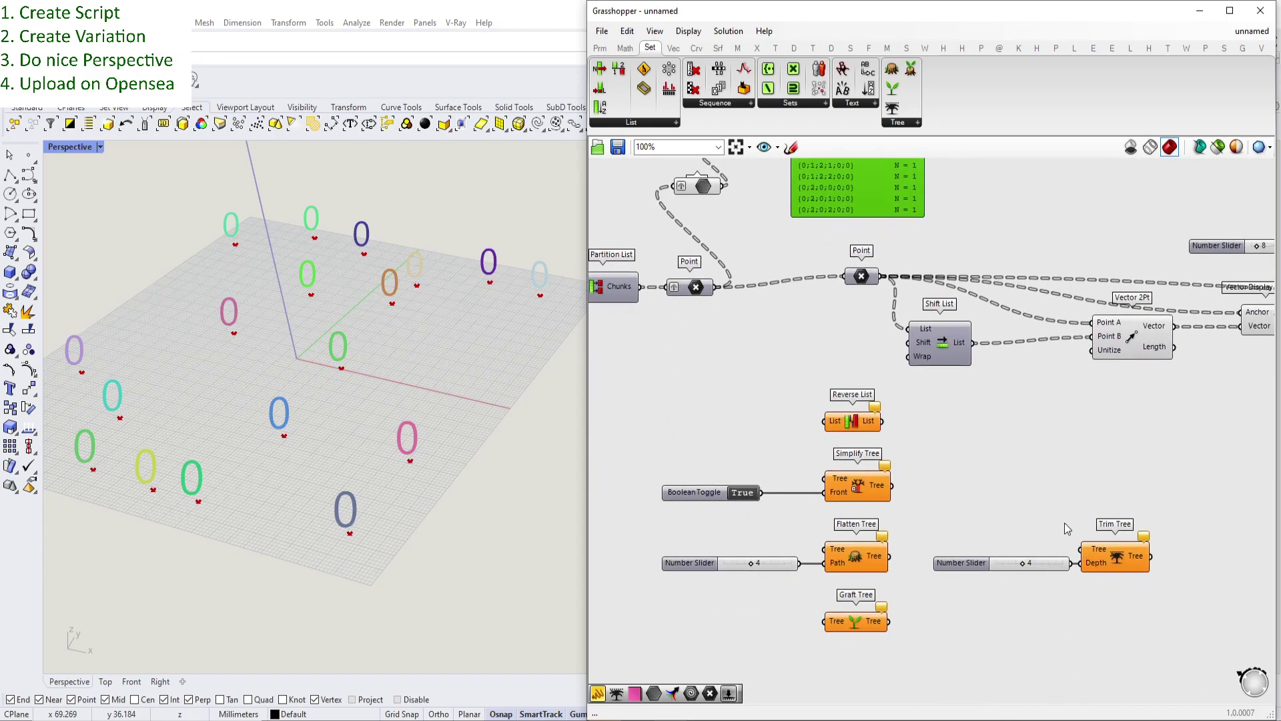
pyautogui.moveTo(1084, 584); pyautogui.dragTo(1094, 612, button='right')
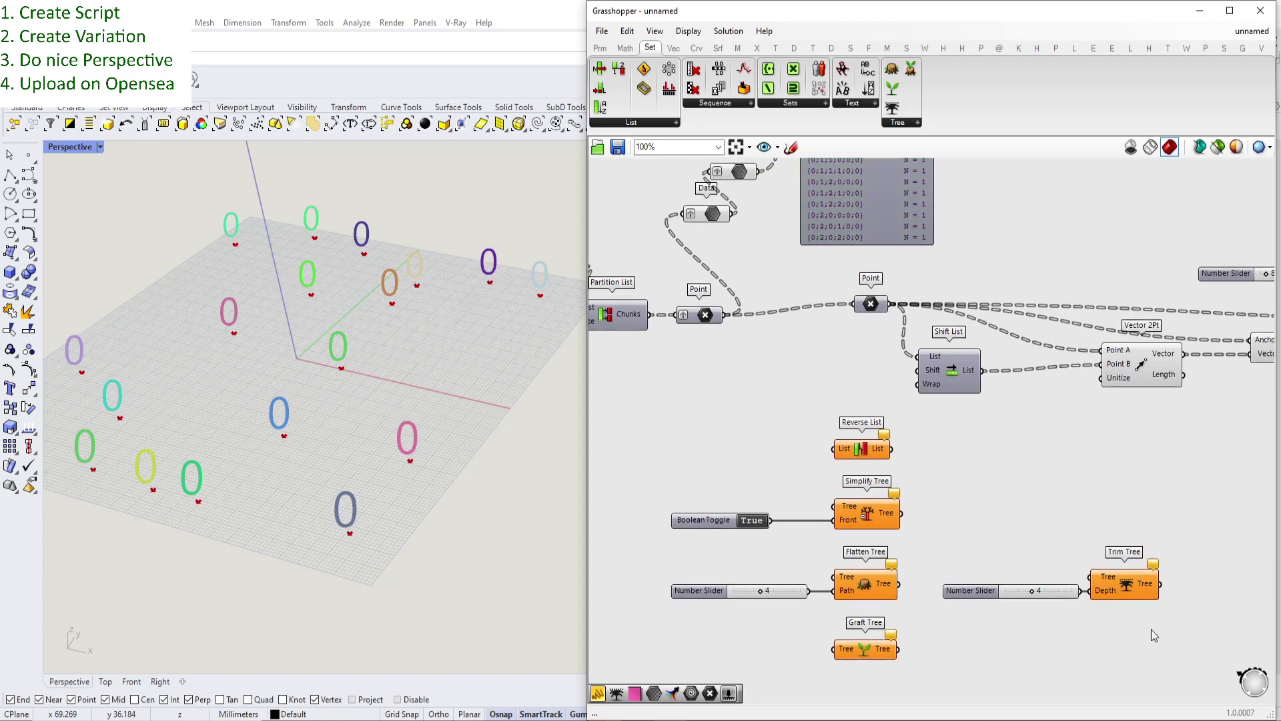
pyautogui.moveTo(1152, 631); pyautogui.dragTo(1031, 534)
pyautogui.scroll(-1, 1048, 550)
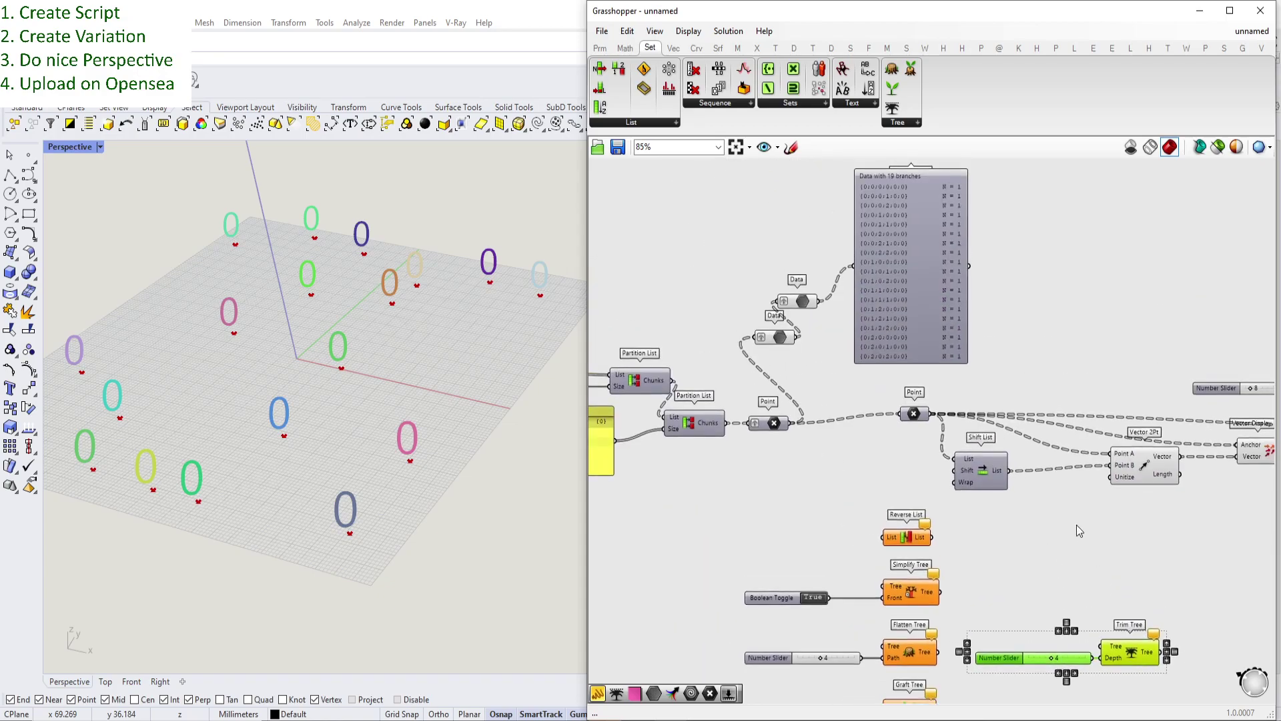
pyautogui.scroll(2, 859, 262)
pyautogui.scroll(-2, 798, 291)
pyautogui.scroll(2, 884, 320)
pyautogui.scroll(-2, 795, 224)
pyautogui.scroll(2, 1059, 628)
pyautogui.moveTo(1059, 628); pyautogui.dragTo(1033, 544, button='right')
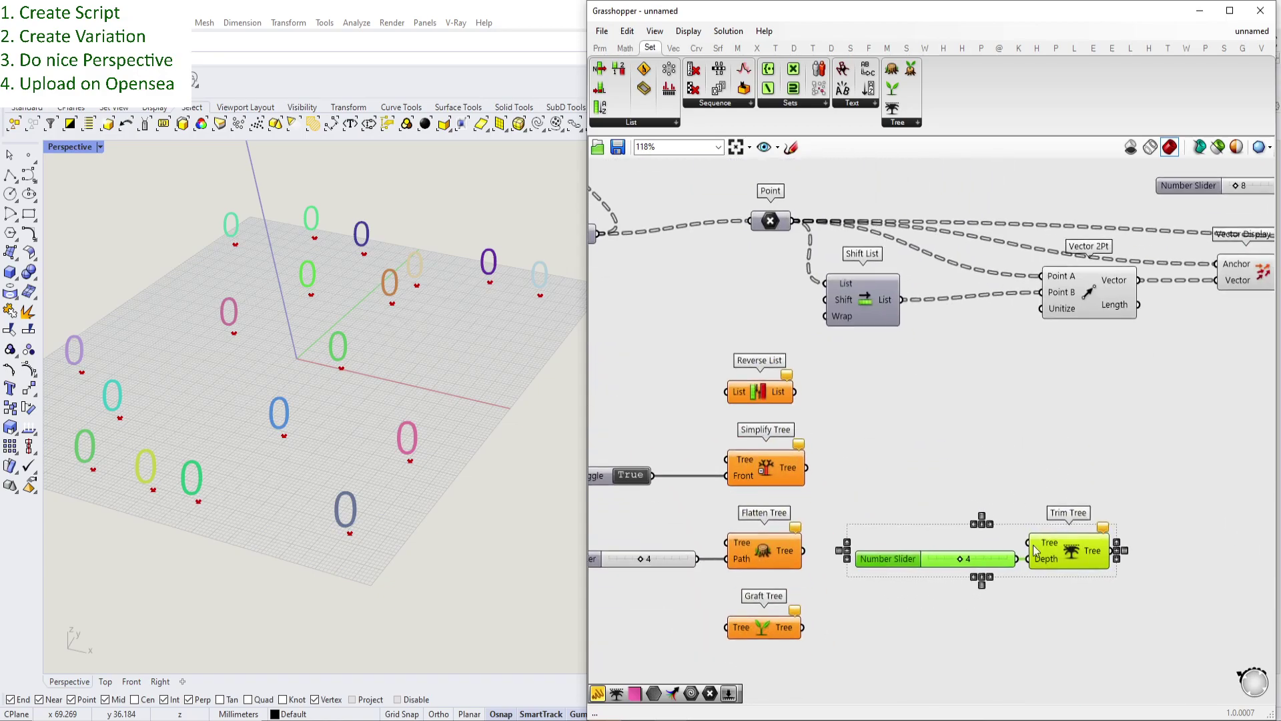
pyautogui.scroll(-3, 1073, 569)
pyautogui.keyDown('alt'); pyautogui.moveTo(1059, 563); pyautogui.dragTo(804, 239); pyautogui.keyUp('alt')
pyautogui.scroll(5, 871, 320)
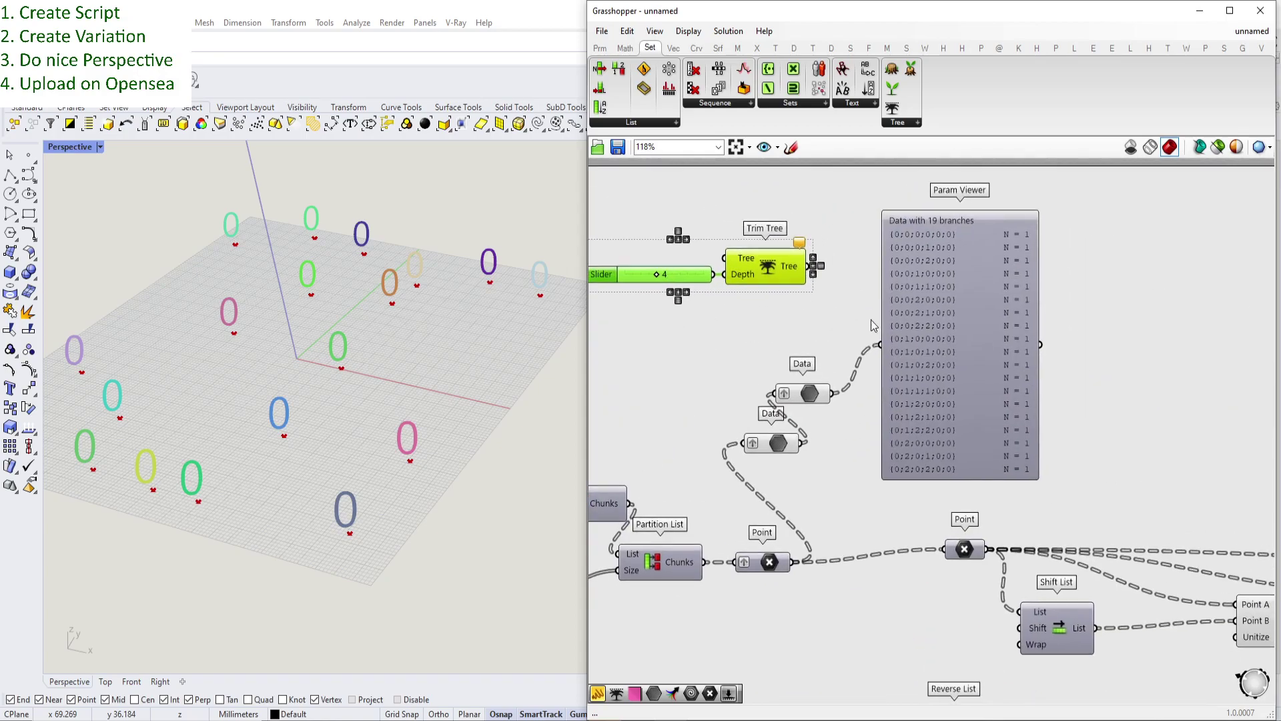
# - Move the Param Viewer away from the Data parameters and insert a third, ungrafted Data parameter before it
pyautogui.click(939, 350)
pyautogui.moveTo(939, 350); pyautogui.dragTo(1002, 333)
pyautogui.doubleClick(839, 443)
pyautogui.moveTo(850, 463); pyautogui.dragTo(846, 485, button='right')
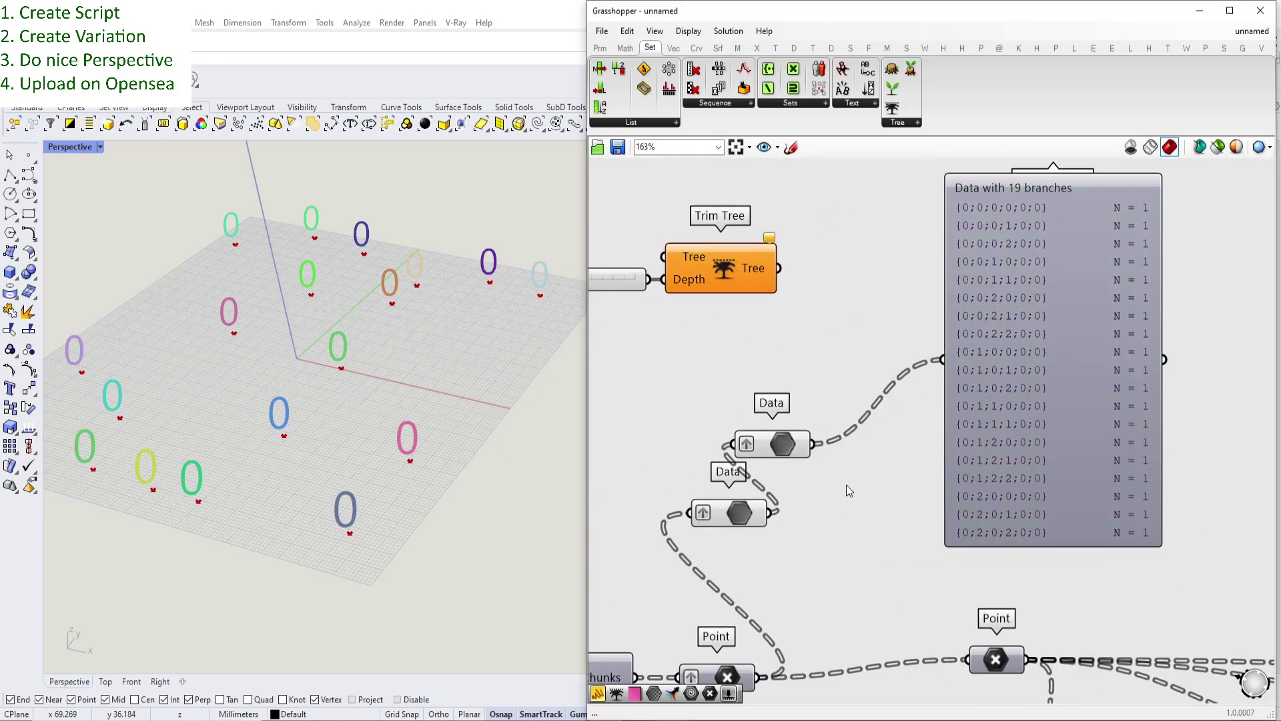
pyautogui.doubleClick(846, 491)
pyautogui.write('data')
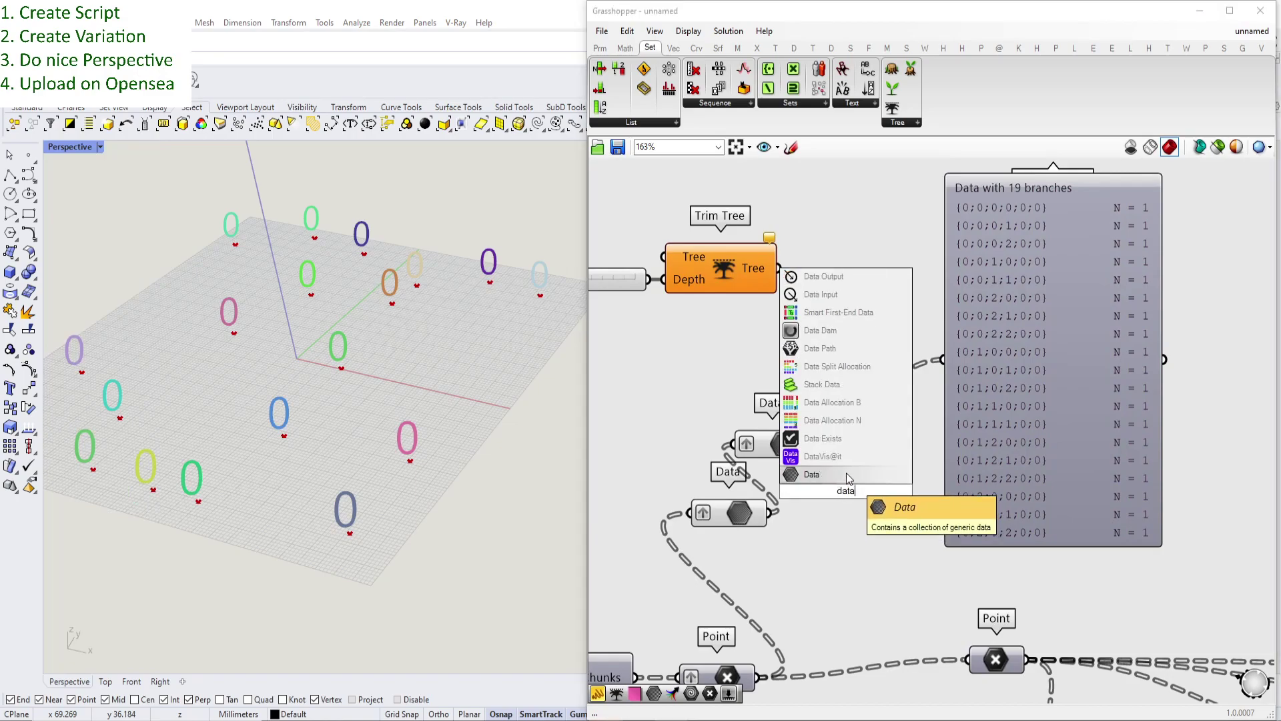
pyautogui.click(846, 472)
pyautogui.moveTo(813, 444)
pyautogui.mouseDown()
pyautogui.moveTo(816, 487)
pyautogui.moveTo(857, 430)
pyautogui.moveTo(843, 330)
pyautogui.moveTo(943, 359)
pyautogui.mouseUp()
pyautogui.moveTo(968, 360); pyautogui.dragTo(970, 390, button='right')
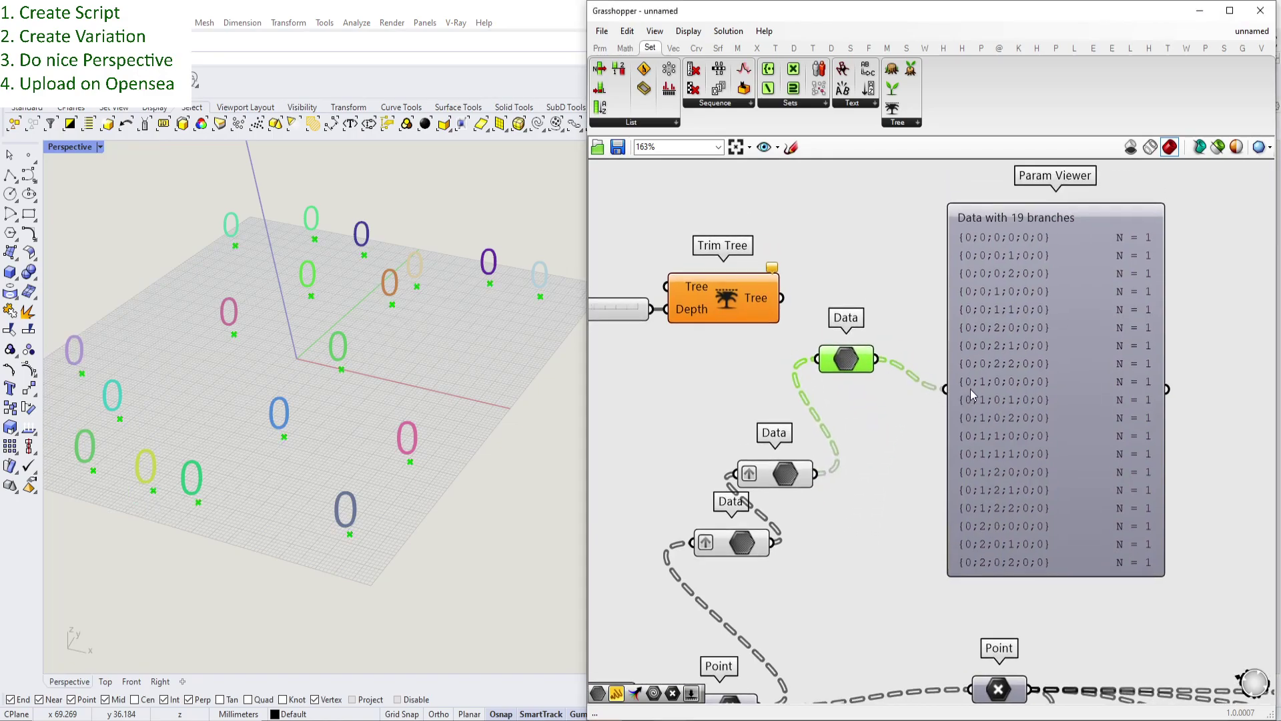
# - Wire the third Data parameter into the Tree input of the Trim Tree copy and arrange the components around it
pyautogui.moveTo(971, 390); pyautogui.dragTo(1002, 366)
pyautogui.moveTo(827, 320); pyautogui.dragTo(855, 327, button='right')
pyautogui.moveTo(775, 311); pyautogui.dragTo(881, 293)
pyautogui.moveTo(909, 366); pyautogui.dragTo(892, 288)
pyautogui.moveTo(821, 264); pyautogui.dragTo(826, 275, button='right')
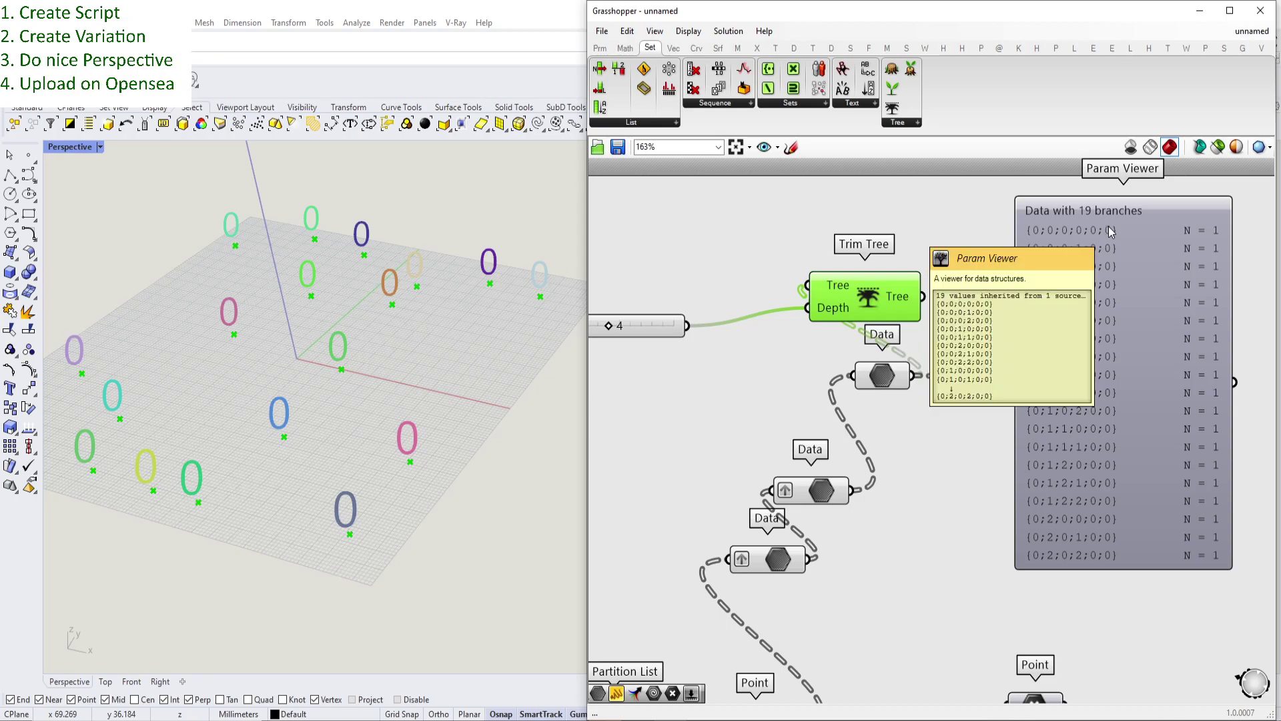
# - Set the Trim Tree's depth slider to 2 and wire the trimmed tree into the Param Viewer
pyautogui.moveTo(720, 310); pyautogui.dragTo(782, 302, button='right')
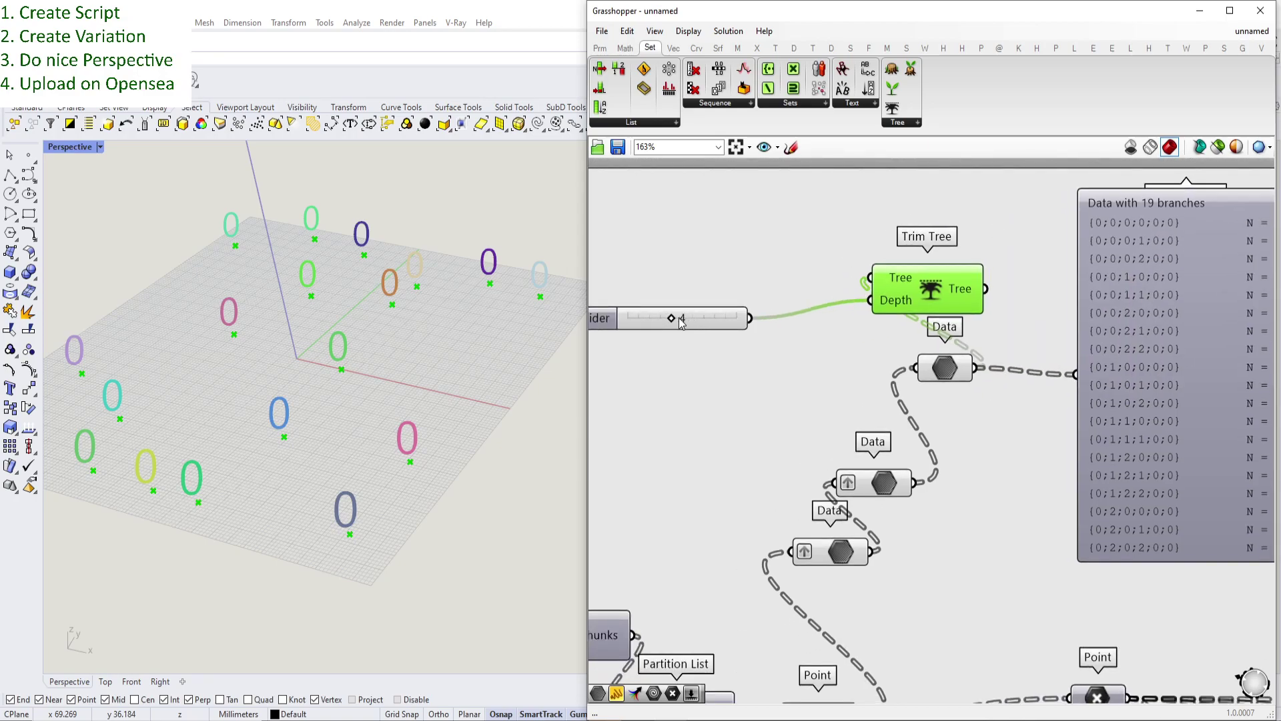
pyautogui.moveTo(982, 289); pyautogui.dragTo(908, 307, button='right')
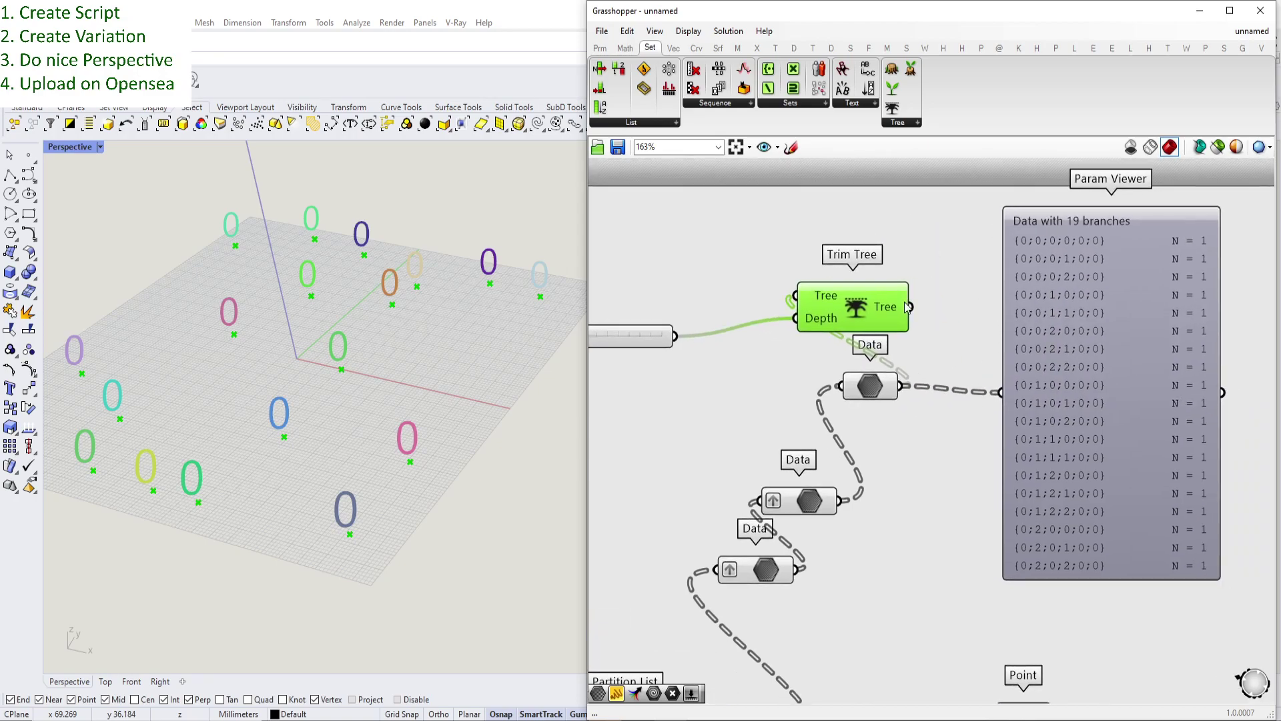
pyautogui.scroll(3, 1094, 241)
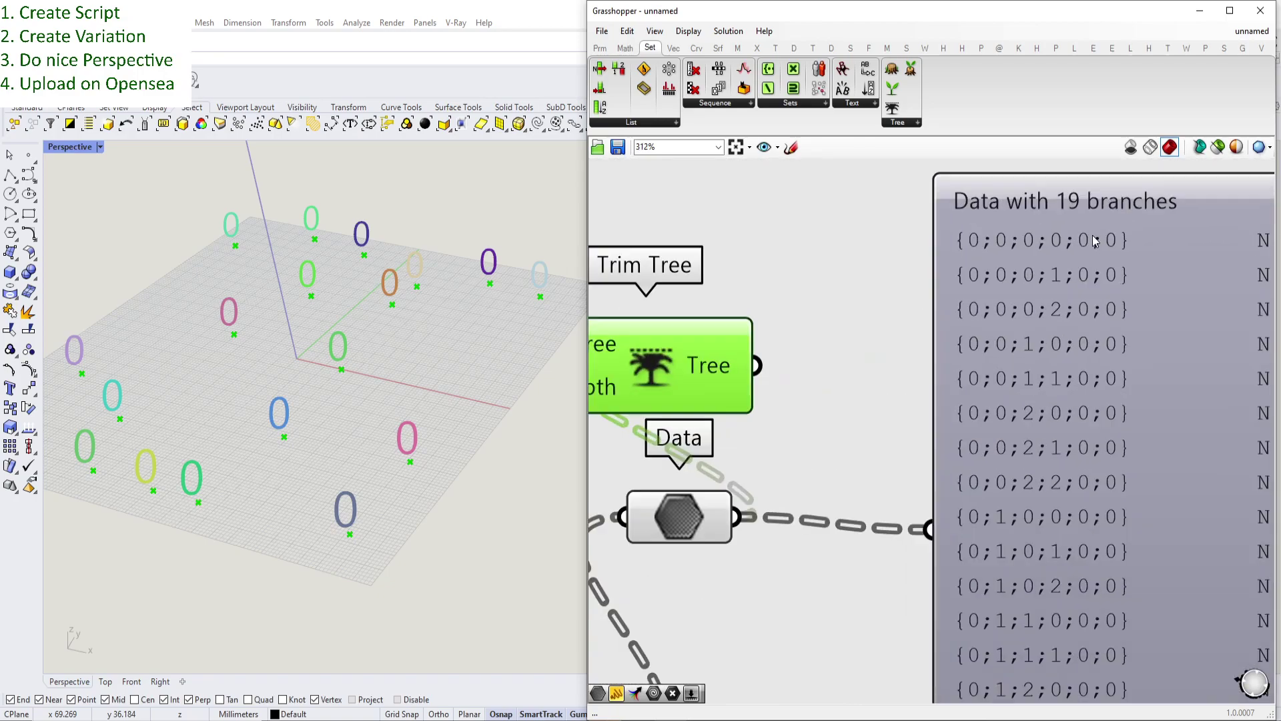
pyautogui.scroll(3, 1095, 242)
pyautogui.scroll(-7, 1073, 430)
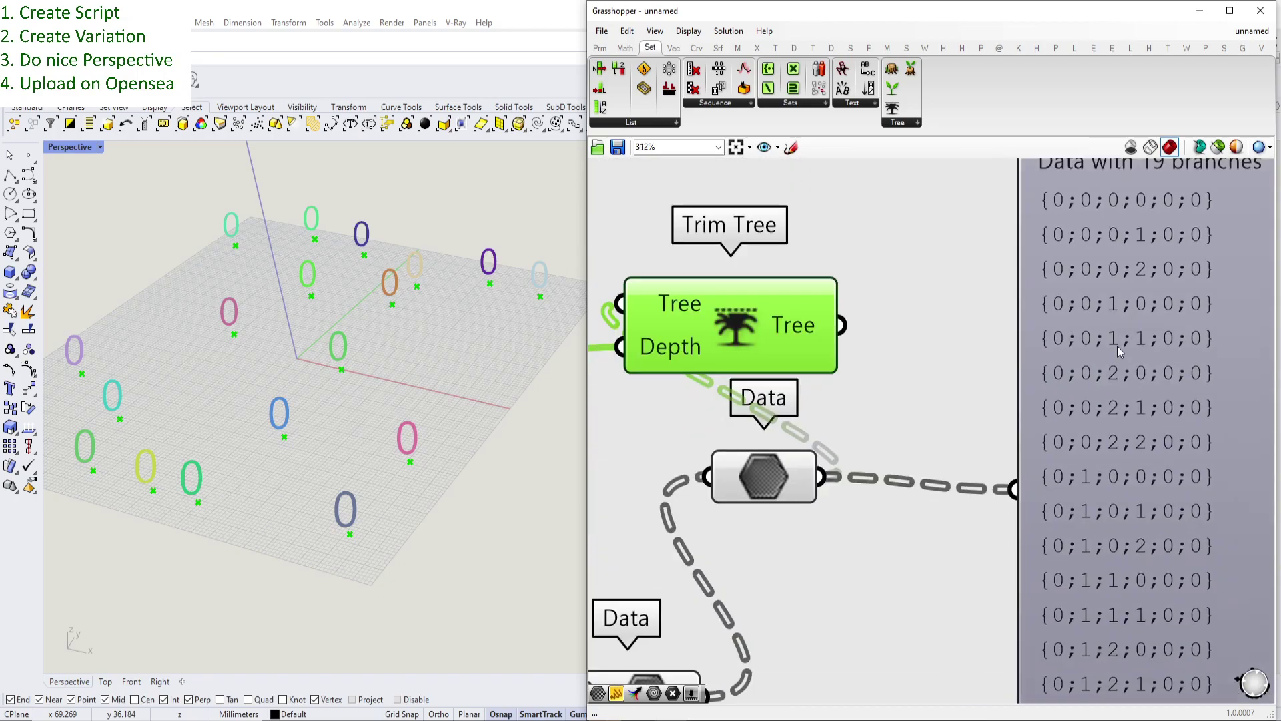
pyautogui.moveTo(961, 412); pyautogui.dragTo(961, 411)
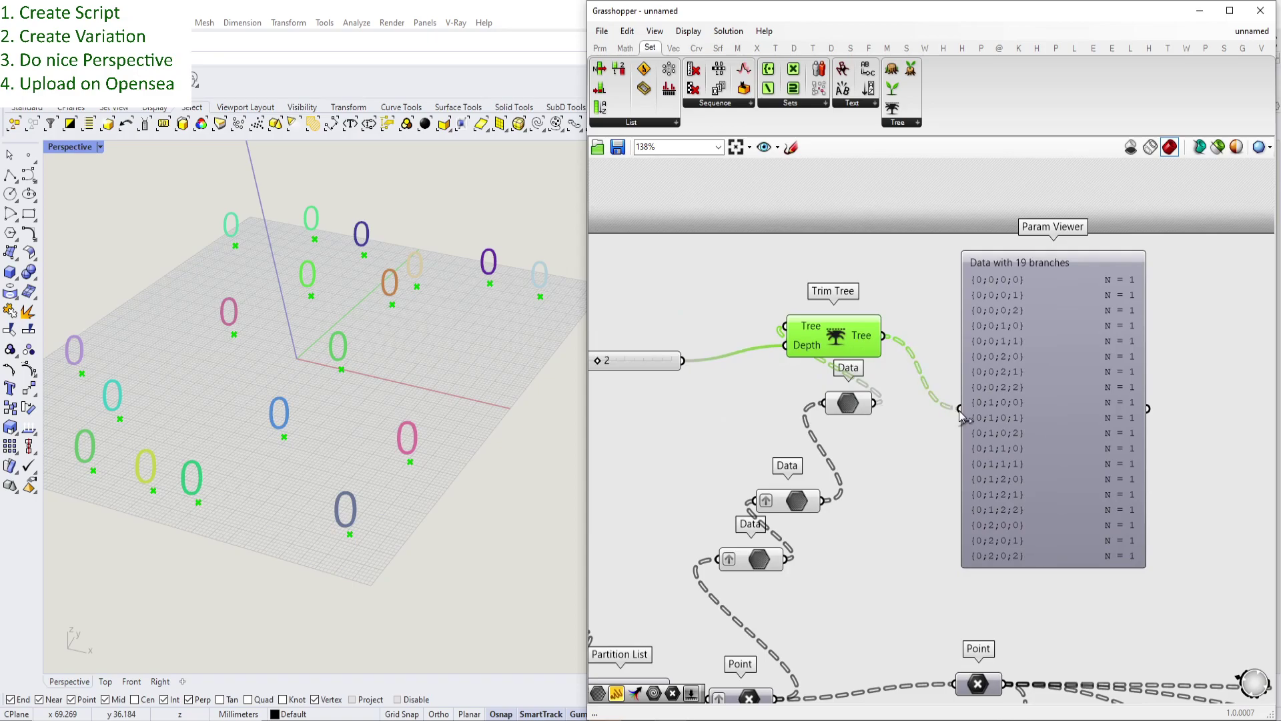
pyautogui.moveTo(784, 374); pyautogui.dragTo(789, 375, button='right')
pyautogui.moveTo(801, 353); pyautogui.dragTo(820, 351)
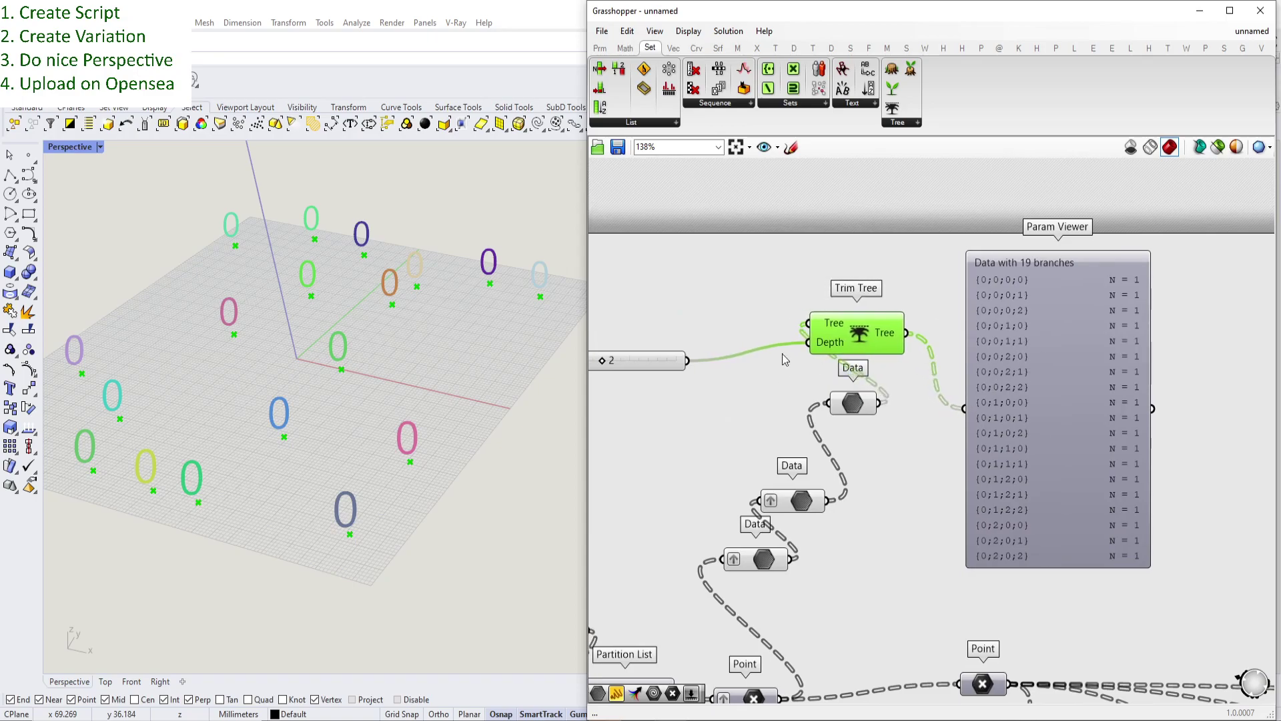
# - Set the Trim Tree's depth slider to 4 and compare the trimmed branches with the partitioned point data
pyautogui.moveTo(783, 359); pyautogui.dragTo(856, 362, button='right')
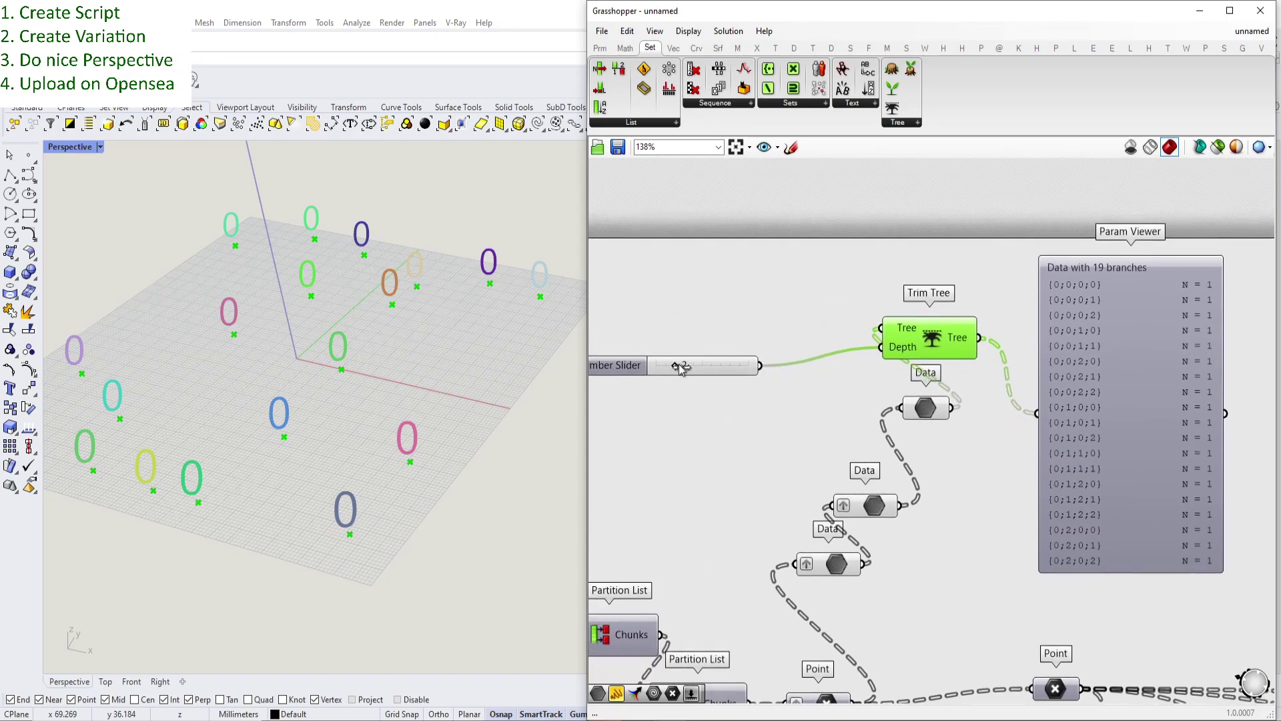
pyautogui.moveTo(675, 366); pyautogui.dragTo(694, 367)
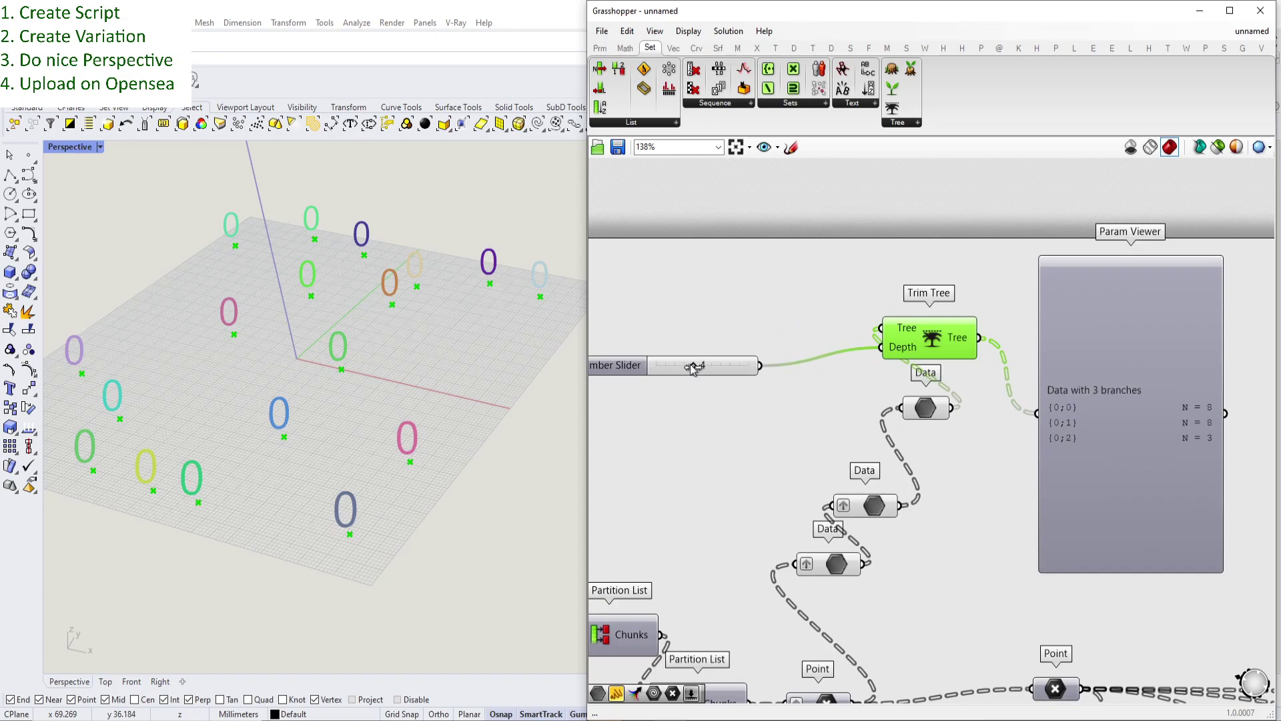
pyautogui.moveTo(914, 438); pyautogui.dragTo(910, 374, button='right')
pyautogui.moveTo(791, 605); pyautogui.dragTo(824, 525, button='right')
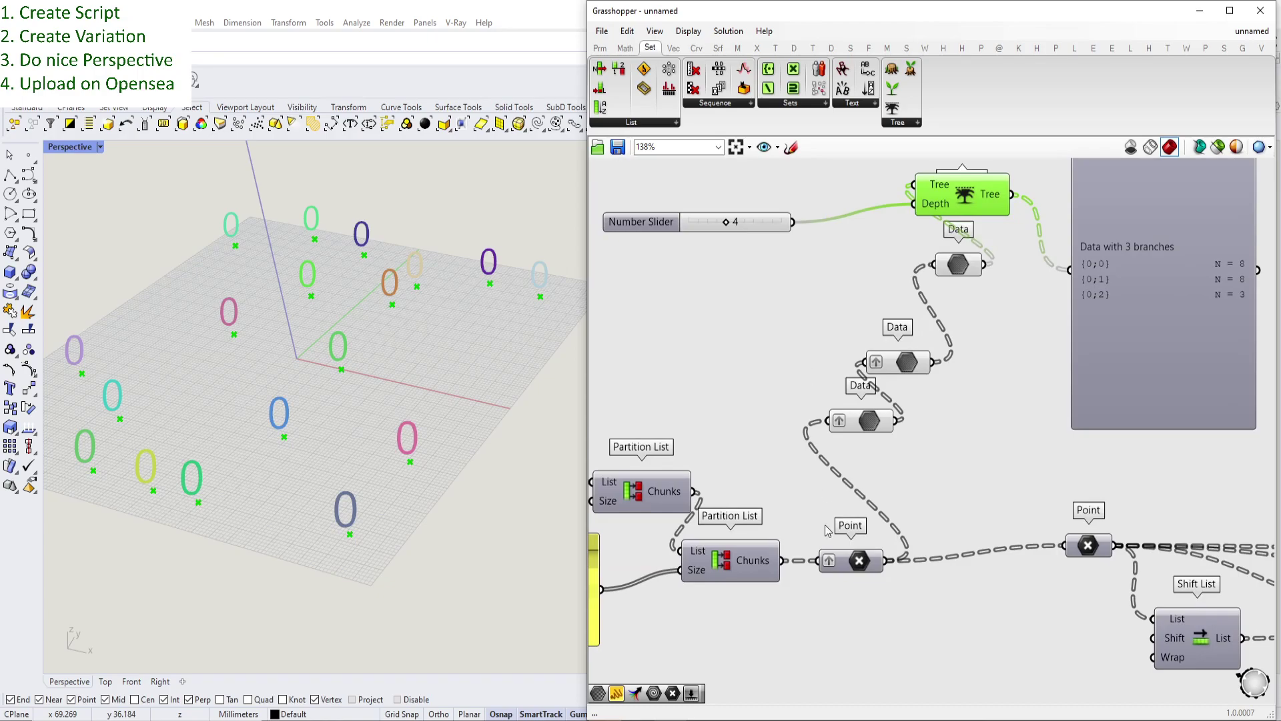
# - Set the Trim Tree's depth slider to 2 and review the branch paths in the Param Viewer
pyautogui.moveTo(758, 572); pyautogui.dragTo(786, 522, button='right')
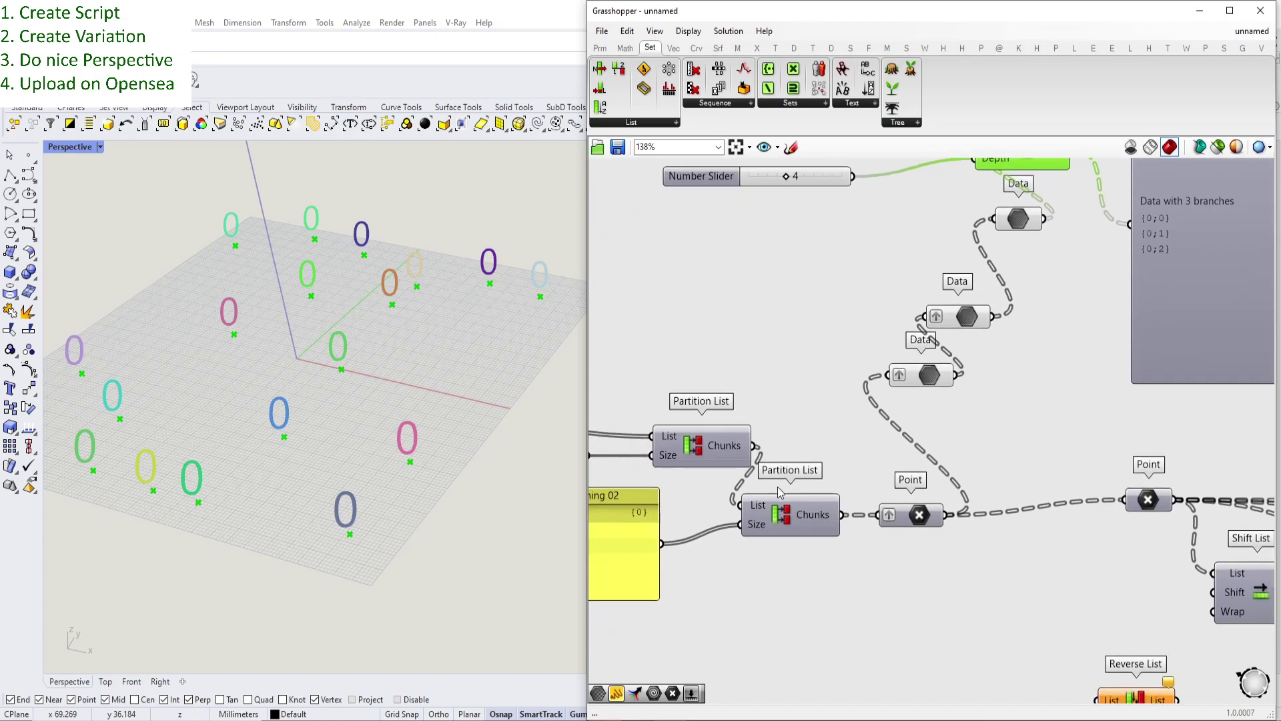
pyautogui.moveTo(664, 473); pyautogui.dragTo(833, 493, button='right')
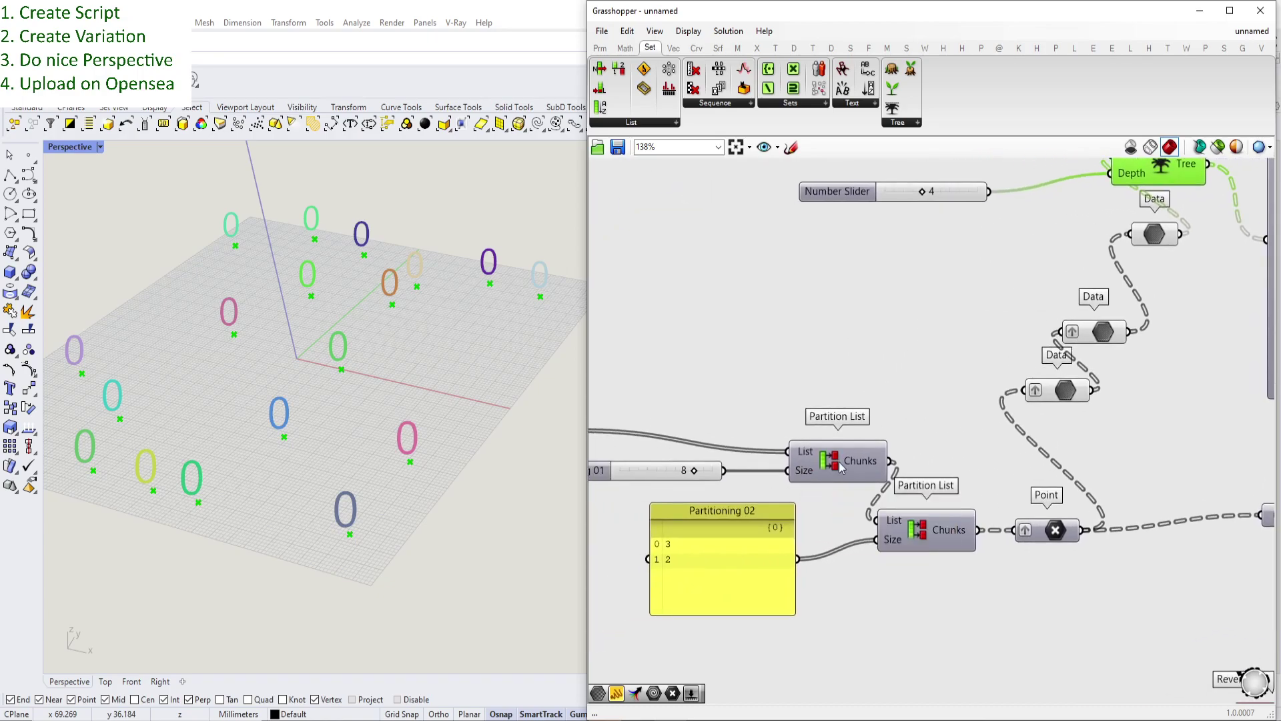
pyautogui.moveTo(929, 373); pyautogui.dragTo(801, 392, button='right')
pyautogui.scroll(-1, 859, 423)
pyautogui.scroll(-1, 861, 429)
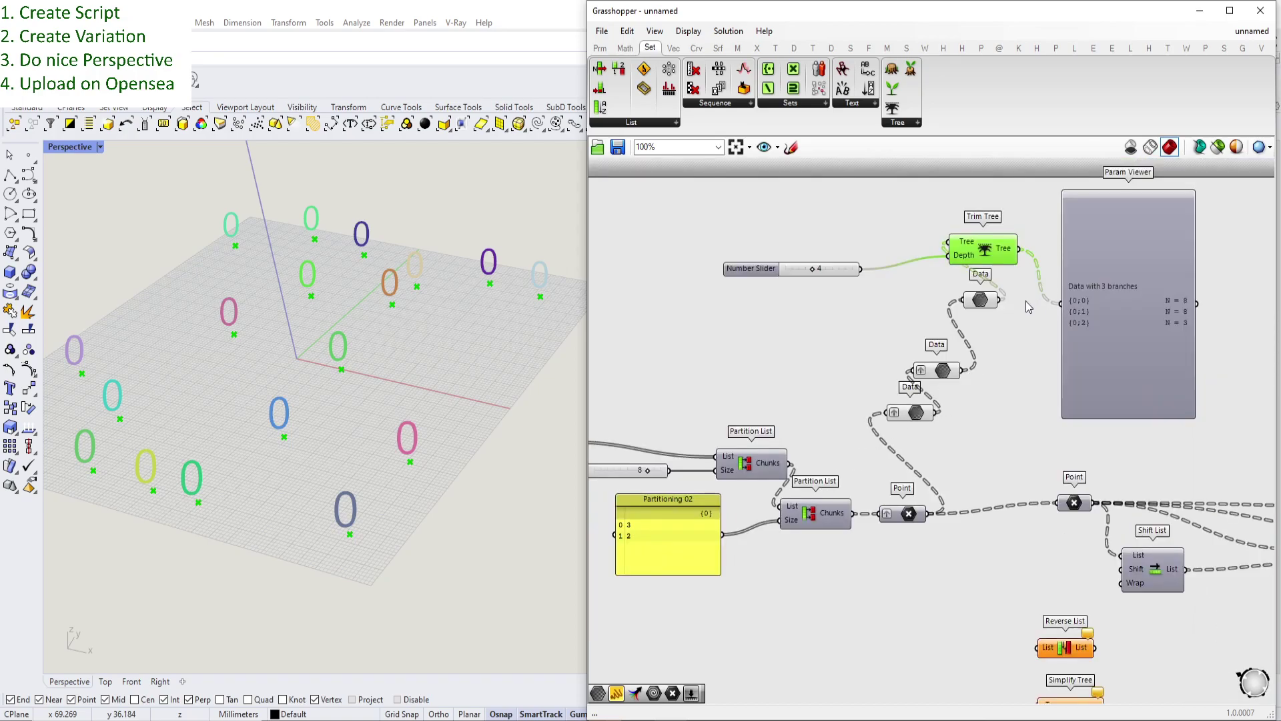
pyautogui.scroll(4, 1000, 301)
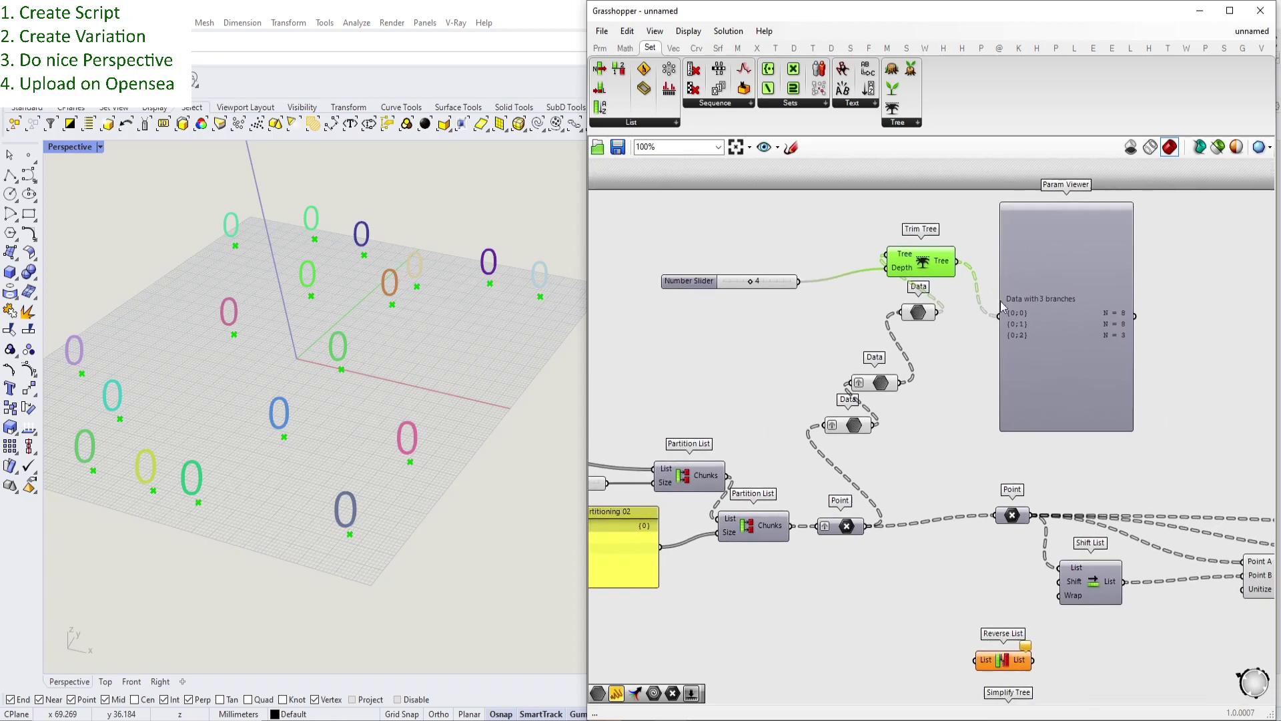
pyautogui.moveTo(755, 294); pyautogui.dragTo(749, 317, button='right')
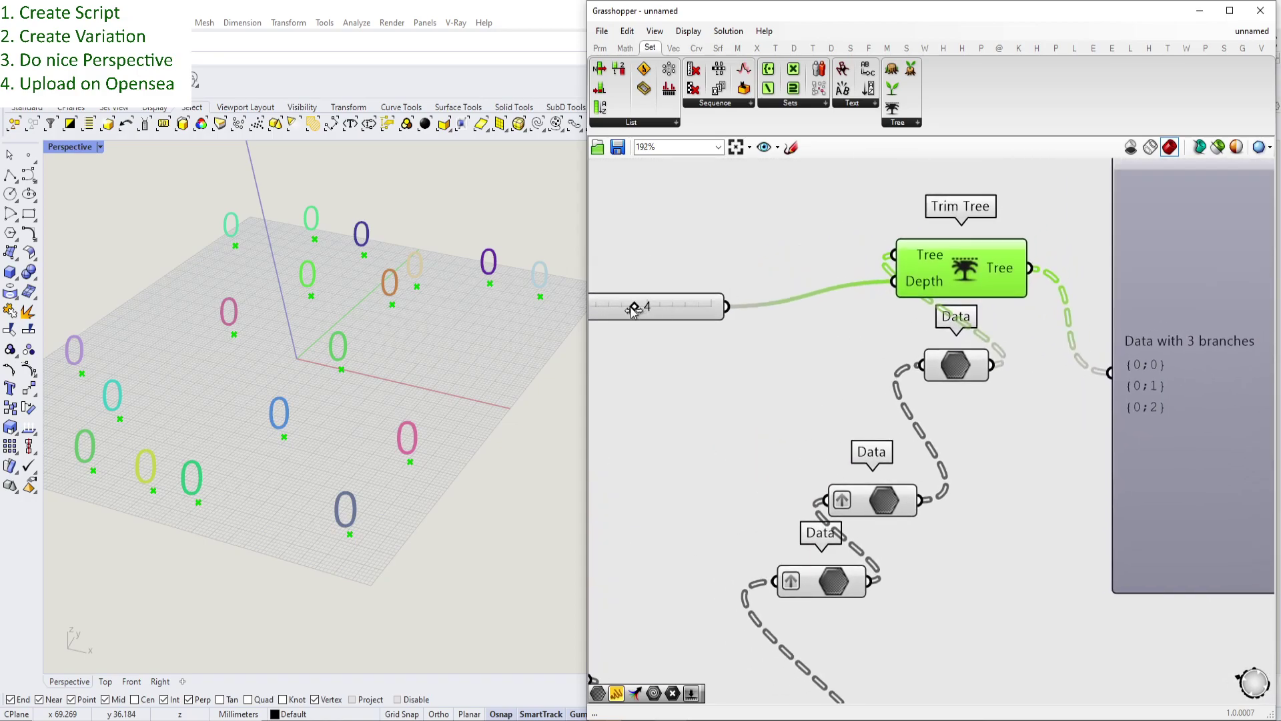
pyautogui.moveTo(635, 310); pyautogui.dragTo(608, 310)
pyautogui.moveTo(1190, 224); pyautogui.dragTo(1039, 295, button='right')
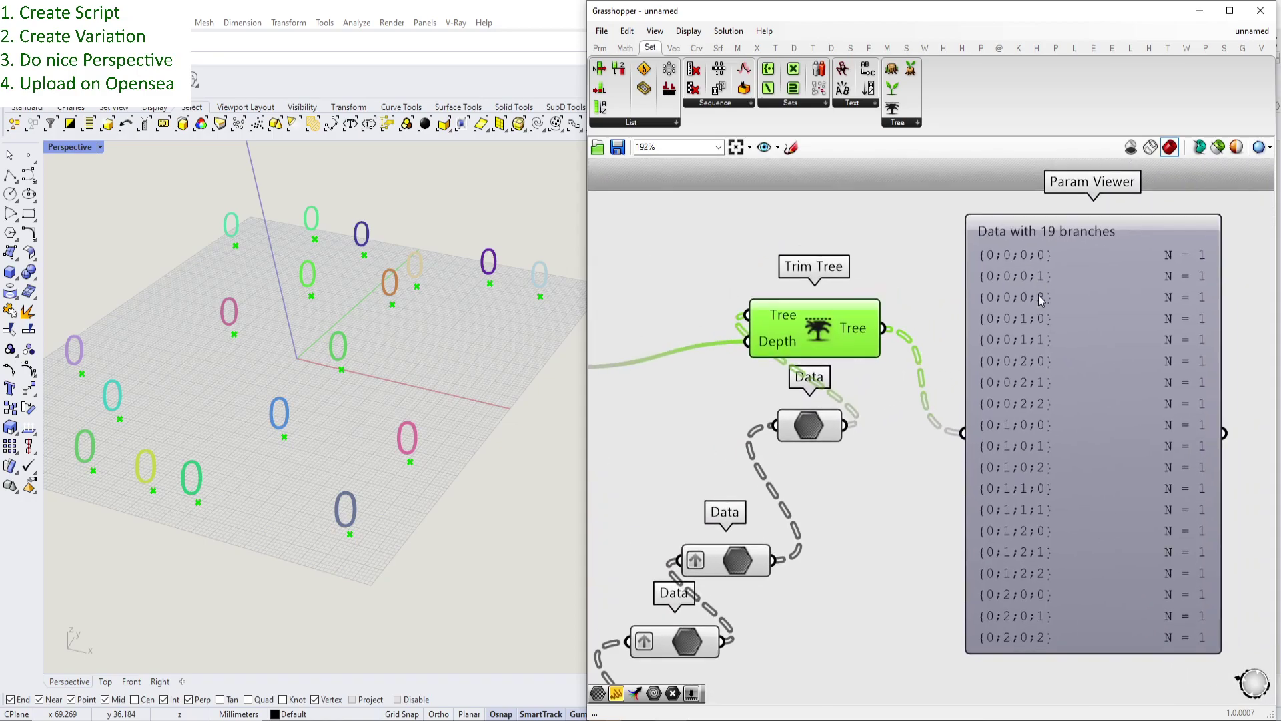
pyautogui.scroll(-1, 1049, 395)
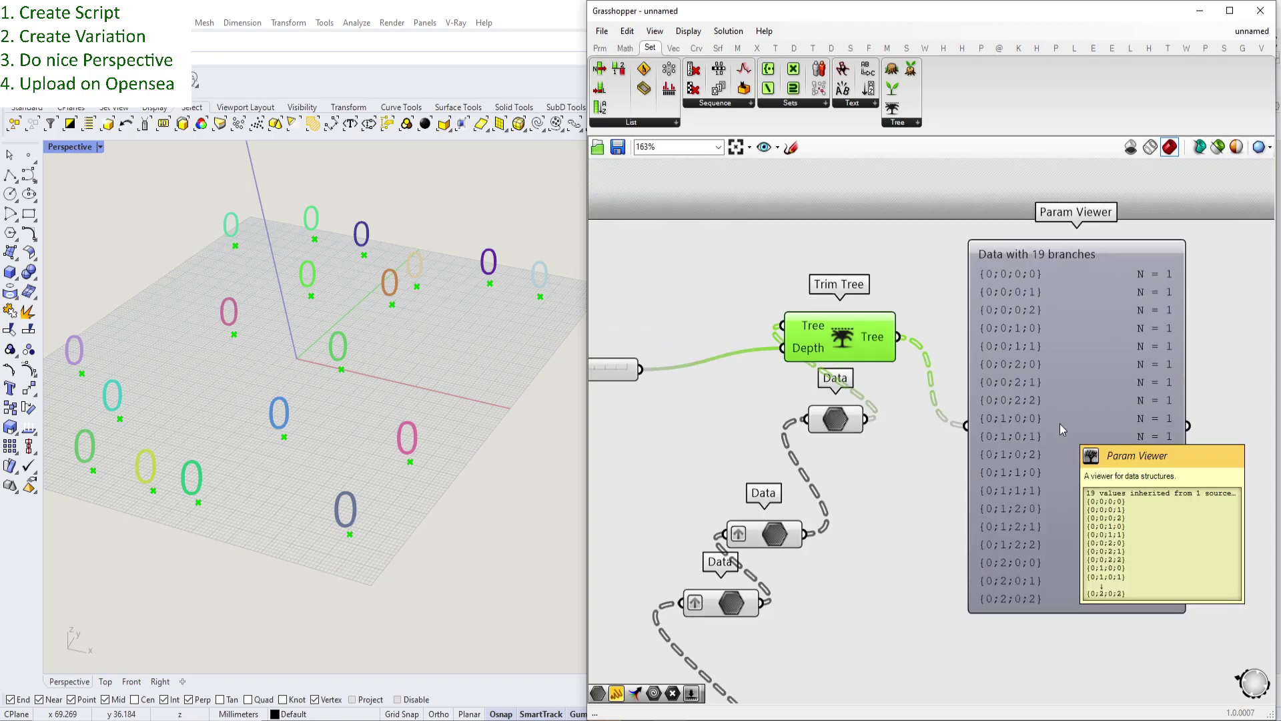
# - Switch the Param Viewer to its tree diagram and test Trim Tree depths of 5 and 4, ending at 2
pyautogui.doubleClick(1060, 423)
pyautogui.moveTo(706, 400); pyautogui.dragTo(808, 377, button='right')
pyautogui.moveTo(706, 359); pyautogui.dragTo(767, 367)
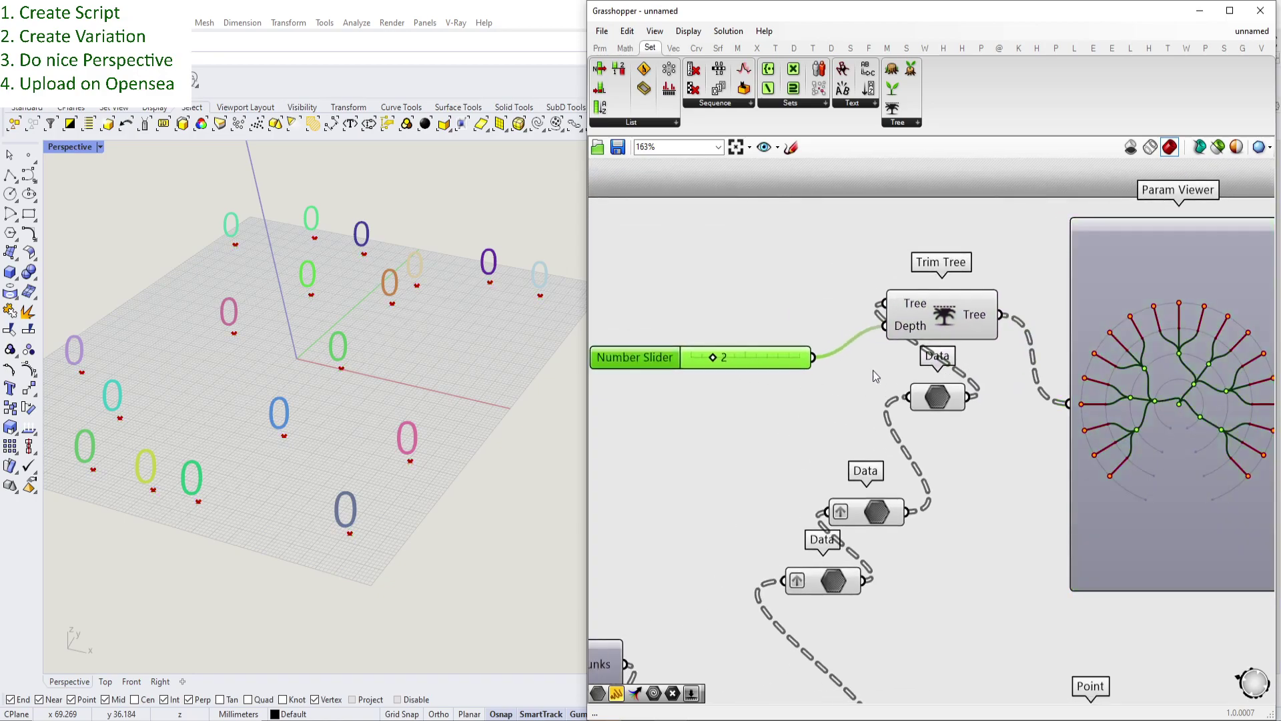
pyautogui.moveTo(768, 367); pyautogui.dragTo(692, 359, button='right')
pyautogui.moveTo(645, 360); pyautogui.dragTo(678, 359)
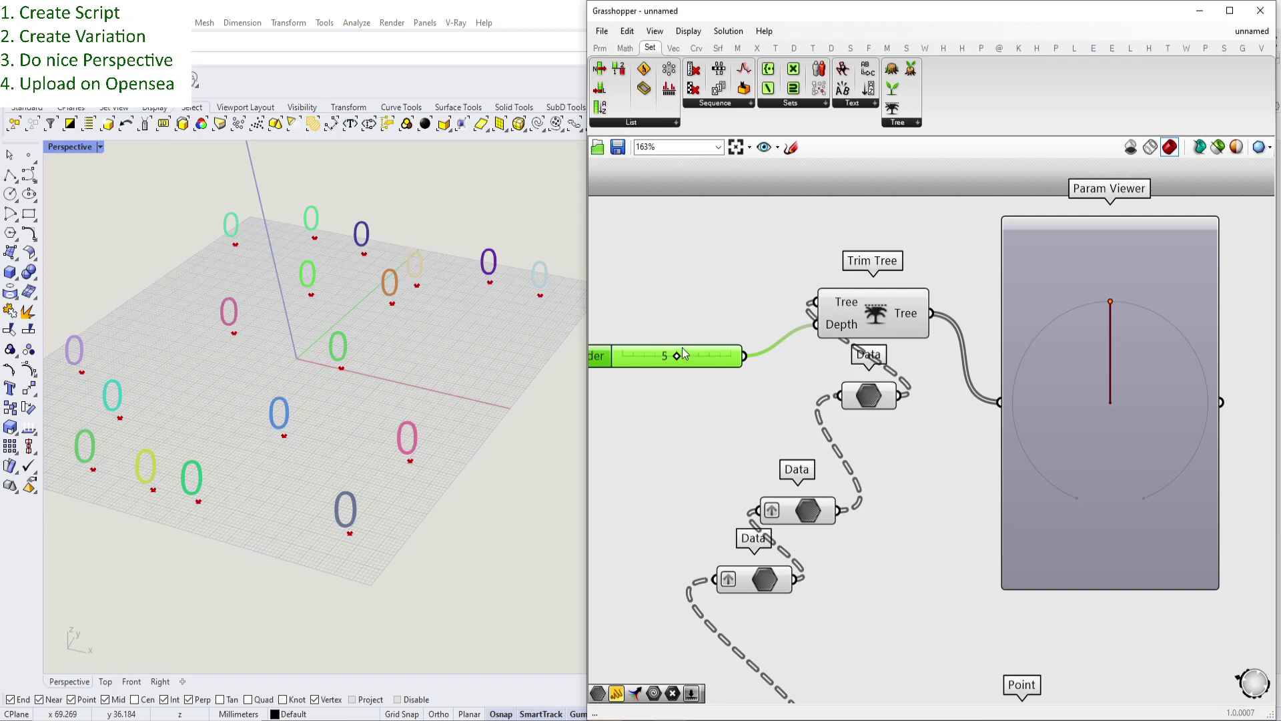
pyautogui.moveTo(677, 356); pyautogui.dragTo(669, 359)
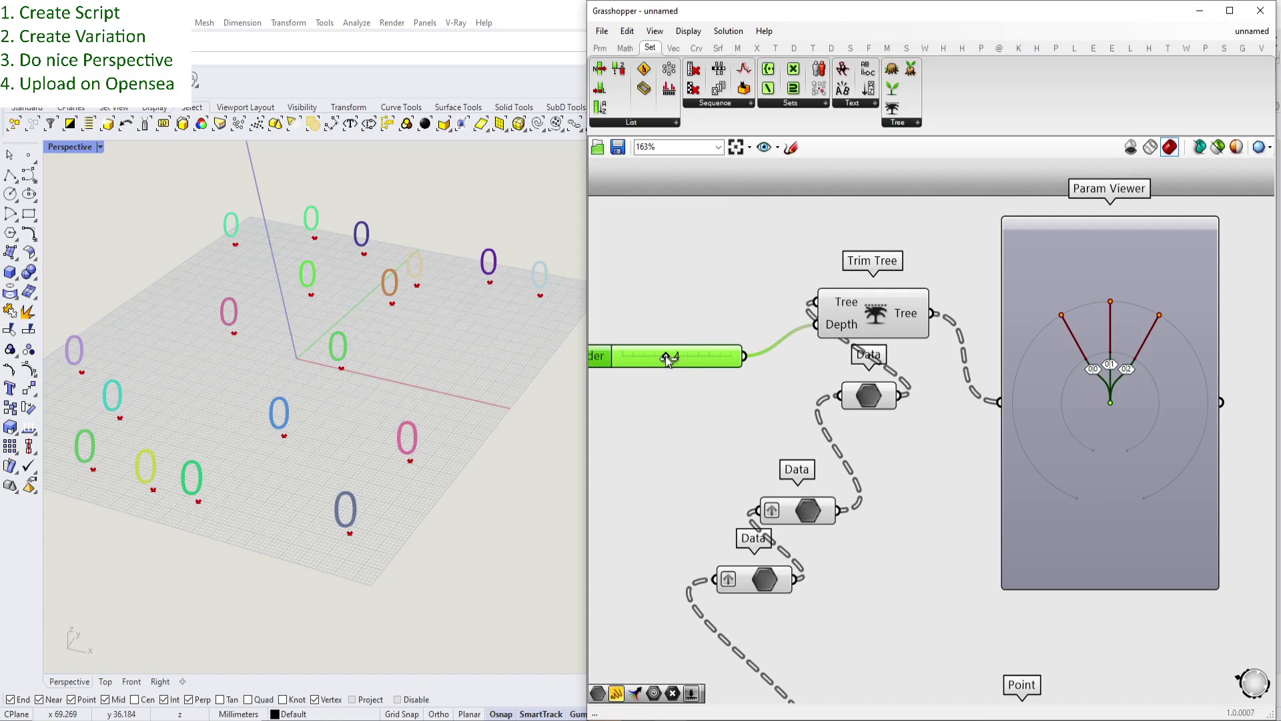
pyautogui.moveTo(667, 358); pyautogui.dragTo(650, 357)
# - Wire the Trim Tree output into the Point parameter that feeds Shift List and Vector 2Pt
pyautogui.scroll(-3, 849, 327)
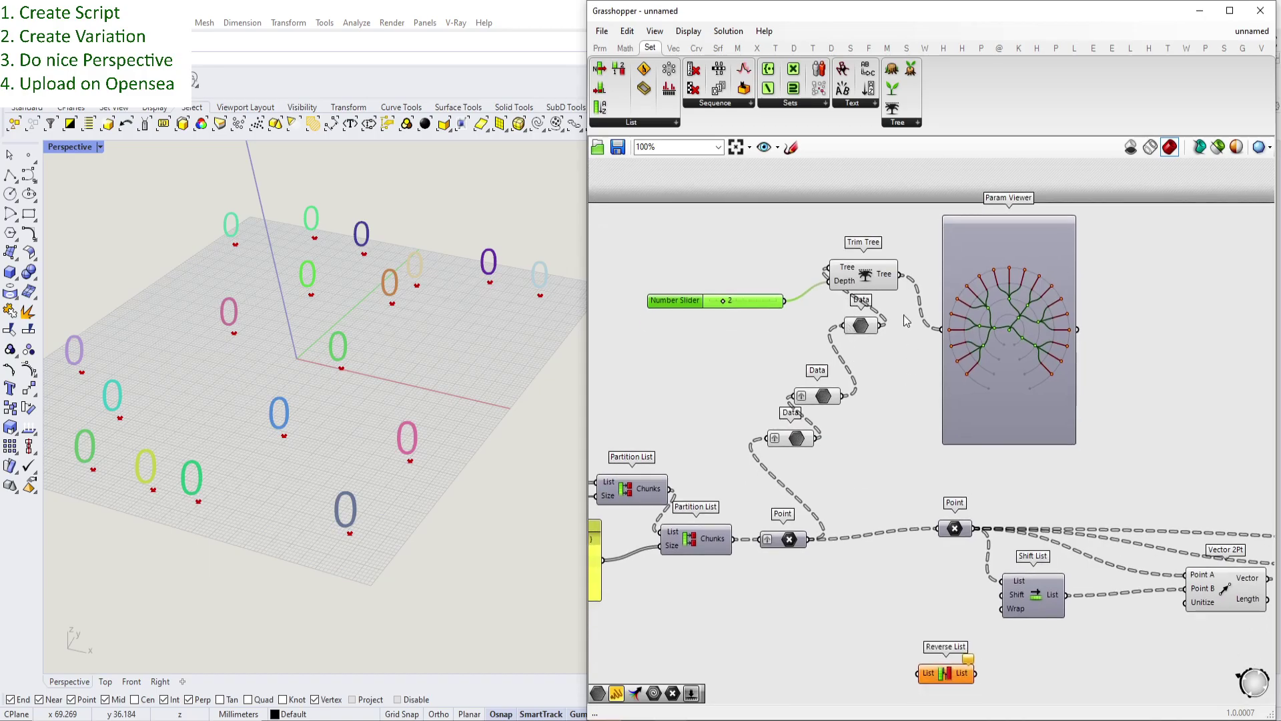
pyautogui.moveTo(900, 275); pyautogui.dragTo(939, 528)
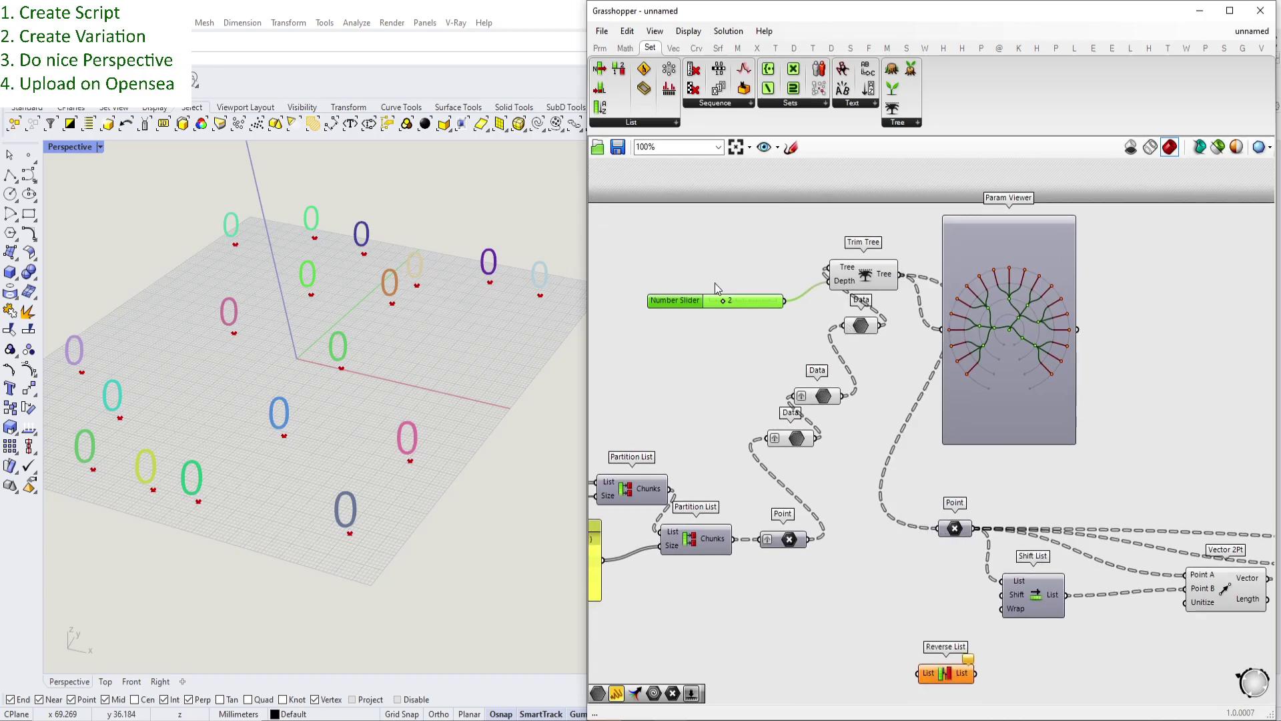
pyautogui.scroll(3, 720, 301)
pyautogui.moveTo(1035, 515); pyautogui.dragTo(942, 456, button='right')
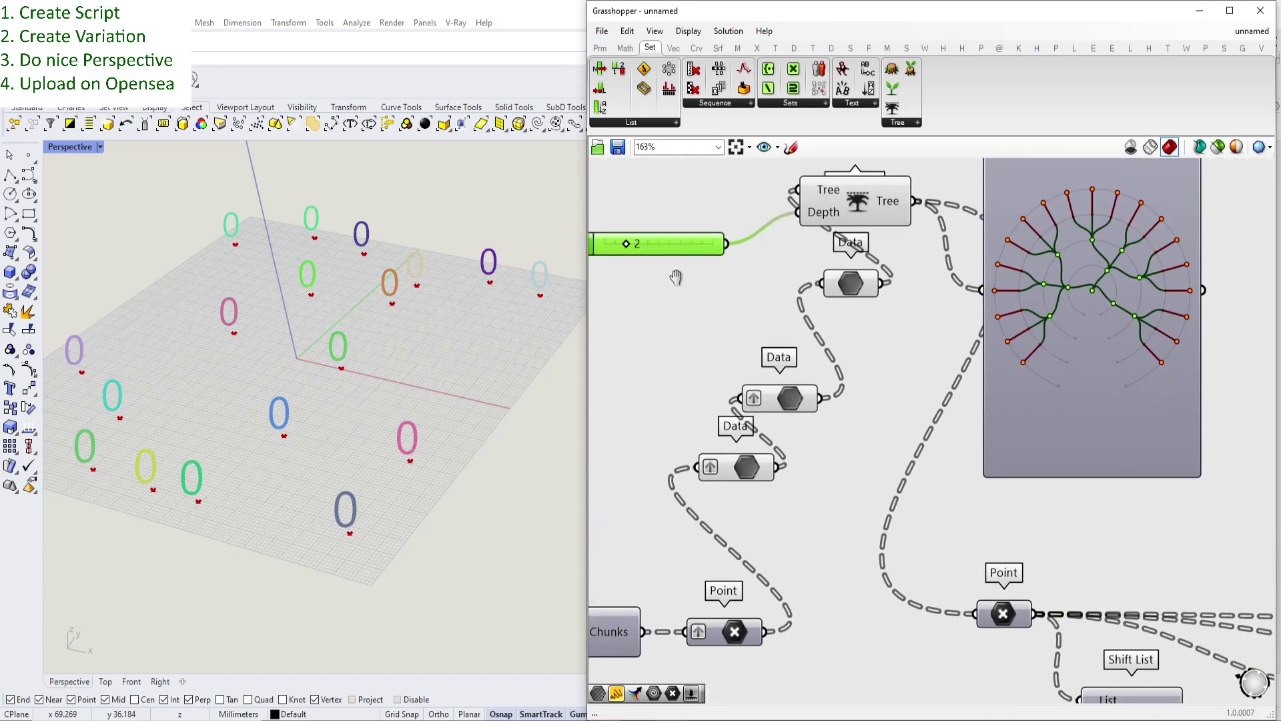
# - Raise the Trim Tree's depth slider to 6
pyautogui.moveTo(677, 277); pyautogui.dragTo(680, 279, button='right')
pyautogui.moveTo(696, 296); pyautogui.dragTo(740, 297)
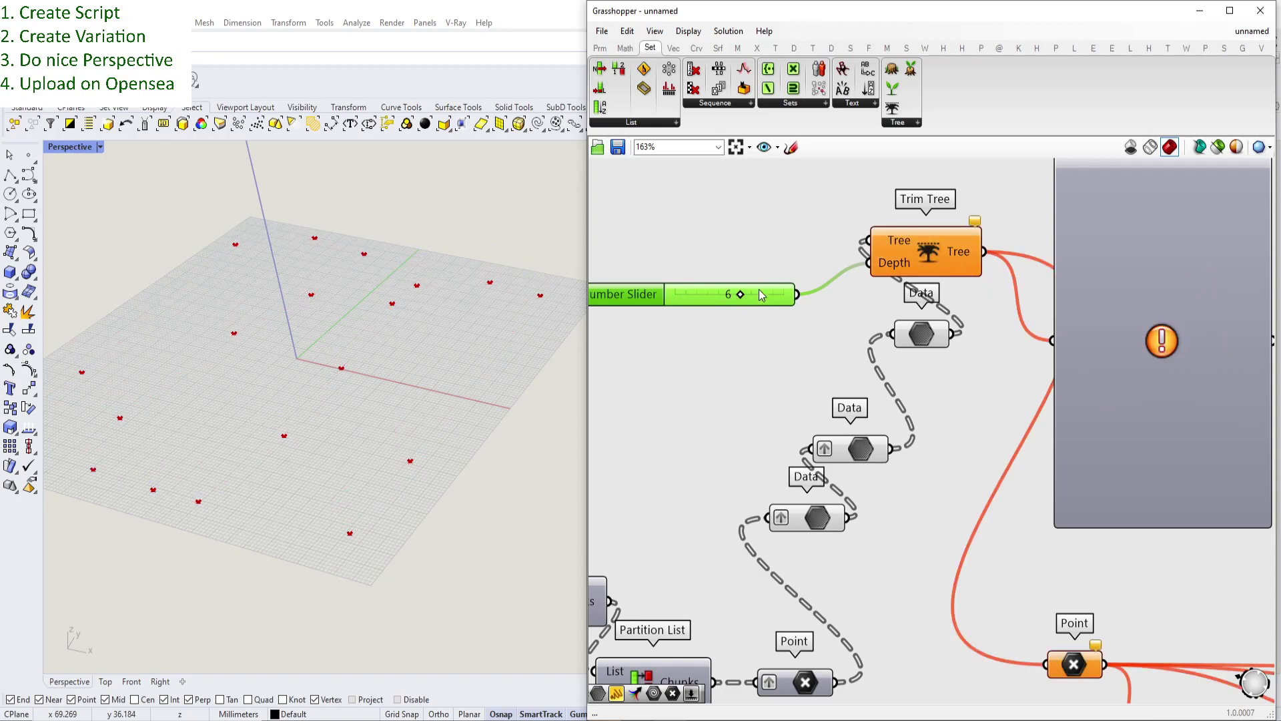
pyautogui.moveTo(736, 296); pyautogui.dragTo(740, 298)
# - Wire the ungrafted Data parameter directly into the Point parameter before Shift List and into the Param Viewer, replacing the Trim Tree connections
pyautogui.scroll(-3, 940, 335)
pyautogui.moveTo(956, 334); pyautogui.dragTo(1045, 665)
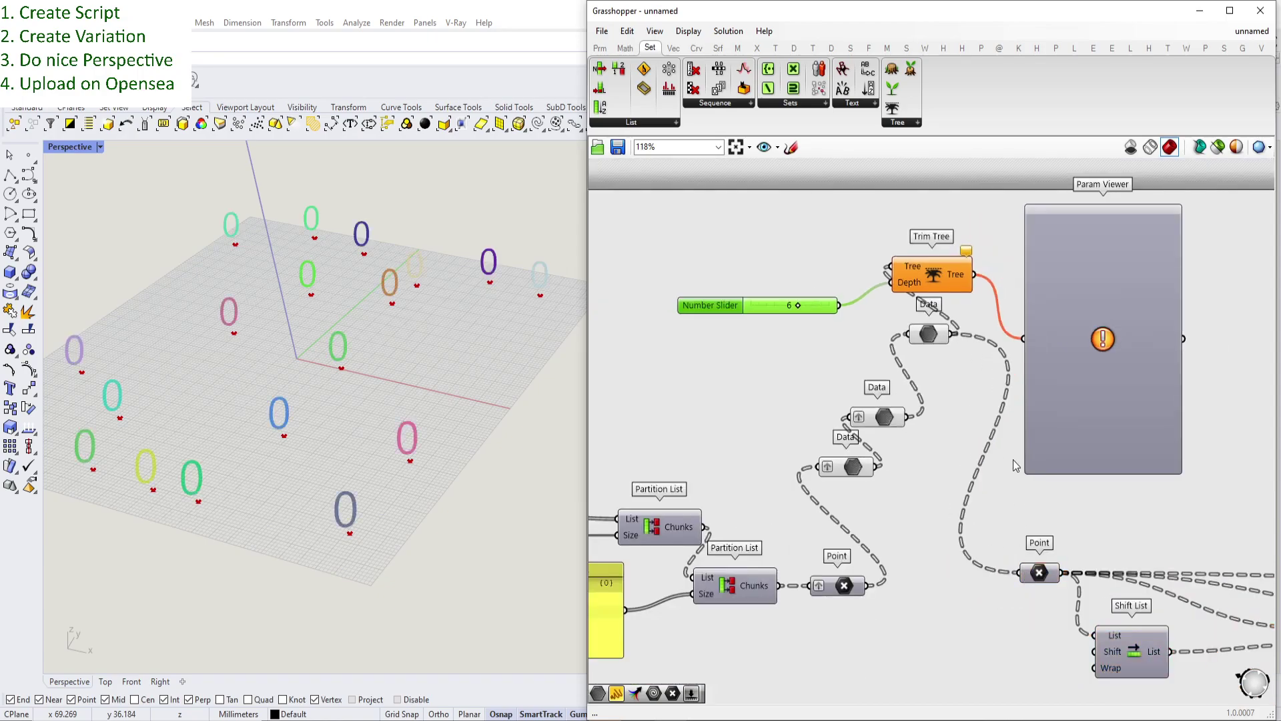
pyautogui.click(1103, 447)
pyautogui.scroll(-3, 1001, 301)
pyautogui.scroll(2, 955, 300)
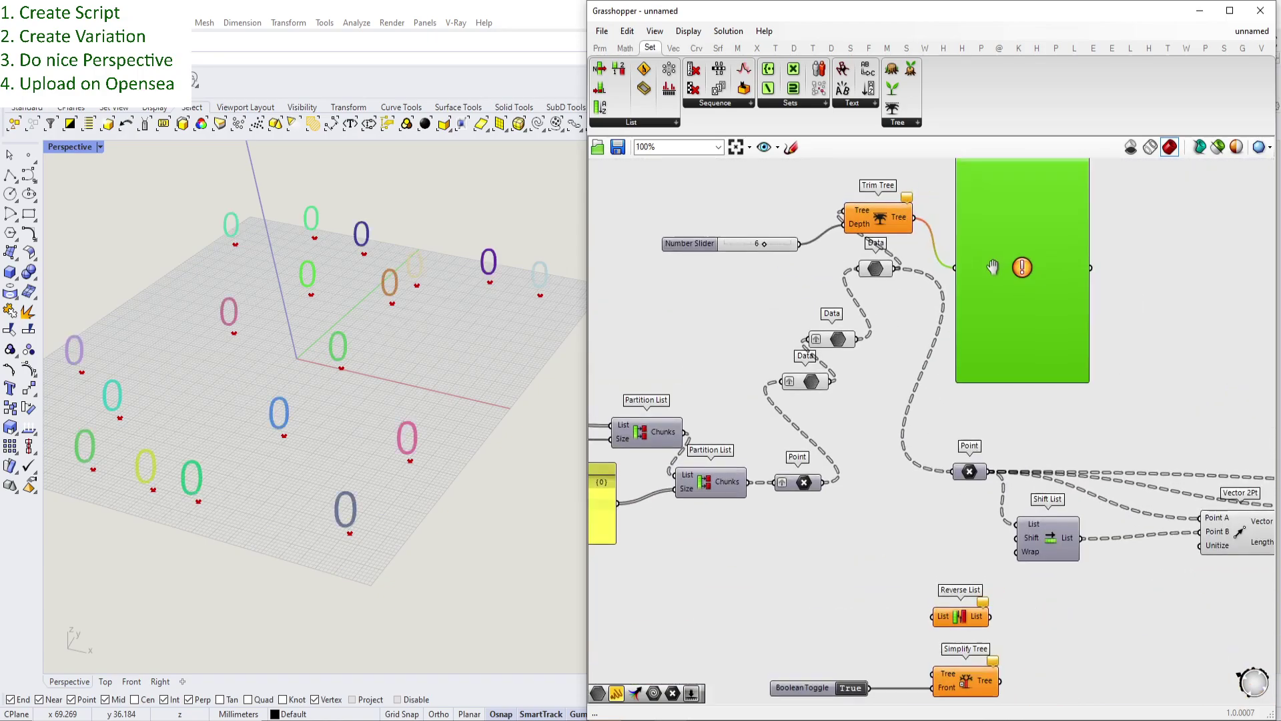
pyautogui.moveTo(891, 292); pyautogui.dragTo(948, 291)
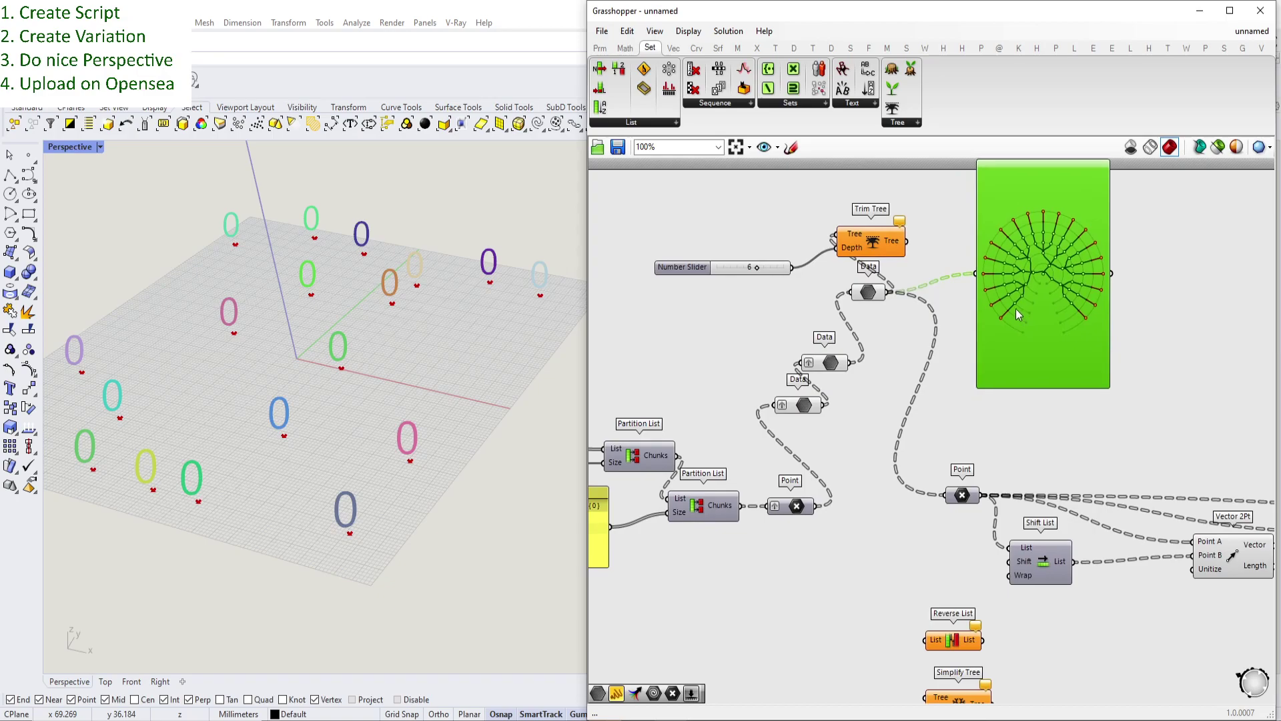
# - Examine the Param Viewer's tree diagram to see how the twice-grafted point data branches at each level
pyautogui.scroll(2, 1016, 309)
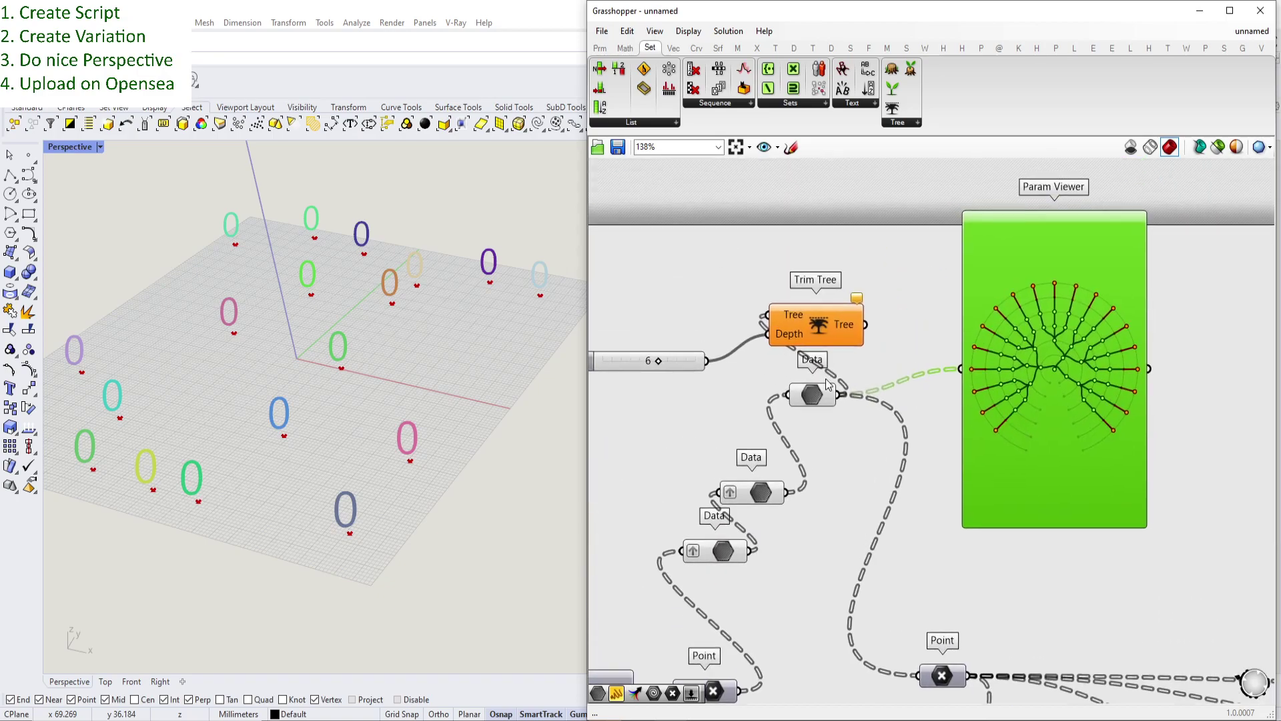
pyautogui.moveTo(828, 408)
pyautogui.scroll(-1, 829, 405)
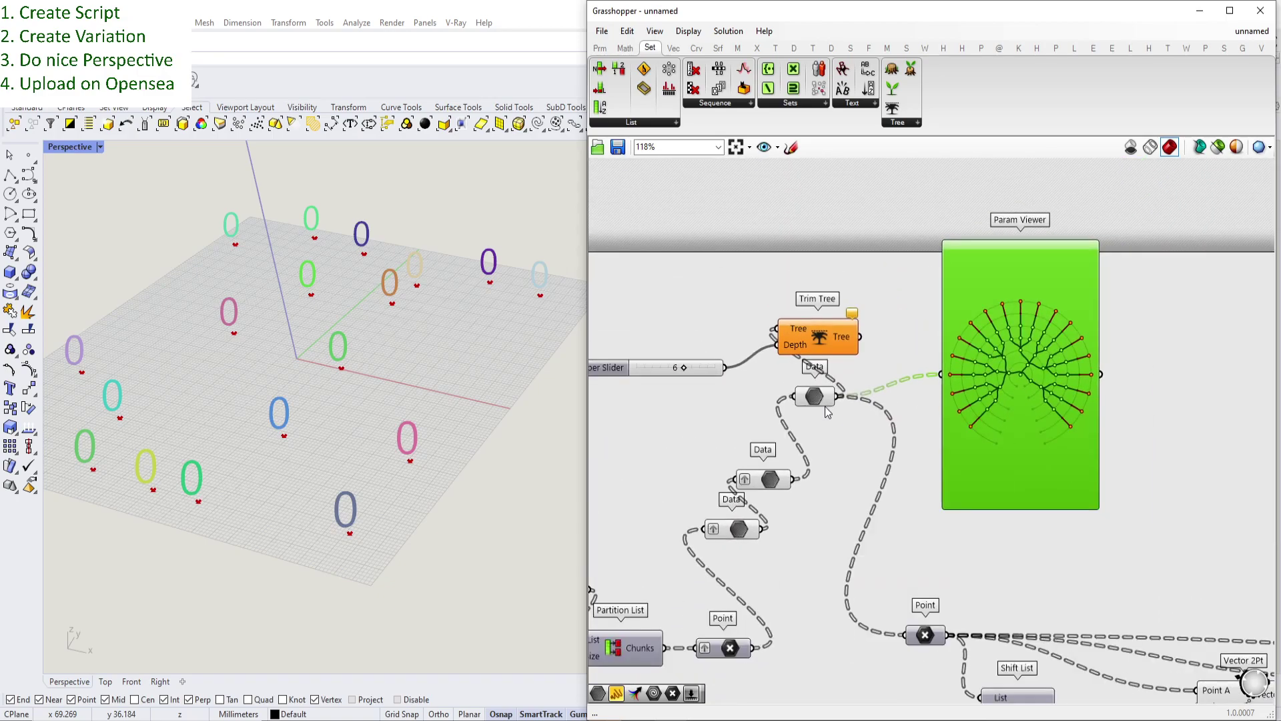
pyautogui.moveTo(927, 384); pyautogui.dragTo(942, 299, button='right')
pyautogui.click(858, 268)
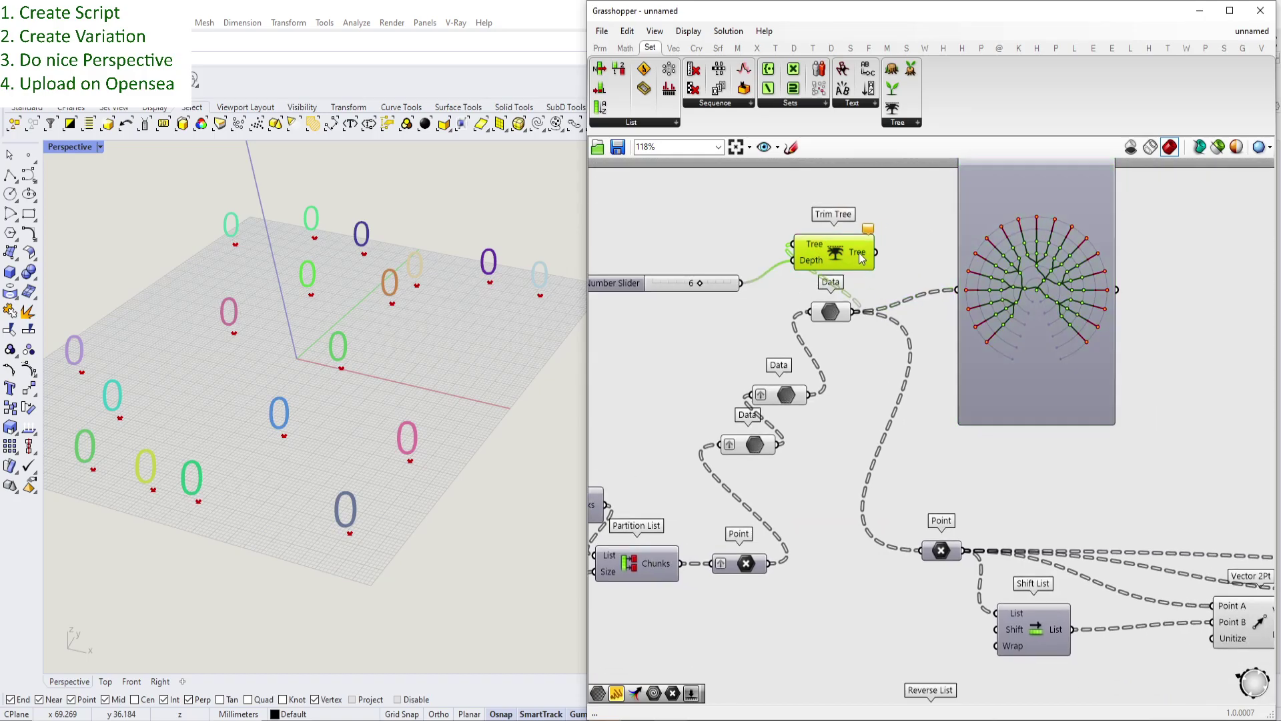
pyautogui.scroll(-2, 868, 265)
pyautogui.scroll(2, 934, 291)
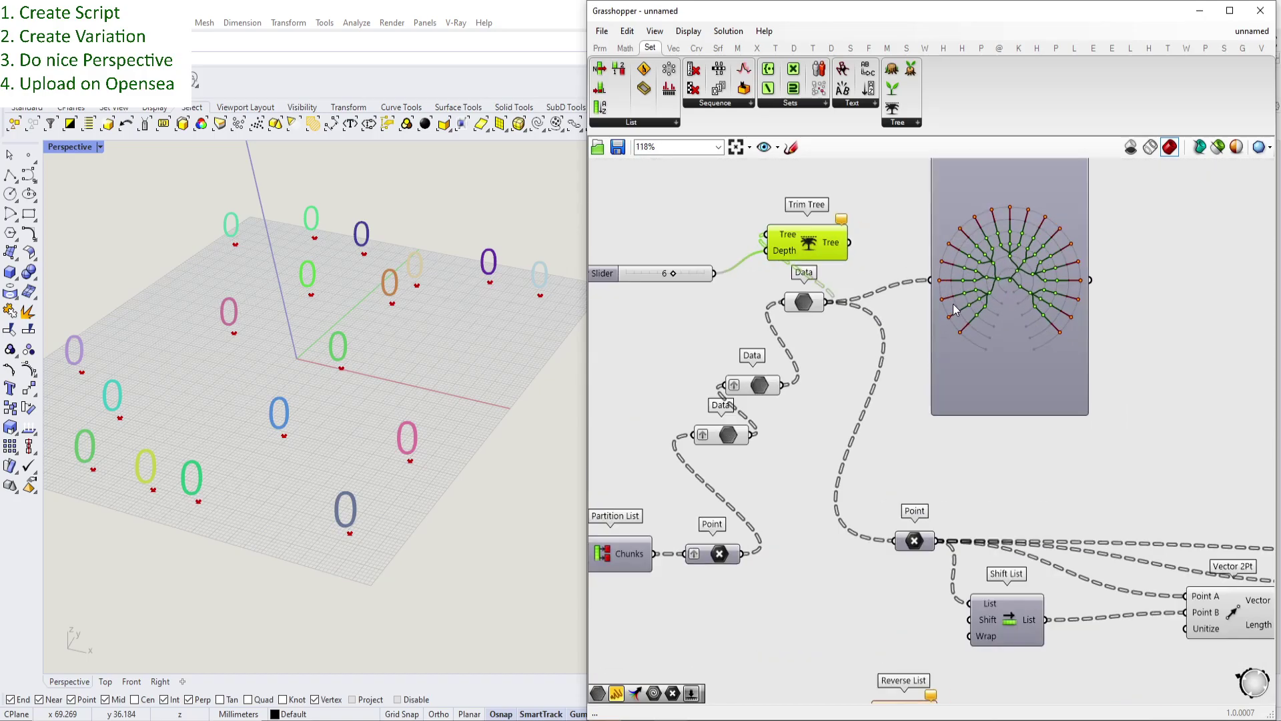
pyautogui.scroll(1, 955, 304)
pyautogui.scroll(1, 986, 393)
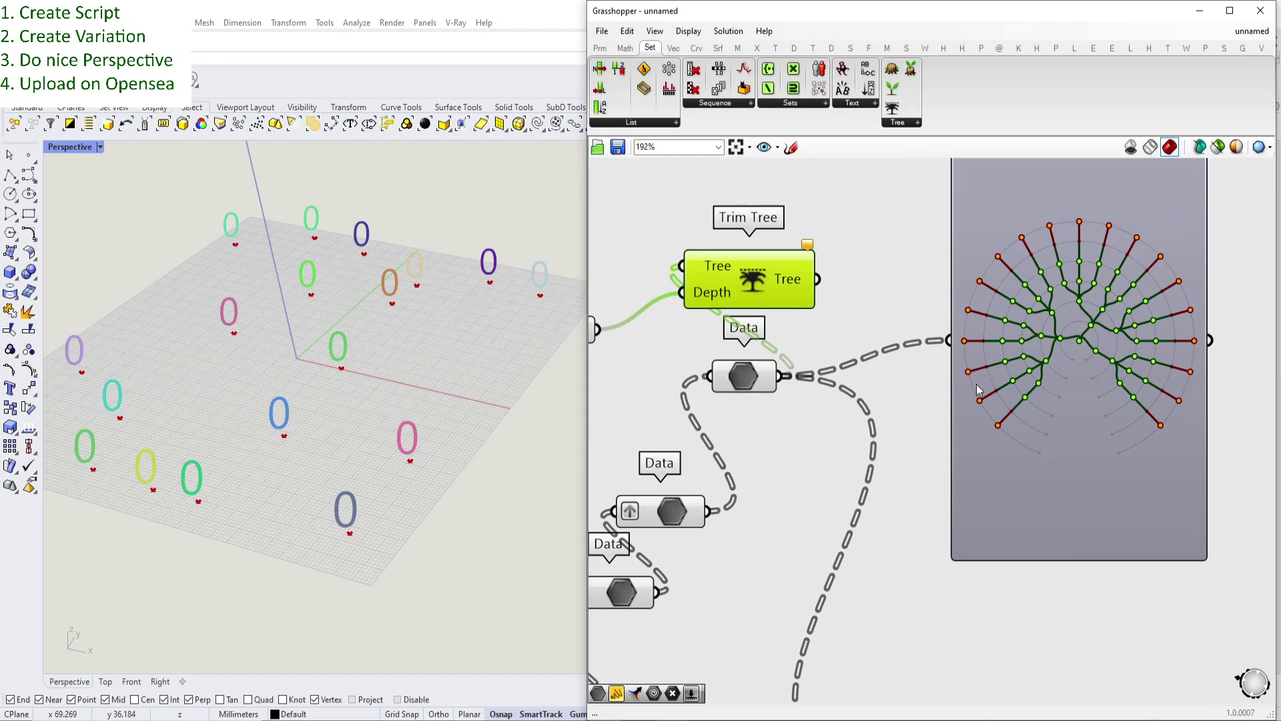
pyautogui.moveTo(972, 386)
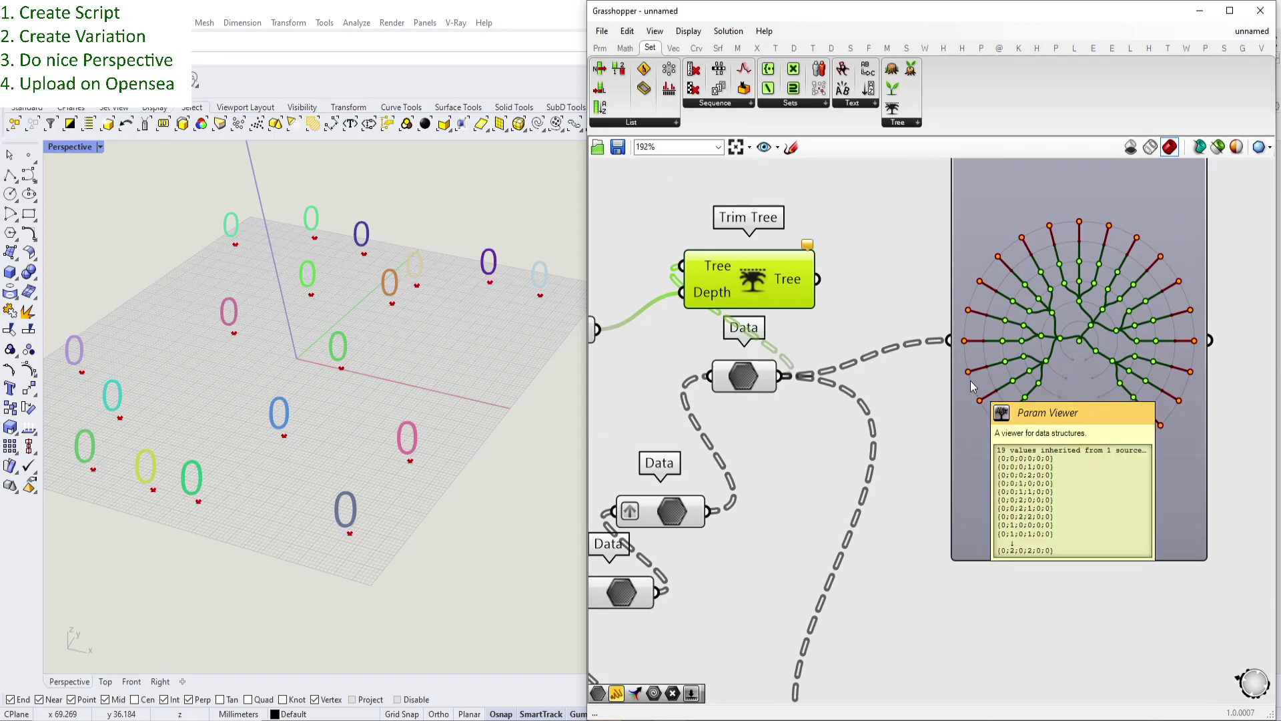
pyautogui.scroll(-1, 974, 384)
pyautogui.scroll(3, 1008, 334)
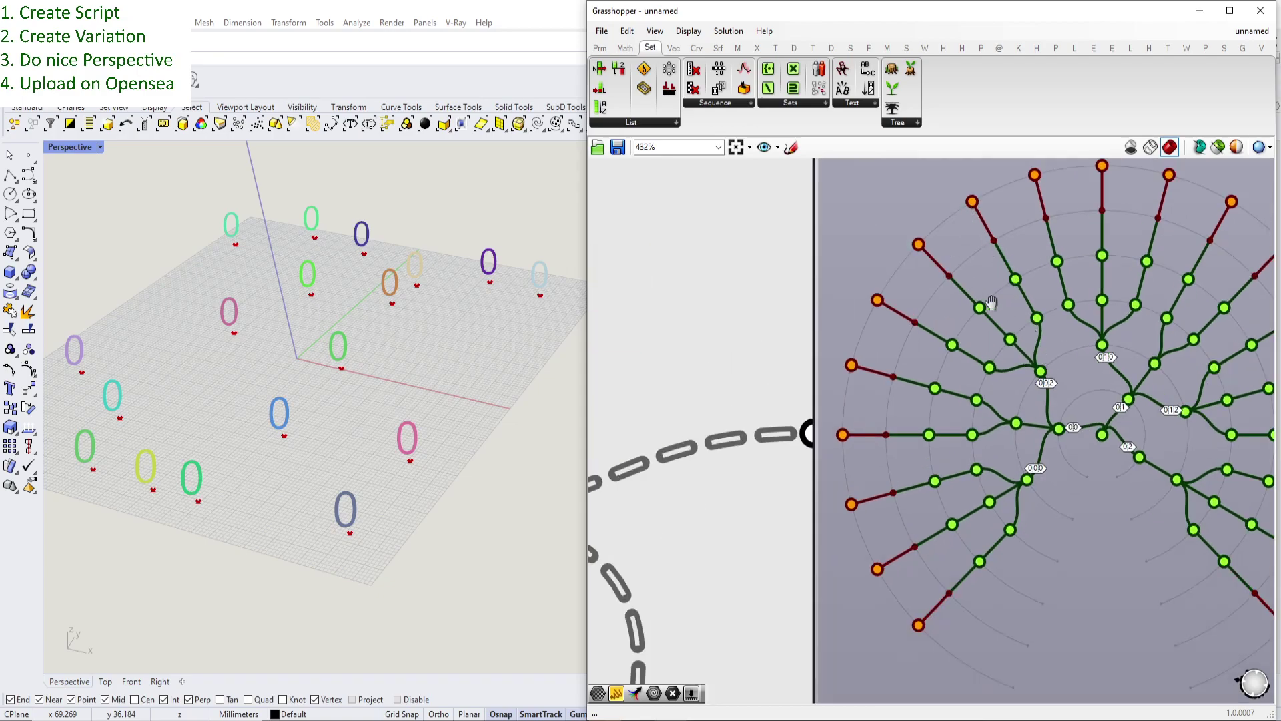
pyautogui.scroll(-4, 1033, 324)
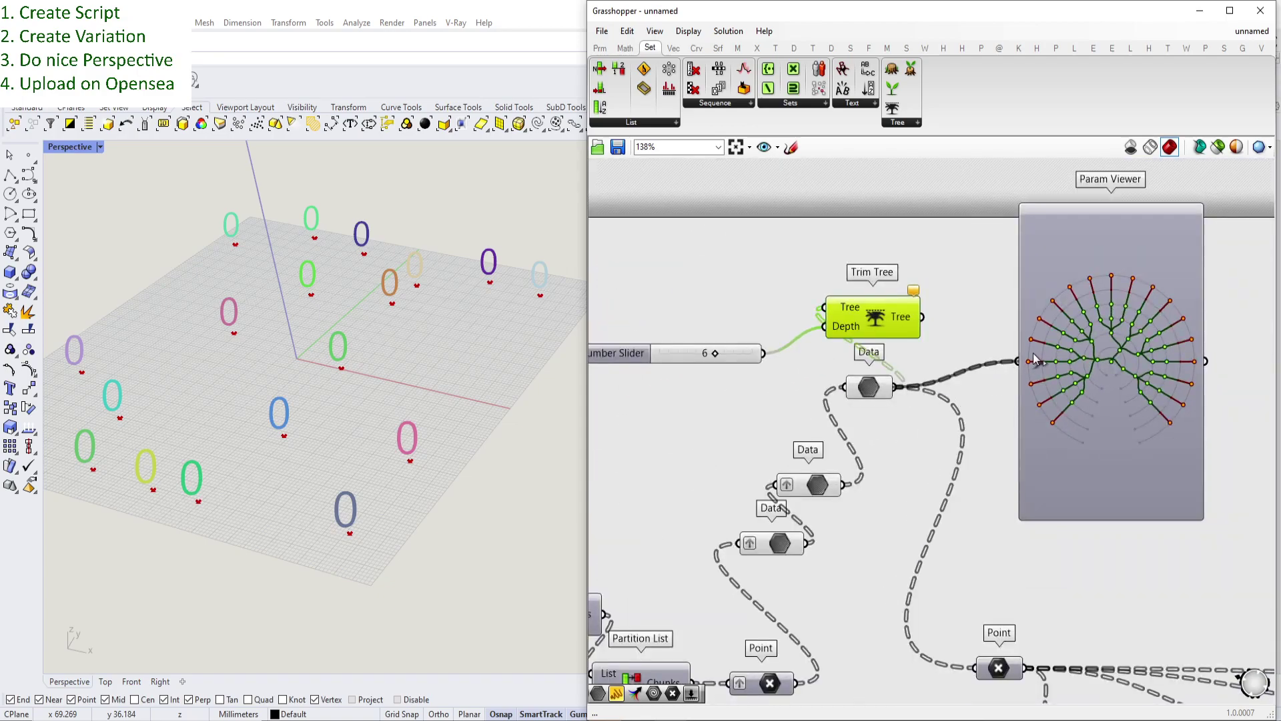
# - Switch the Param Viewer to its branch path list and review the paths and the unconnected tree components
pyautogui.doubleClick(1073, 351)
pyautogui.scroll(1, 1075, 360)
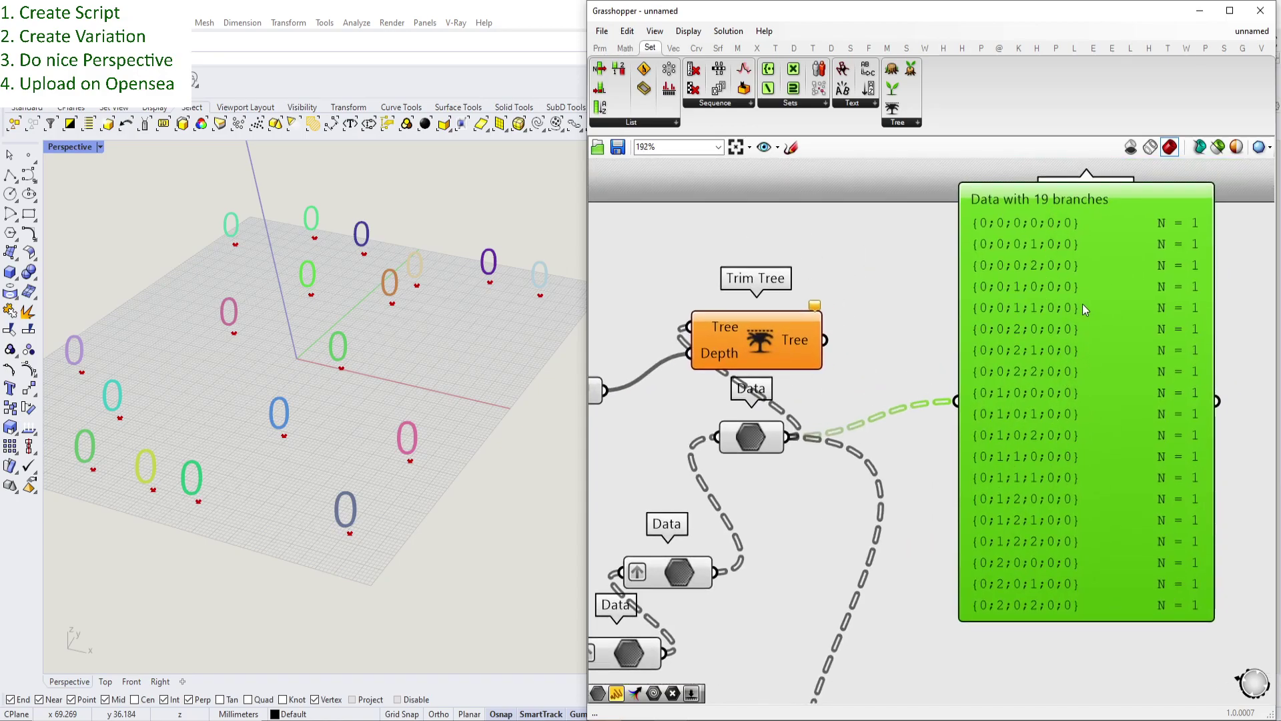
pyautogui.scroll(-5, 867, 373)
pyautogui.moveTo(866, 367); pyautogui.dragTo(878, 204, button='right')
pyautogui.scroll(3, 892, 516)
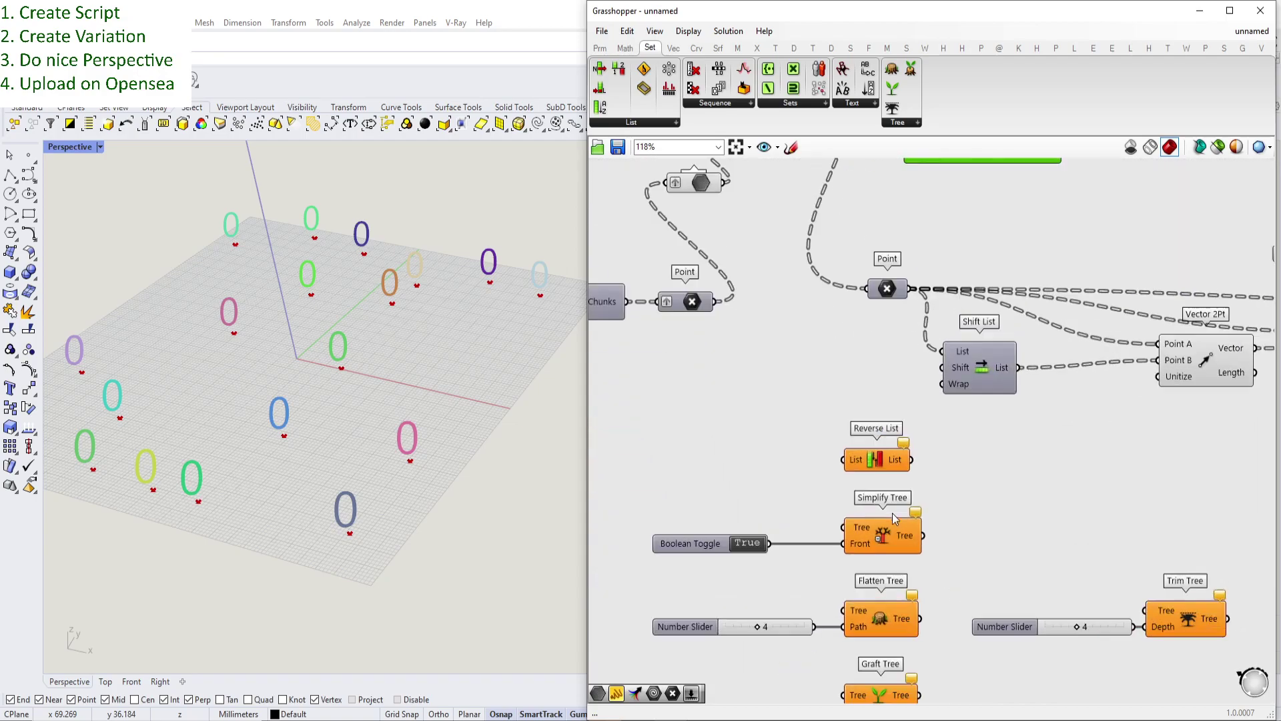
pyautogui.moveTo(1028, 510); pyautogui.dragTo(761, 532)
pyautogui.scroll(4, 927, 466)
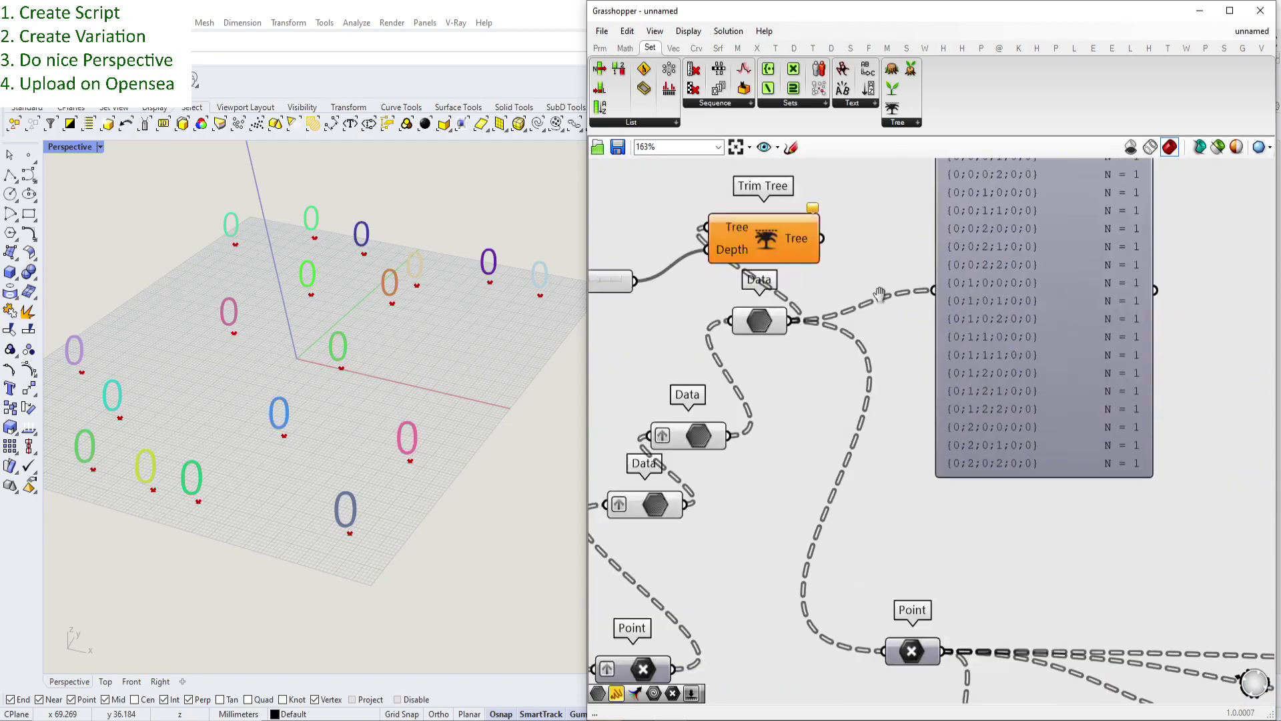
# - Simplify the Data parameter feeding the Param Viewer, then undo and redo it to compare the branch paths
pyautogui.rightClick(738, 403)
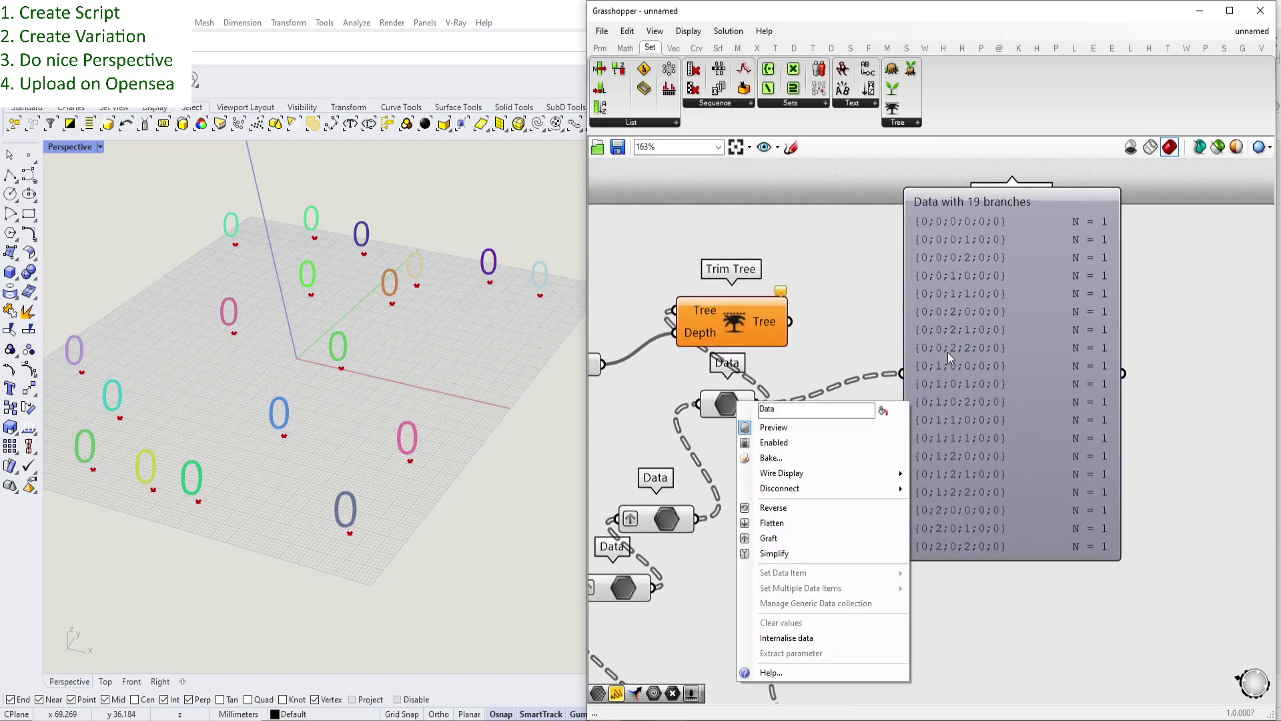
pyautogui.click(821, 553)
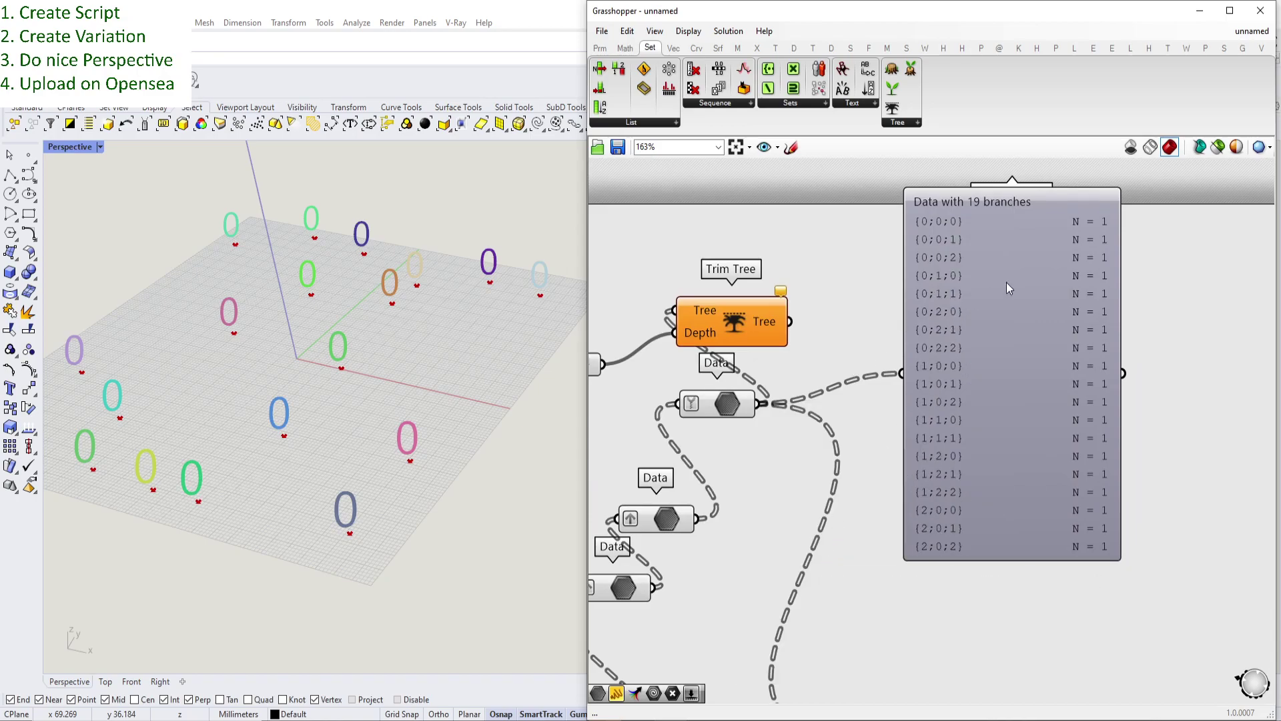
pyautogui.moveTo(859, 356); pyautogui.dragTo(845, 375, button='right')
pyautogui.hotkey('ctrl', 'z')
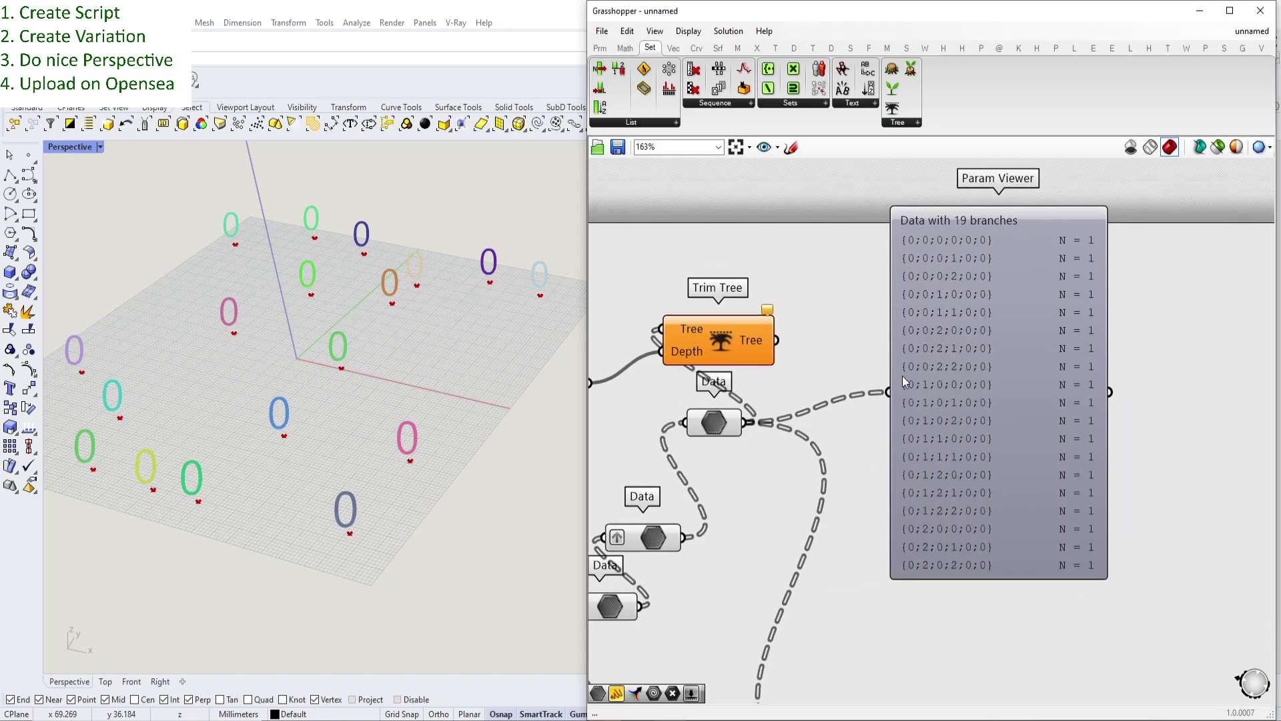
pyautogui.scroll(2, 936, 415)
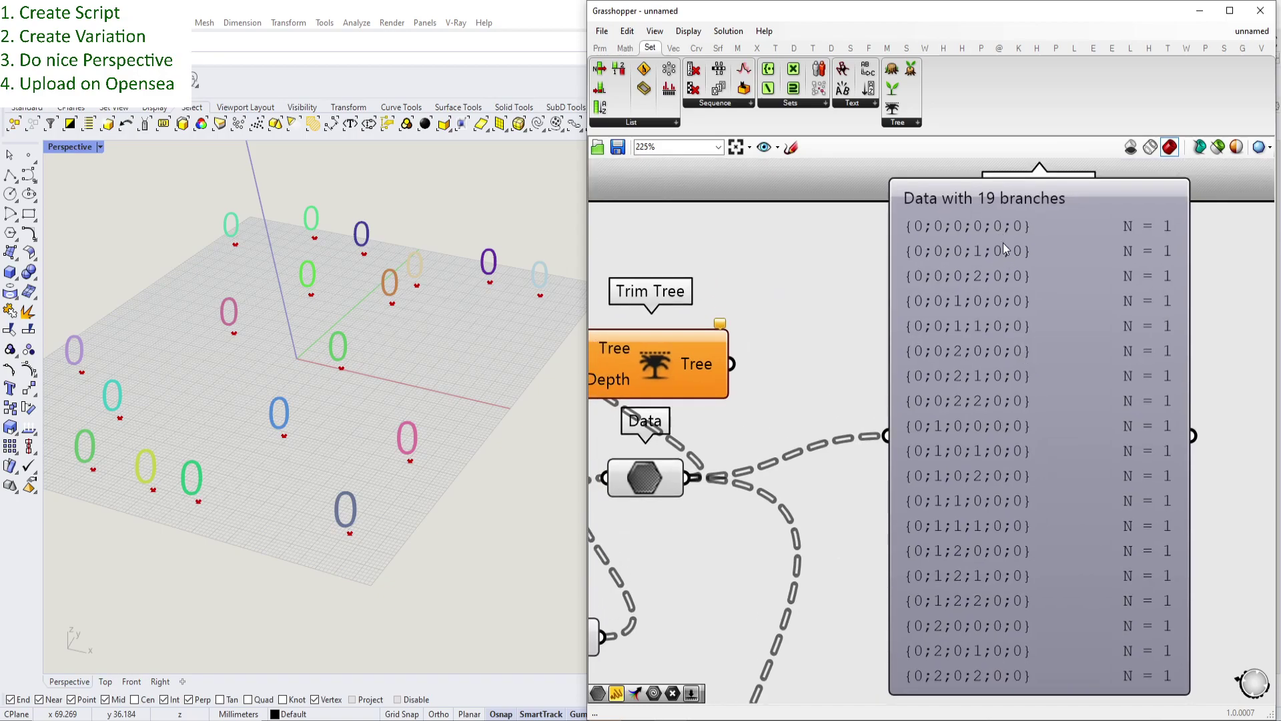
pyautogui.hotkey('ctrl', 'y')
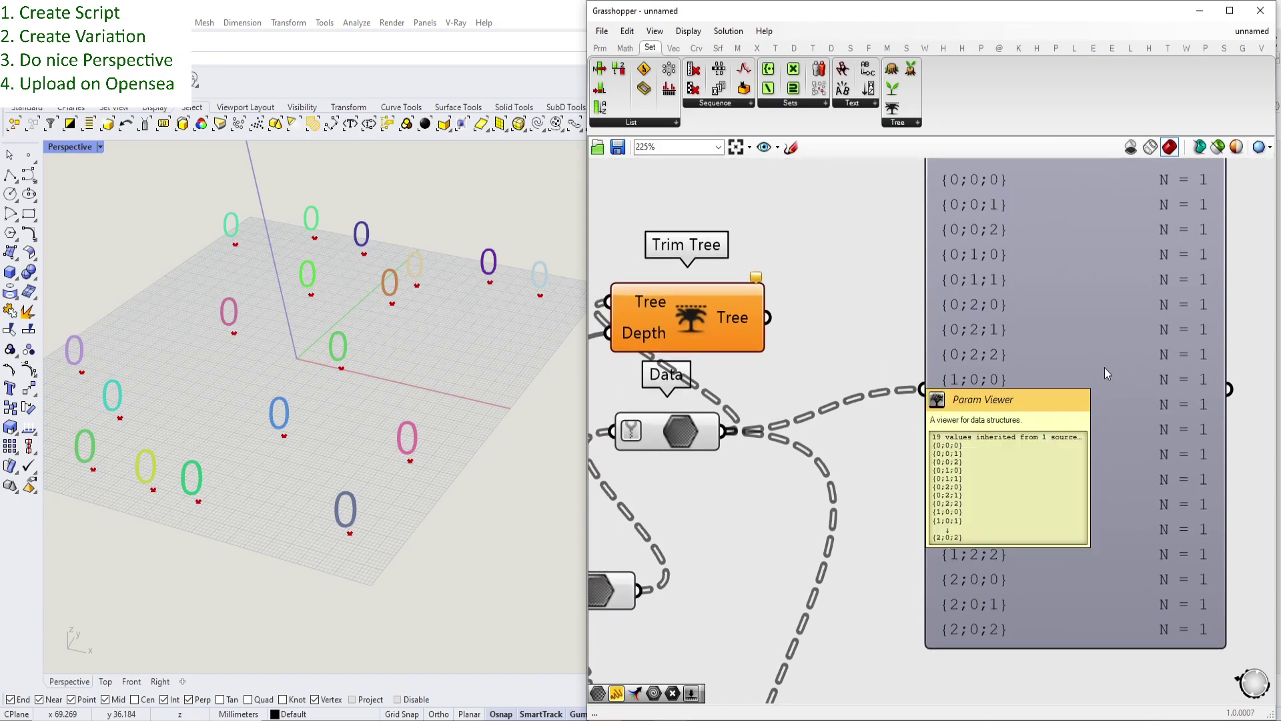
# - Return the Param Viewer to its tree diagram and turn off Simplify on the Data parameter feeding it
pyautogui.doubleClick(1122, 397)
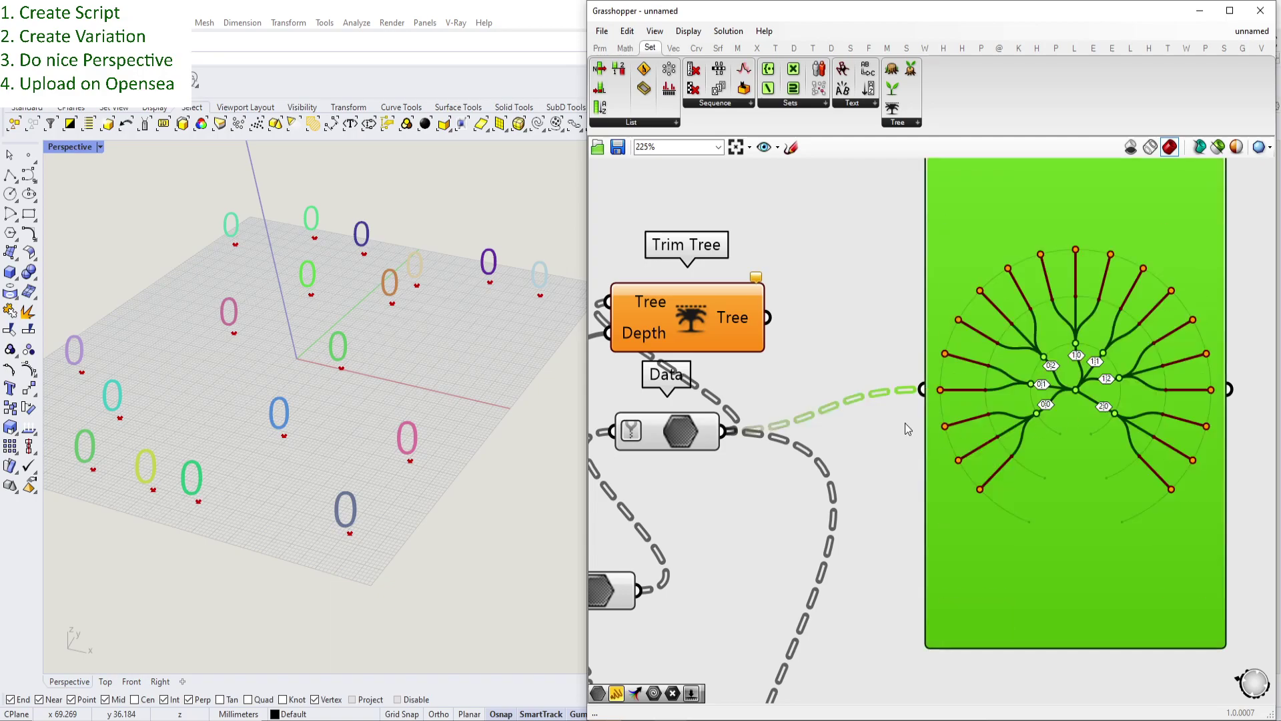
pyautogui.rightClick(682, 433)
pyautogui.click(760, 575)
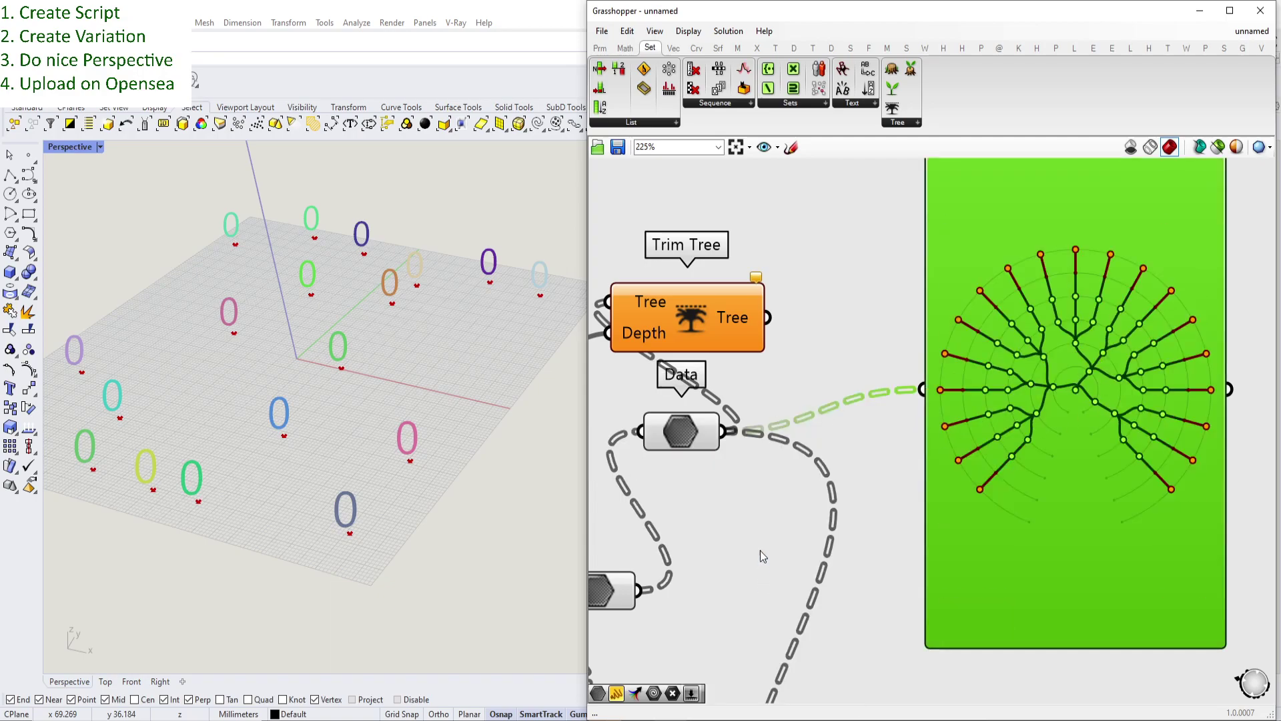
# - Turn on Simplify for the Data parameter feeding the Param Viewer and switch the viewer to its branch path list
pyautogui.rightClick(682, 435)
pyautogui.click(704, 576)
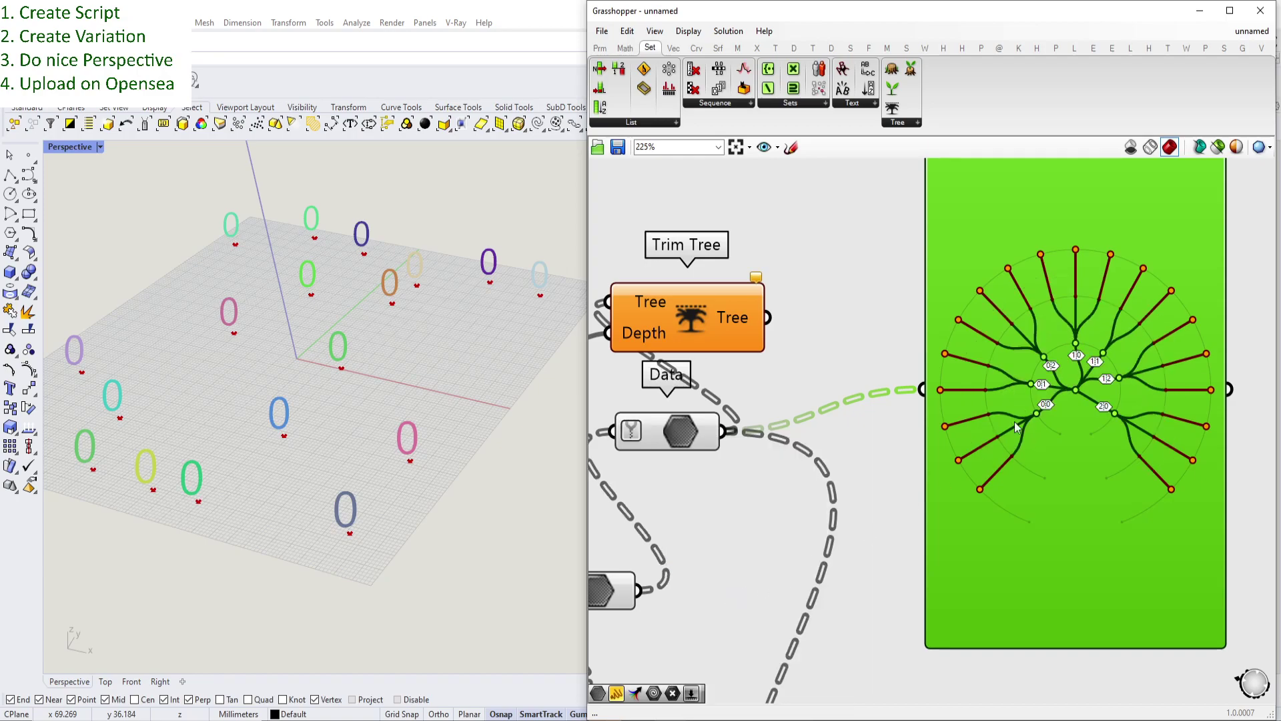
pyautogui.doubleClick(1044, 300)
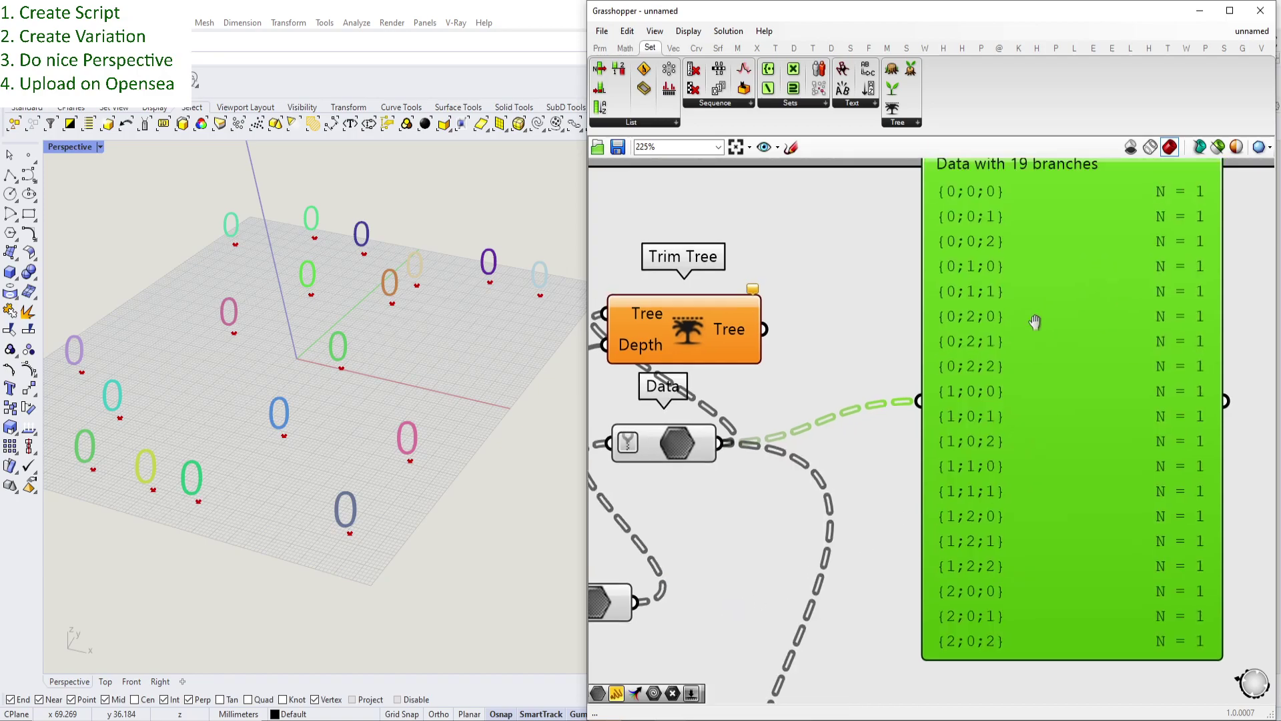
pyautogui.scroll(-2, 1022, 361)
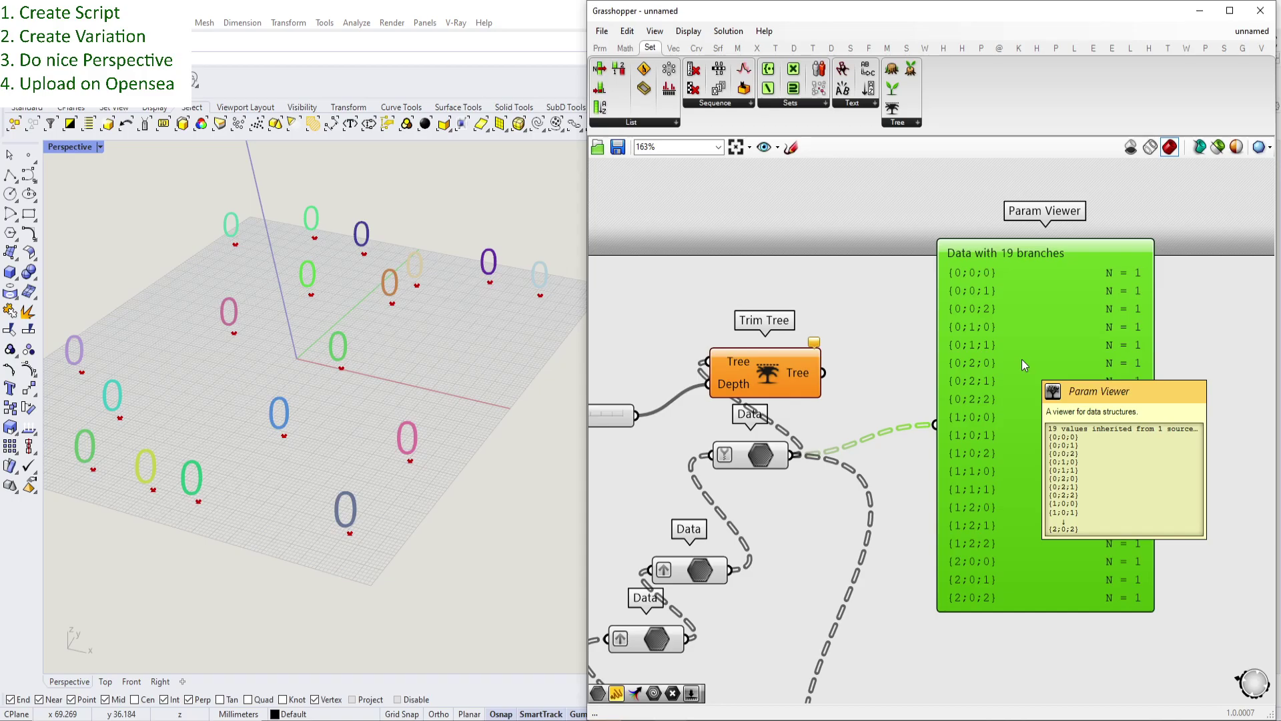
# - Copy the Boolean Toggle and Simplify Tree pair to above the Trim Tree component and connect the last Data parameter to the copy's Tree input
pyautogui.scroll(-3, 1023, 361)
pyautogui.moveTo(949, 344); pyautogui.dragTo(981, 117, button='right')
pyautogui.scroll(1, 945, 525)
pyautogui.scroll(-2, 963, 523)
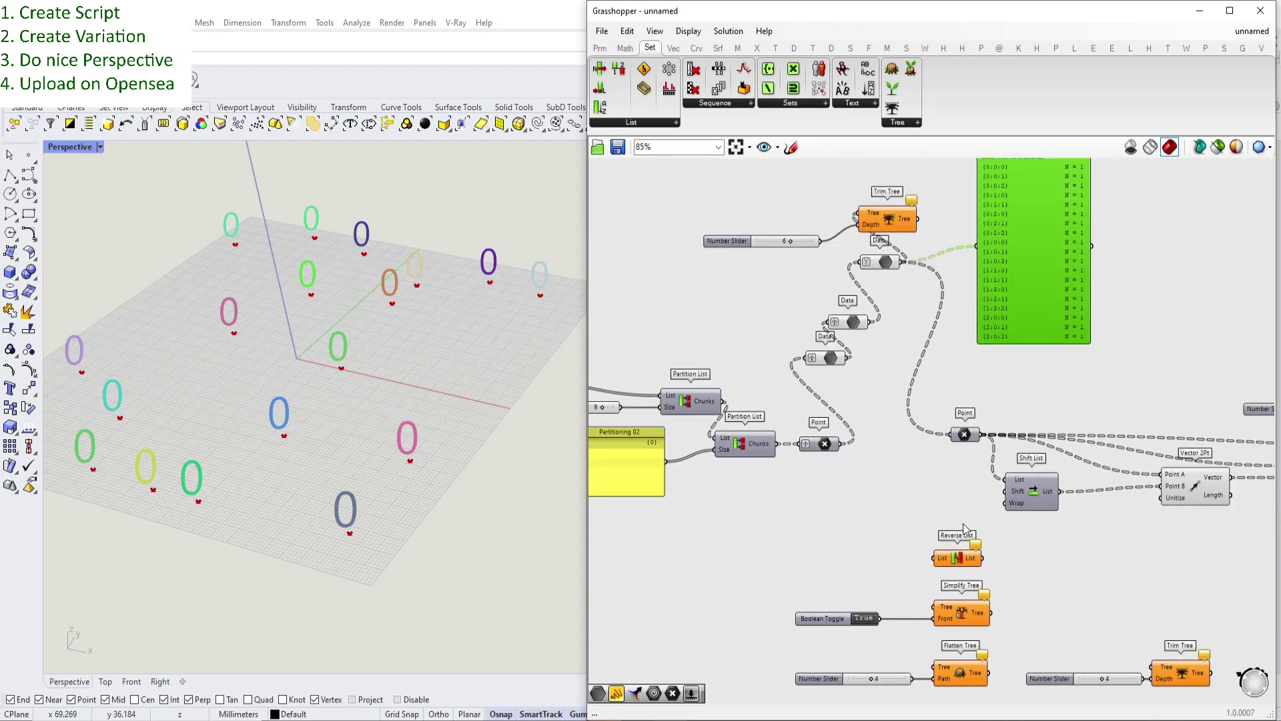
pyautogui.moveTo(964, 524); pyautogui.dragTo(951, 537, button='right')
pyautogui.moveTo(1014, 655); pyautogui.dragTo(819, 614)
pyautogui.scroll(3, 949, 632)
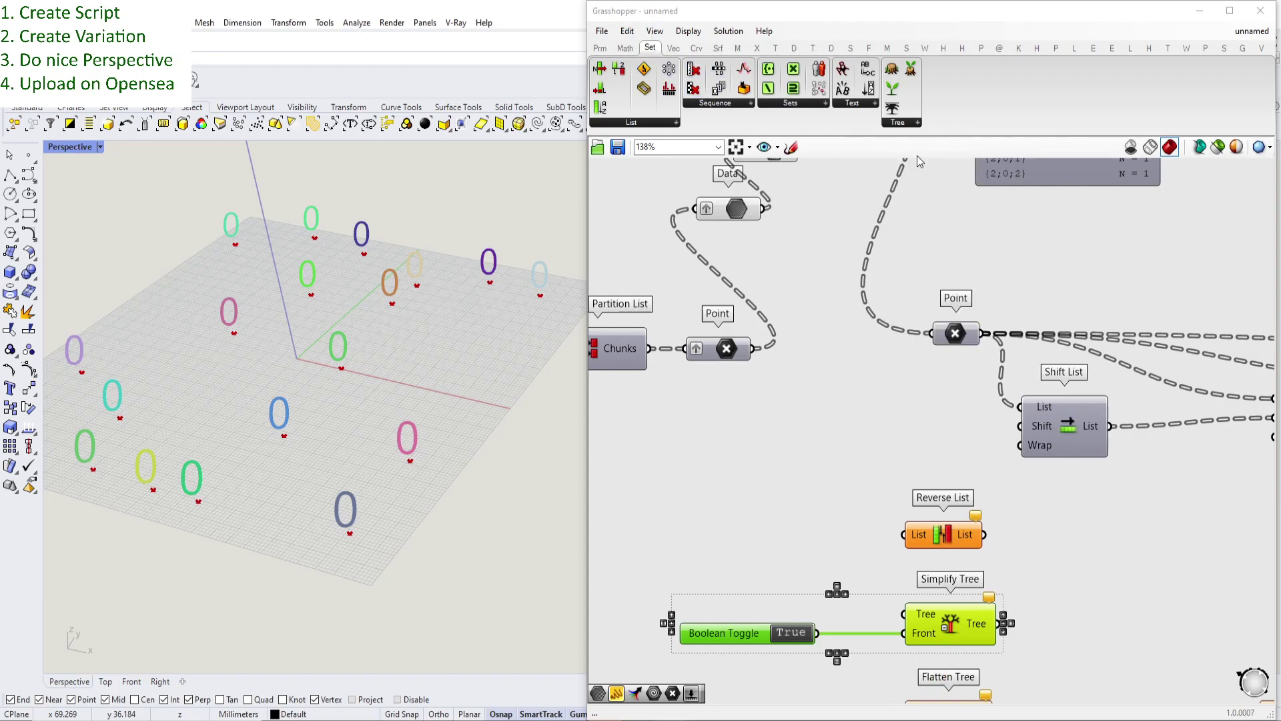
pyautogui.click(901, 122)
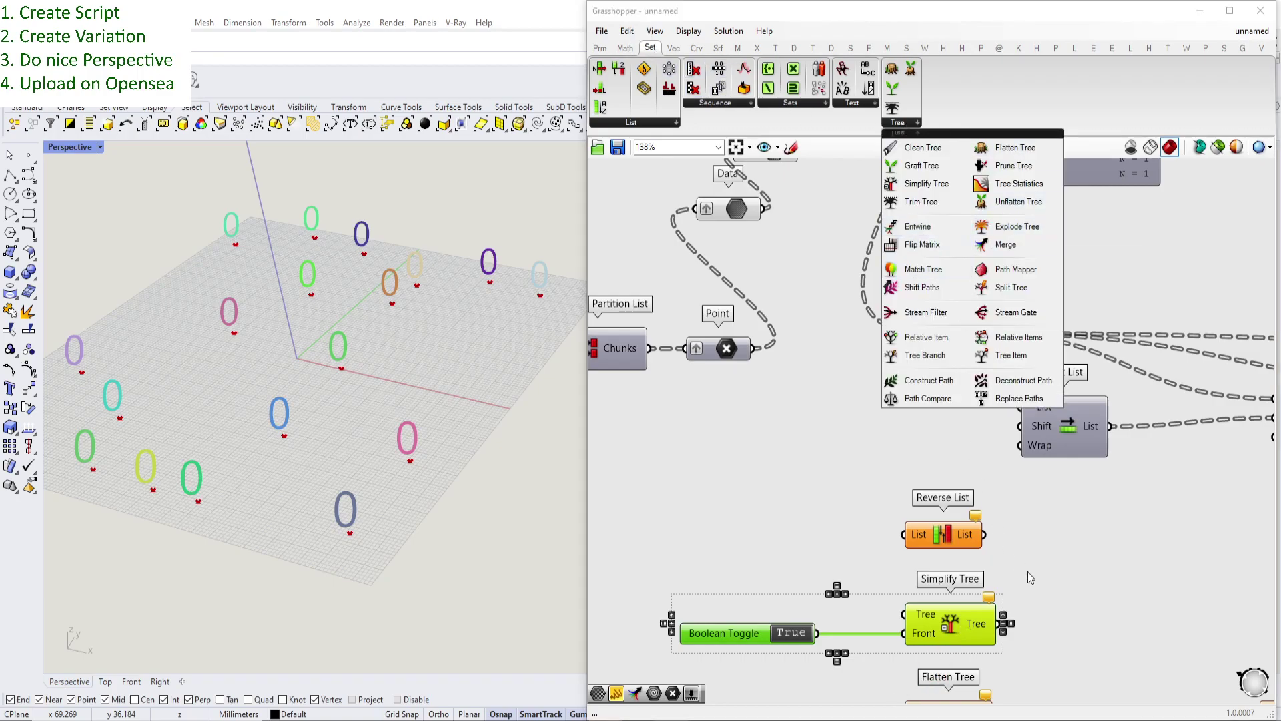
pyautogui.scroll(-2, 787, 660)
pyautogui.keyDown('alt'); pyautogui.moveTo(917, 642); pyautogui.dragTo(866, 251); pyautogui.keyUp('alt')
pyautogui.scroll(-3, 911, 587)
pyautogui.scroll(5, 917, 273)
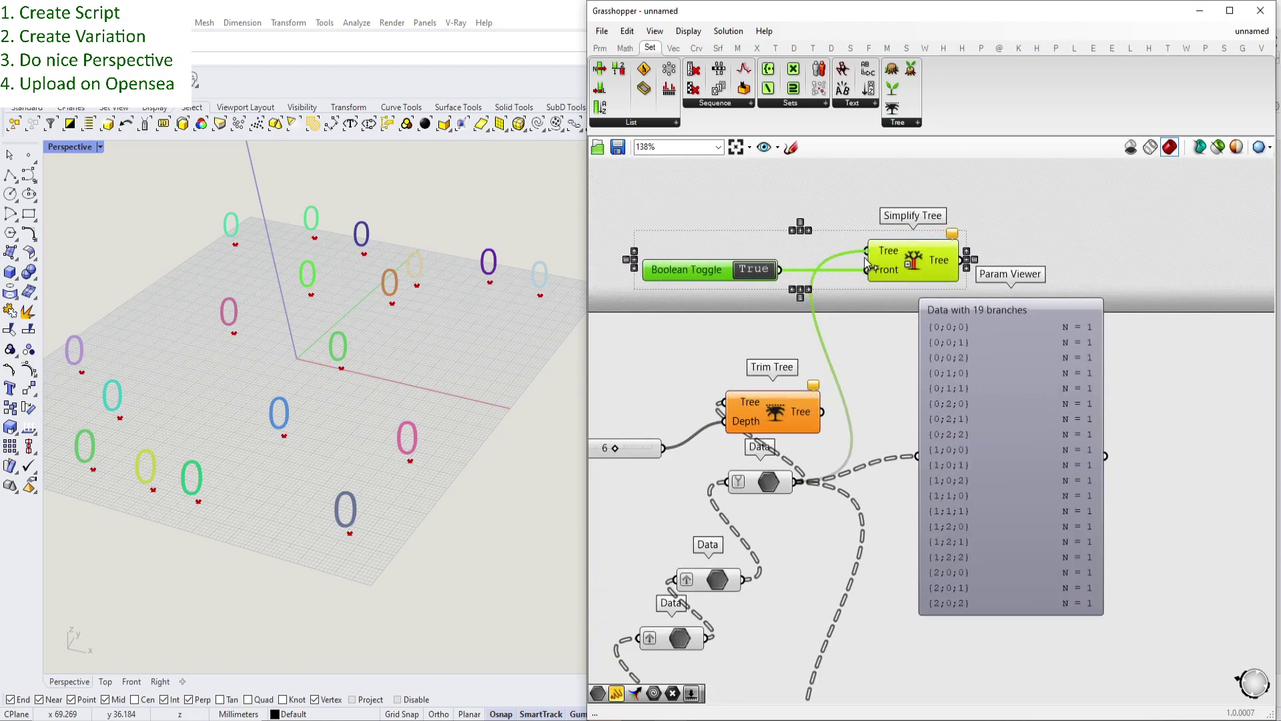
# - Connect the Simplify Tree output to the Param Viewer and move the viewer farther from the Data parameter
pyautogui.moveTo(962, 260); pyautogui.dragTo(929, 447)
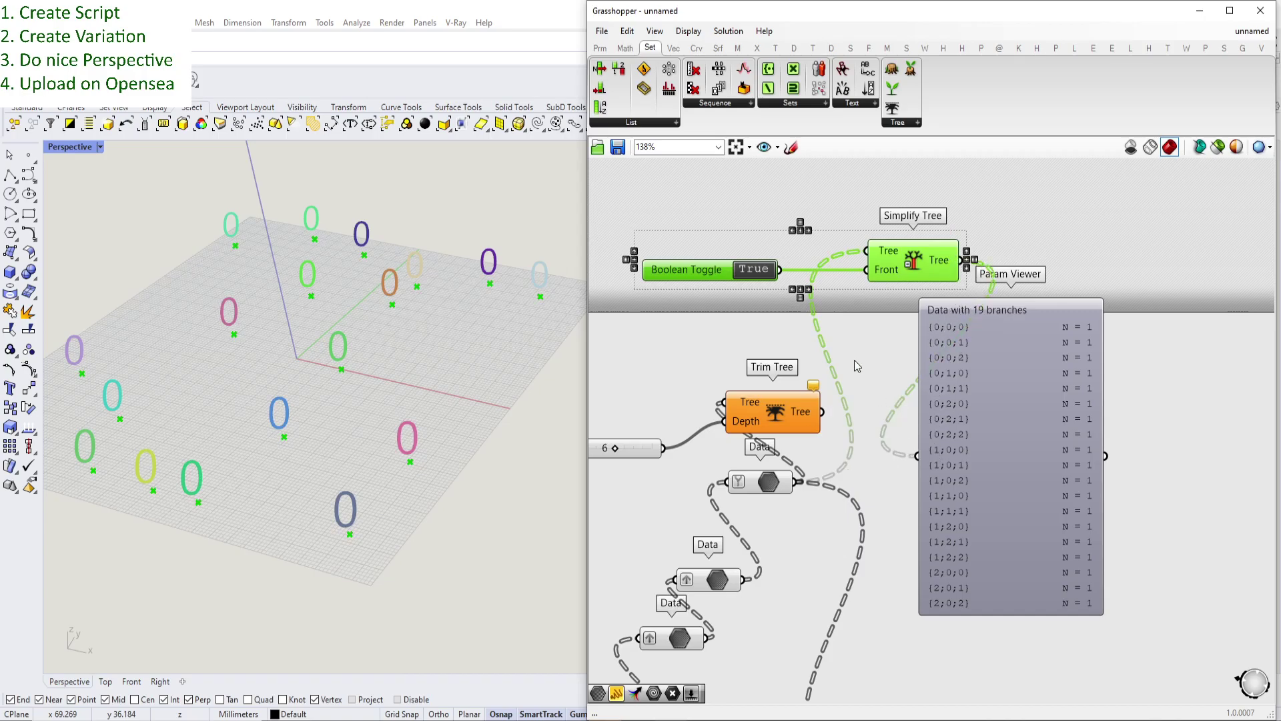
pyautogui.moveTo(1017, 451); pyautogui.dragTo(1111, 458)
pyautogui.scroll(2, 942, 344)
pyautogui.scroll(-1, 1017, 286)
pyautogui.moveTo(789, 515); pyautogui.dragTo(725, 450, button='right')
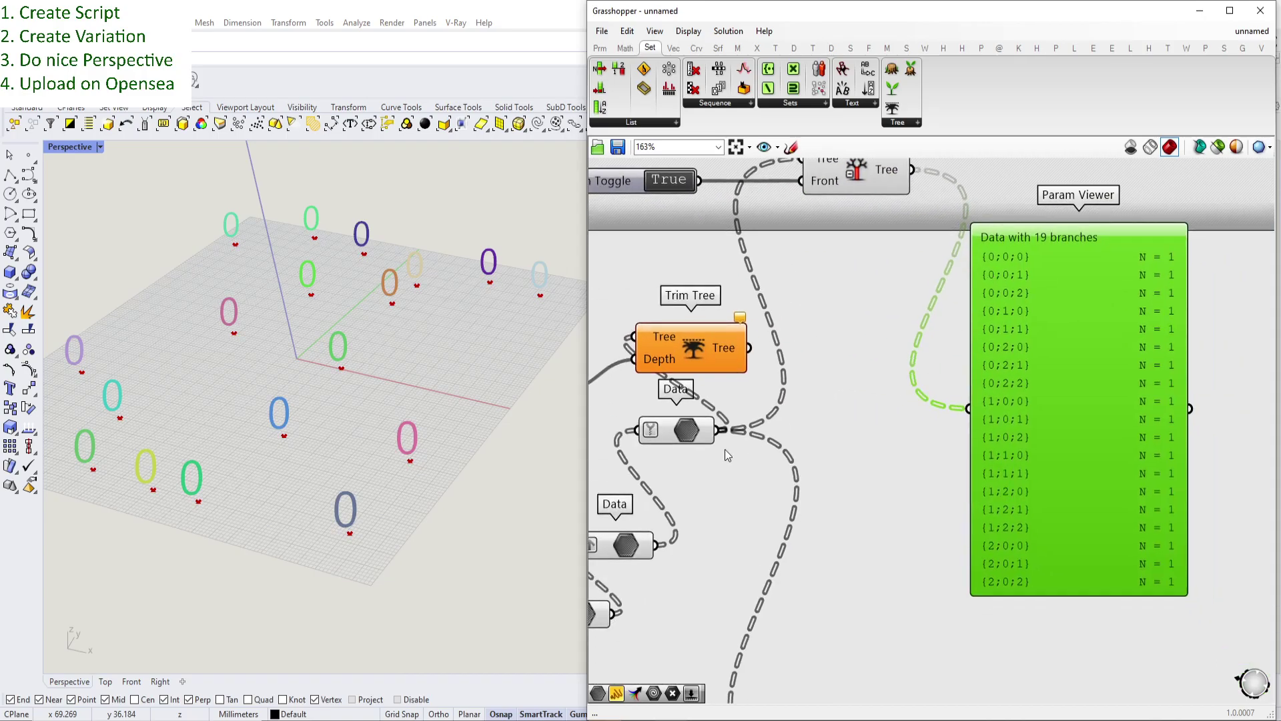
# - Turn off Simplify on the last Data parameter and set the Boolean Toggle feeding Simplify Tree to False
pyautogui.moveTo(728, 372); pyautogui.dragTo(856, 397, button='right')
pyautogui.rightClick(807, 457)
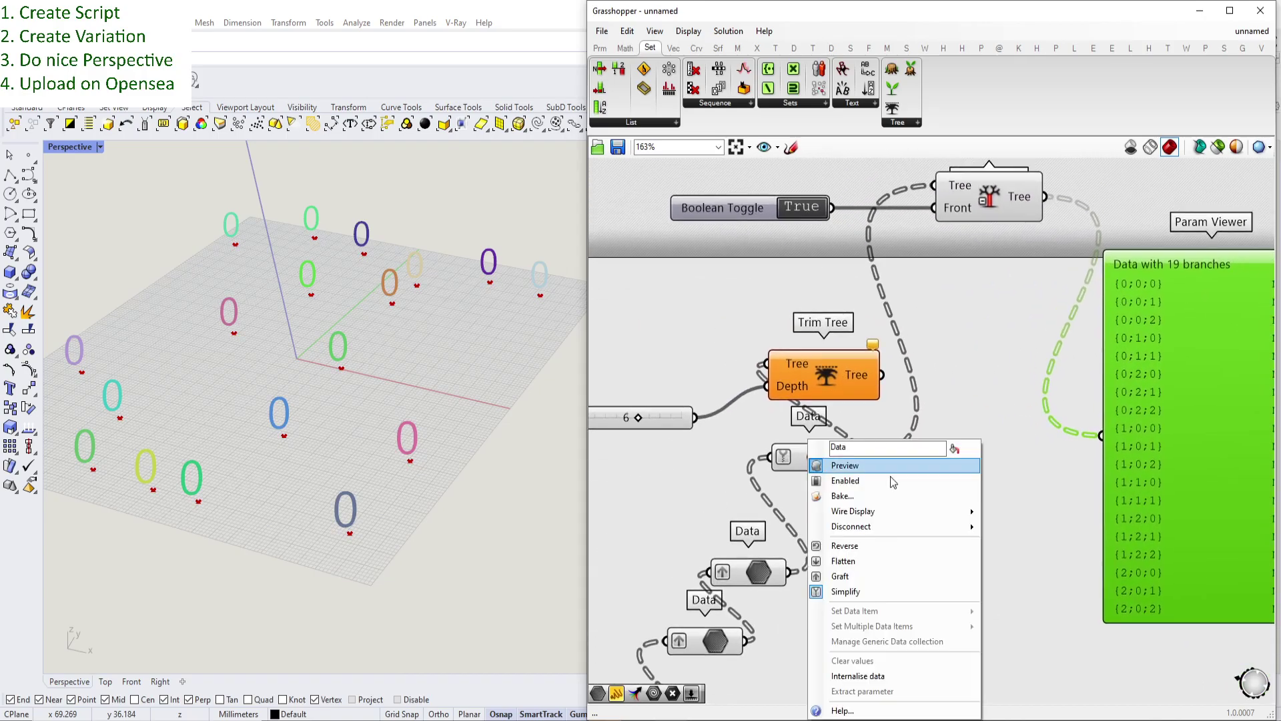
pyautogui.click(846, 592)
pyautogui.moveTo(773, 261); pyautogui.dragTo(733, 279, button='right')
pyautogui.doubleClick(758, 227)
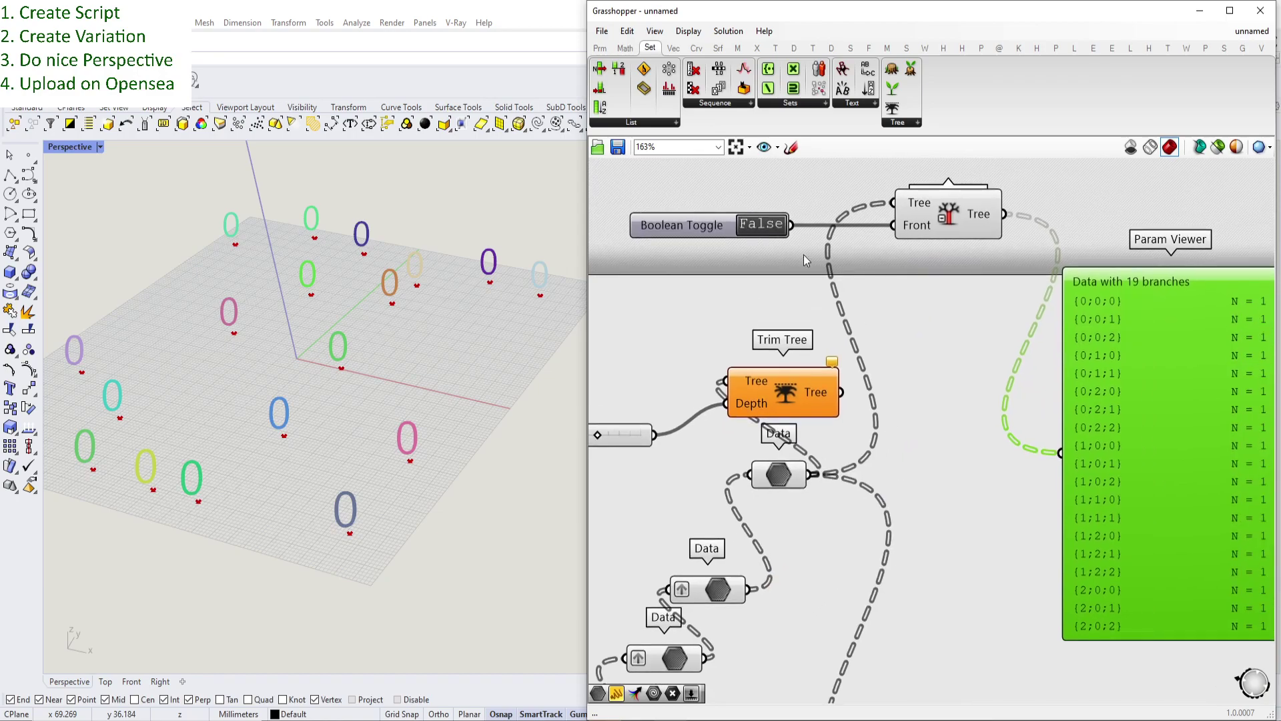
# - Delete the Trim Tree component above the last Data parameter together with its depth Number Slider
pyautogui.moveTo(885, 280); pyautogui.dragTo(846, 278, button='right')
pyautogui.click(751, 374)
pyautogui.moveTo(728, 368); pyautogui.dragTo(796, 365, button='right')
pyautogui.press('Delete')
pyautogui.moveTo(675, 347); pyautogui.dragTo(764, 338, button='right')
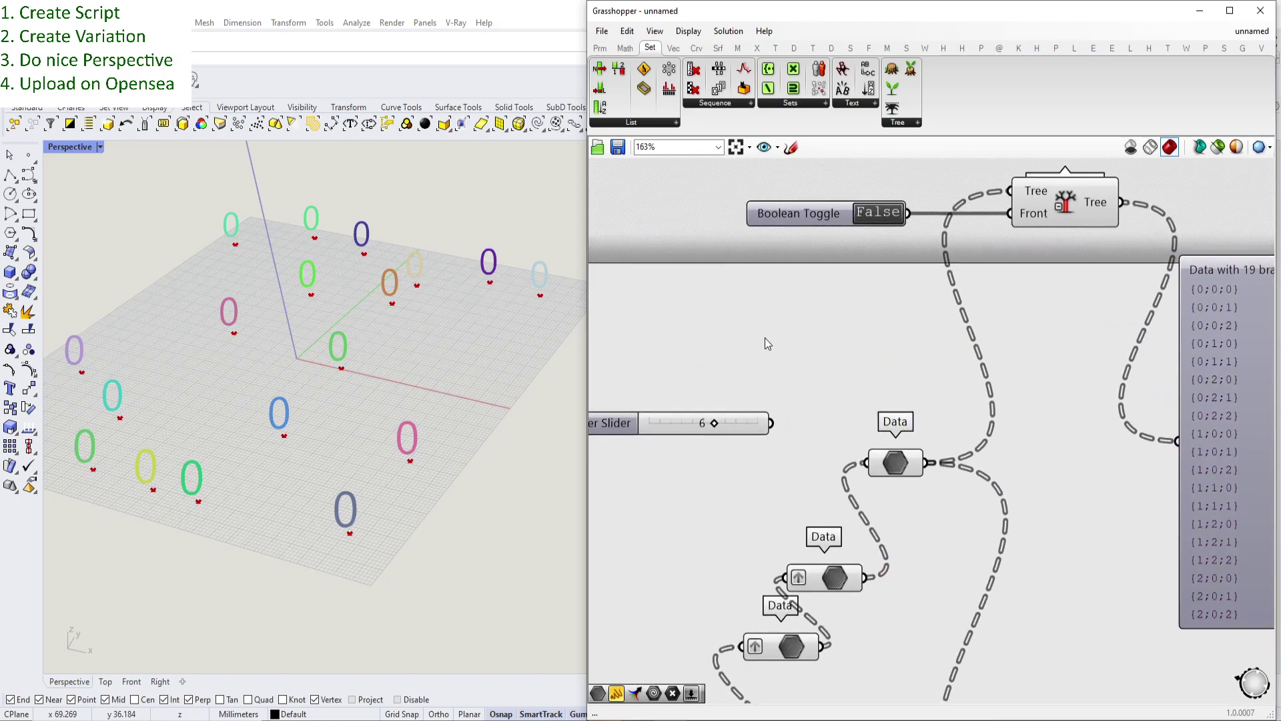
pyautogui.moveTo(765, 338); pyautogui.dragTo(706, 415)
pyautogui.press('Delete')
pyautogui.moveTo(1064, 309); pyautogui.dragTo(807, 351, button='right')
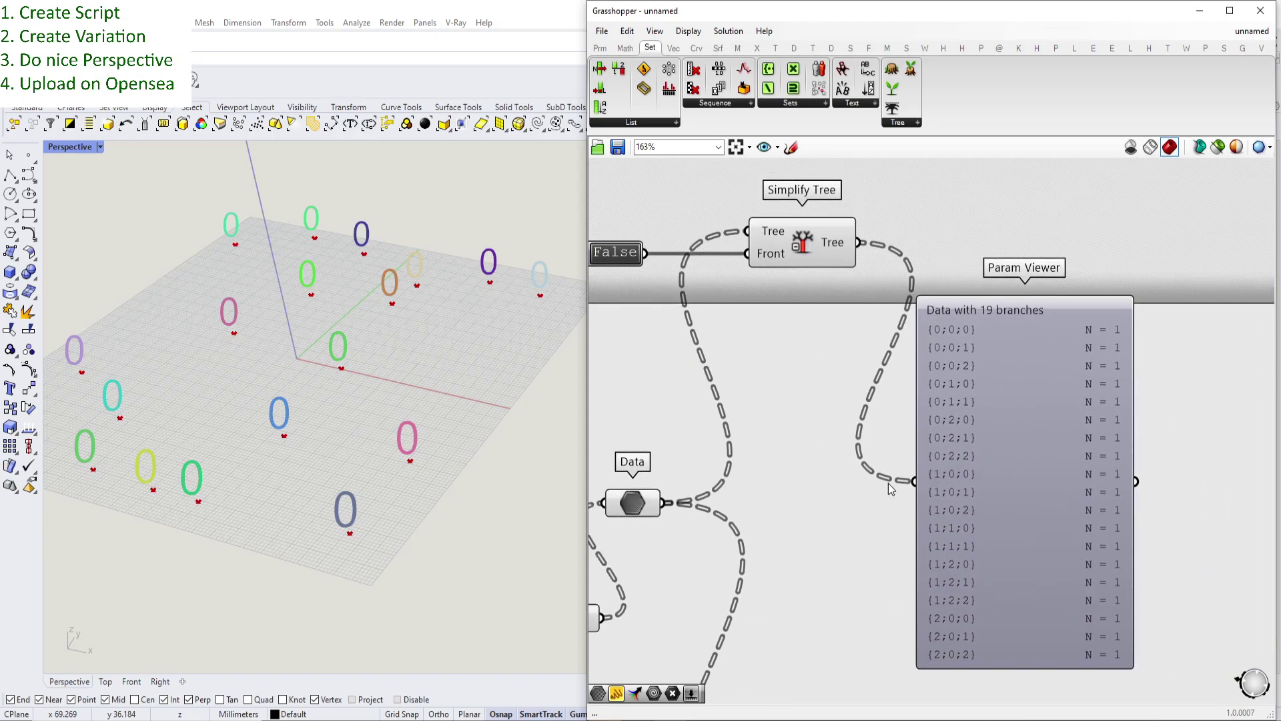
# - Connect the last Data parameter directly to the Param Viewer and switch its Simplify option on and off to compare the paths
pyautogui.moveTo(626, 508); pyautogui.dragTo(687, 475, button='right')
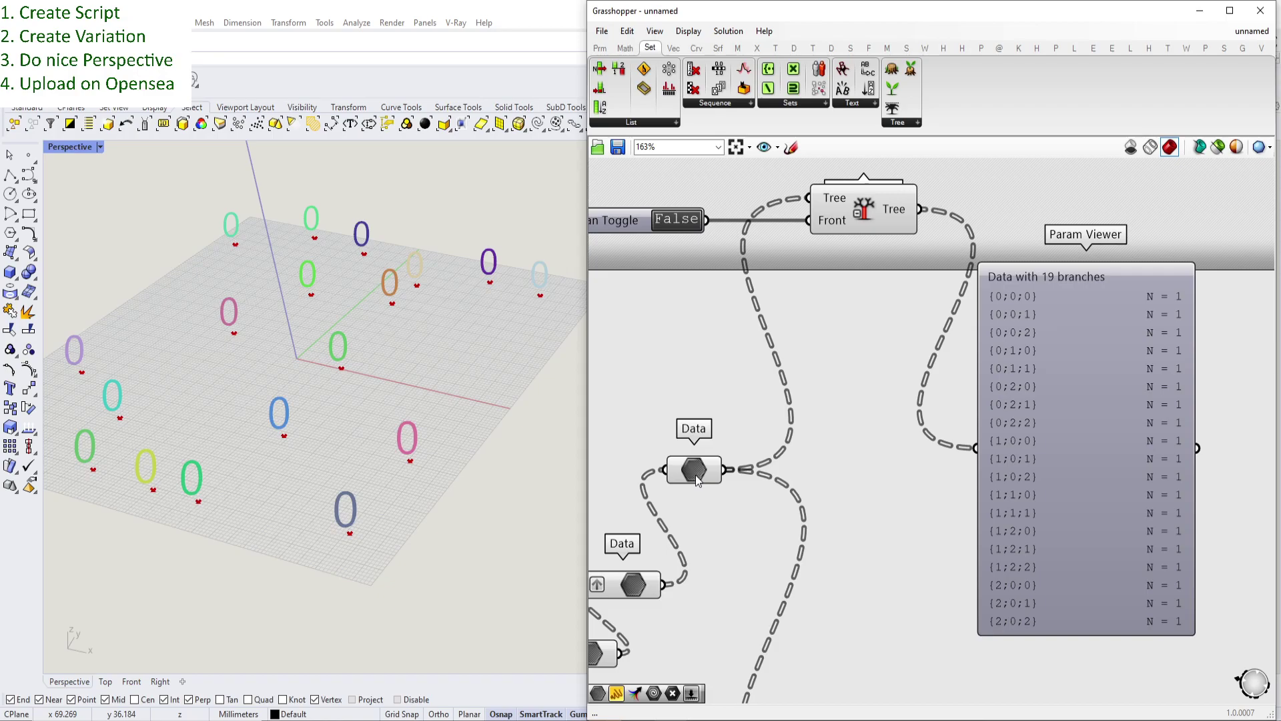
pyautogui.moveTo(726, 470); pyautogui.dragTo(976, 447)
pyautogui.rightClick(706, 469)
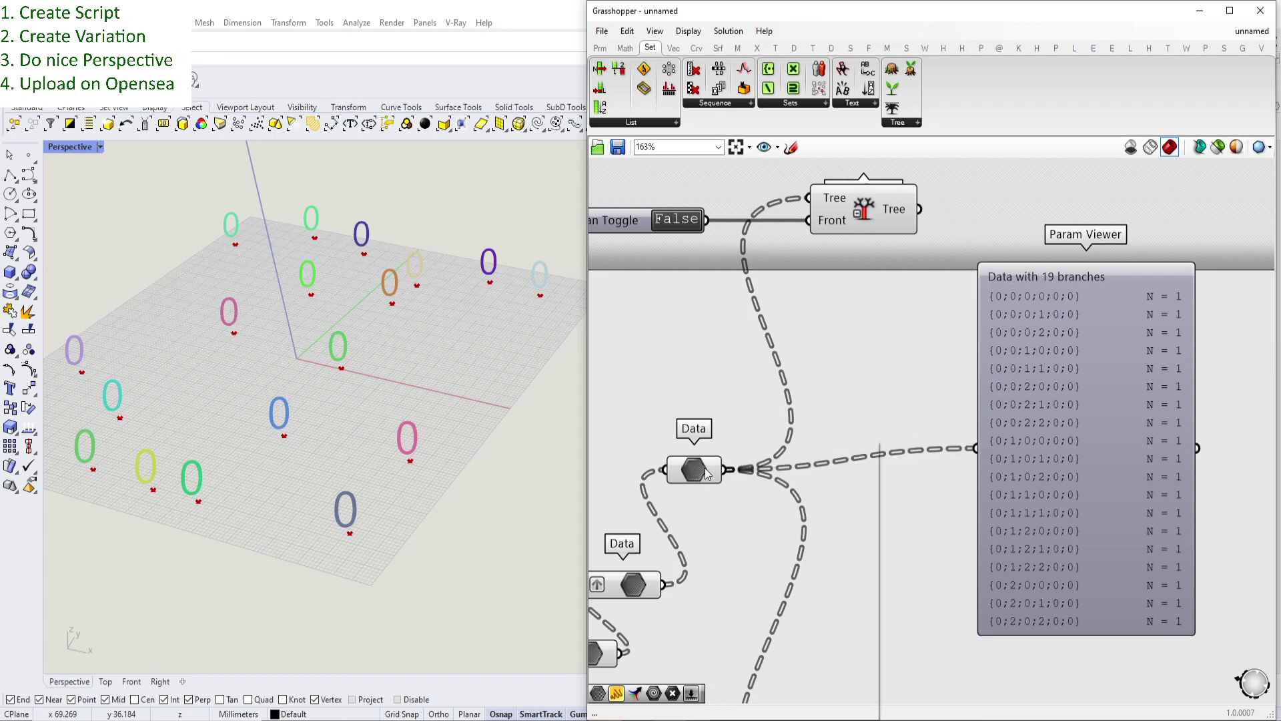
pyautogui.click(748, 585)
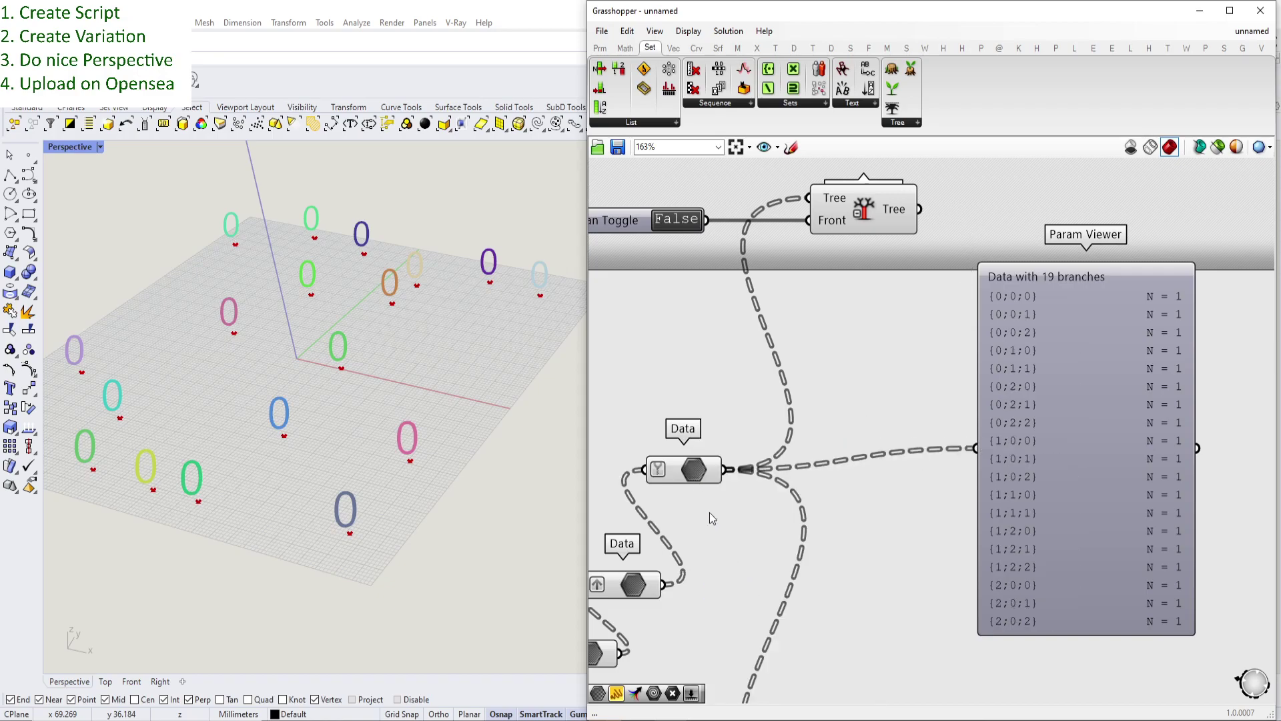
pyautogui.rightClick(682, 465)
pyautogui.click(730, 588)
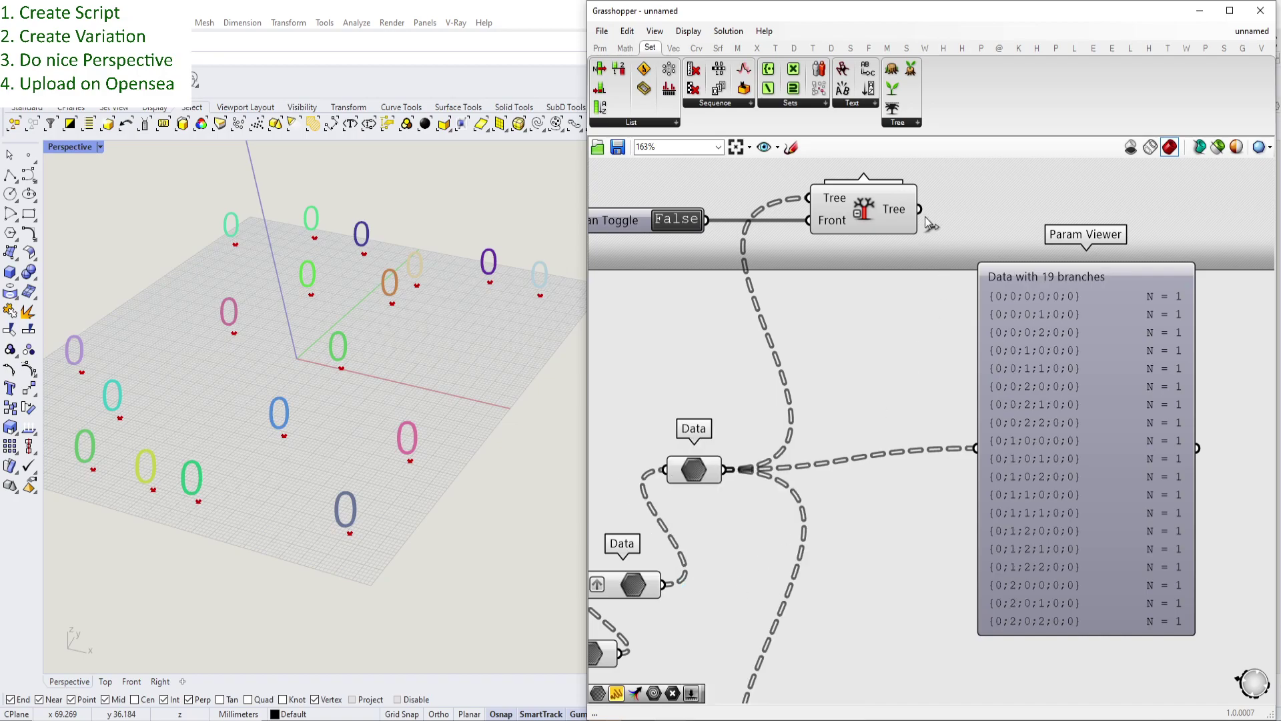
# - Reconnect the Simplify Tree output to the Param Viewer and move Simplify Tree between the Data parameter and the viewer
pyautogui.moveTo(924, 215); pyautogui.dragTo(971, 446)
pyautogui.scroll(-2, 1004, 425)
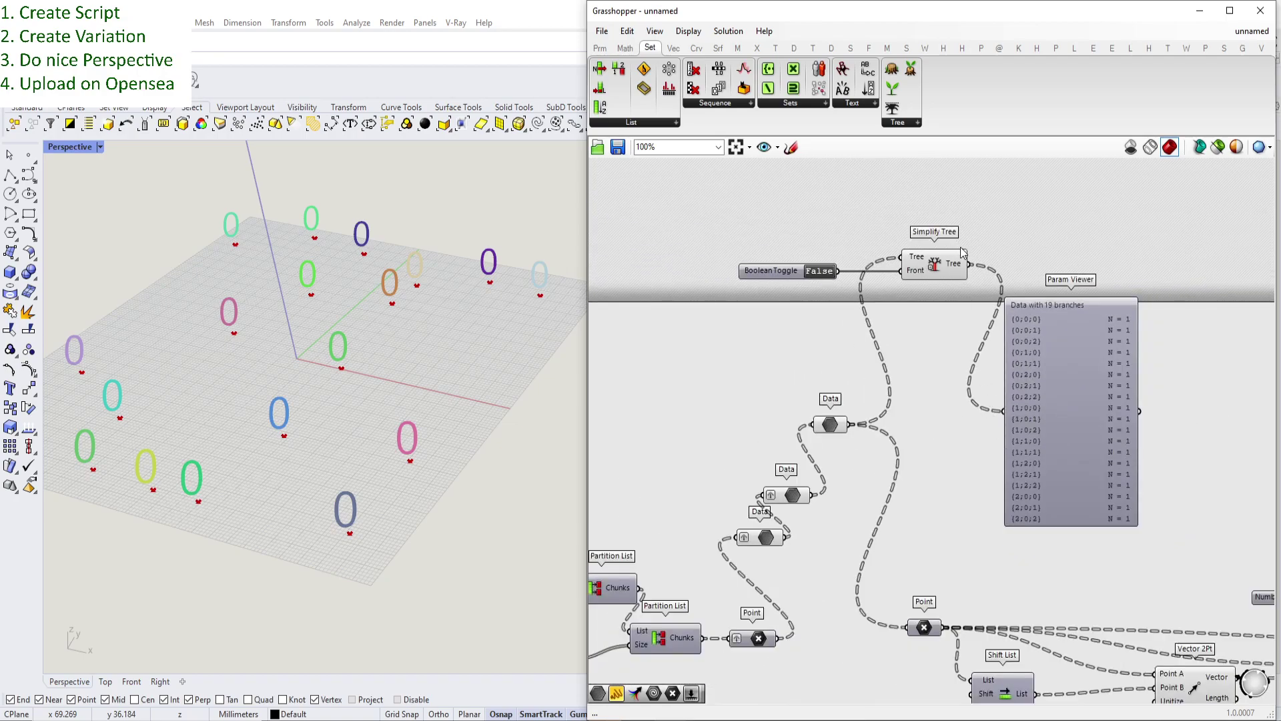
pyautogui.moveTo(961, 255); pyautogui.dragTo(956, 360)
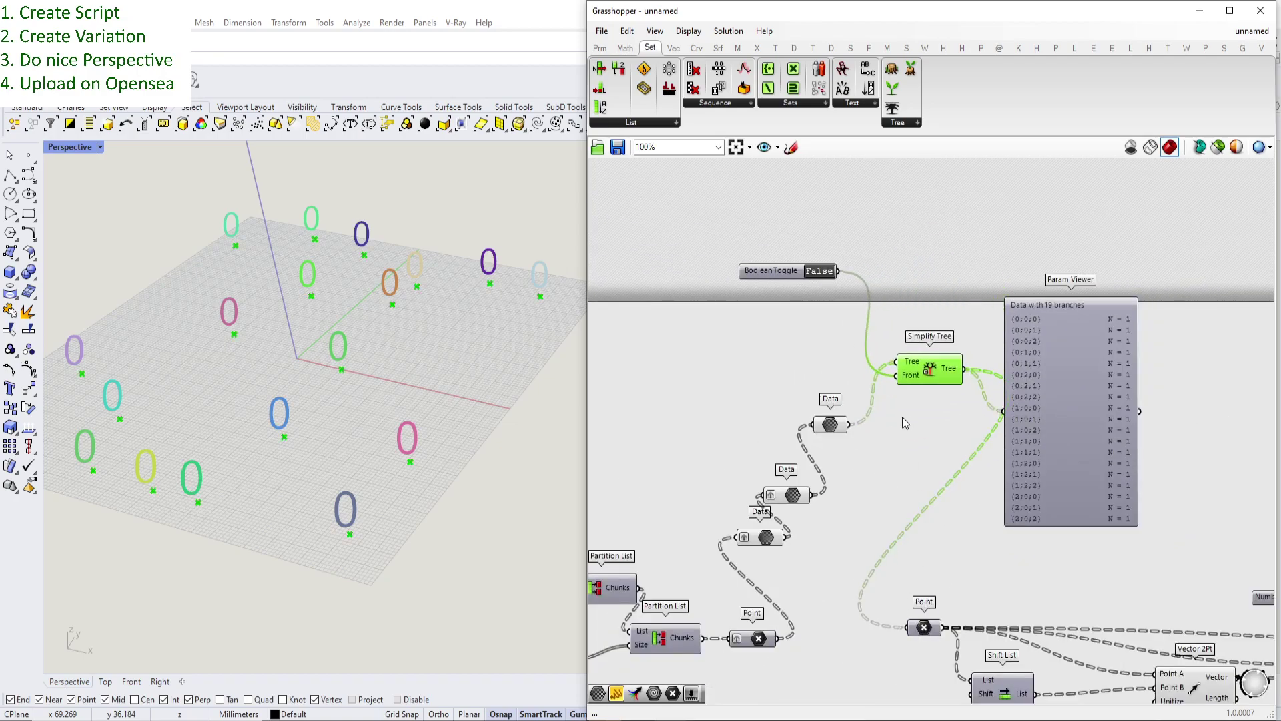
pyautogui.scroll(1, 904, 407)
pyautogui.scroll(-1, 1001, 346)
pyautogui.scroll(3, 1001, 345)
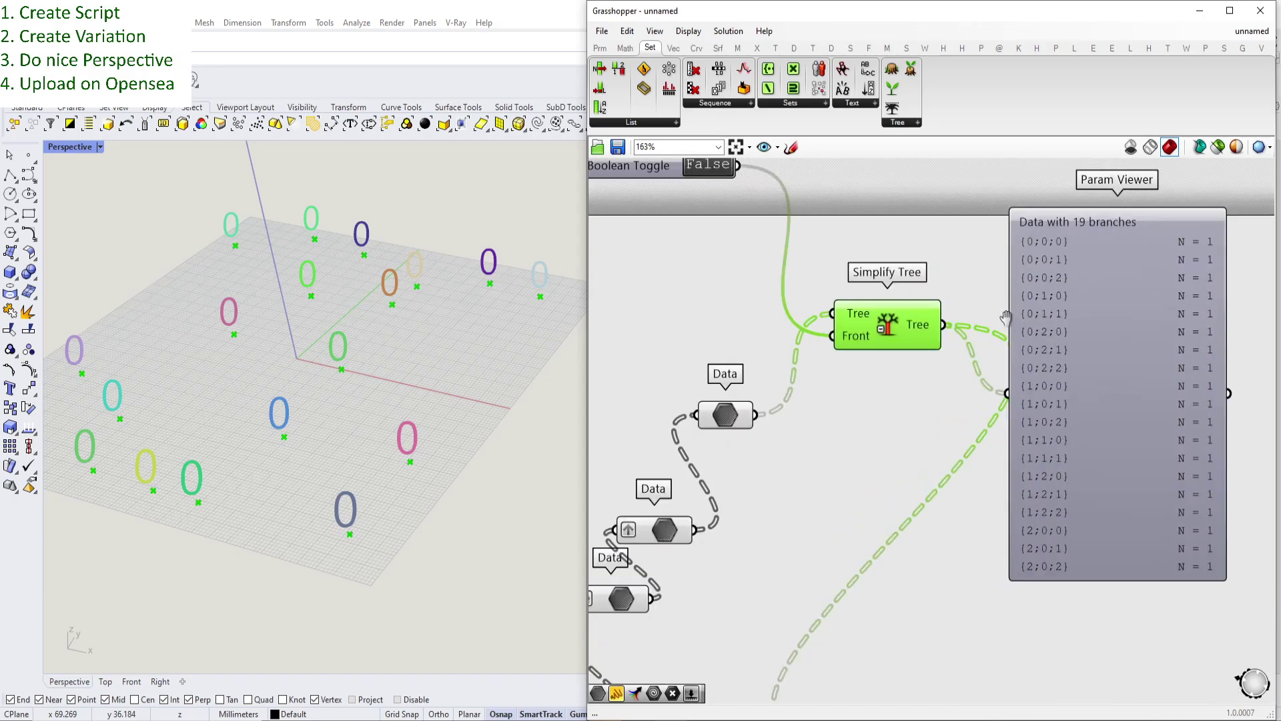
pyautogui.moveTo(797, 334); pyautogui.dragTo(934, 337, button='right')
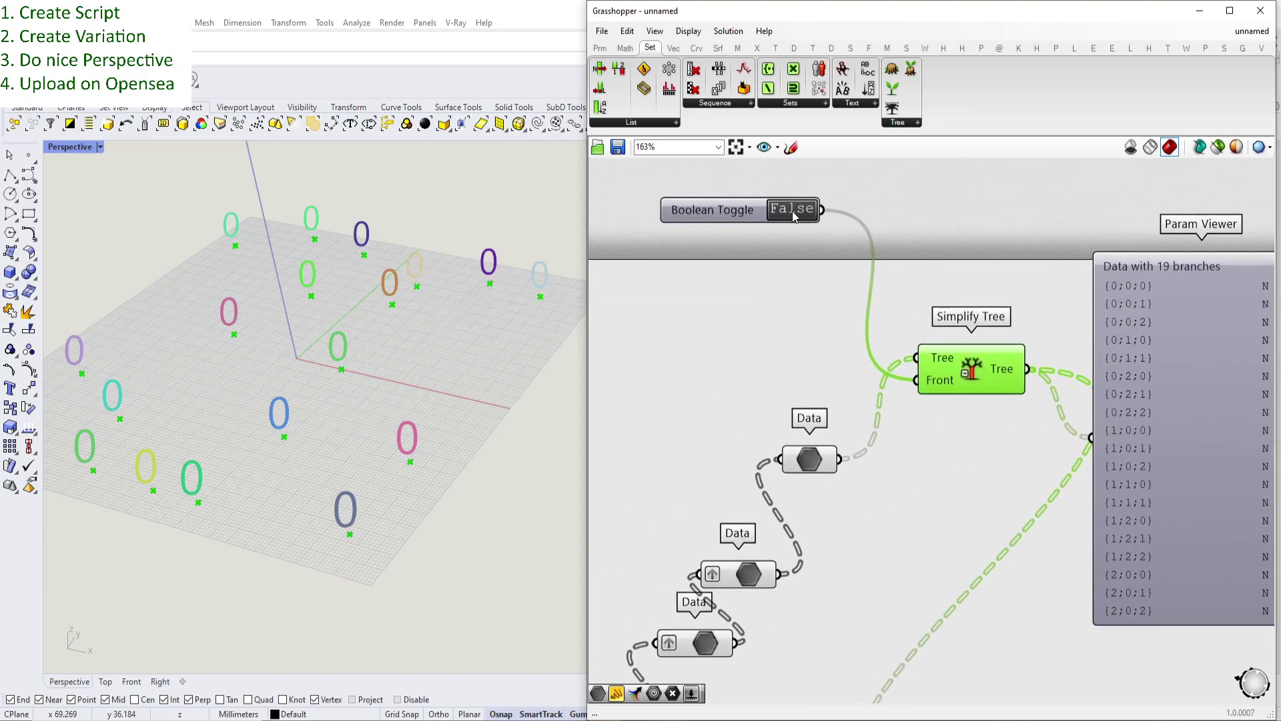
# - Set the Boolean Toggle to True and compare the Param Viewer's paths when fed by Simplify Tree and directly by the Data parameter
pyautogui.doubleClick(793, 209)
pyautogui.moveTo(1029, 333); pyautogui.dragTo(962, 327, button='right')
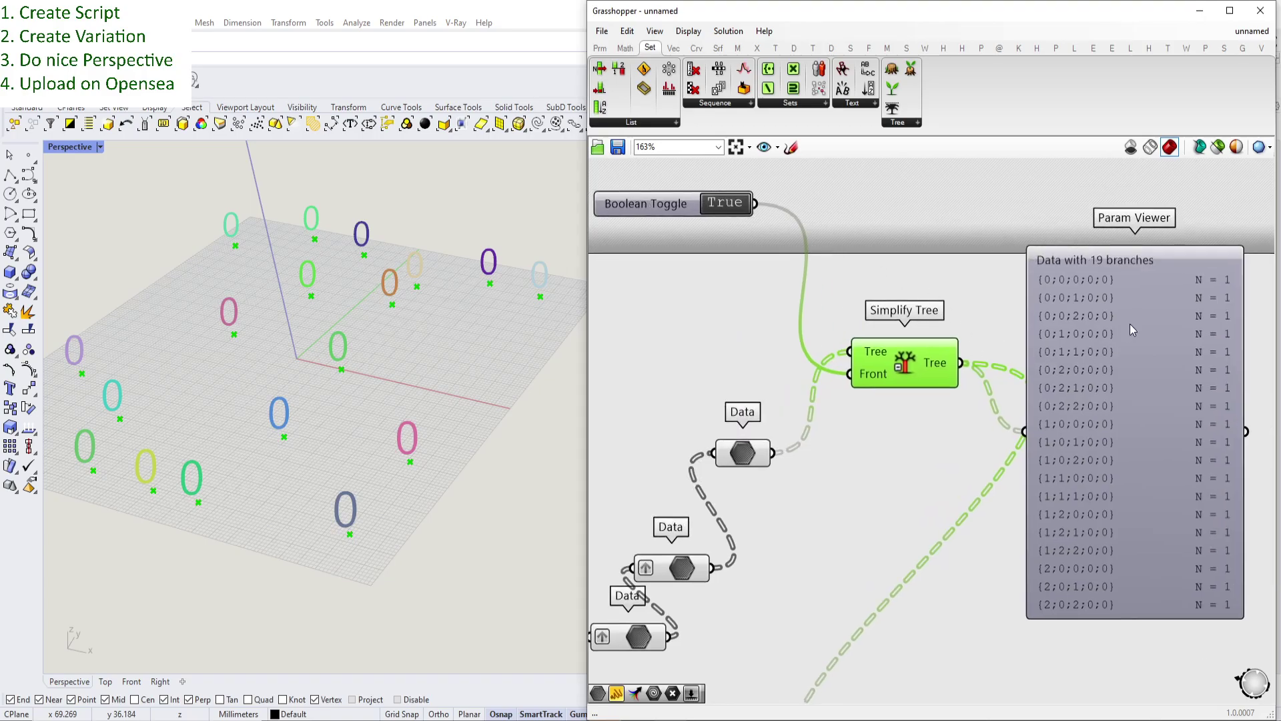
pyautogui.moveTo(1110, 309); pyautogui.dragTo(1078, 342, button='right')
pyautogui.scroll(3, 1068, 335)
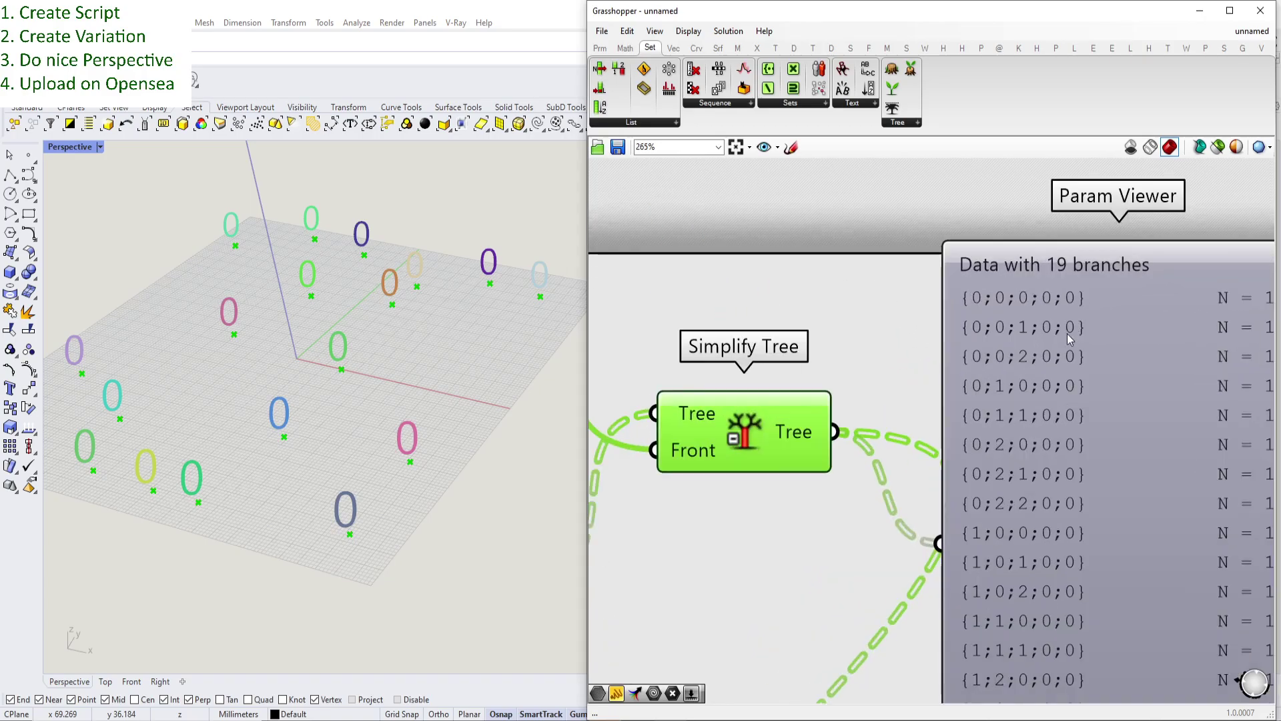
pyautogui.scroll(-2, 1055, 361)
pyautogui.moveTo(1043, 389); pyautogui.dragTo(1056, 347, button='right')
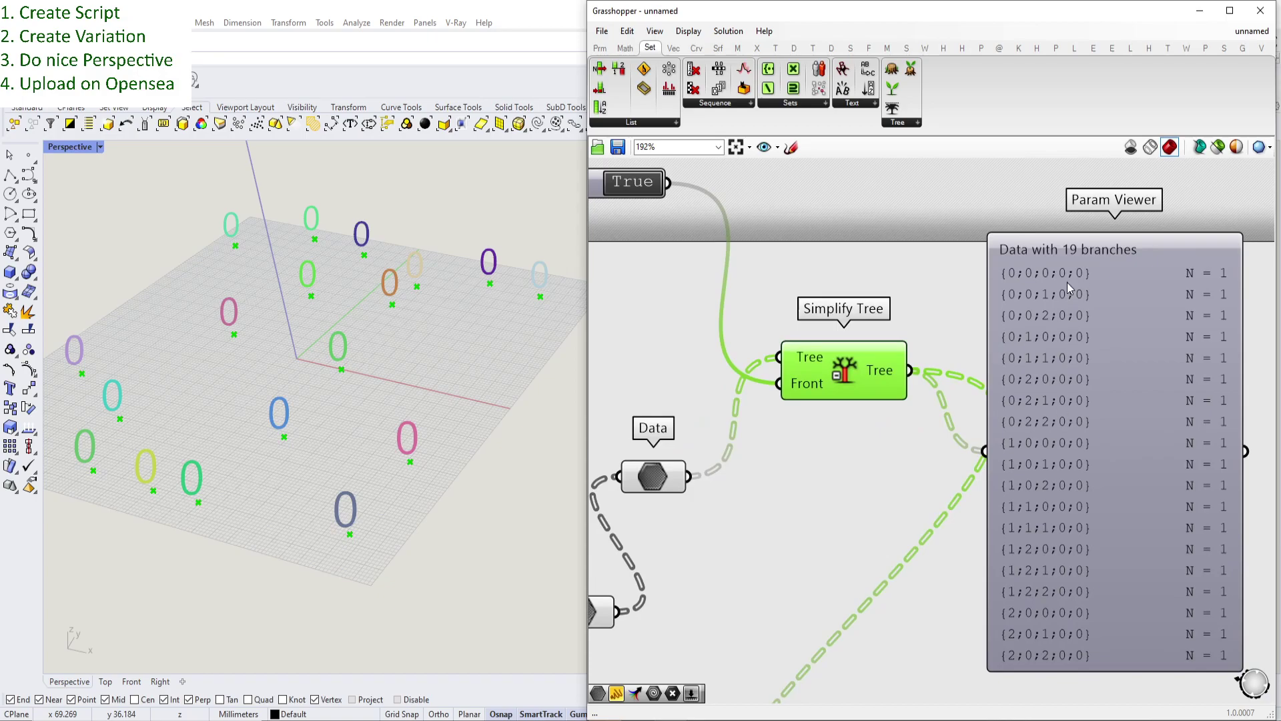
pyautogui.moveTo(660, 192); pyautogui.dragTo(736, 186, button='right')
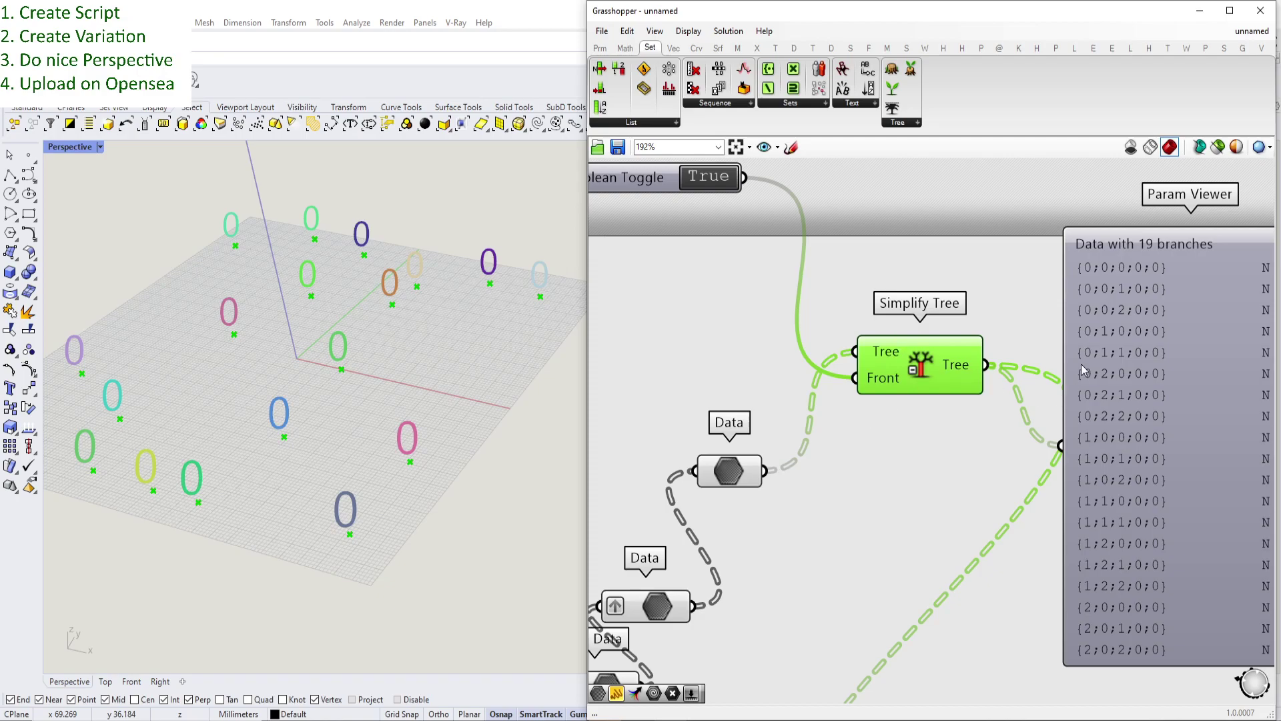
pyautogui.moveTo(766, 471); pyautogui.dragTo(1054, 451)
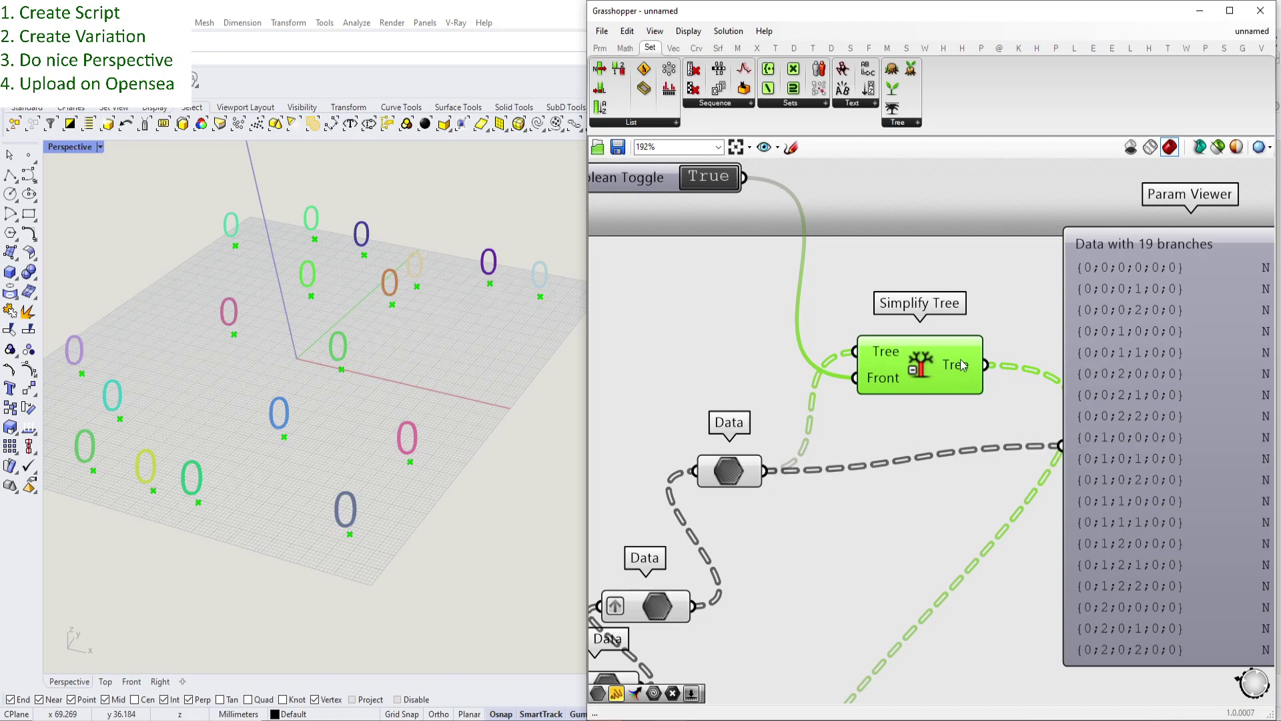
pyautogui.moveTo(986, 365); pyautogui.dragTo(1051, 458)
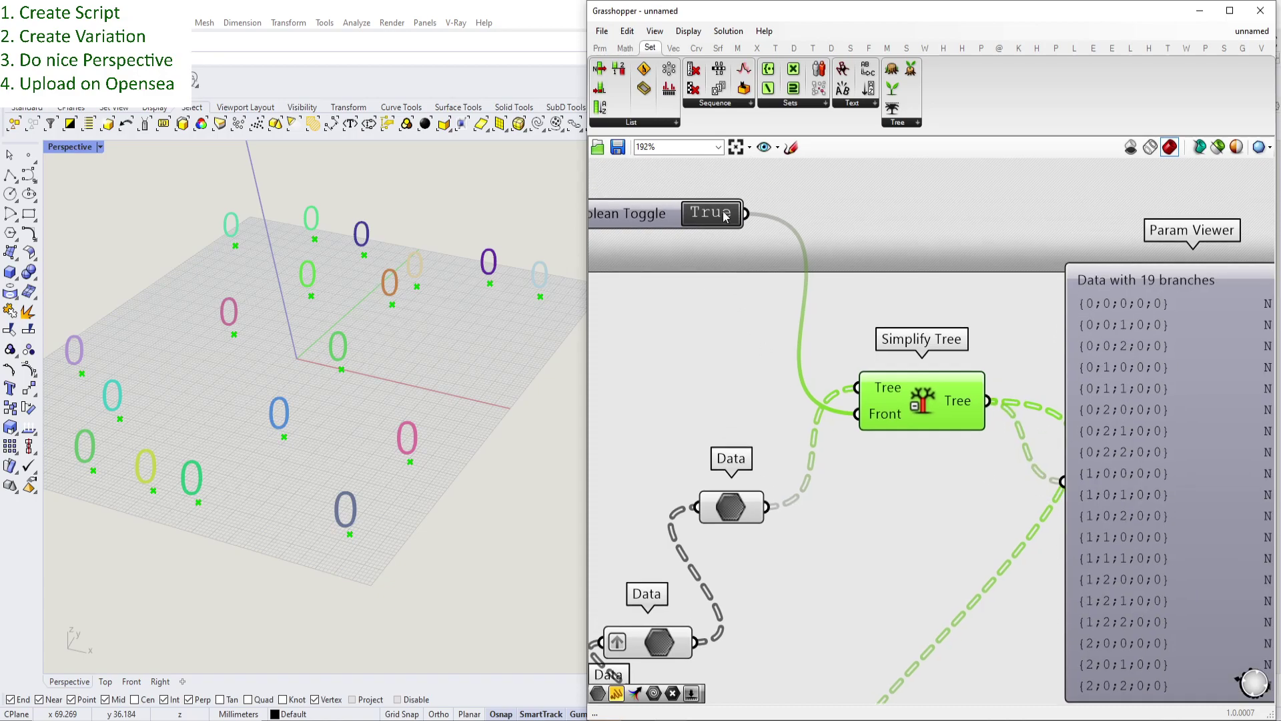
# - Set the Boolean Toggle to False and disconnect it from Simplify Tree's Front input
pyautogui.doubleClick(711, 212)
pyautogui.keyDown('ctrl'); pyautogui.moveTo(859, 414); pyautogui.dragTo(730, 214); pyautogui.keyUp('ctrl')
pyautogui.moveTo(1036, 361); pyautogui.dragTo(944, 322, button='right')
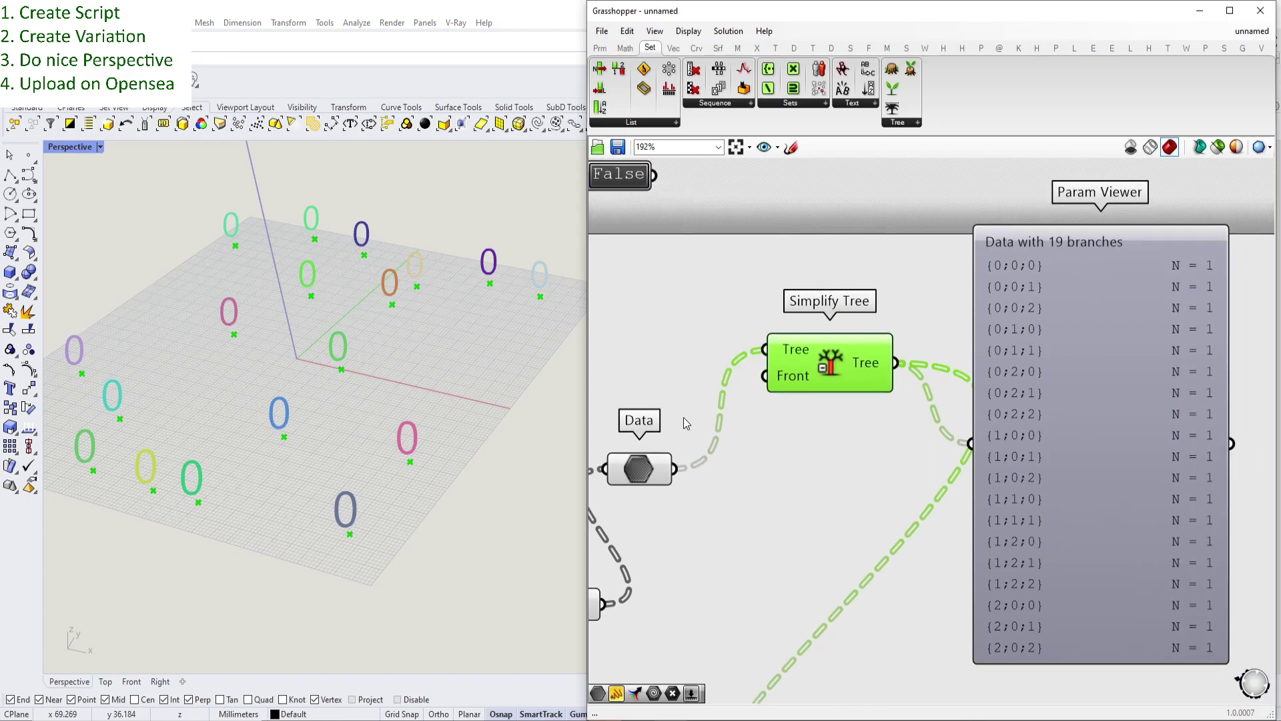
pyautogui.moveTo(823, 391); pyautogui.dragTo(863, 338, button='right')
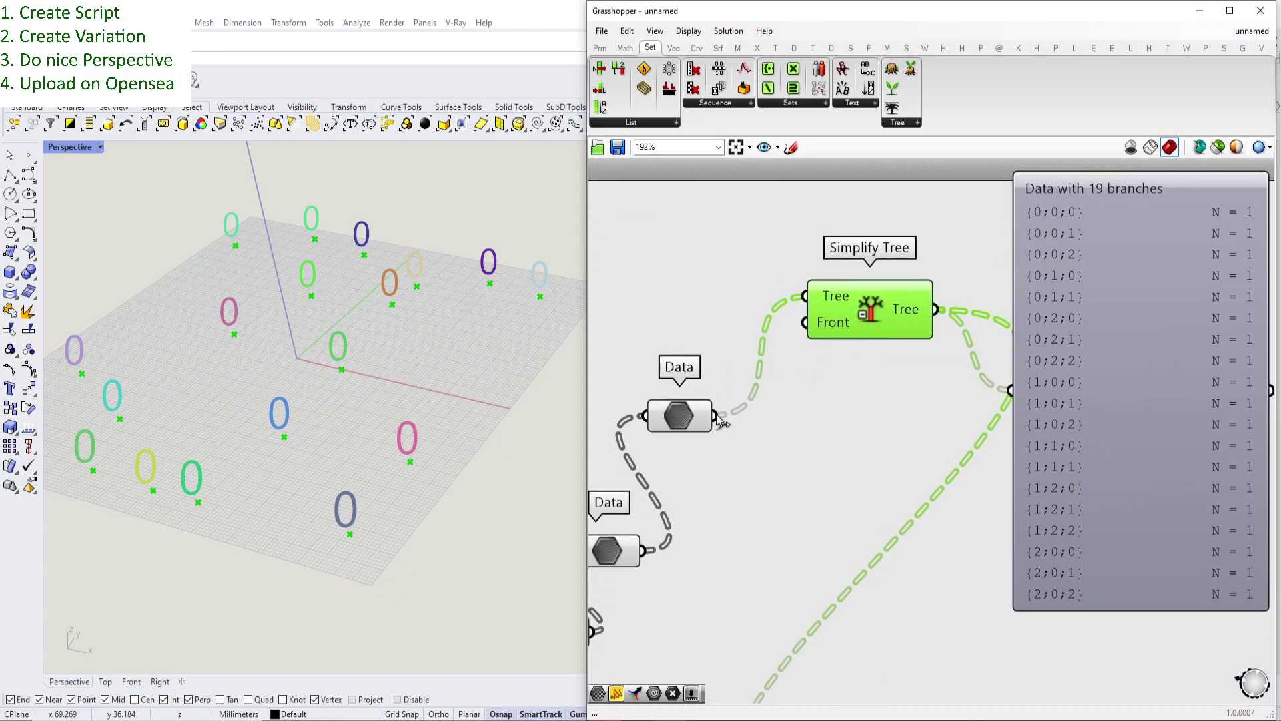
# - Connect the last Data parameter directly to the Param Viewer and turn on its Simplify option
pyautogui.scroll(-5, 754, 394)
pyautogui.scroll(2, 775, 446)
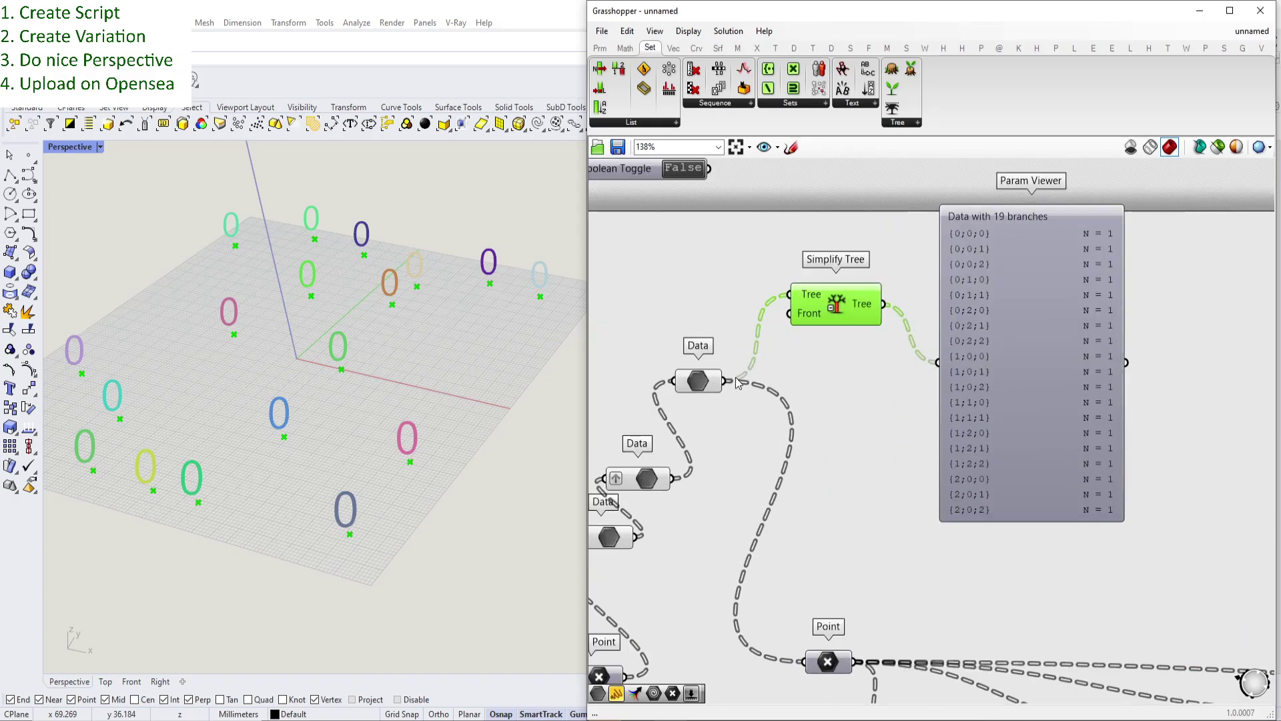
pyautogui.click(933, 363)
pyautogui.moveTo(933, 363); pyautogui.dragTo(726, 380)
pyautogui.rightClick(718, 382)
pyautogui.click(770, 534)
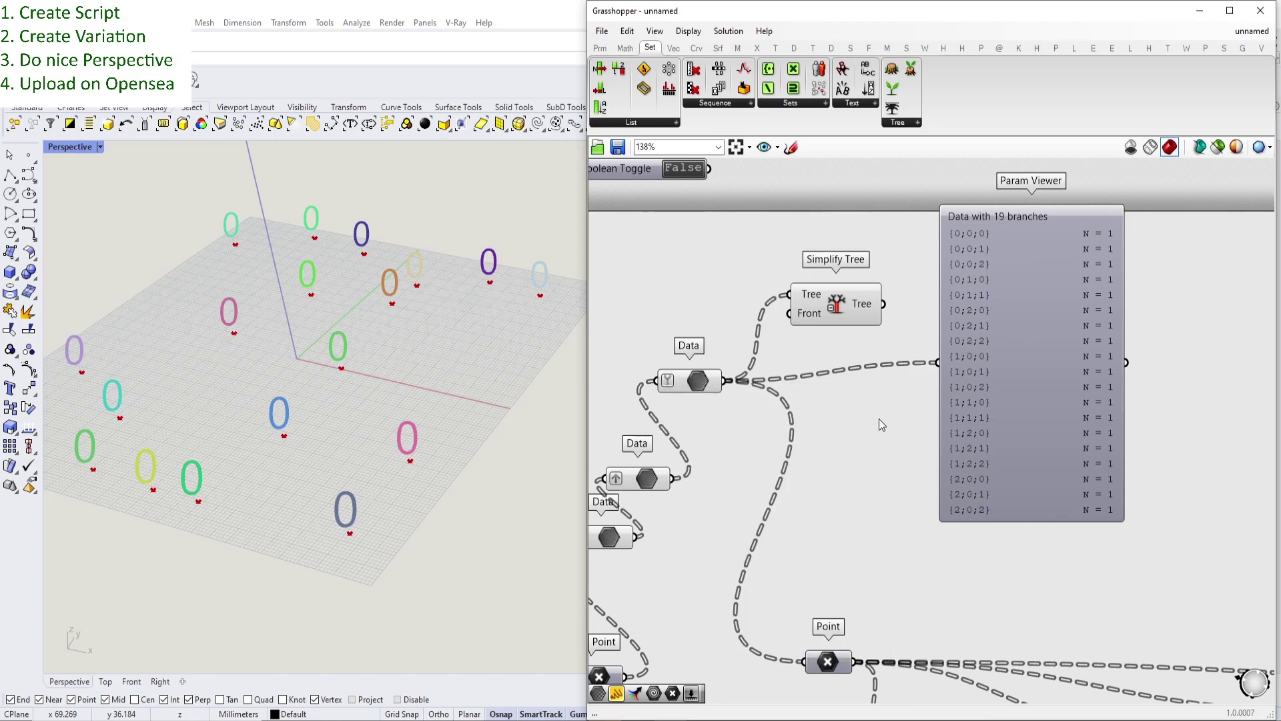
# - Delete the copied Simplify Tree component and its unconnected Boolean Toggle
pyautogui.click(809, 308)
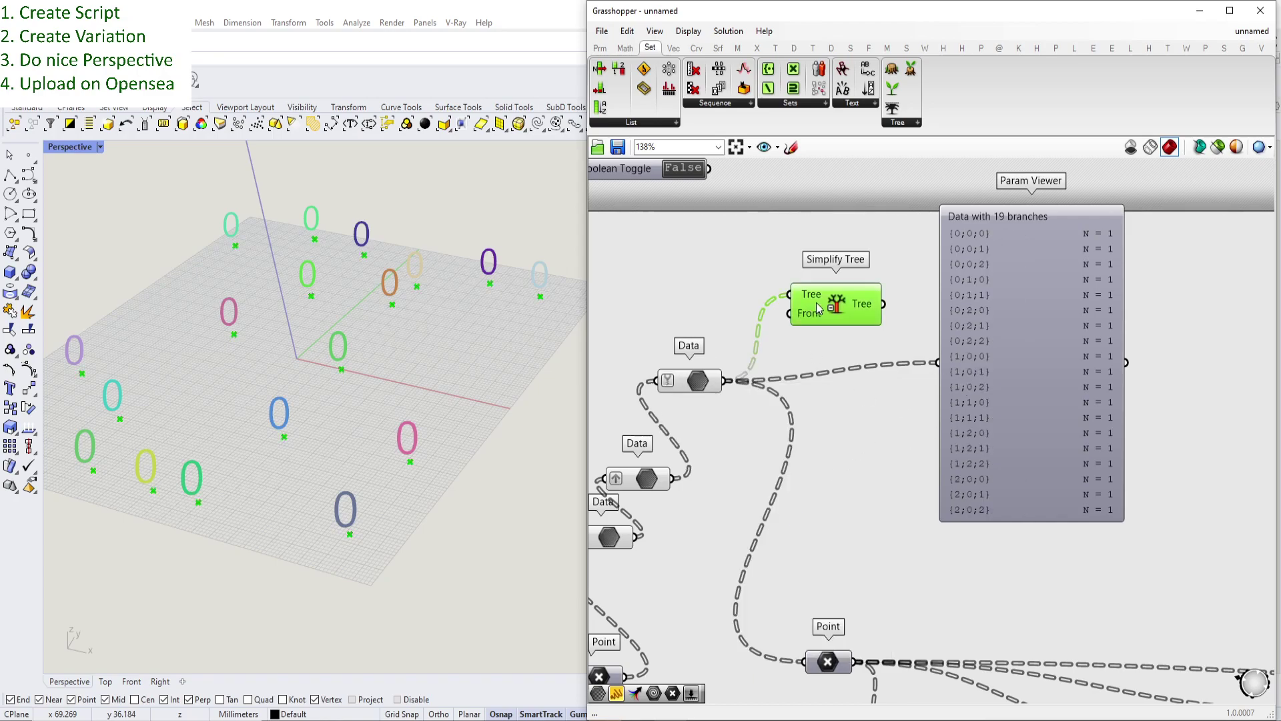
pyautogui.press('Delete')
pyautogui.moveTo(822, 305); pyautogui.dragTo(869, 343, button='right')
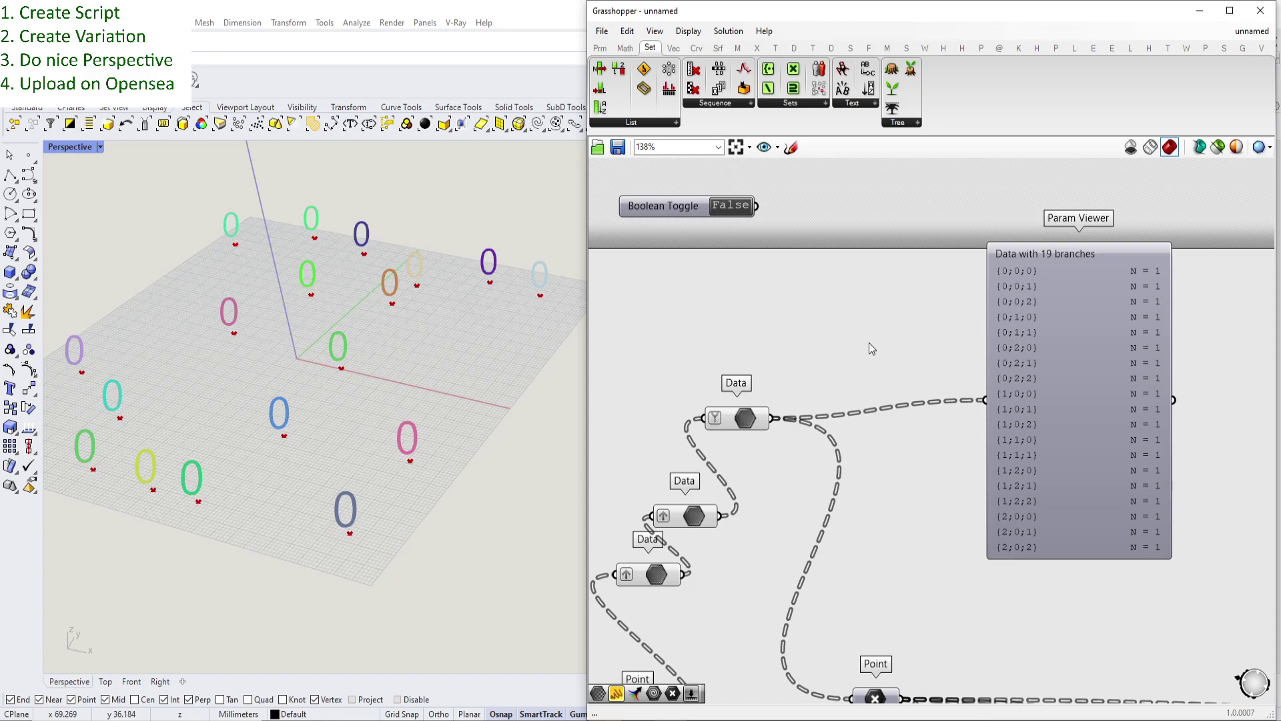
pyautogui.moveTo(869, 342); pyautogui.dragTo(700, 200)
pyautogui.press('Delete')
pyautogui.scroll(-5, 794, 167)
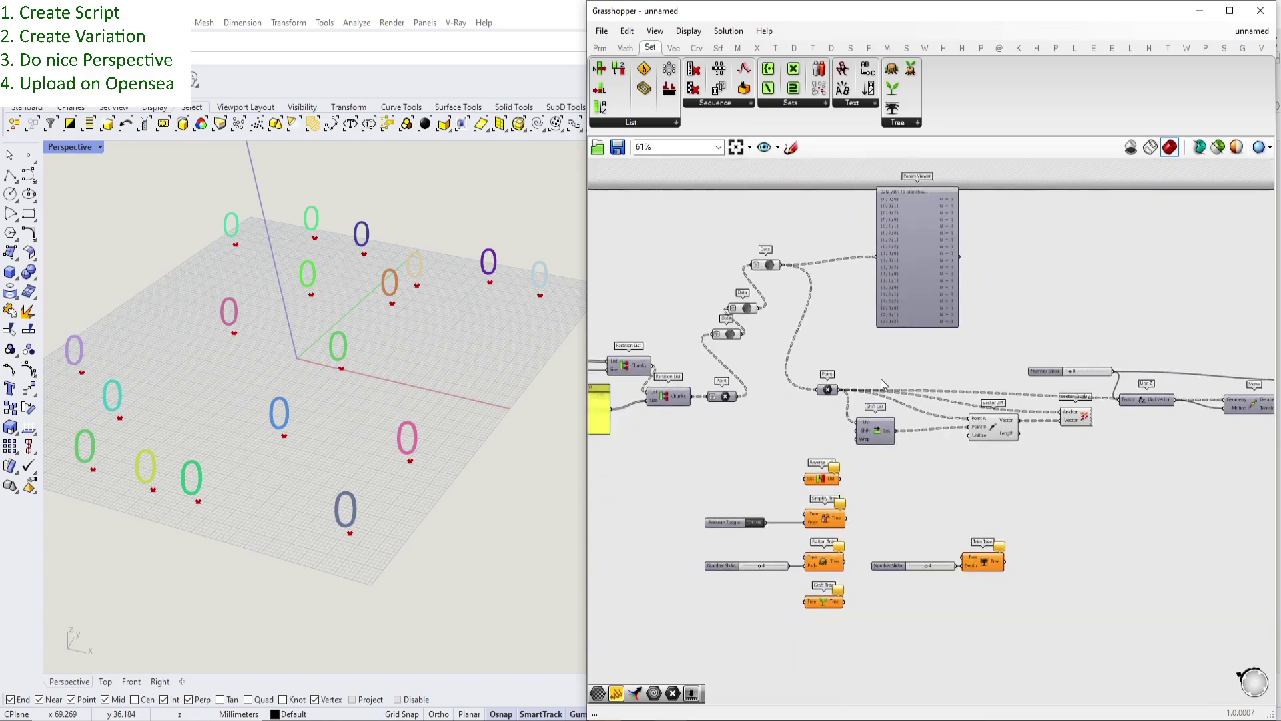
pyautogui.scroll(4, 819, 274)
pyautogui.moveTo(814, 398); pyautogui.dragTo(1109, 406, button='right')
pyautogui.moveTo(977, 374); pyautogui.dragTo(851, 449, button='right')
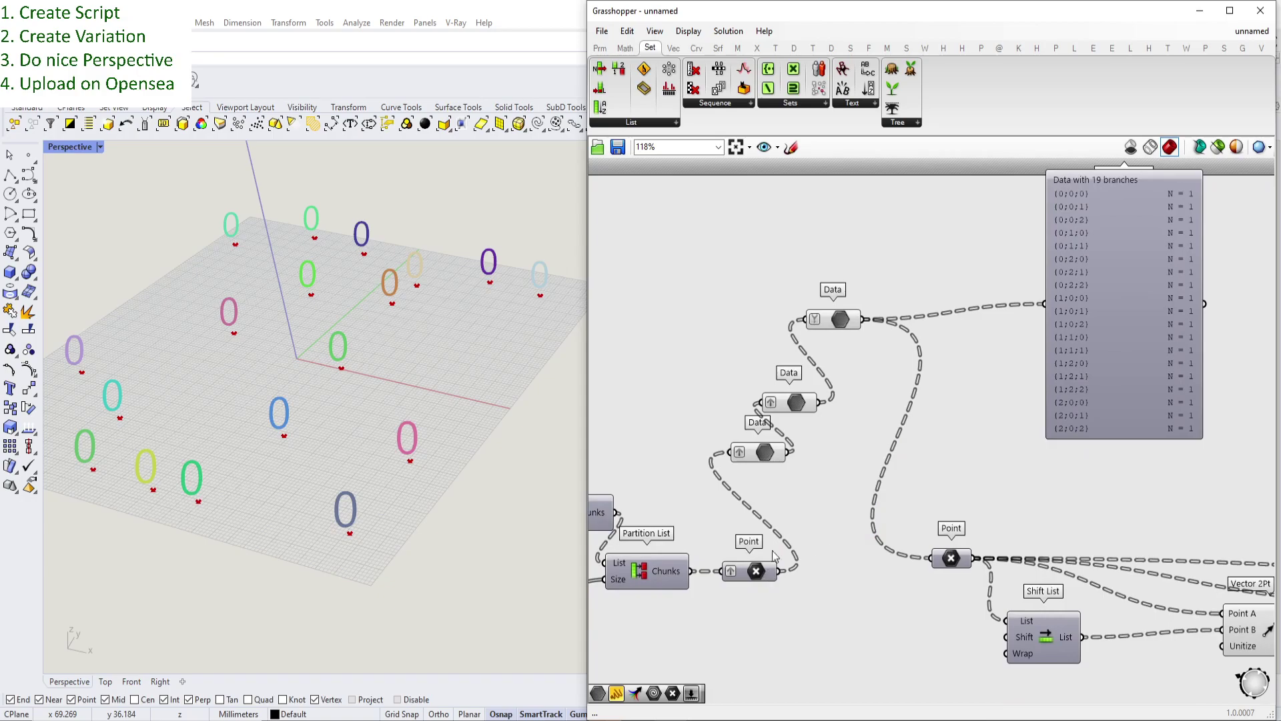
# - Add a Trim Tree component fed by the last Data parameter, with a Number Slider set to 2 on its Depth input
pyautogui.doubleClick(923, 277)
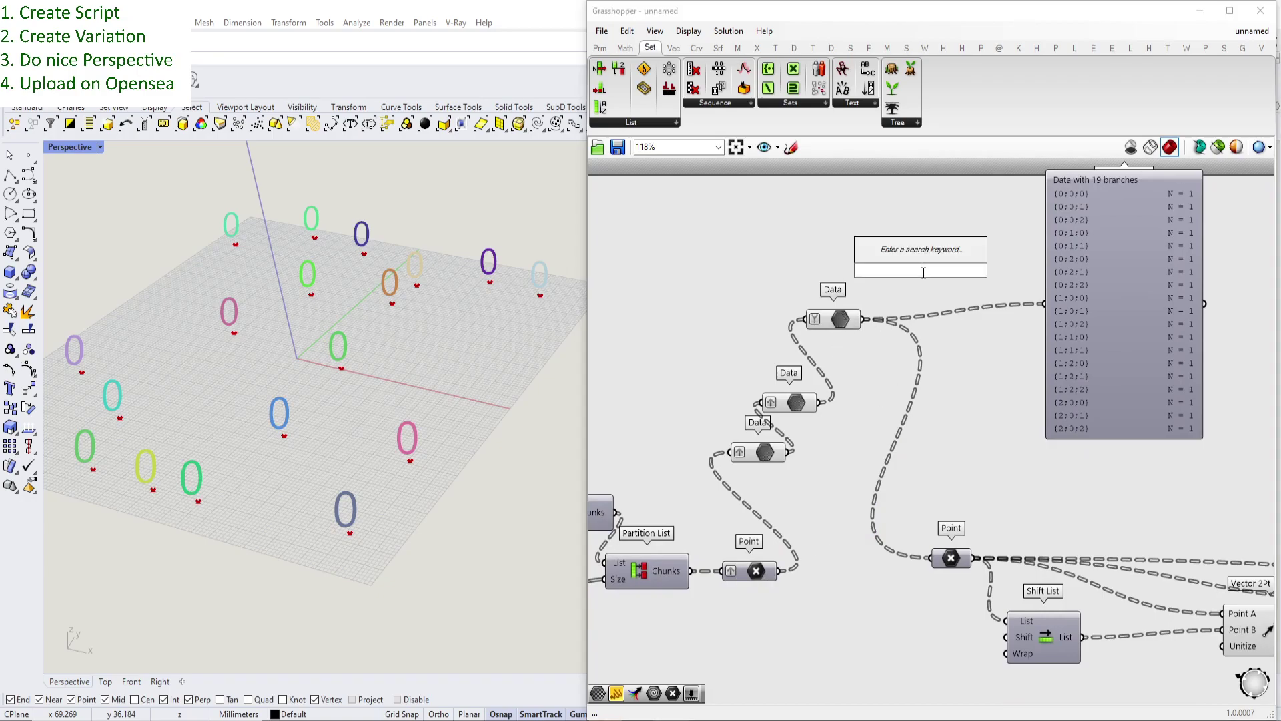
pyautogui.write('trim')
pyautogui.click(894, 145)
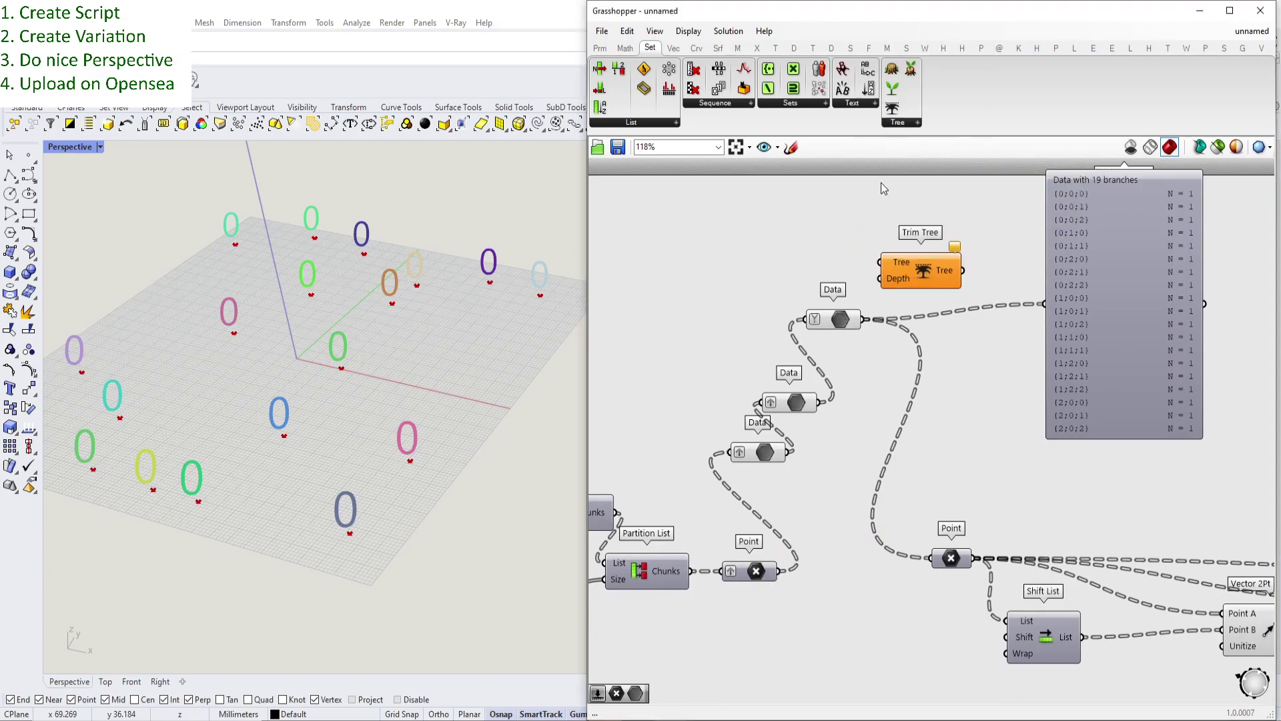
pyautogui.moveTo(859, 318); pyautogui.dragTo(845, 284)
pyautogui.doubleClick(810, 287)
pyautogui.write('2')
pyautogui.press('Return')
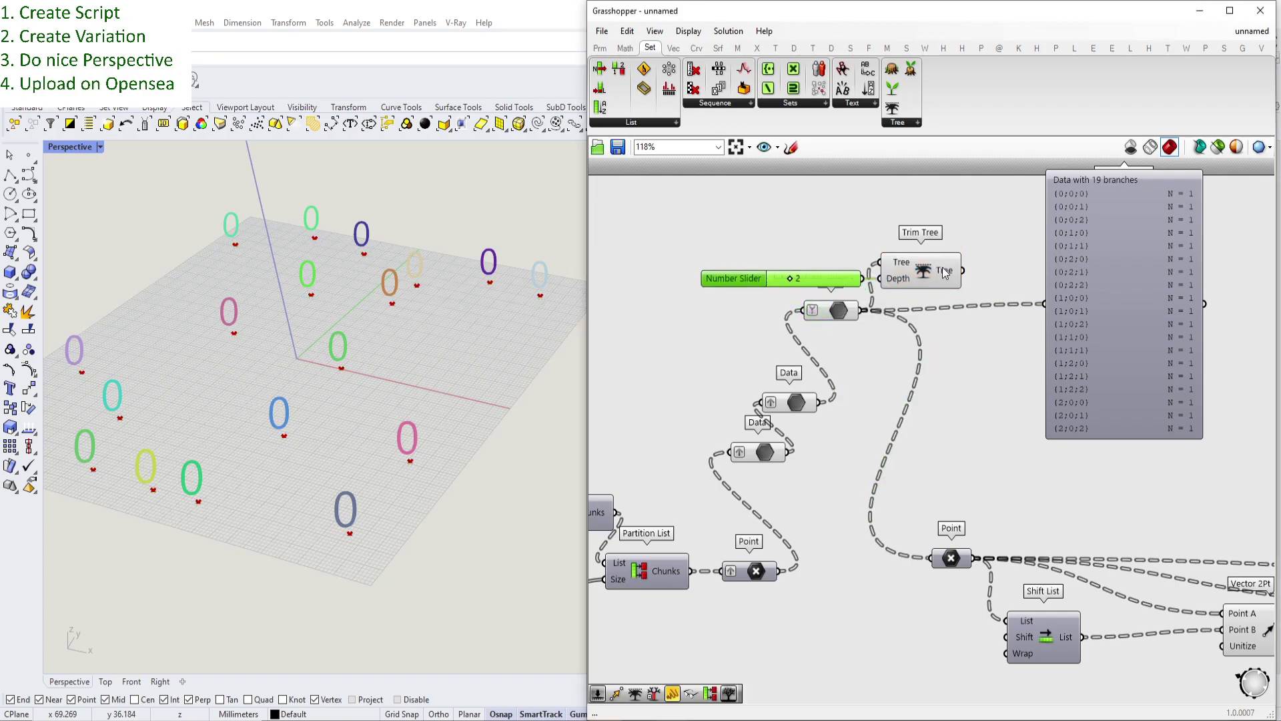
# - Feed the Point parameter before Shift List from Trim Tree's output and set the Depth slider to 1
pyautogui.moveTo(963, 270); pyautogui.dragTo(943, 559)
pyautogui.moveTo(907, 313); pyautogui.dragTo(882, 351, button='right')
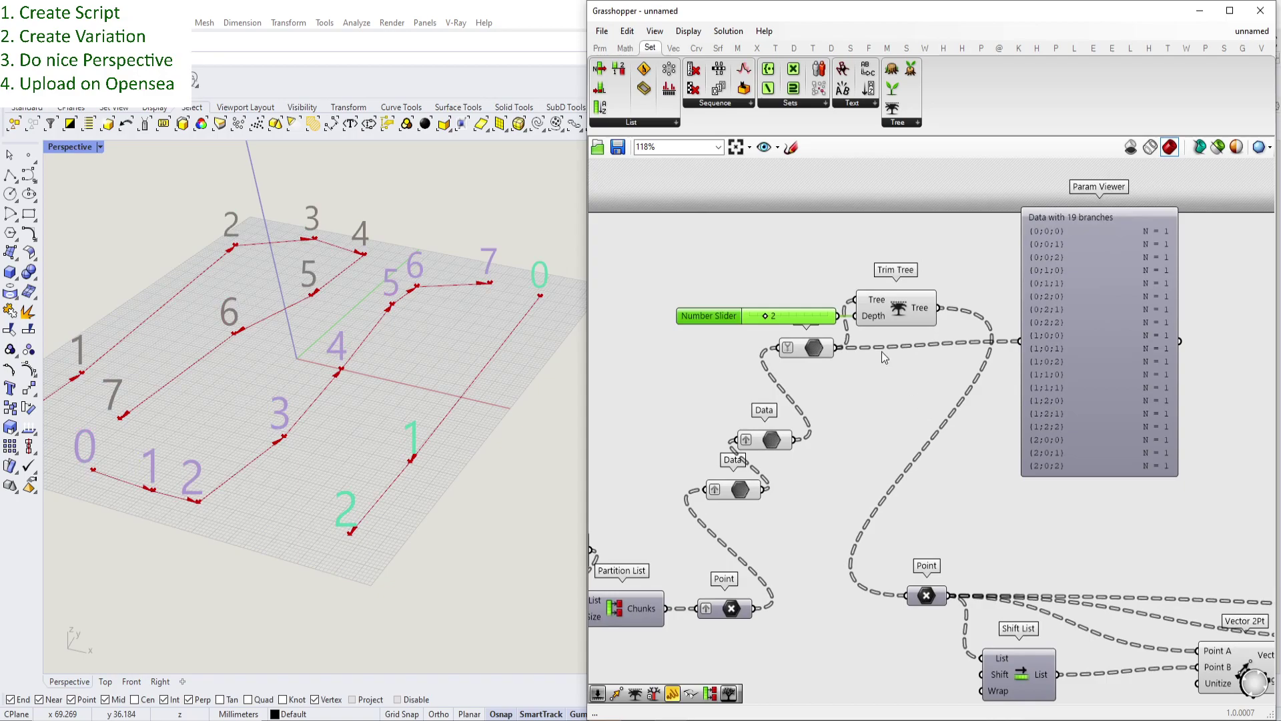
pyautogui.scroll(1, 787, 315)
pyautogui.moveTo(763, 317); pyautogui.dragTo(754, 317)
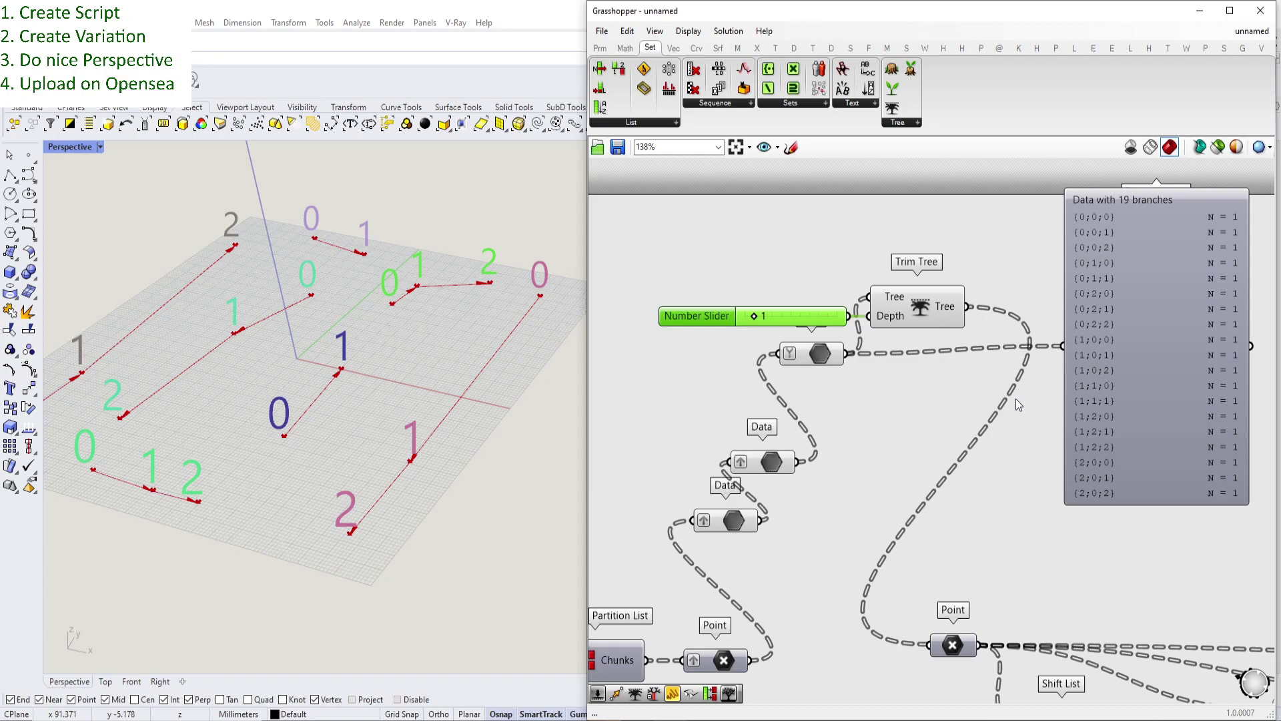
# - Compare the branch paths in the Param Viewer with the trimmed point groups and connecting vectors in the Rhino viewport
pyautogui.scroll(2, 1016, 398)
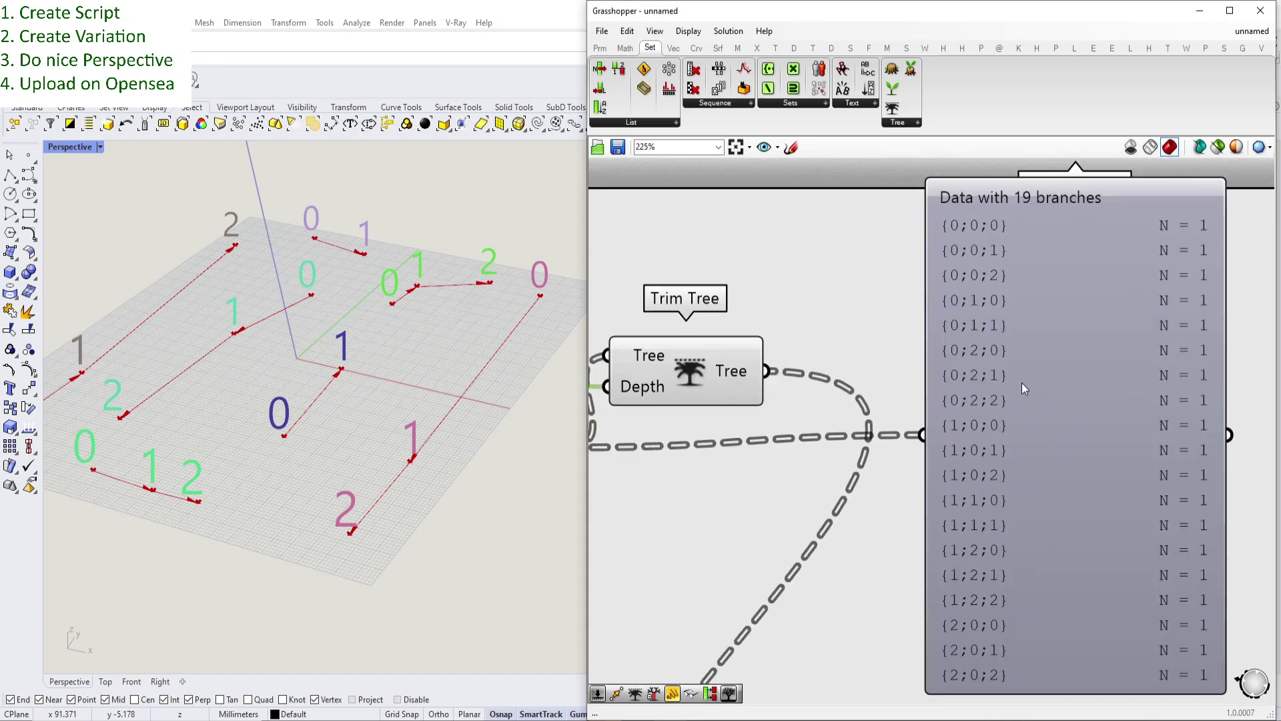
pyautogui.scroll(-1, 1016, 379)
pyautogui.moveTo(1014, 378); pyautogui.dragTo(1009, 397, button='right')
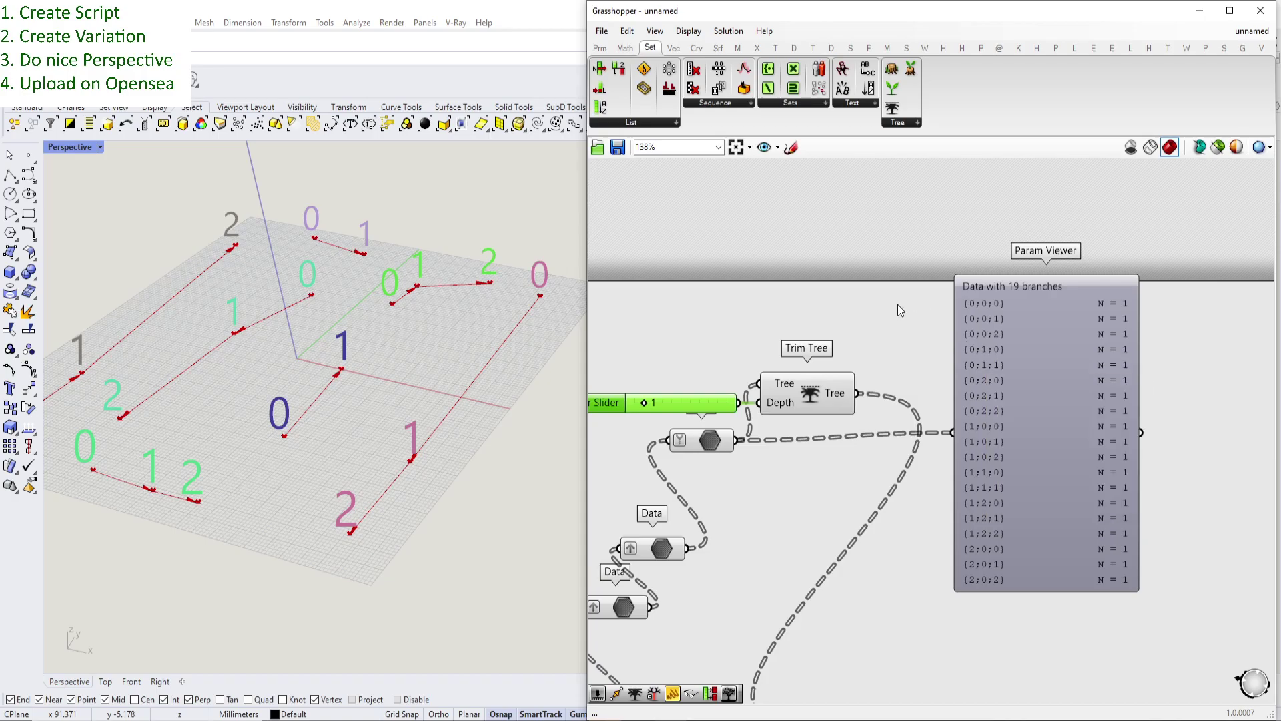
pyautogui.scroll(-3, 899, 304)
pyautogui.moveTo(1039, 455); pyautogui.dragTo(959, 431, button='right')
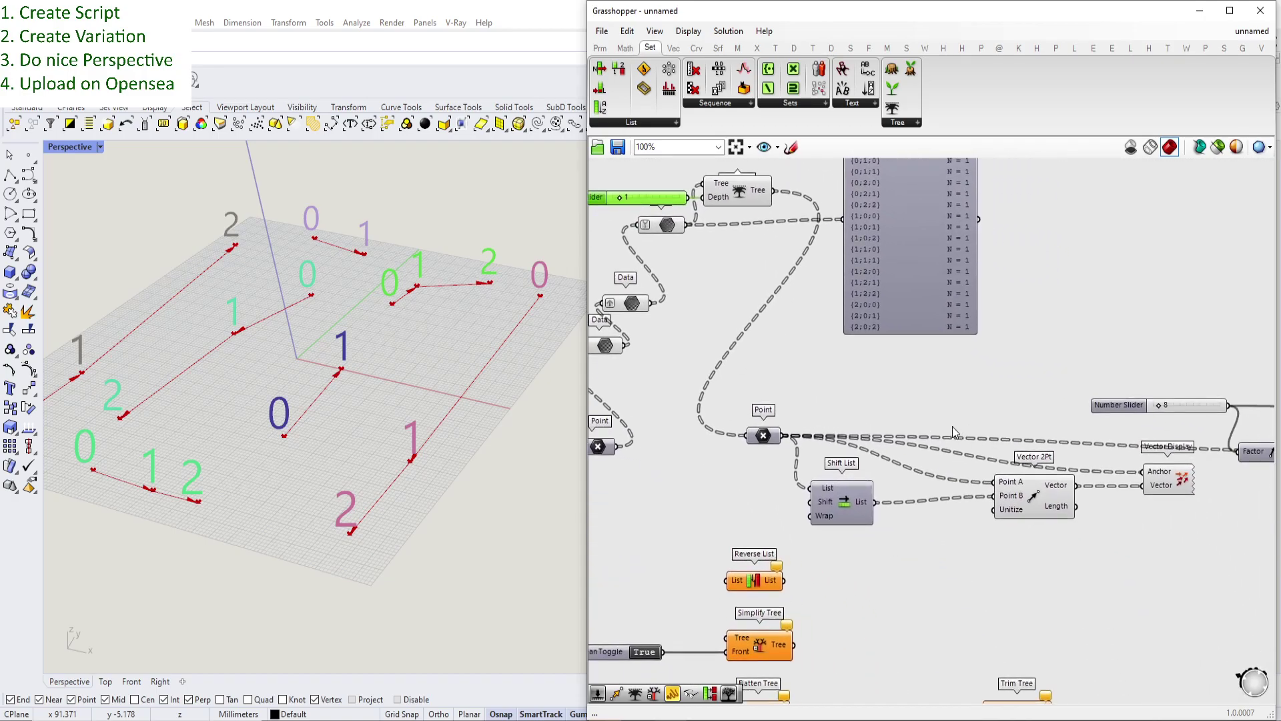
pyautogui.scroll(-3, 370, 434)
pyautogui.scroll(6, 303, 365)
pyautogui.moveTo(303, 365)
pyautogui.mouseDown(button='right')
pyautogui.moveTo(303, 382)
pyautogui.moveTo(341, 359)
pyautogui.moveTo(318, 368)
pyautogui.mouseUp(button='right')
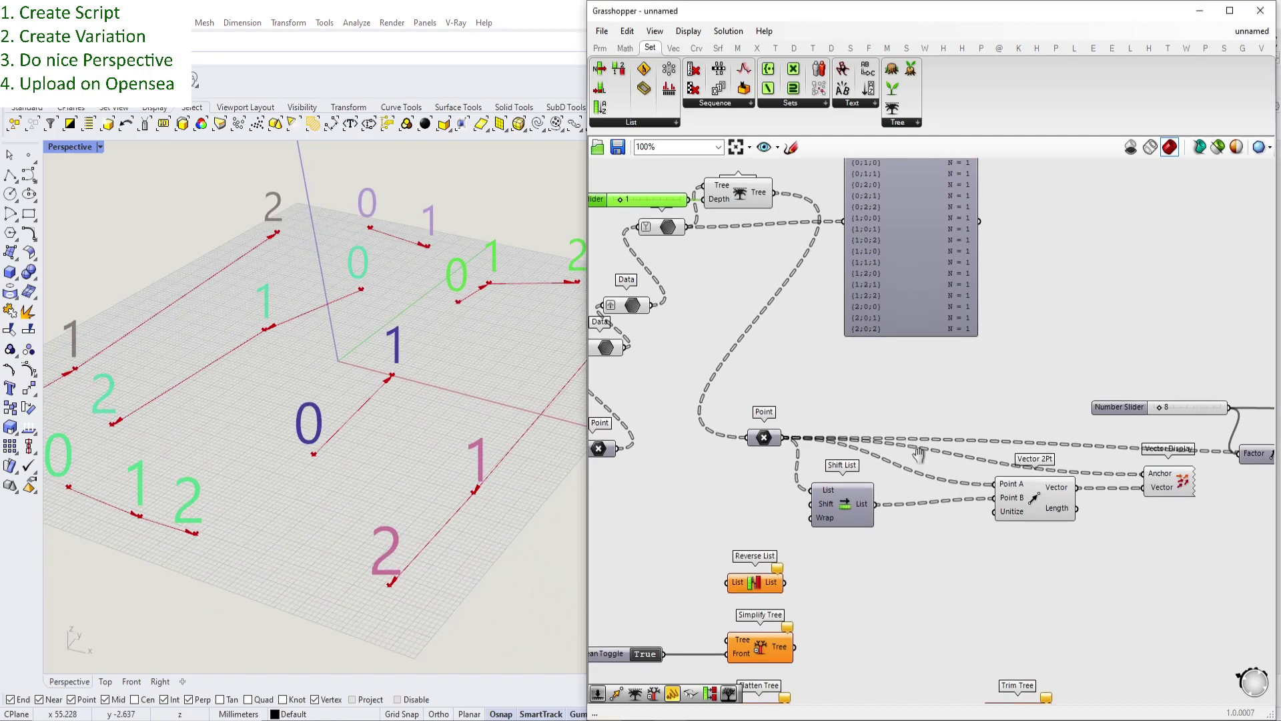
pyautogui.moveTo(884, 417); pyautogui.dragTo(971, 489, button='right')
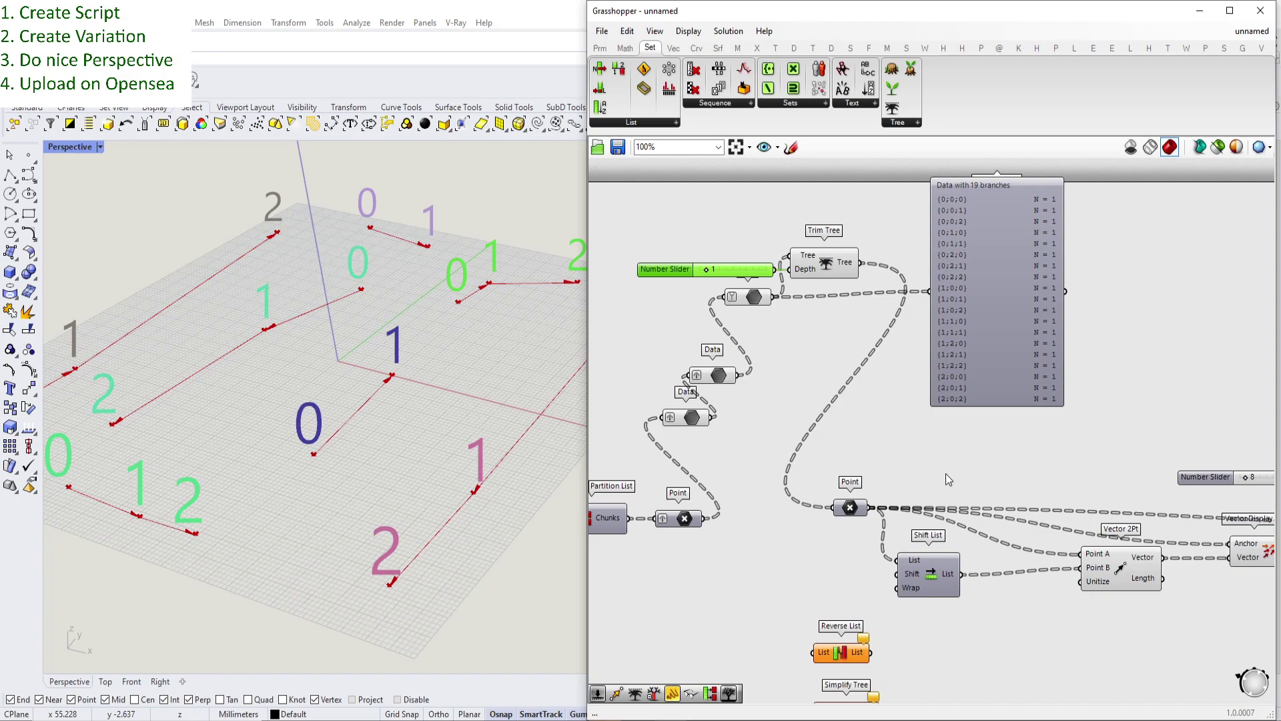
pyautogui.moveTo(871, 390)
pyautogui.mouseDown(button='right')
pyautogui.moveTo(828, 414)
pyautogui.moveTo(861, 410)
pyautogui.mouseUp(button='right')
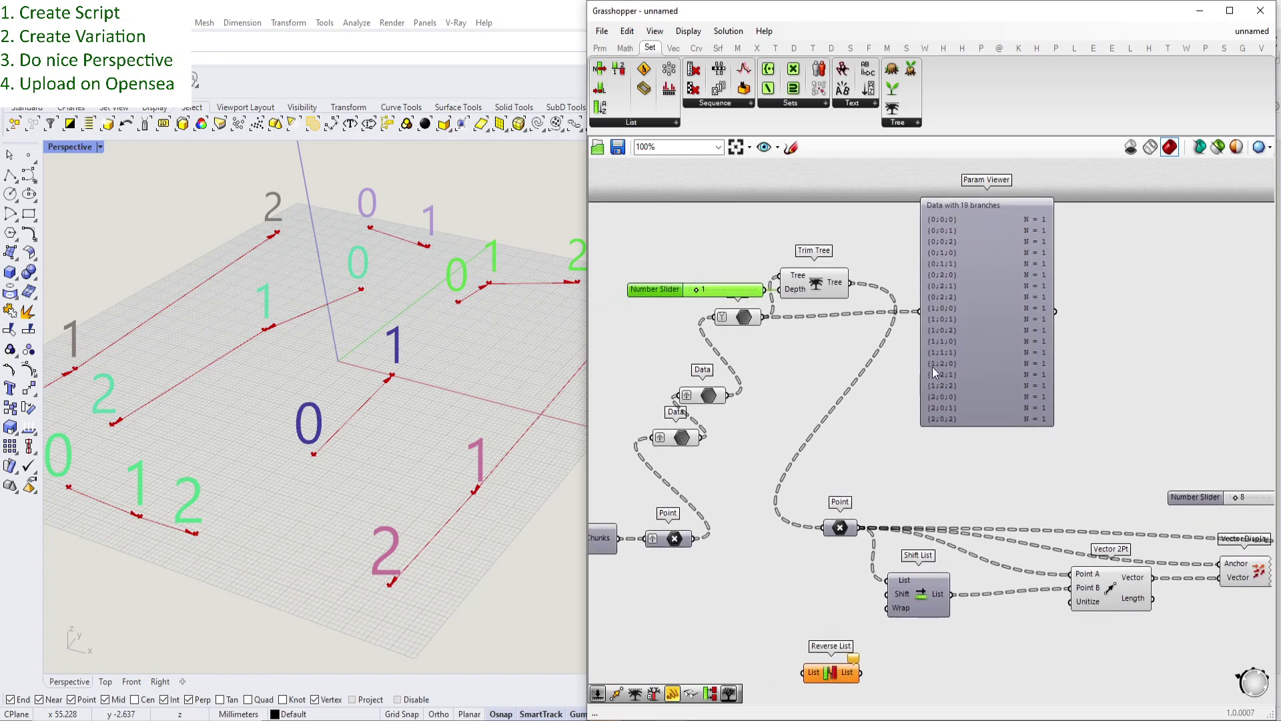
pyautogui.moveTo(935, 370); pyautogui.dragTo(999, 395, button='right')
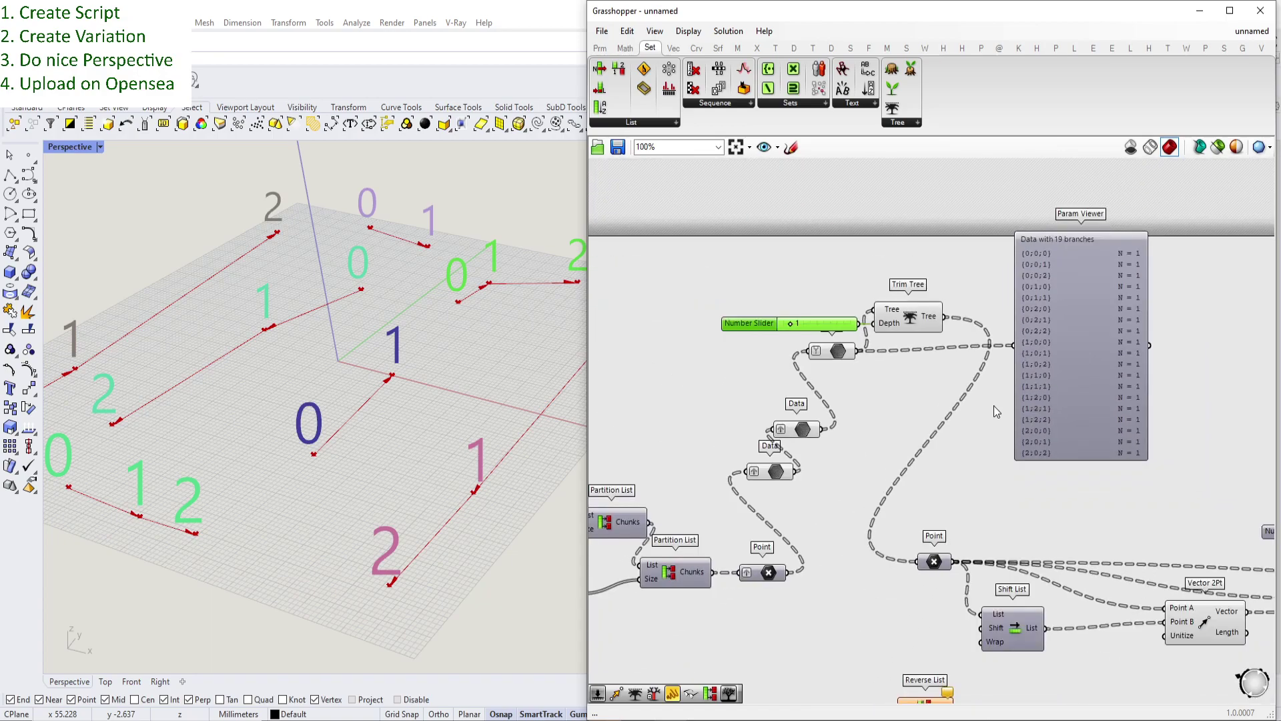
pyautogui.scroll(-1, 993, 406)
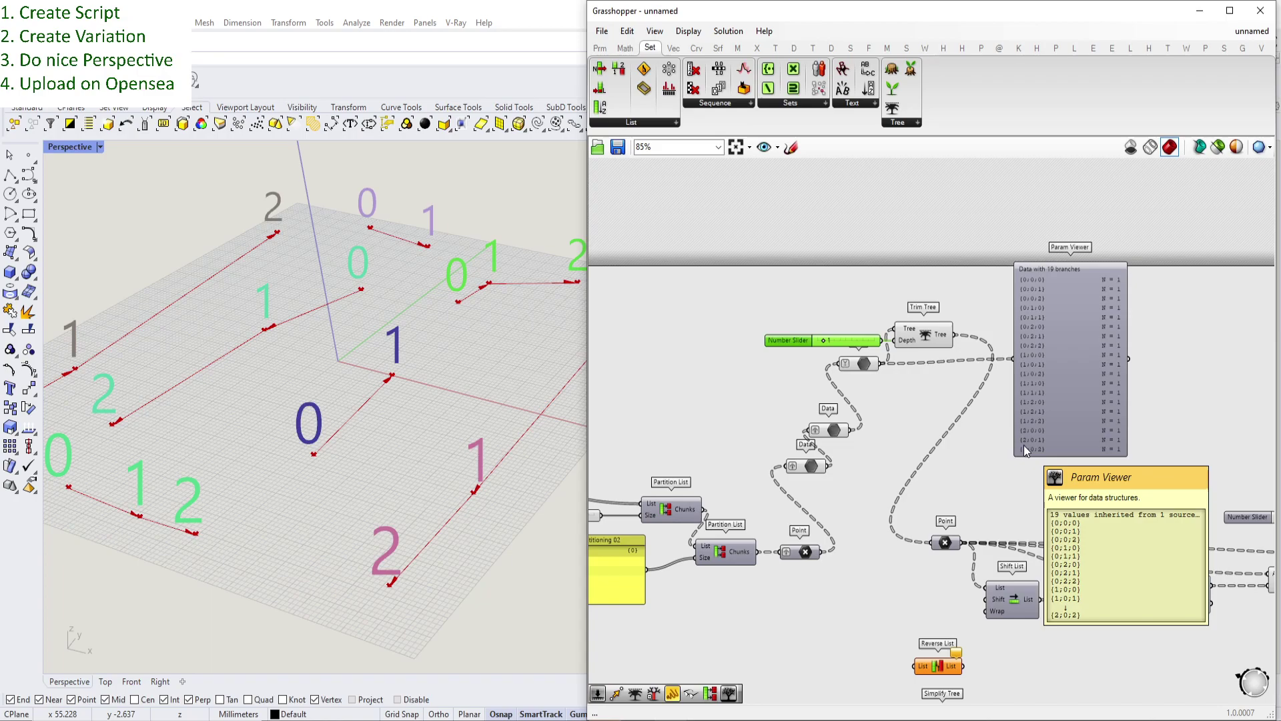
# - Add a Path Mapper component above Trim Tree and inspect its source and target mapping editor without entering a mapping
pyautogui.click(895, 127)
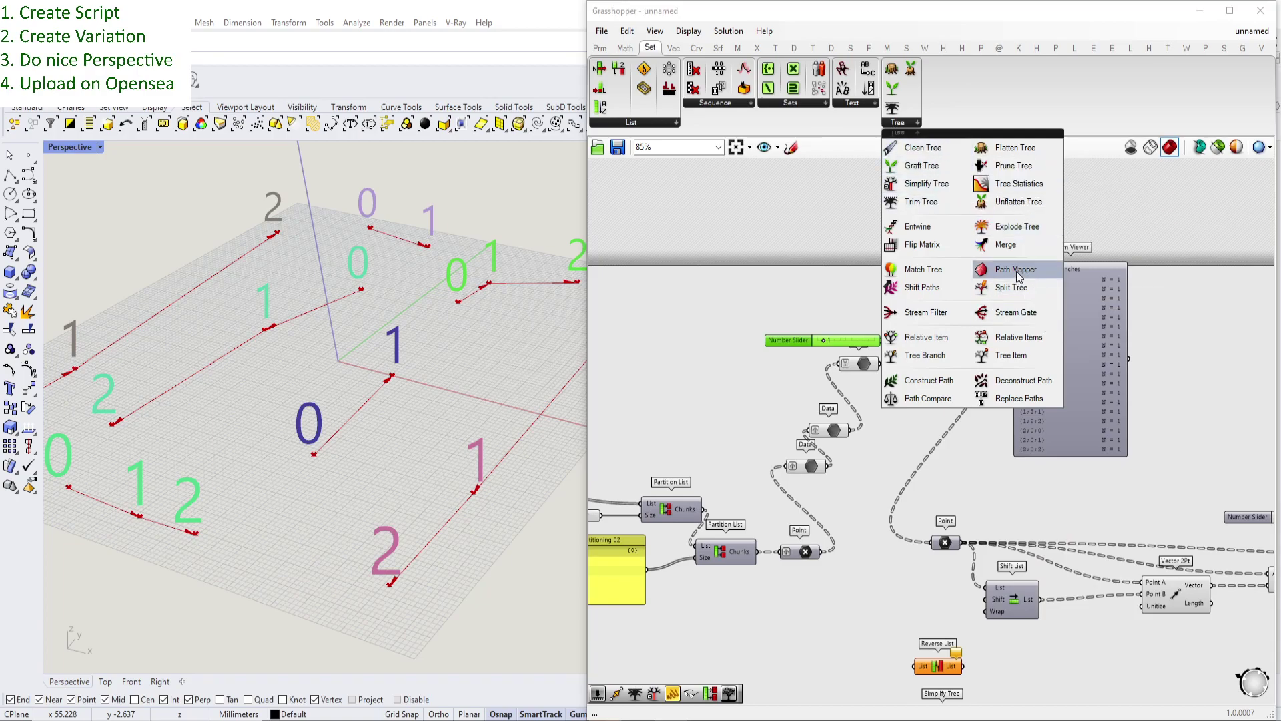
pyautogui.moveTo(1016, 271); pyautogui.dragTo(961, 267)
pyautogui.scroll(4, 966, 276)
pyautogui.click(951, 259)
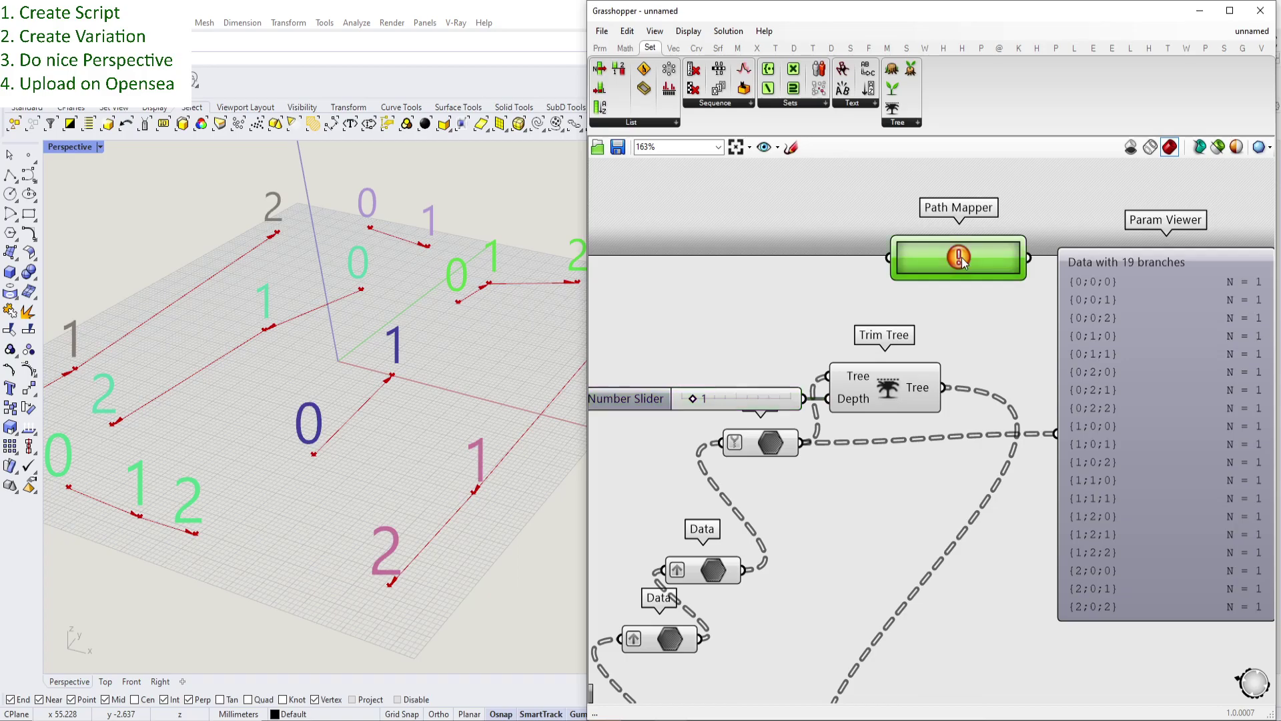
pyautogui.rightClick(962, 258)
pyautogui.click(1017, 266)
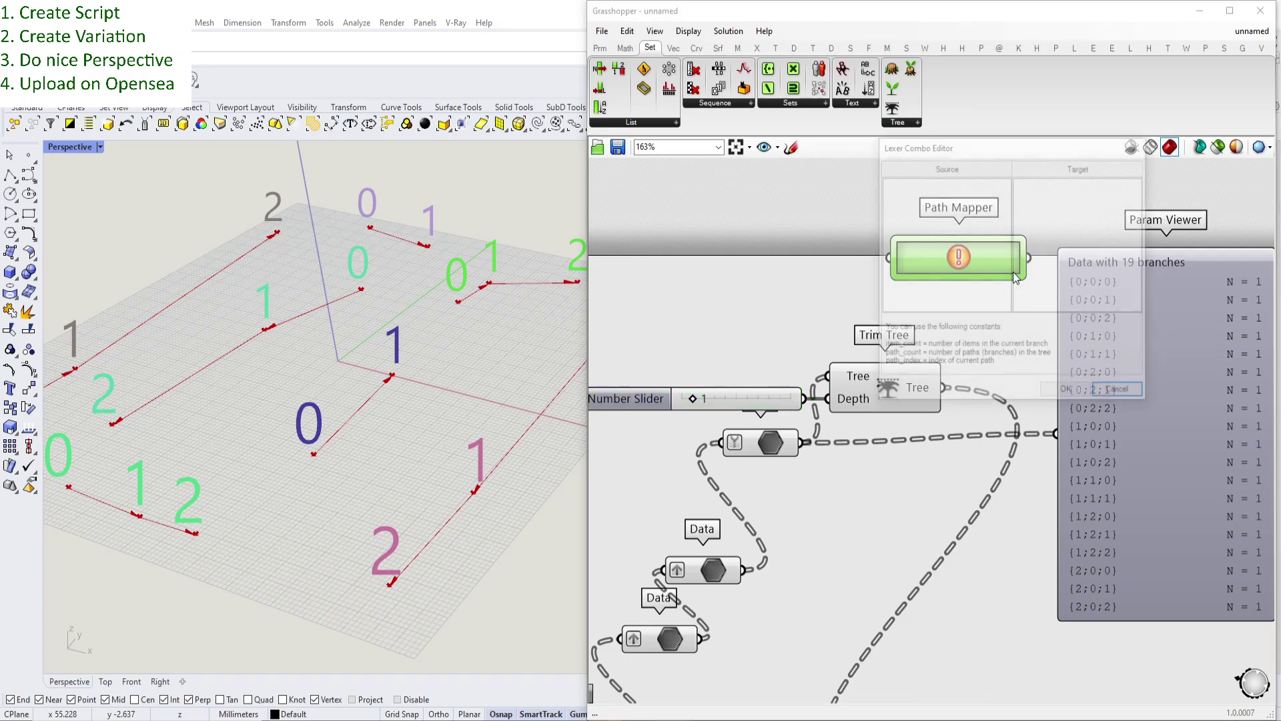
pyautogui.click(1045, 392)
pyautogui.click(918, 123)
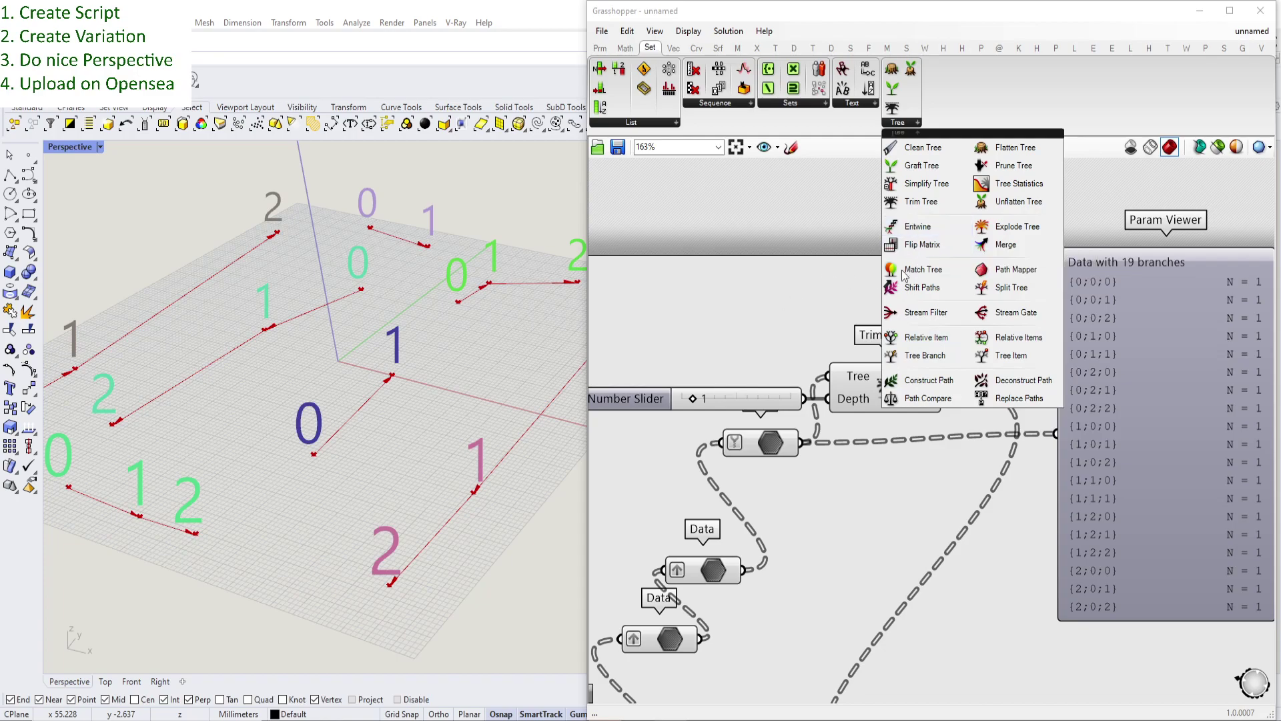
pyautogui.click(783, 256)
pyautogui.click(783, 254)
pyautogui.scroll(-3, 835, 291)
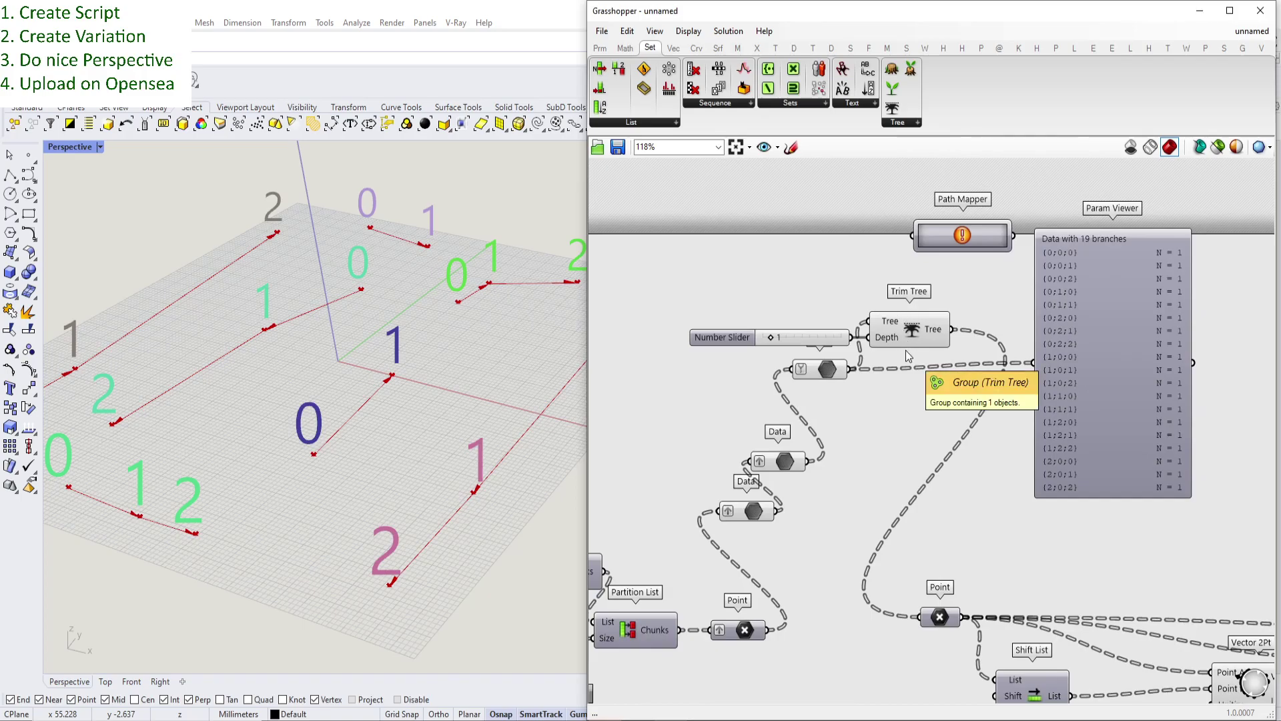
pyautogui.moveTo(878, 381); pyautogui.dragTo(845, 362, button='right')
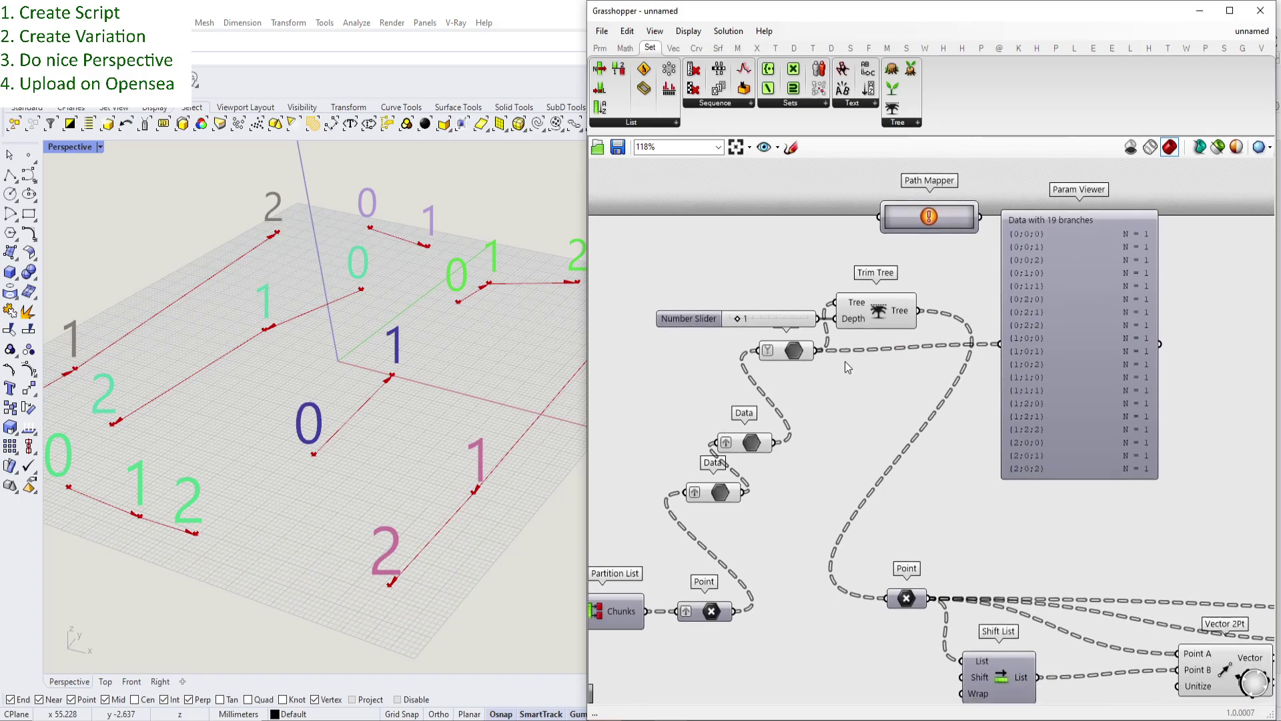